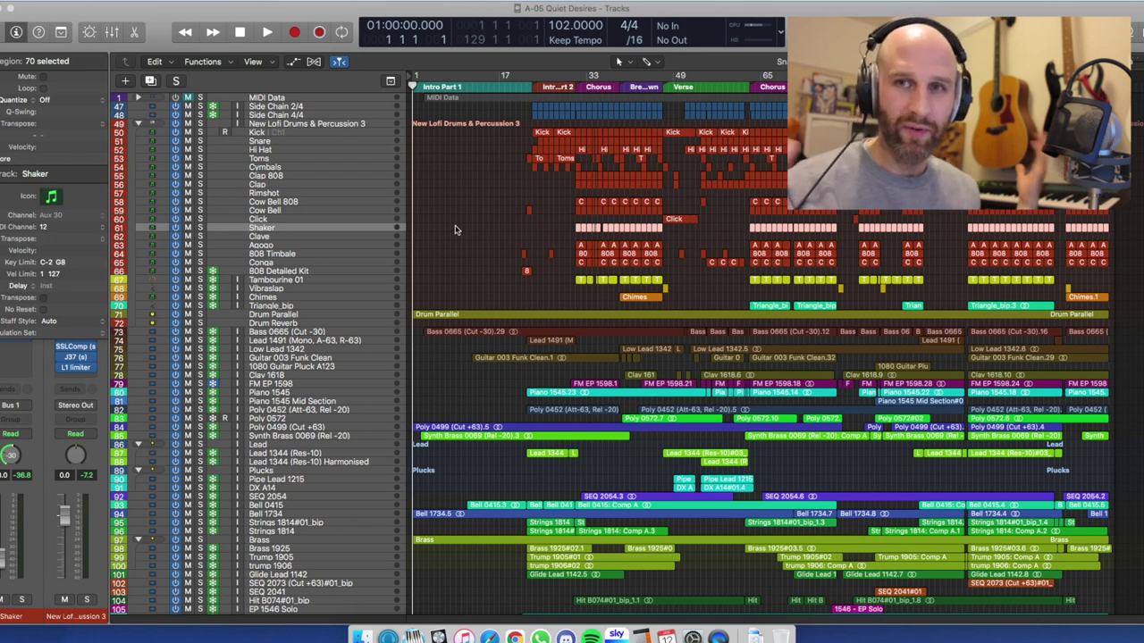
Clear the region selection and open the mixer to view the channel strips of the drum tracks.
left_click(456, 223)
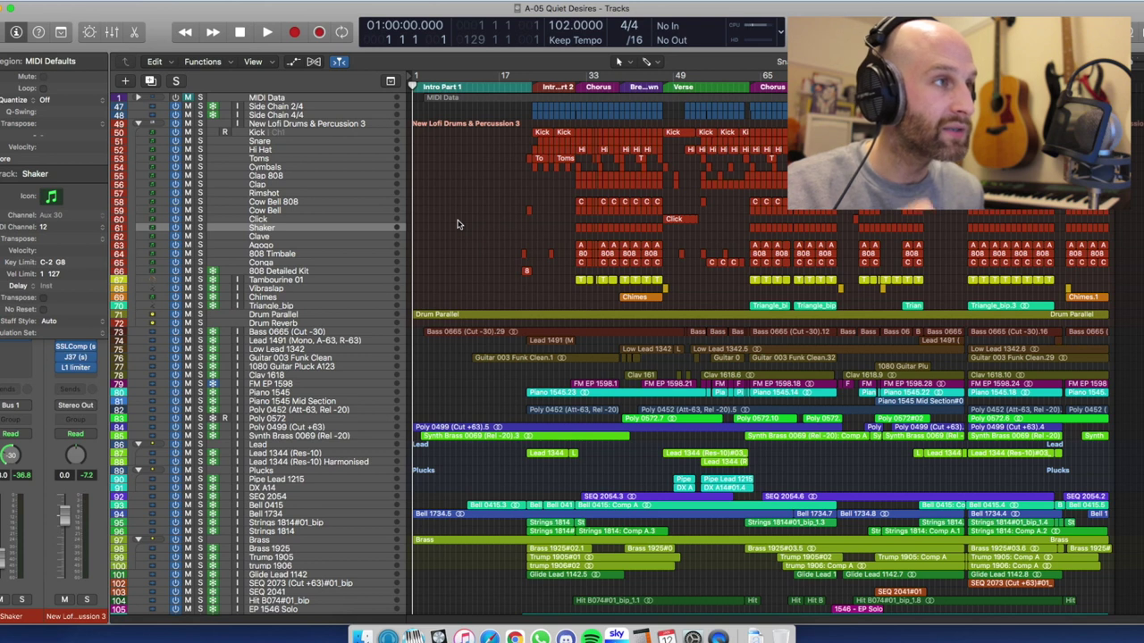
key("x")
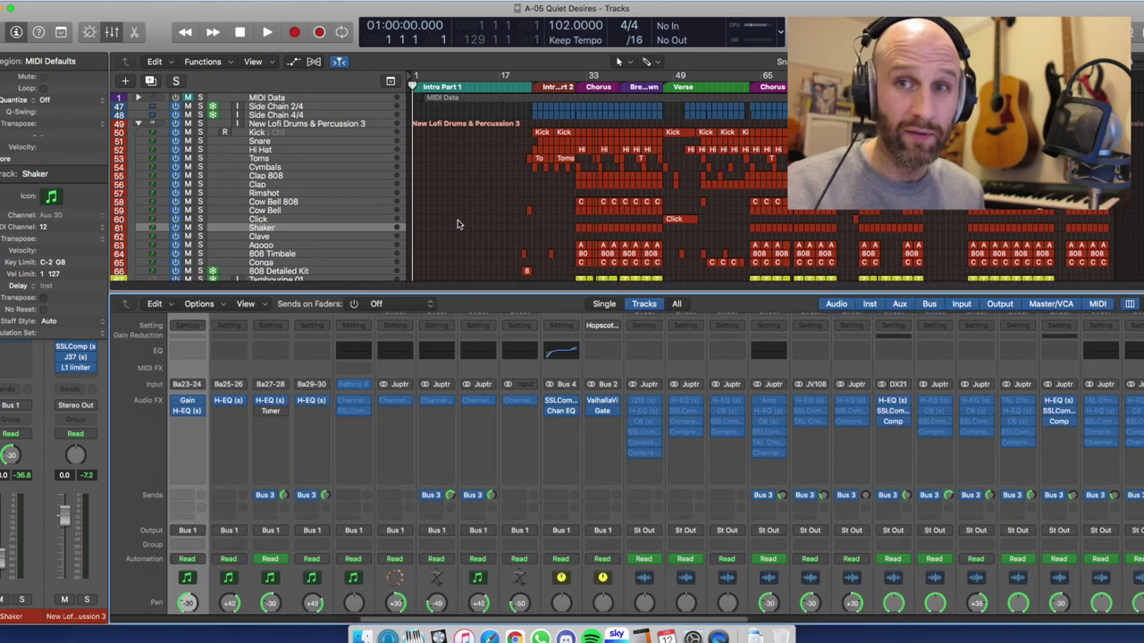
scroll(457, 224, "down", 5)
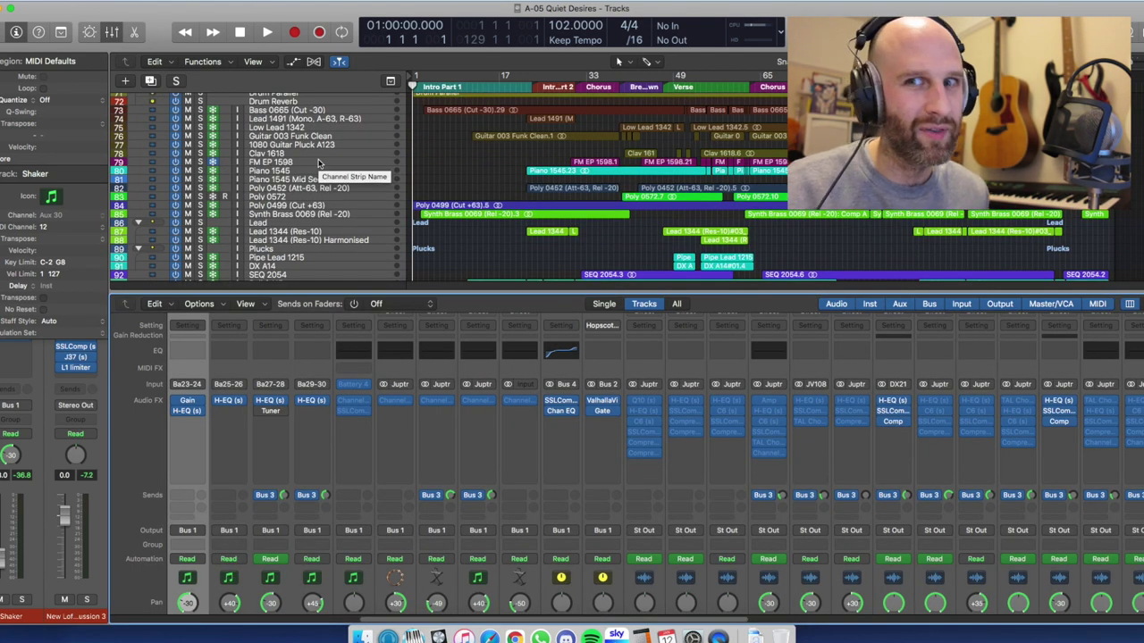
scroll(316, 163, "down", 4)
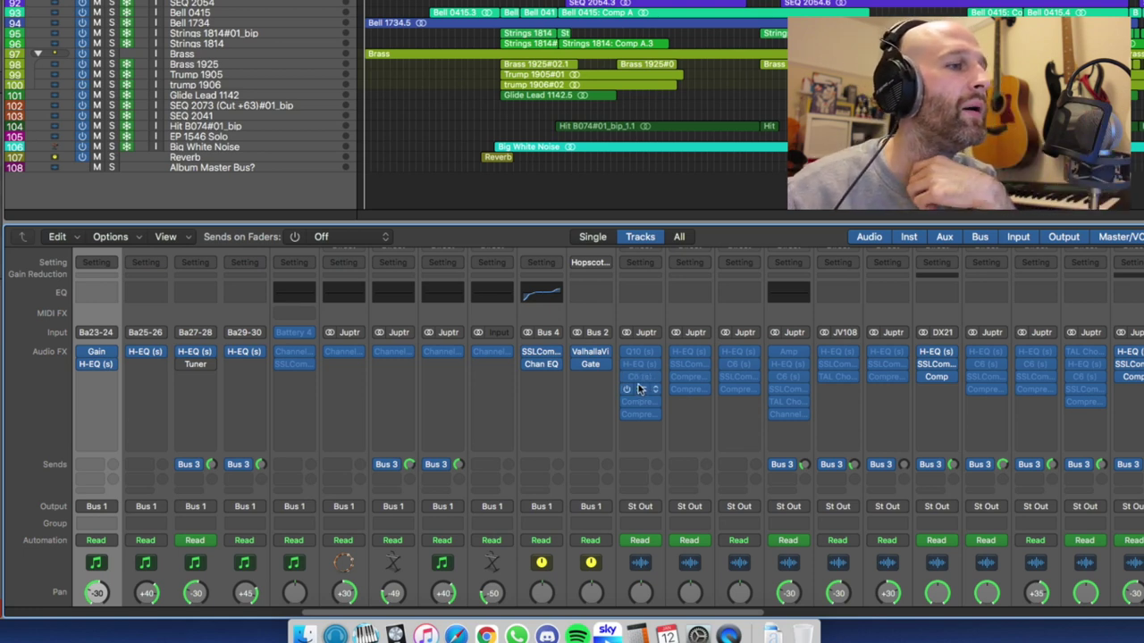
scroll(640, 393, "down", 5)
scroll(640, 393, "down", 10)
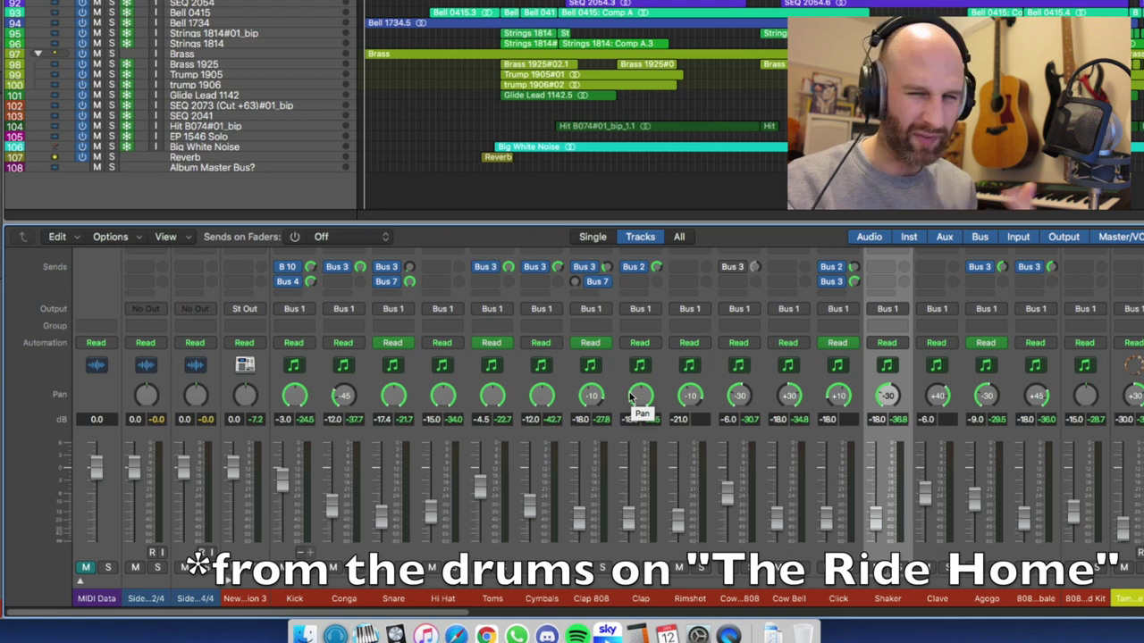
scroll(630, 398, "up", 5)
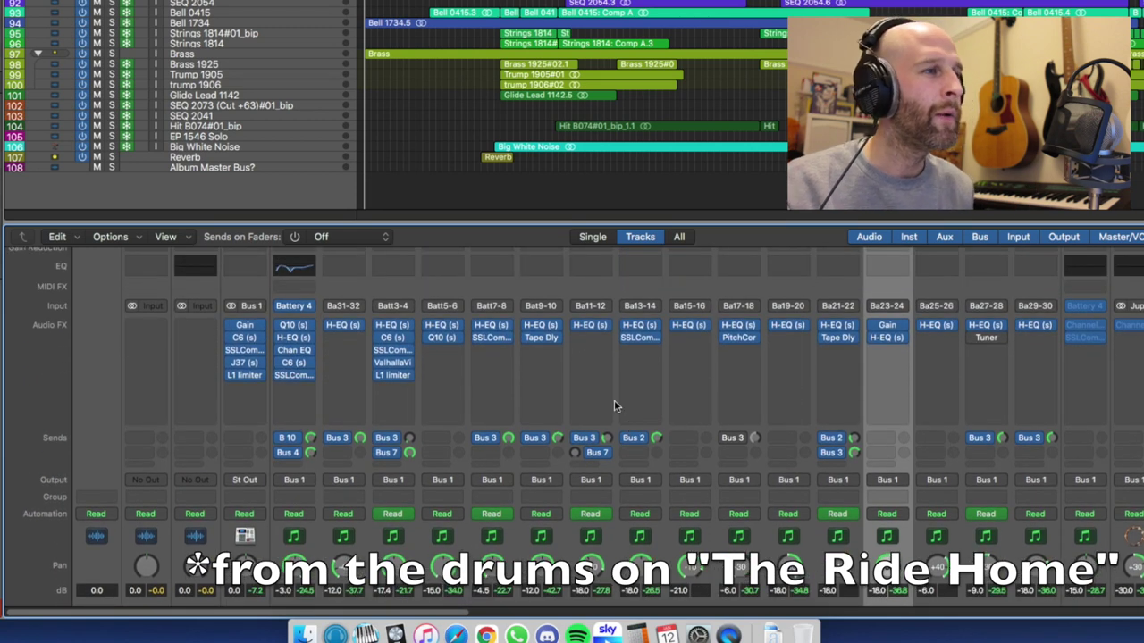
Open the Kick channel's Battery 4 instrument, audition the LD SIDE, Box_Snr2 and Nc_Clp cells, and close it.
mouse_move(296, 308)
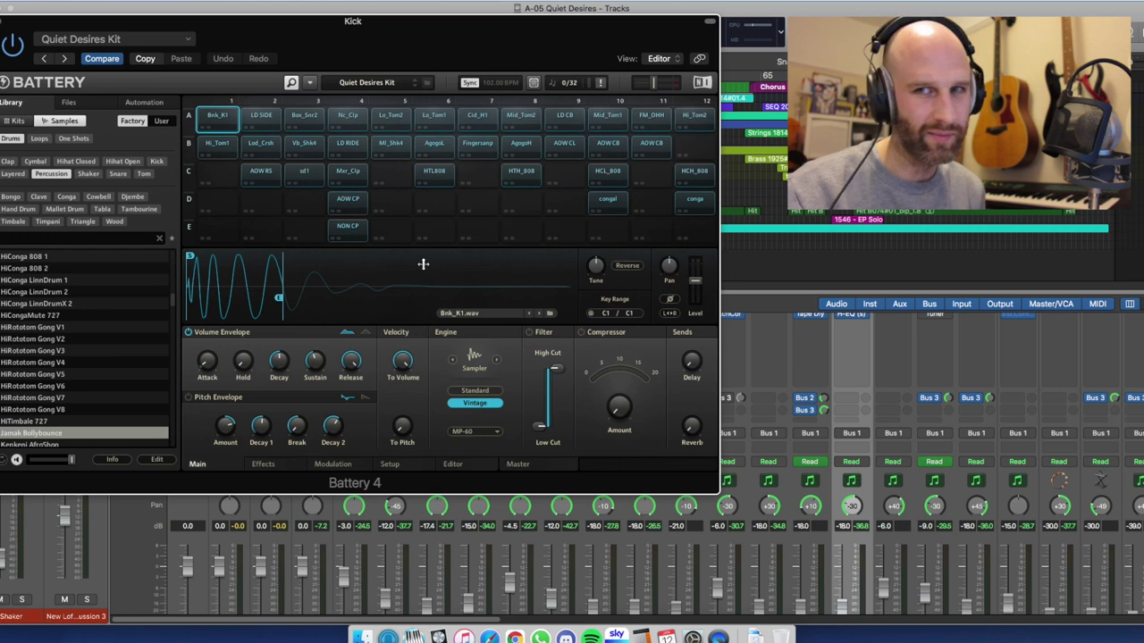
left_click(261, 118)
left_click(311, 120)
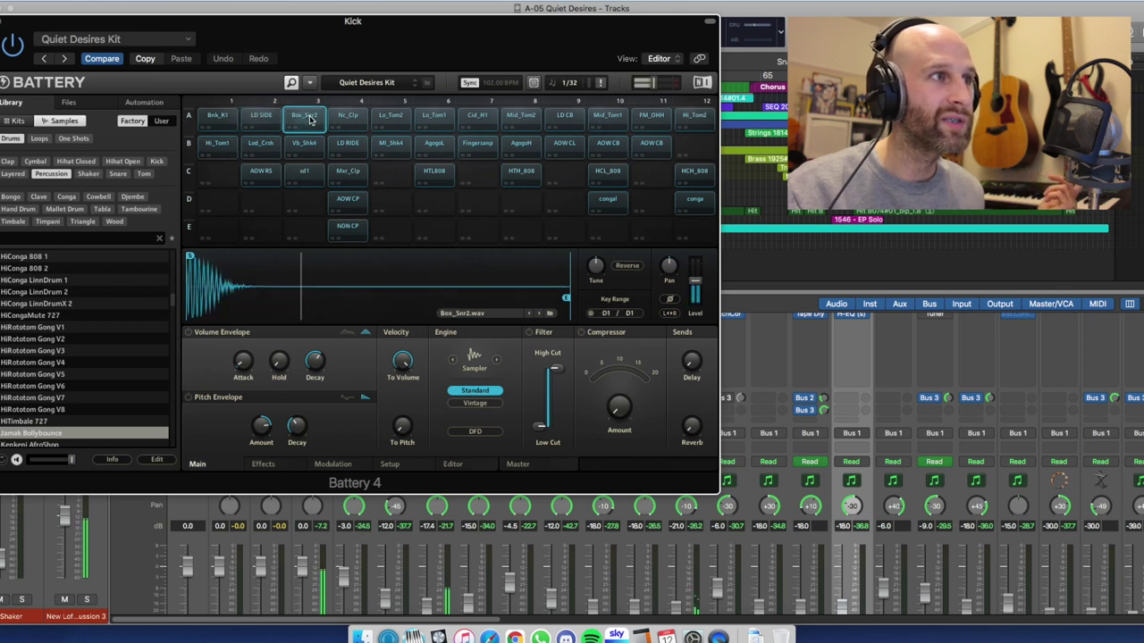
left_click(349, 124)
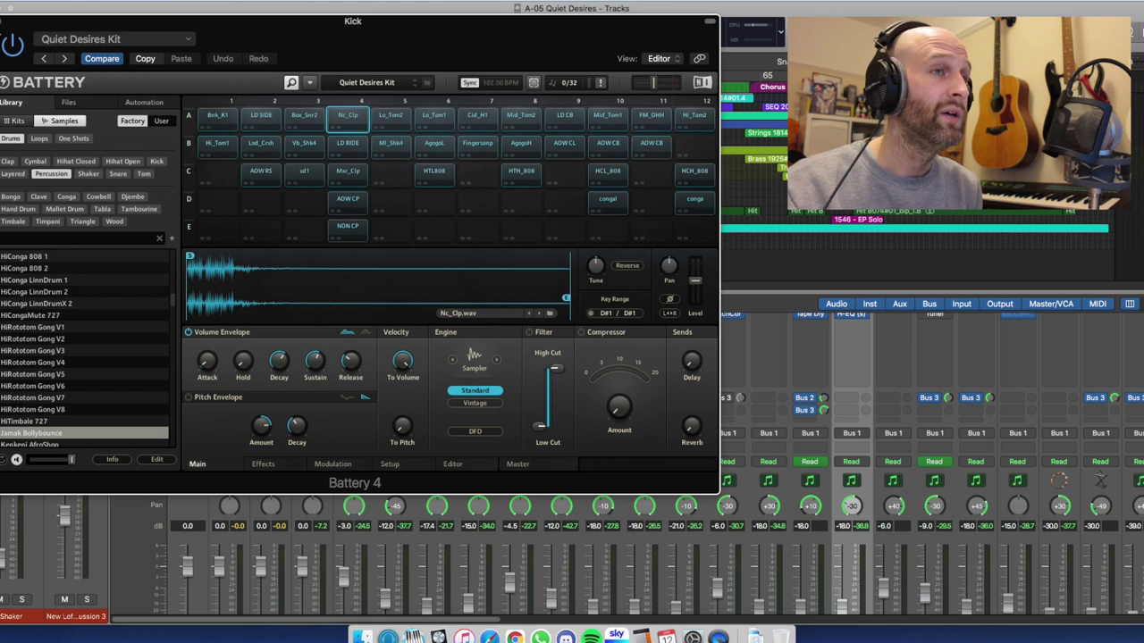
left_click(7, 8)
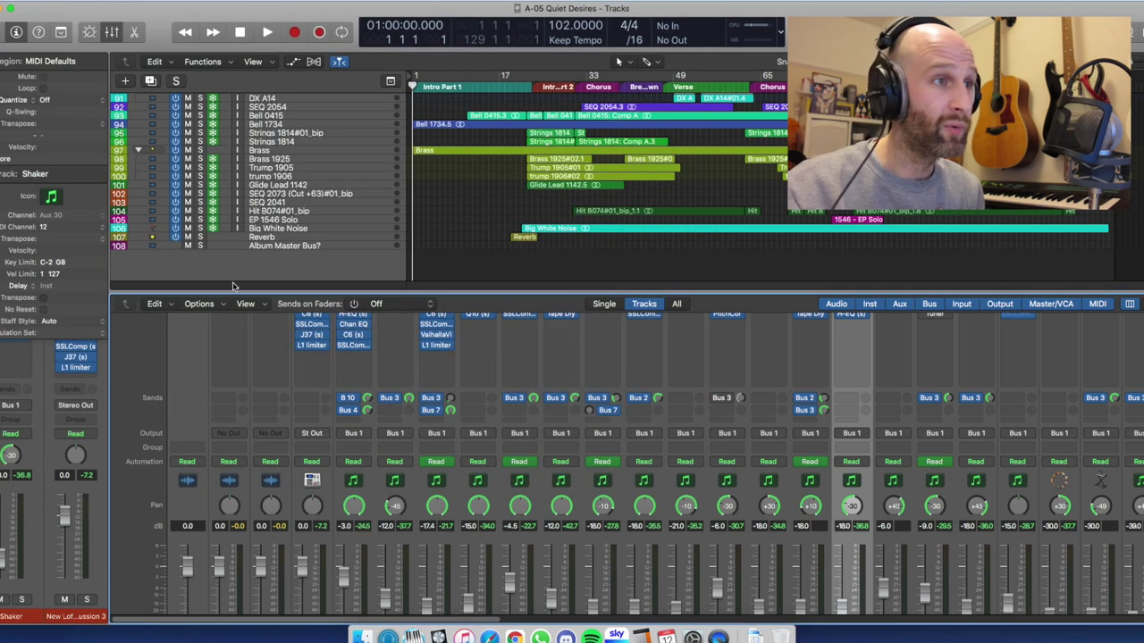
Examine the Q10 and H-EQ equalizer curves on the Hi Hat channel, closing each plug-in window after viewing.
scroll(403, 456, "up", 3)
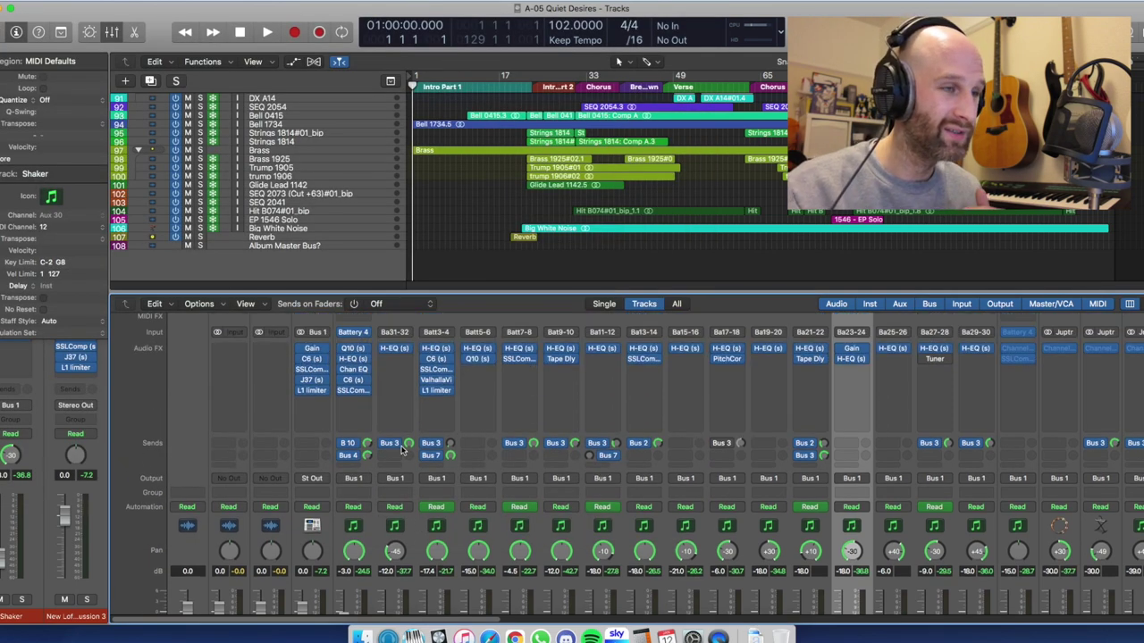
scroll(402, 452, "up", 5)
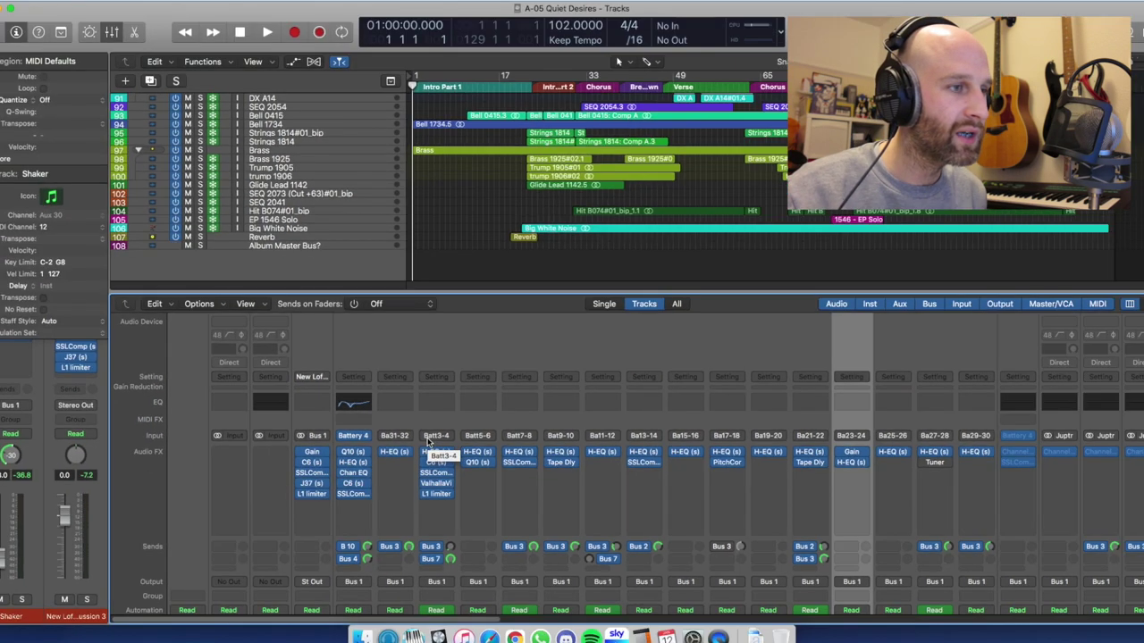
scroll(519, 436, "down", 5)
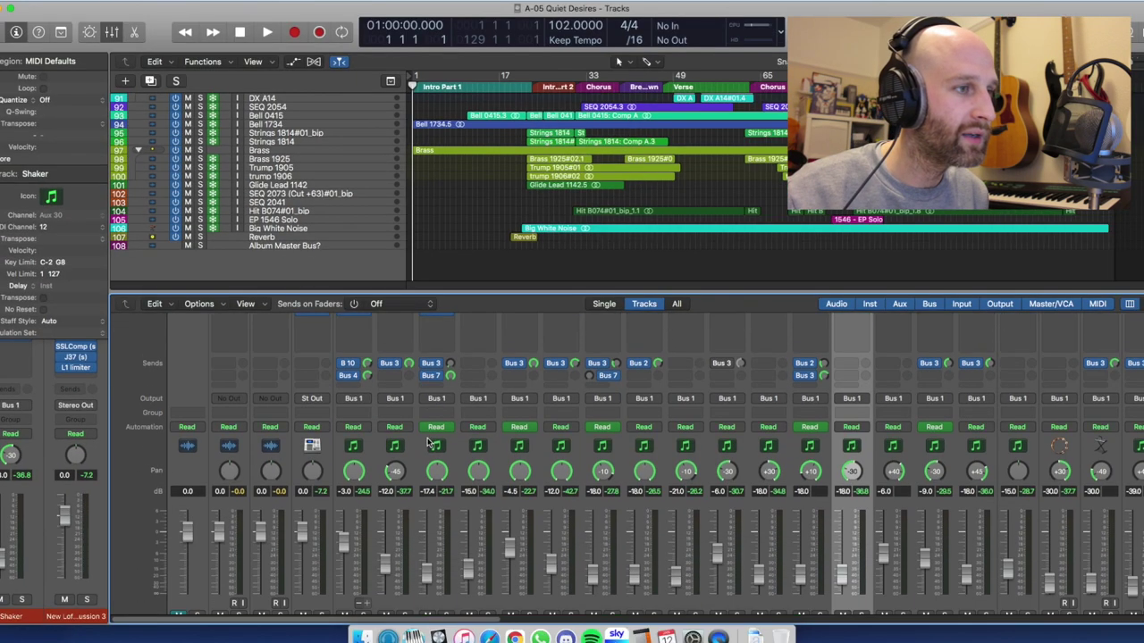
scroll(428, 444, "down", 2)
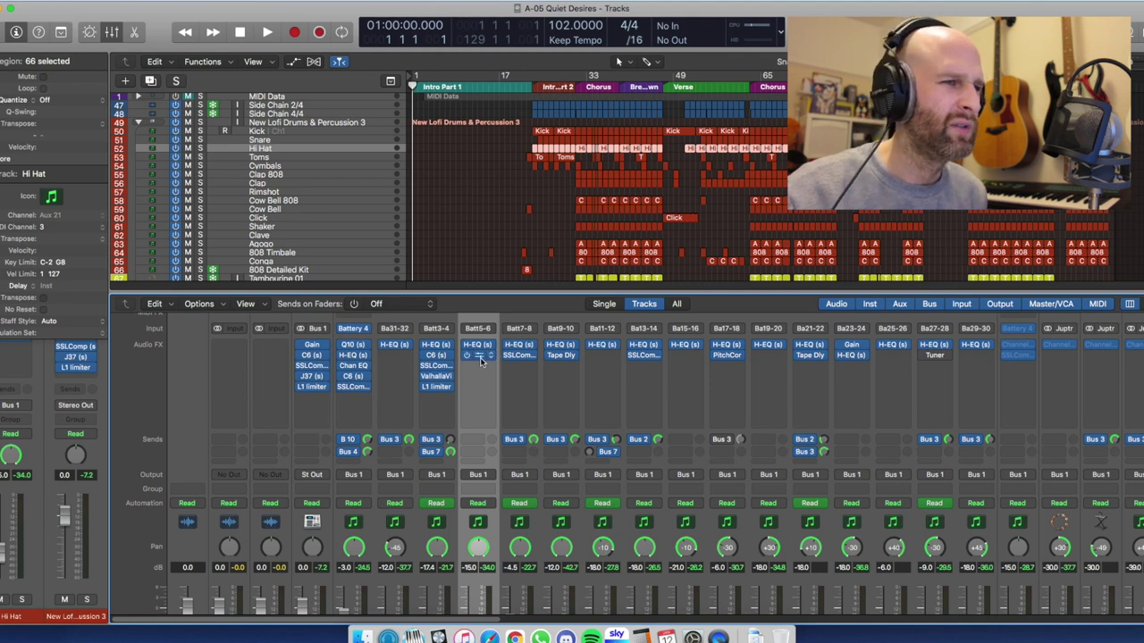
scroll(480, 536, "down", 3)
scroll(482, 536, "up", 3)
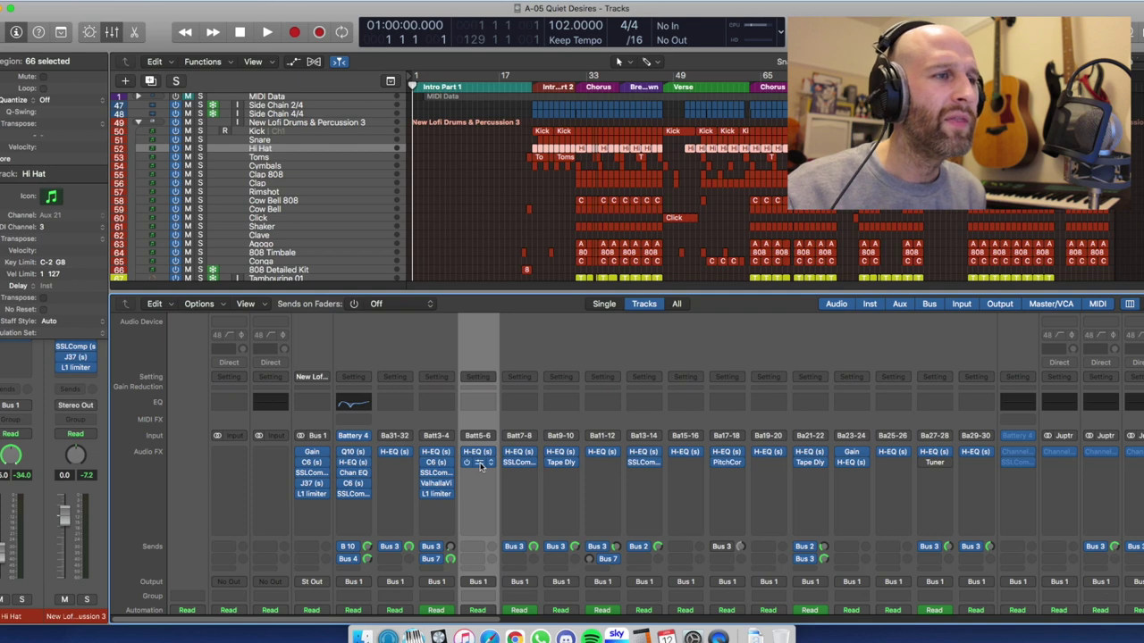
left_click(480, 464)
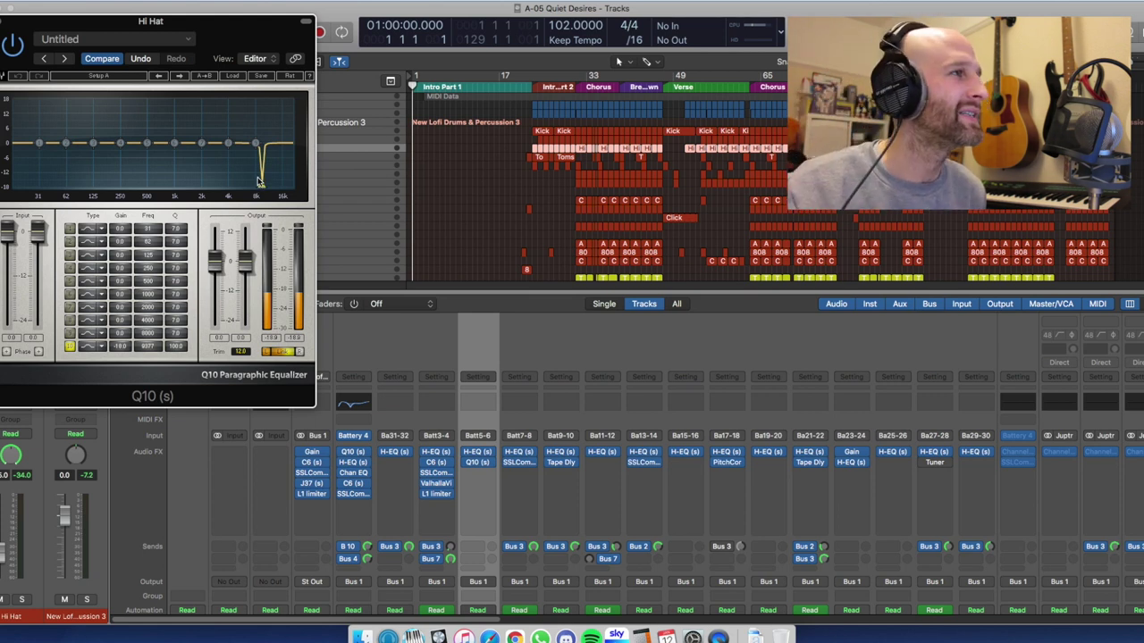
key("super+w")
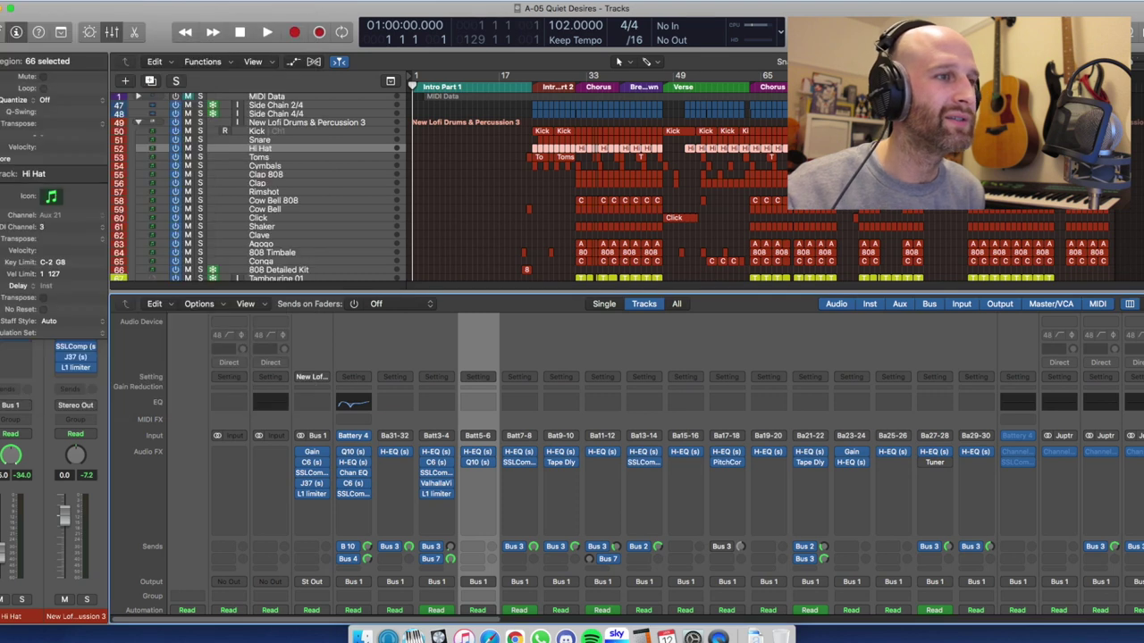
left_click(479, 456)
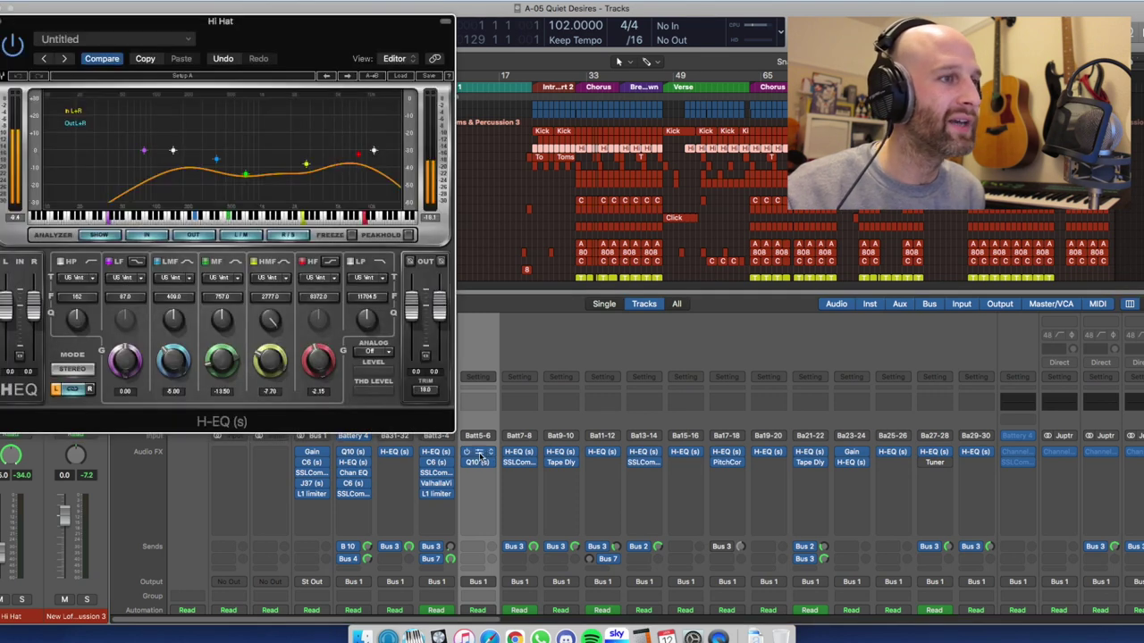
left_click(7, 20)
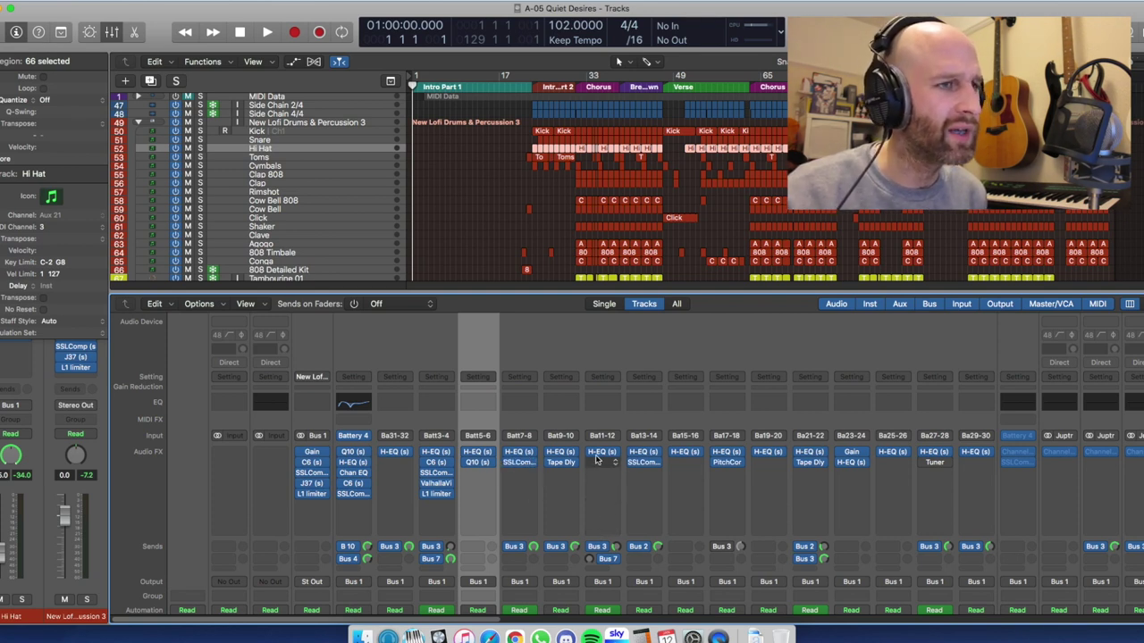
Solo the New Lofi Drums & Percussion 3 stack, play the chorus drums, and stop playback.
scroll(481, 536, "down", 5)
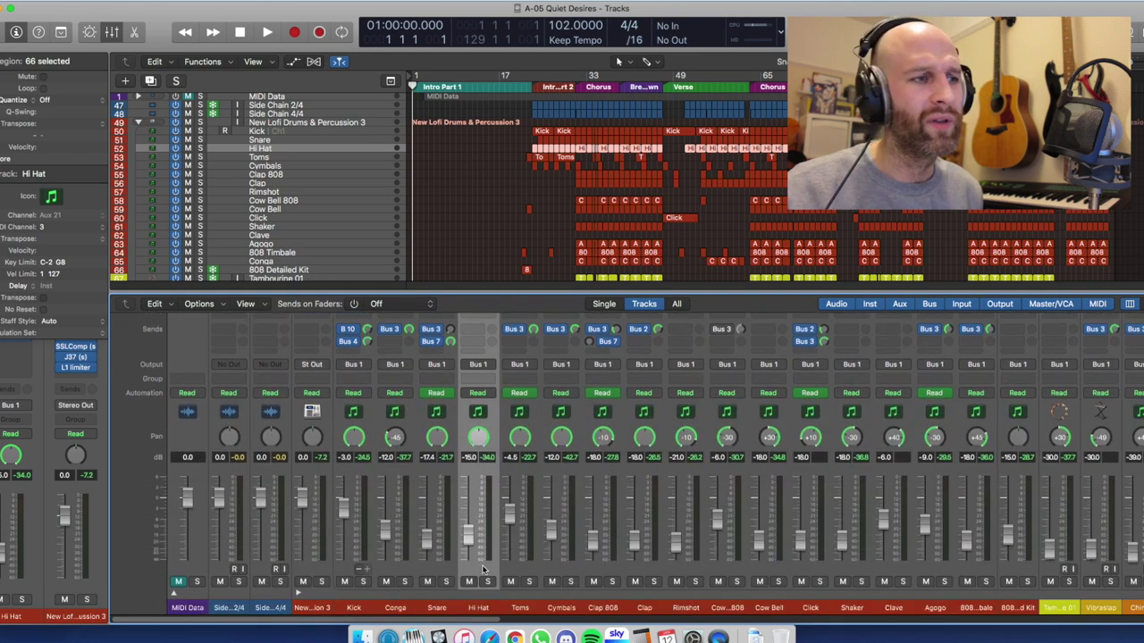
left_click(324, 608)
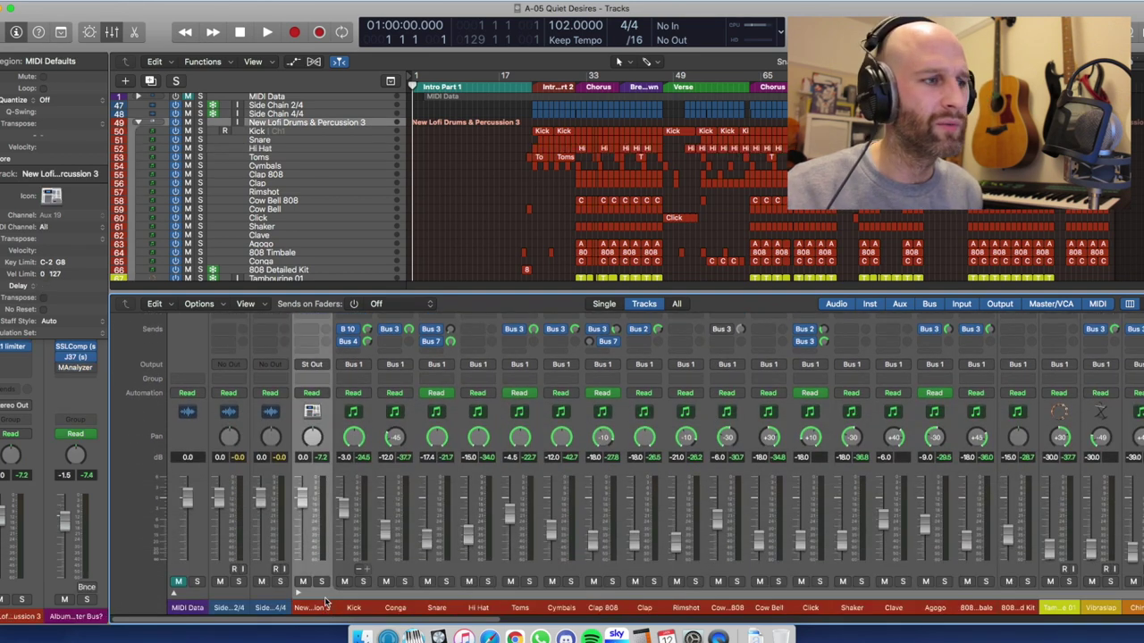
left_click(320, 582)
key("space")
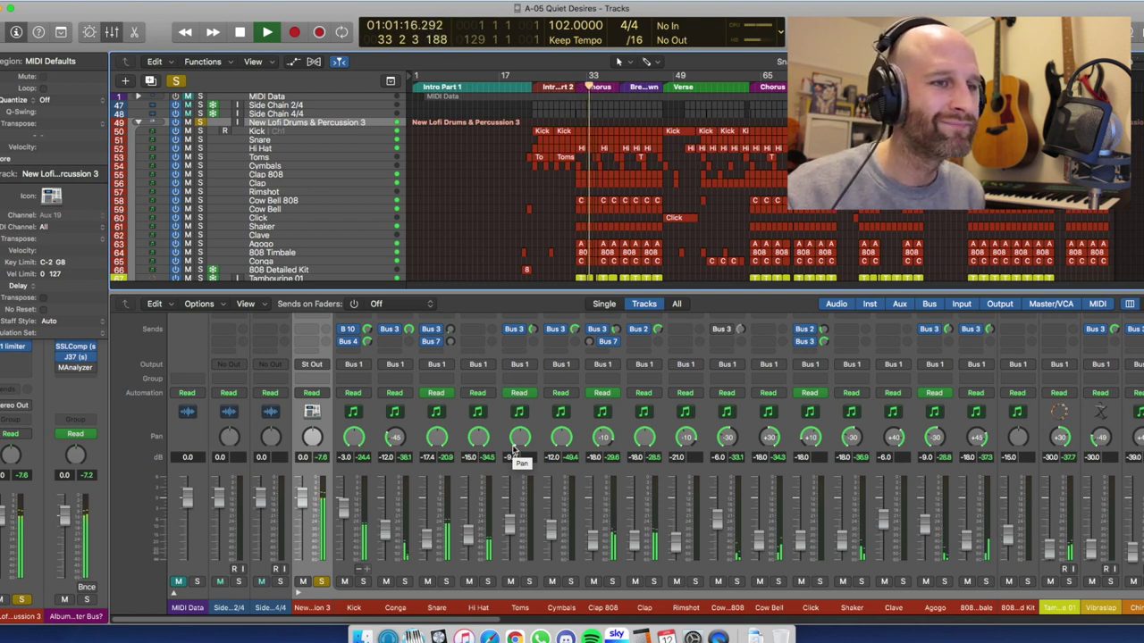
key("space")
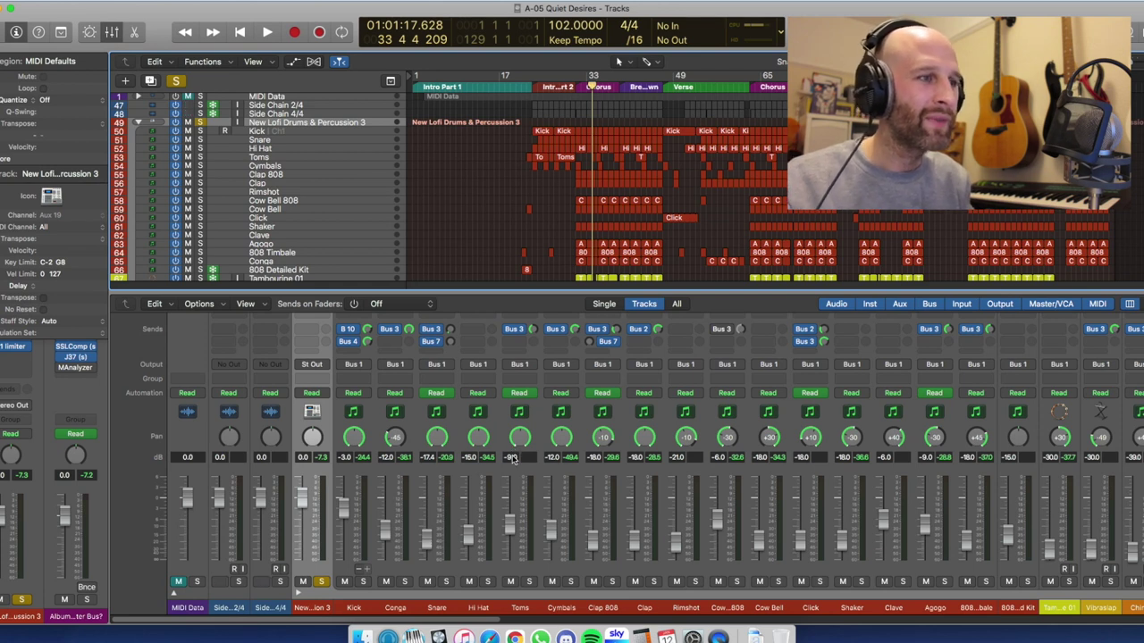
scroll(496, 514, "up", 5)
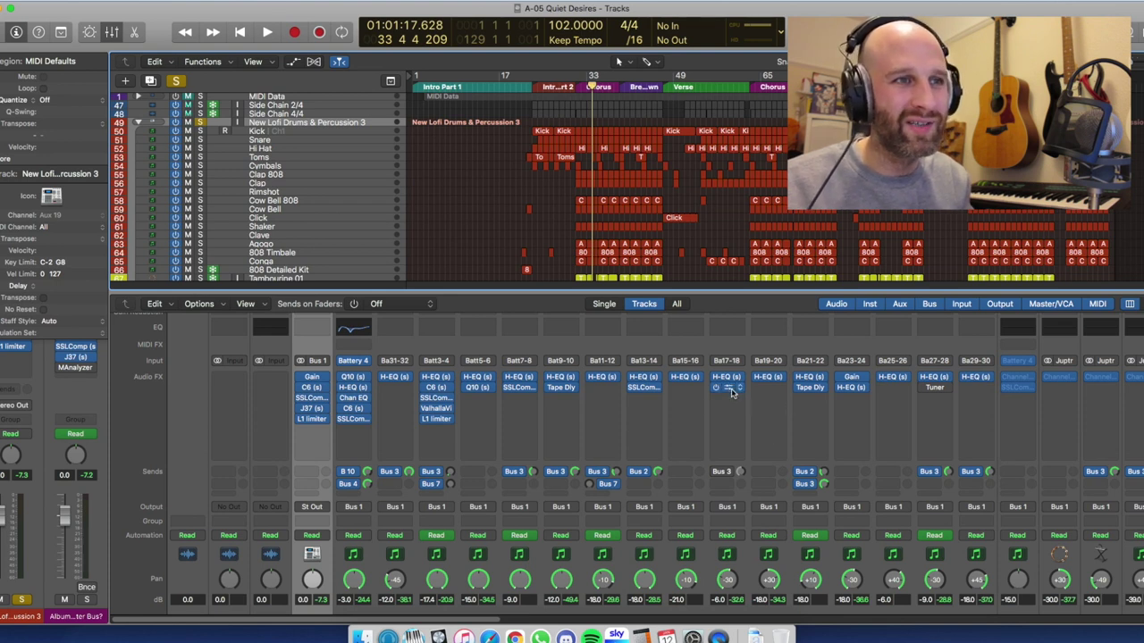
scroll(728, 393, "down", 5)
scroll(728, 462, "down", 1)
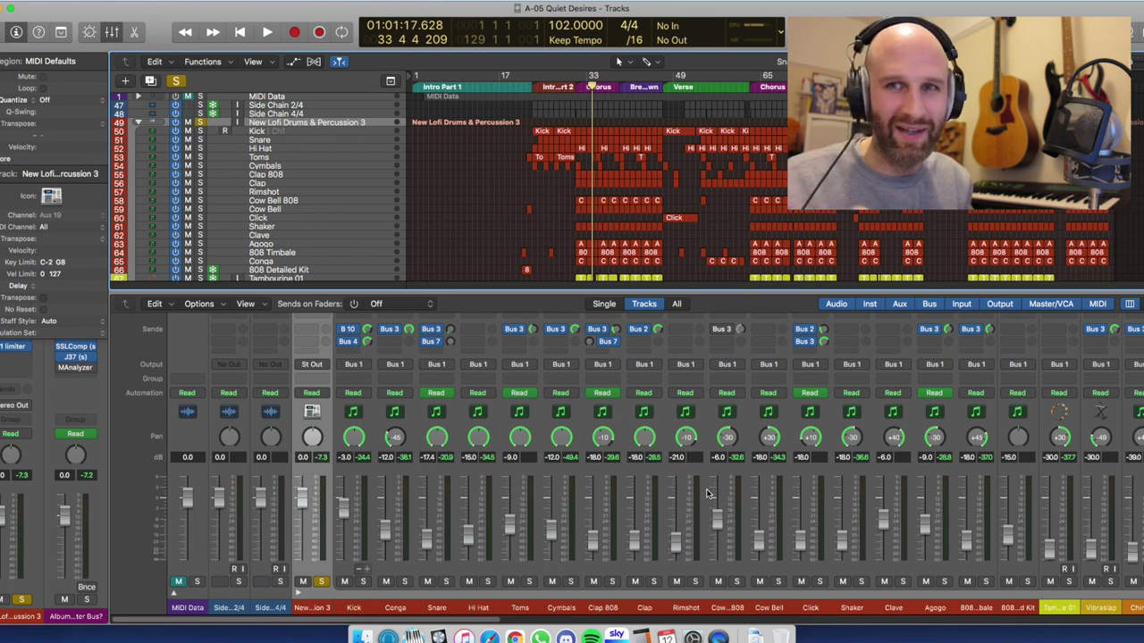
Examine the Q10 equalizer bands on the Kick channel and close the plug-in window.
scroll(717, 517, "up", 10)
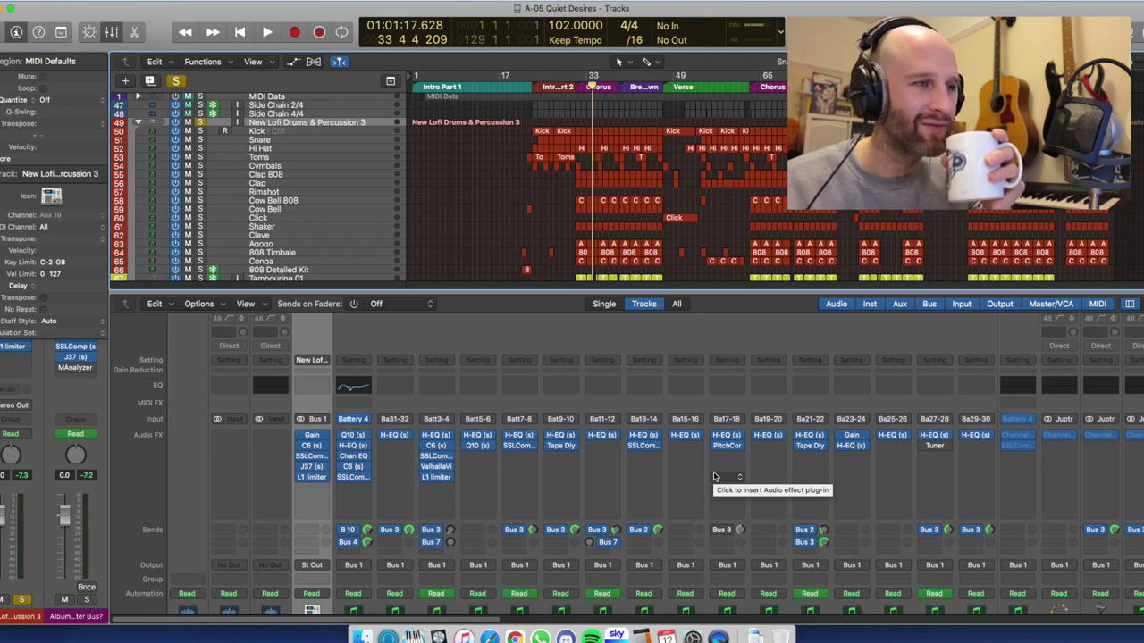
scroll(713, 476, "down", 2)
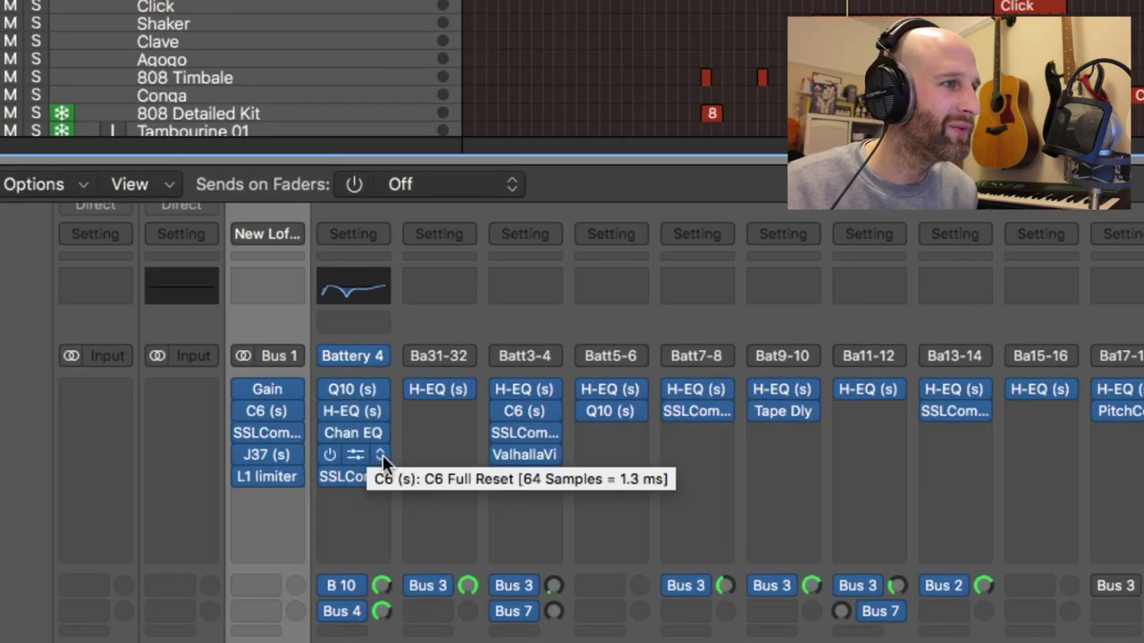
left_click_drag(390, 454, 371, 409)
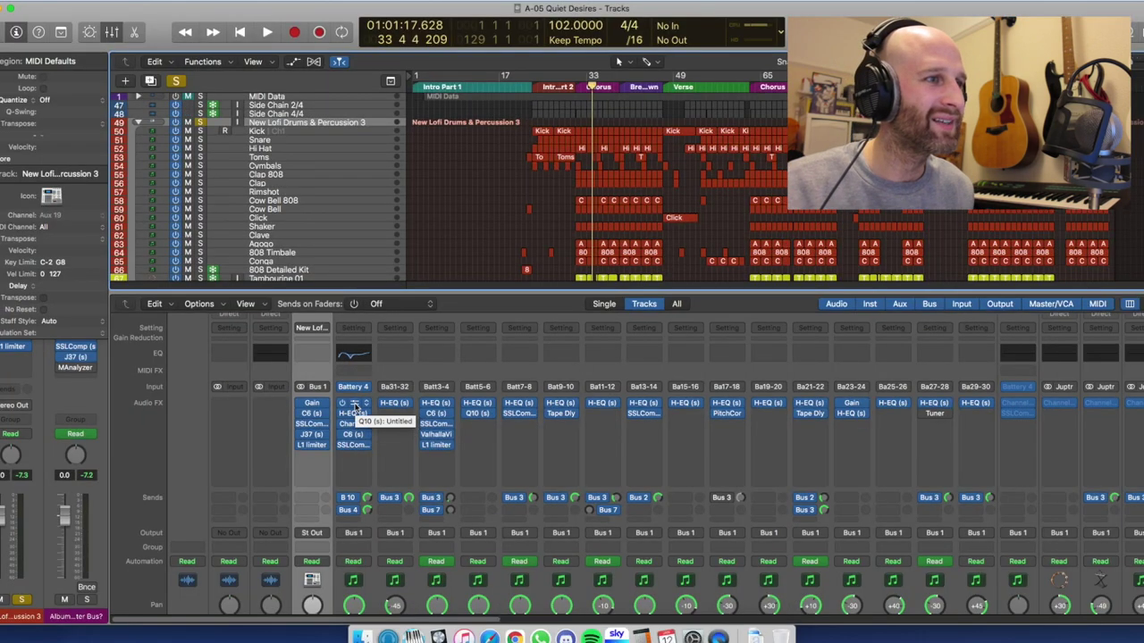
left_click(360, 392)
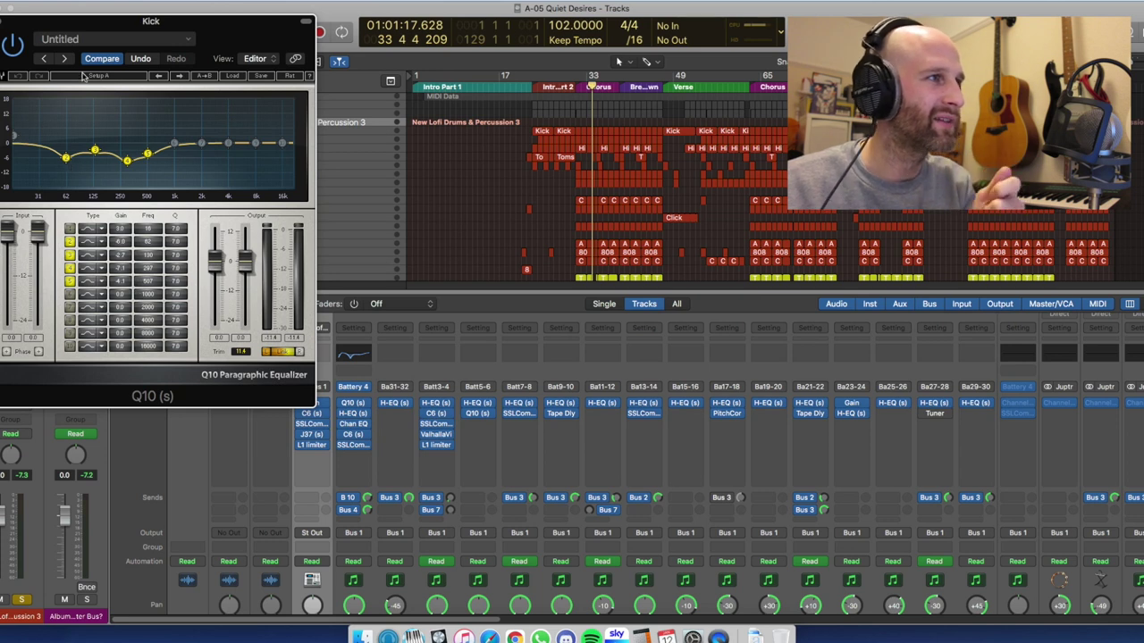
left_click(6, 23)
Inspect the Kick channel's H-EQ and Channel EQ curves in turn, closing each window.
left_click(353, 413)
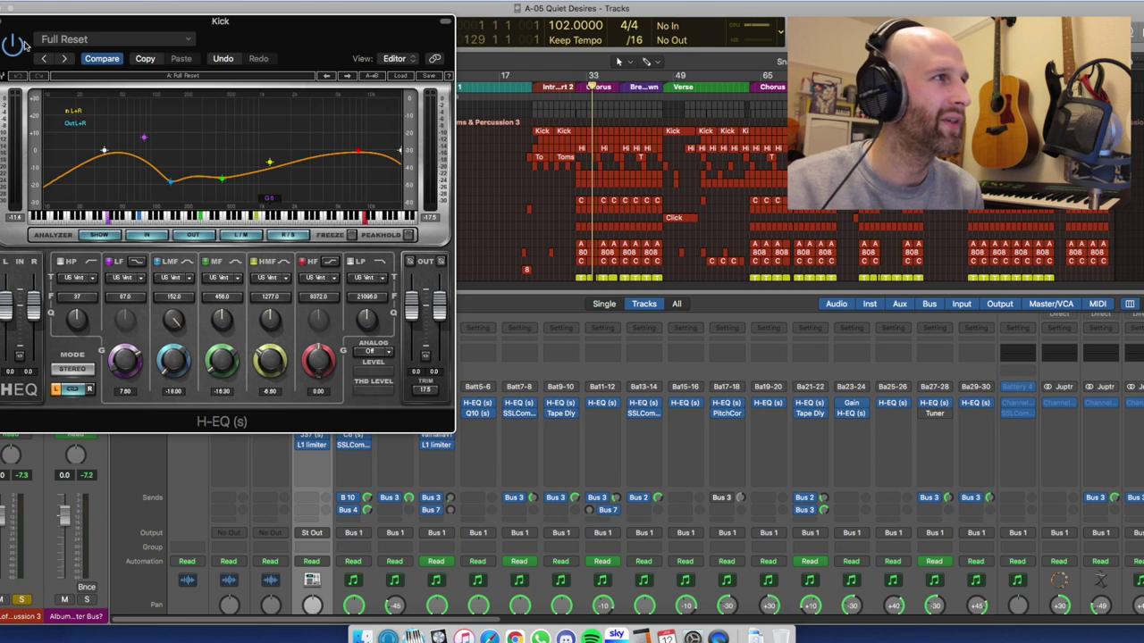
left_click(4, 21)
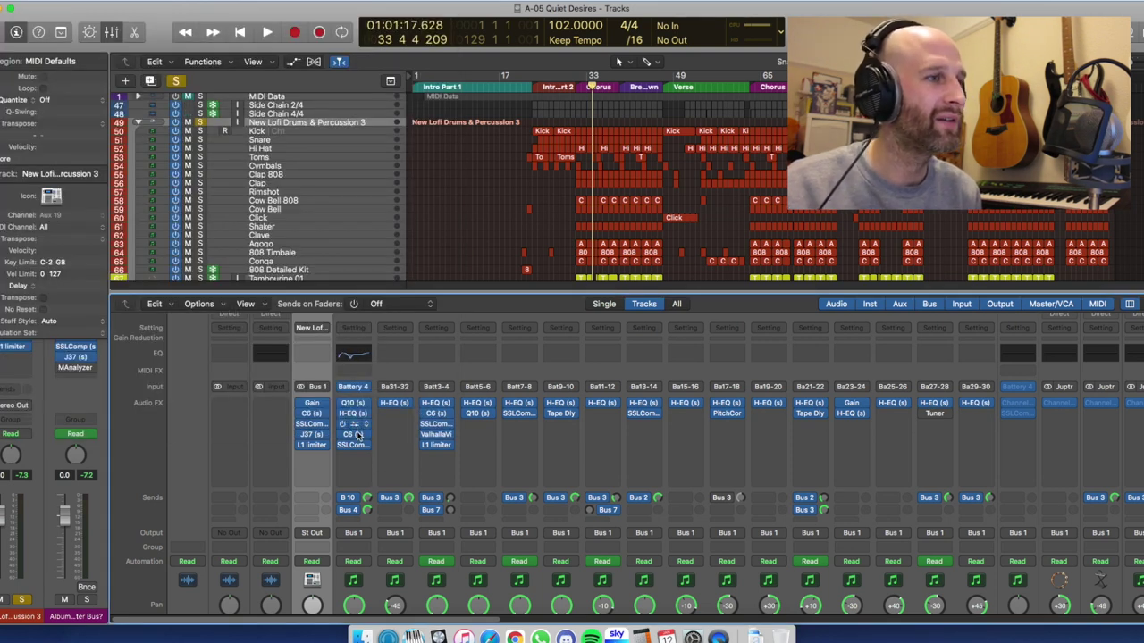
left_click(356, 425)
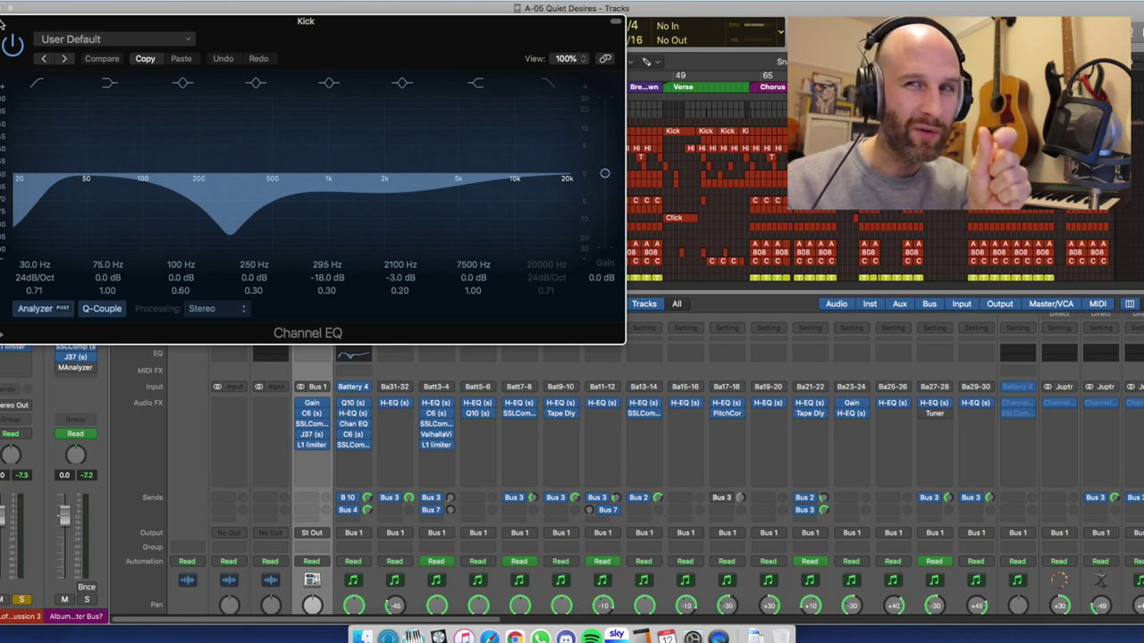
left_click(6, 9)
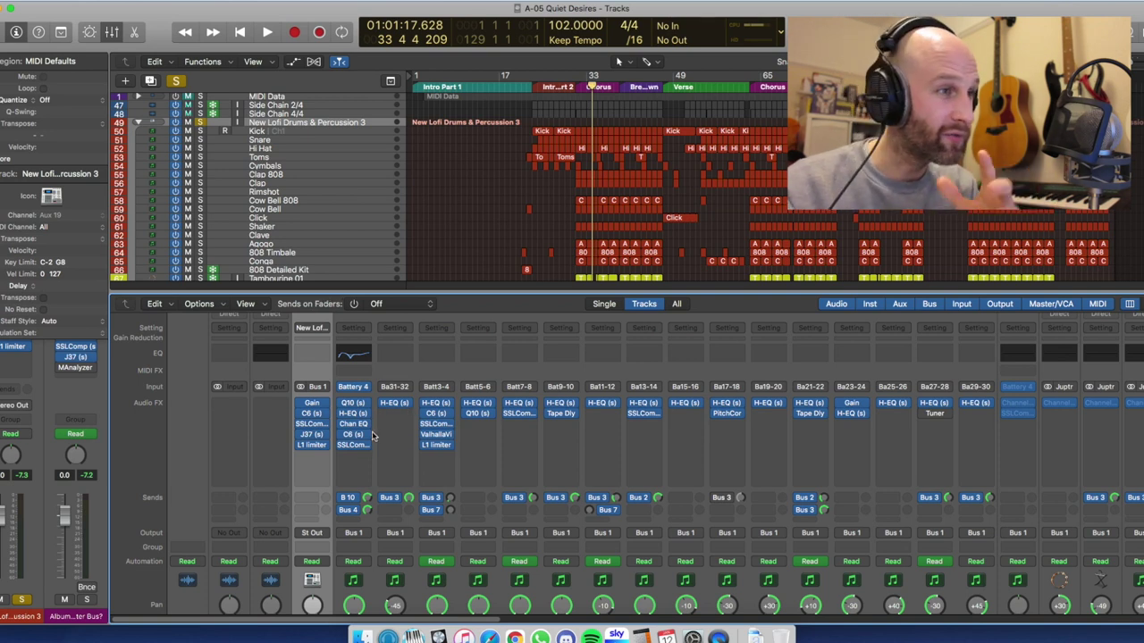
Examine the C6 multiband compressor on the Kick channel, close its window, and check the channel faders.
mouse_move(356, 437)
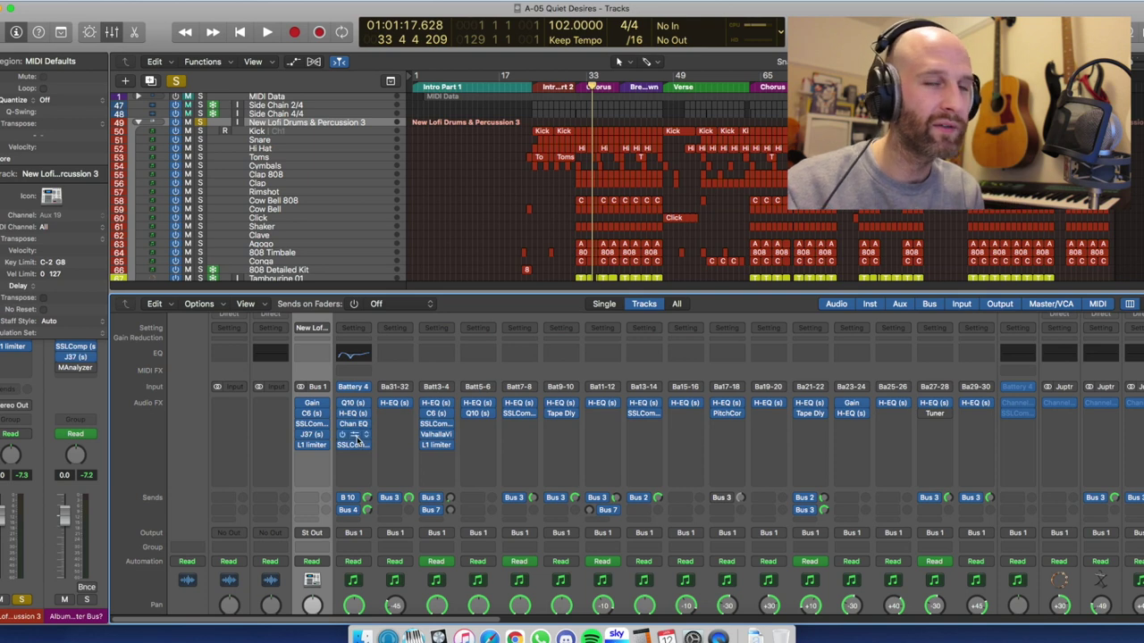
left_click(356, 439)
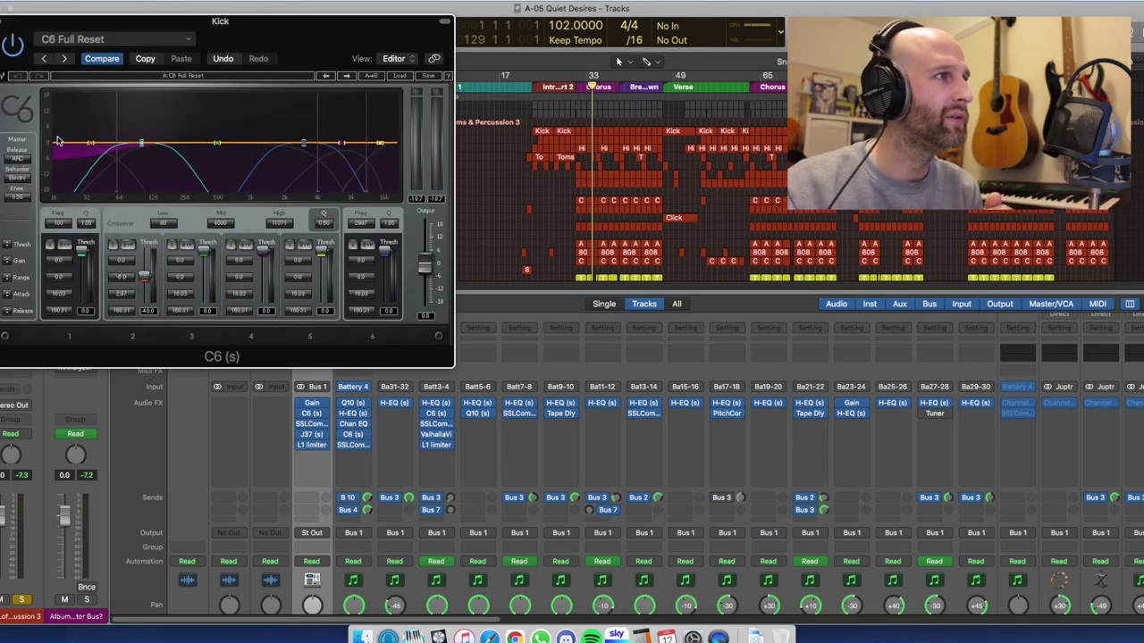
left_click(3, 22)
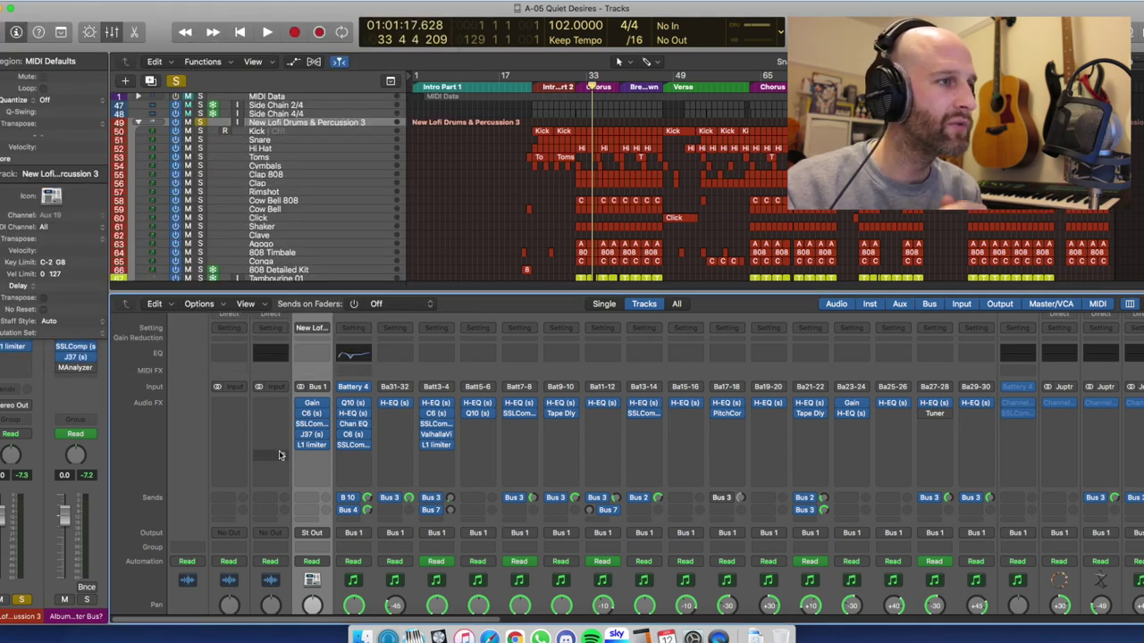
scroll(313, 457, "down", 5)
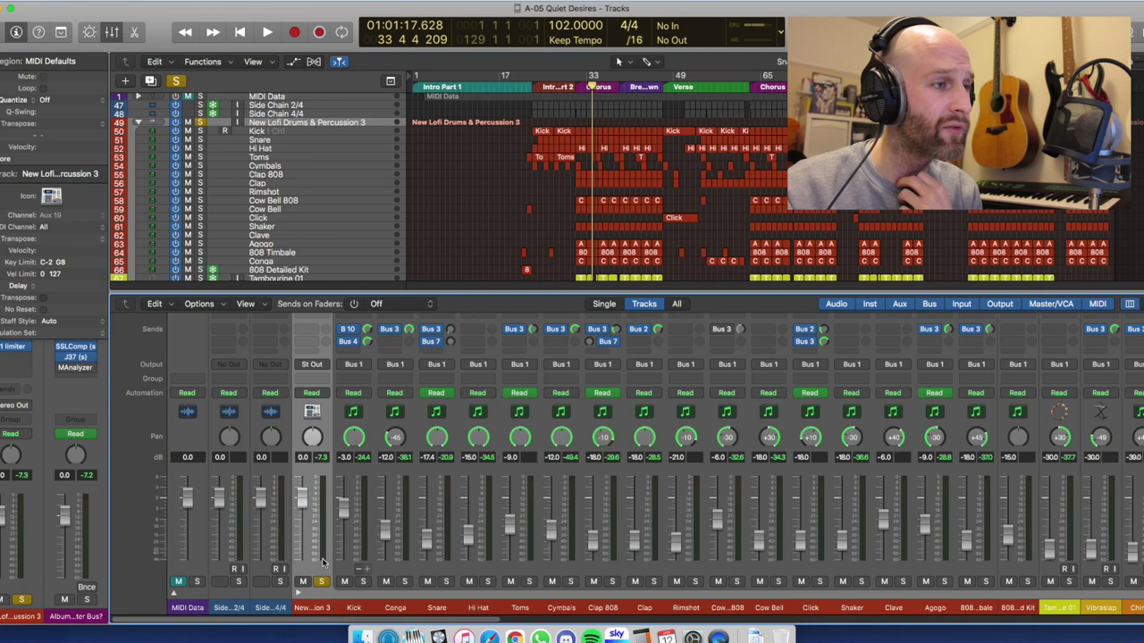
scroll(329, 536, "up", 5)
Play the drum stack from bar 31 with its J37 tape plug-in open, dismiss the overload alert, and close the plug-in.
key("comma")
key("comma")
key("comma")
scroll(335, 496, "down", 3)
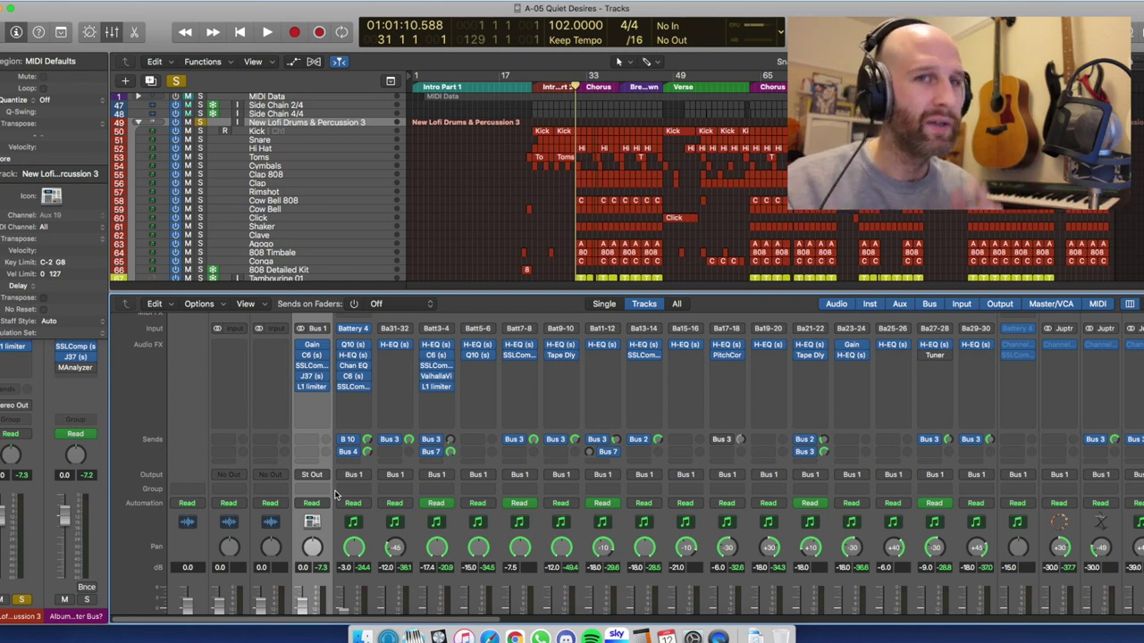
left_click(314, 377)
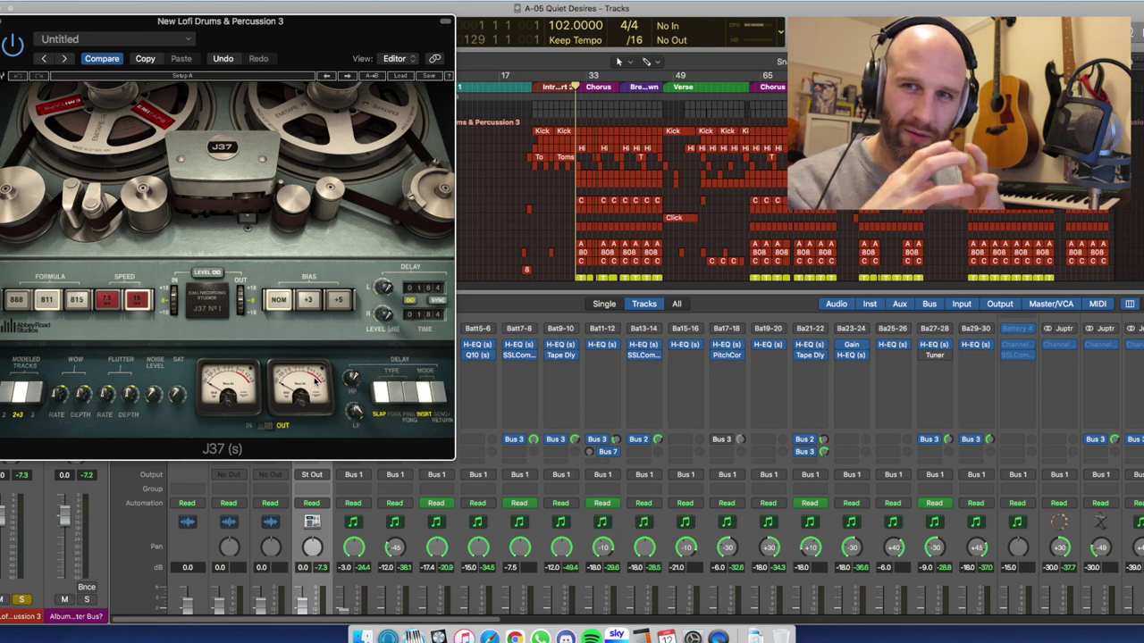
key("space")
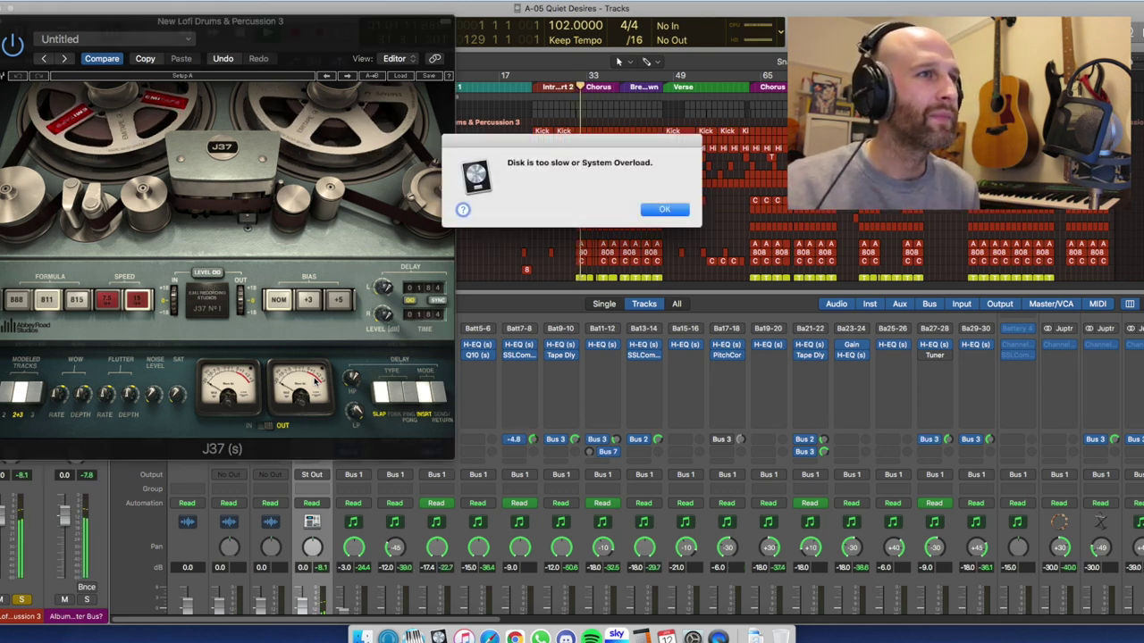
key("Return")
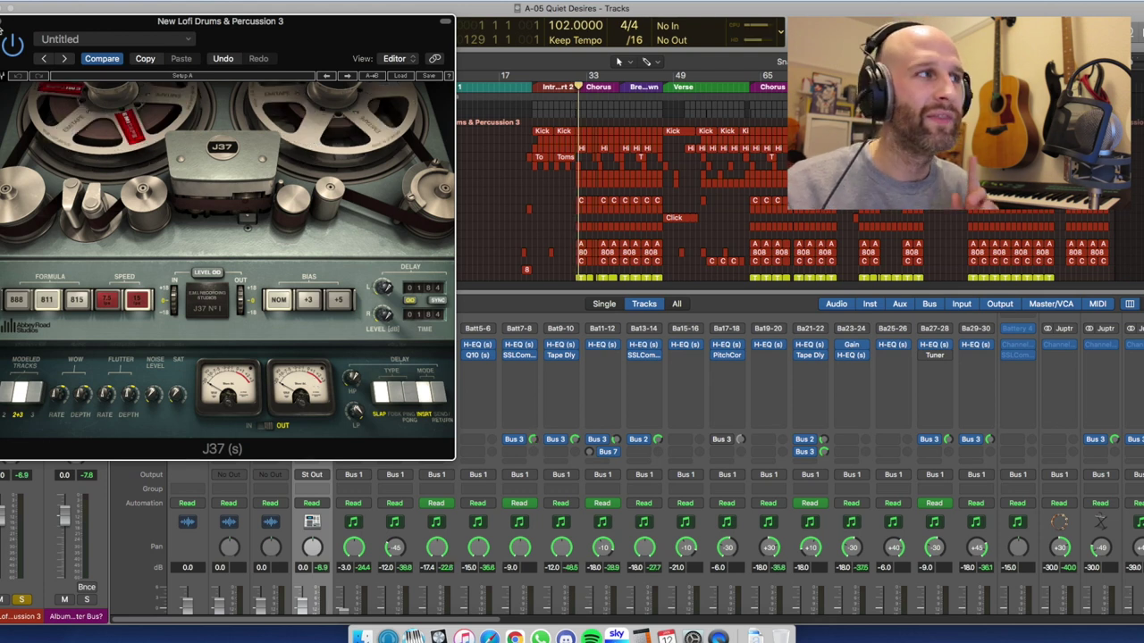
left_click(1, 22)
Look across the mixer's channel strips, play the soloed drum stack from bar 31, and stop playback.
key("comma")
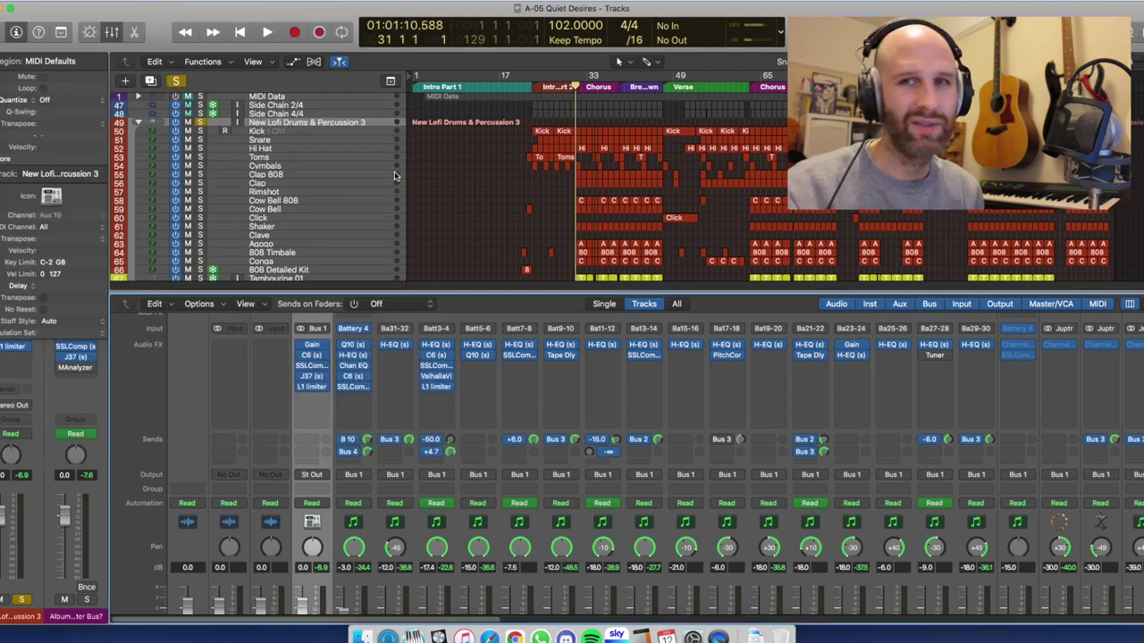
scroll(600, 444, "right", 10)
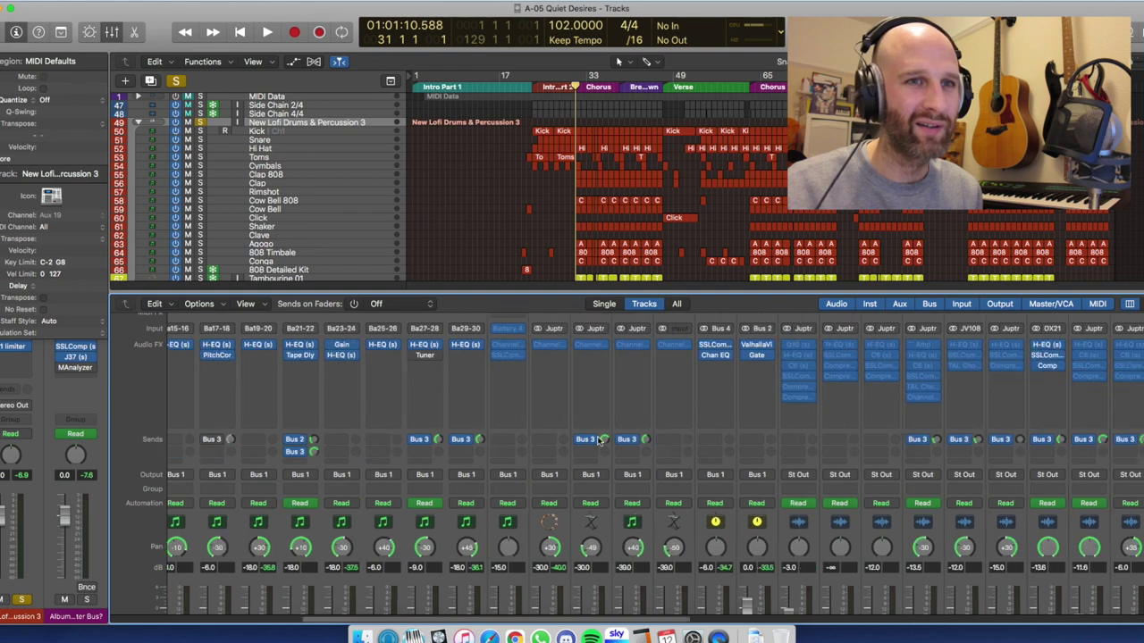
scroll(601, 444, "right", 10)
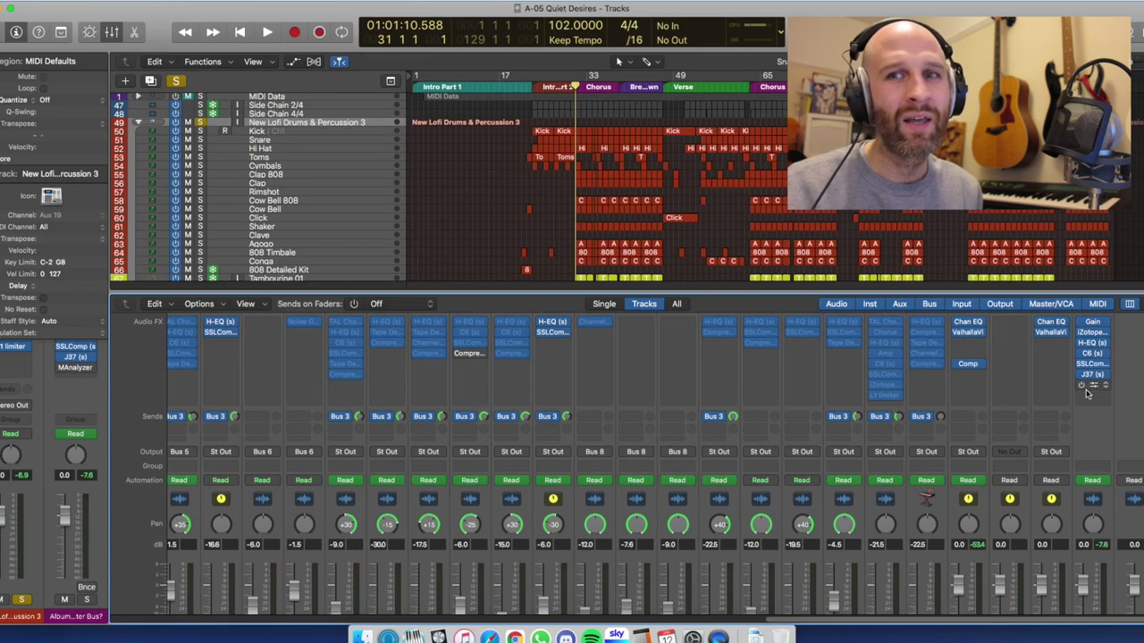
scroll(1021, 403, "left", 15)
key("space")
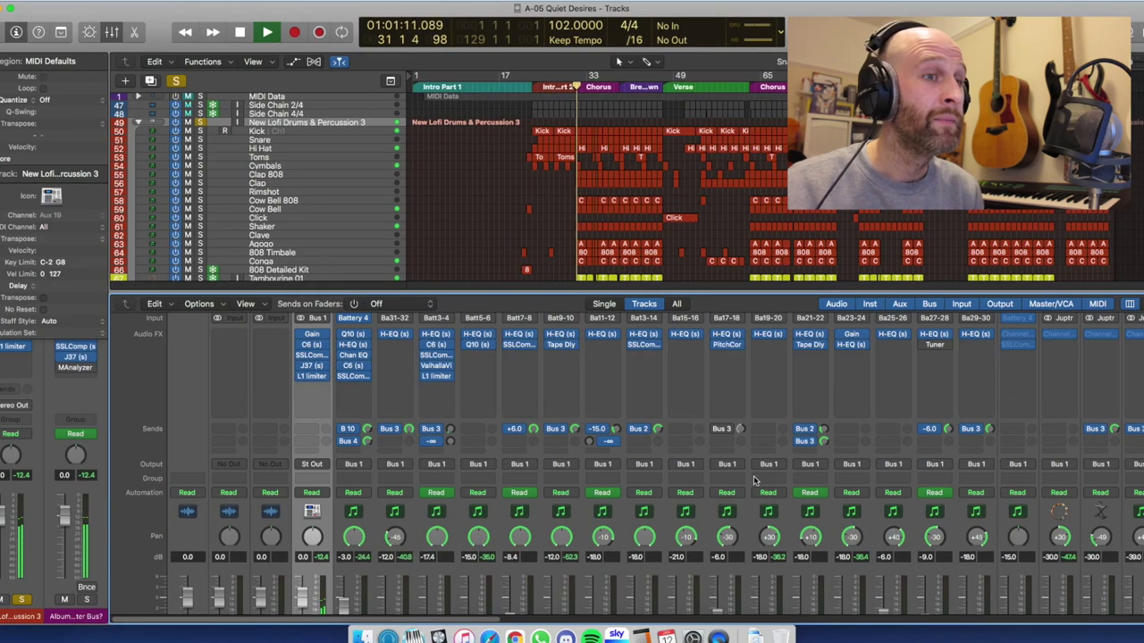
key("space")
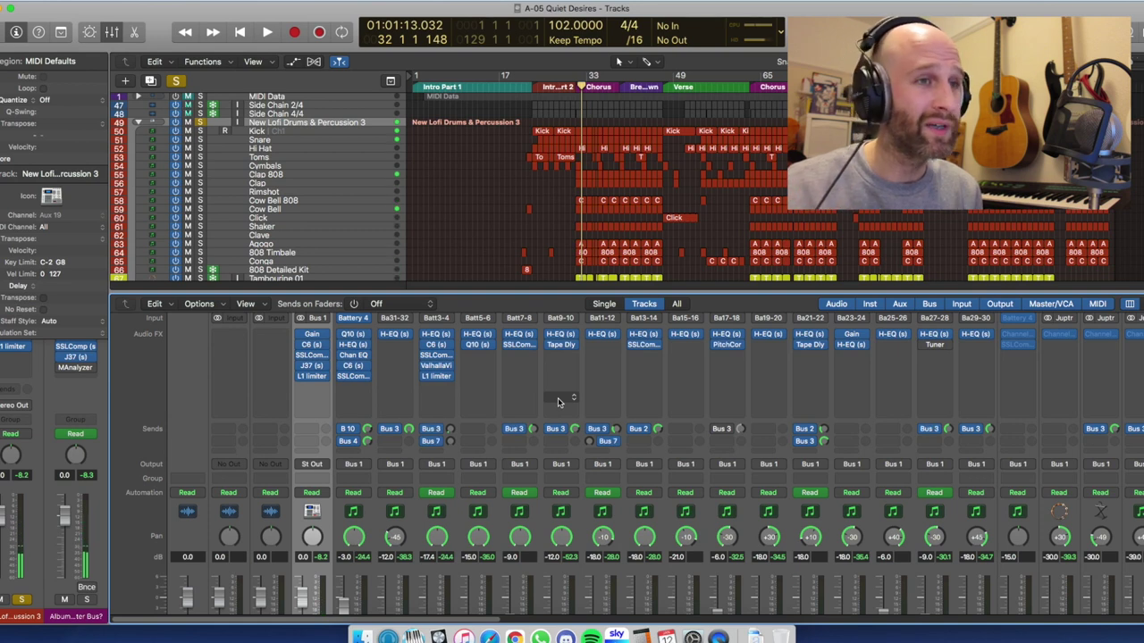
Clear the drum stack's solo and solo the Tambourine 01, Vibraslap, Chimes and Triangle_bip tracks instead.
scroll(556, 401, "right", 5)
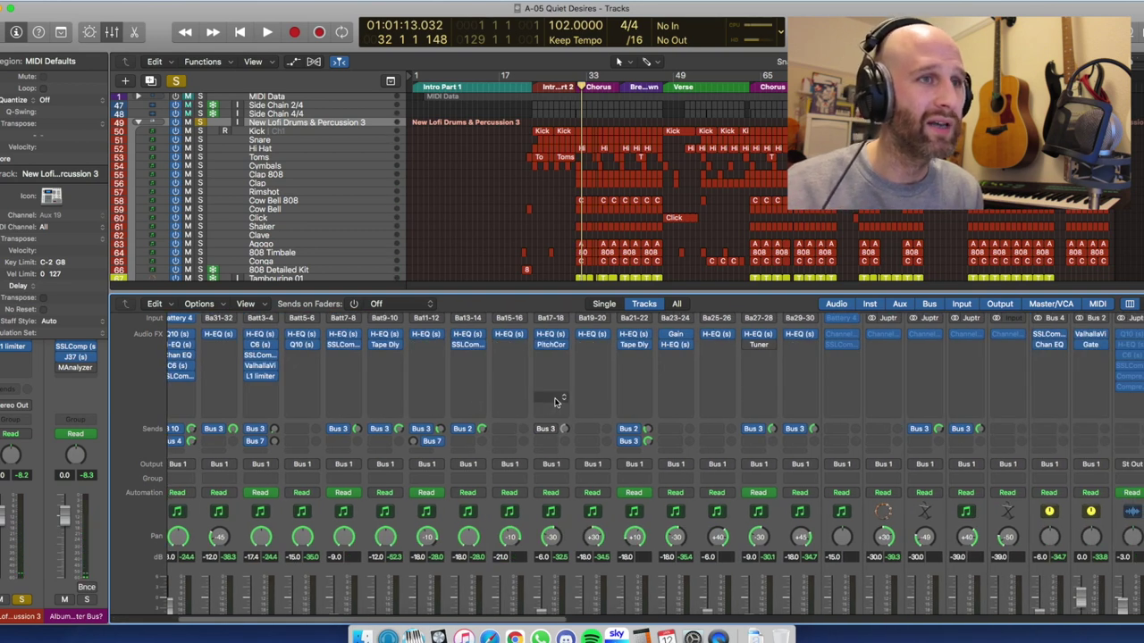
scroll(555, 401, "right", 3)
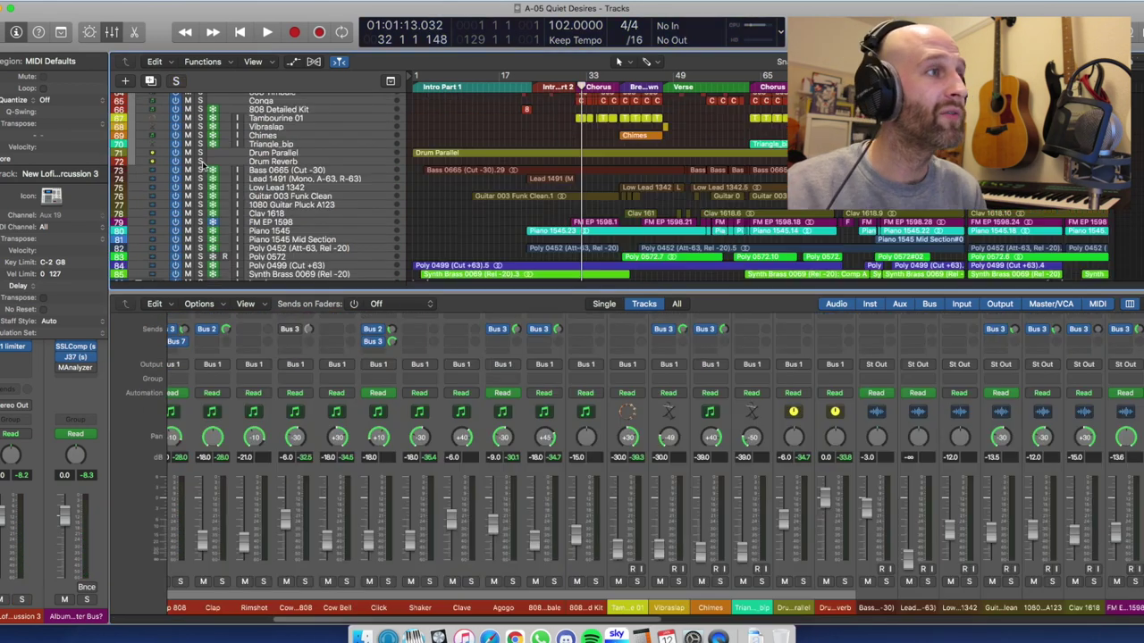
left_click(201, 163)
left_click(201, 154)
scroll(473, 180, "up", 2)
scroll(472, 181, "up", 5)
scroll(495, 189, "up", 3)
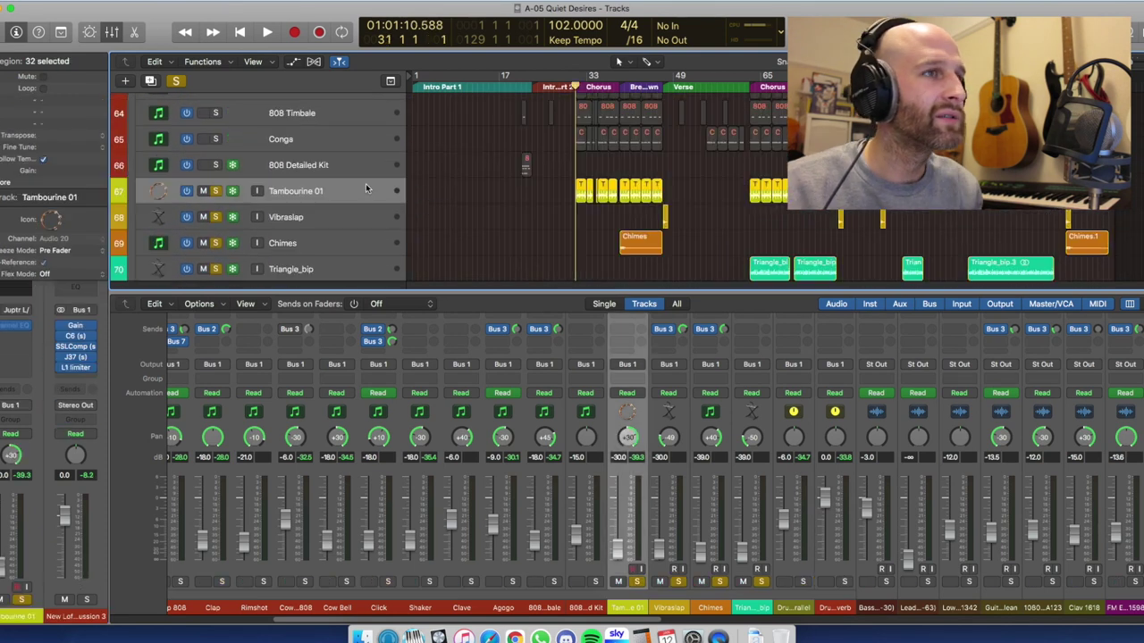
Select the Vibraslap track and audition its hit from the start of the verse at bar 47, stopping playback after it.
left_click(385, 219)
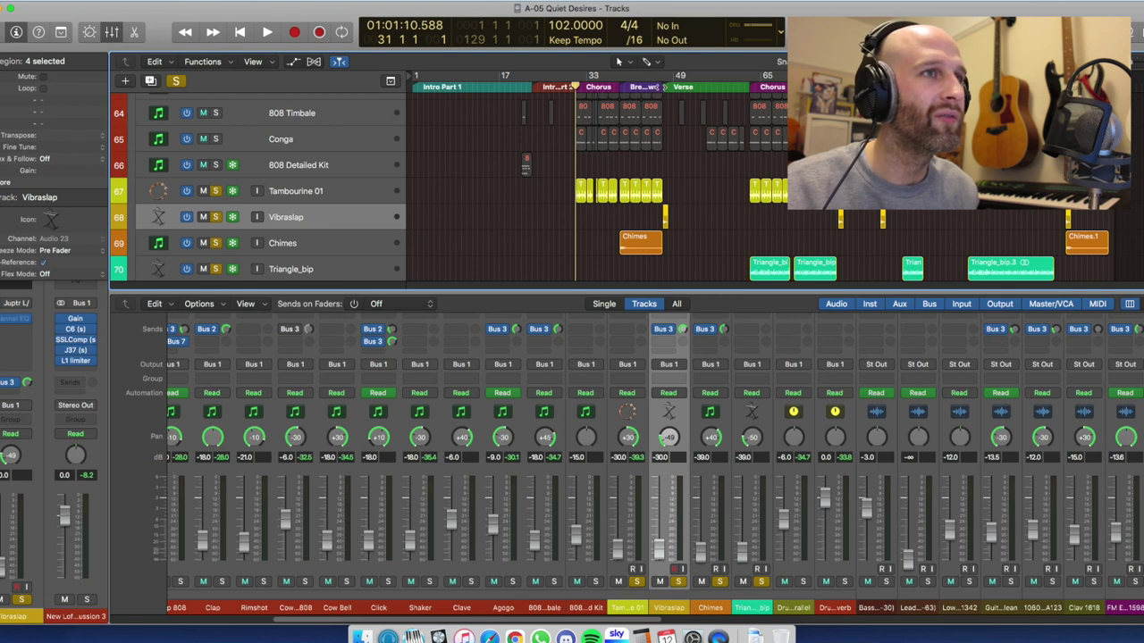
left_click(663, 87)
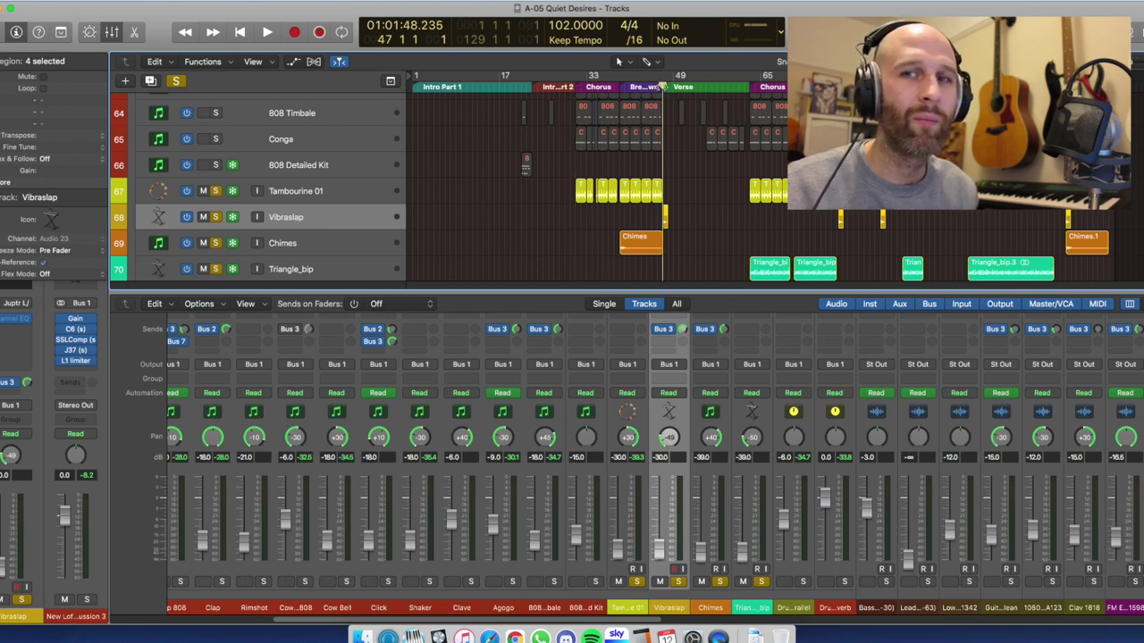
key("space")
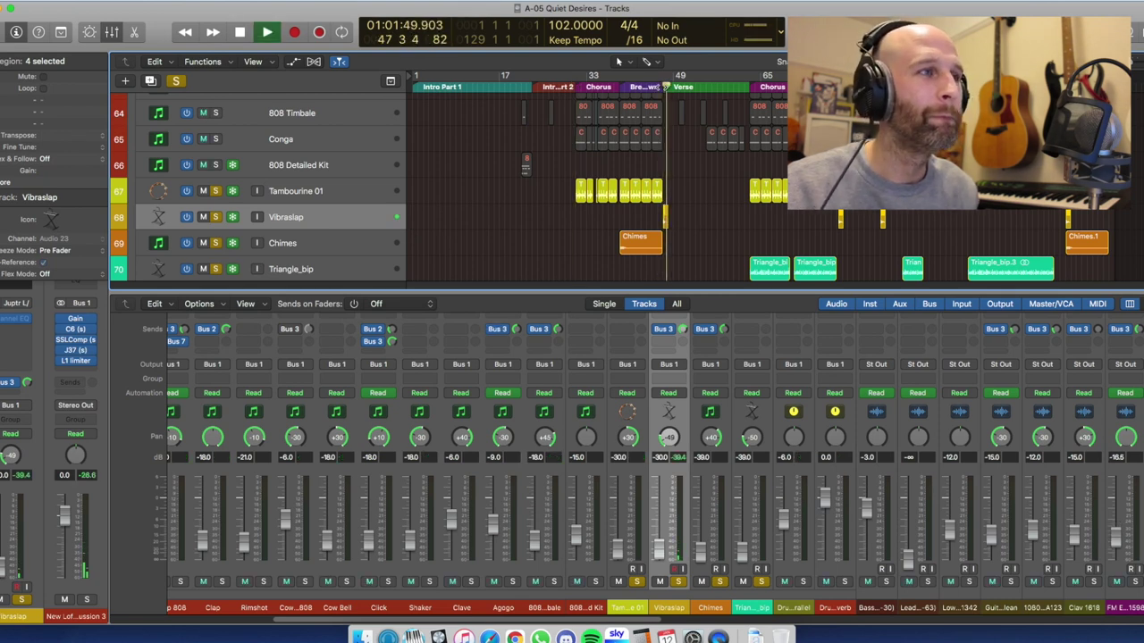
key("space")
left_click(667, 87)
Leave only the Chimes track soloed, play its region from bar 39, and stop playback.
left_click(619, 87)
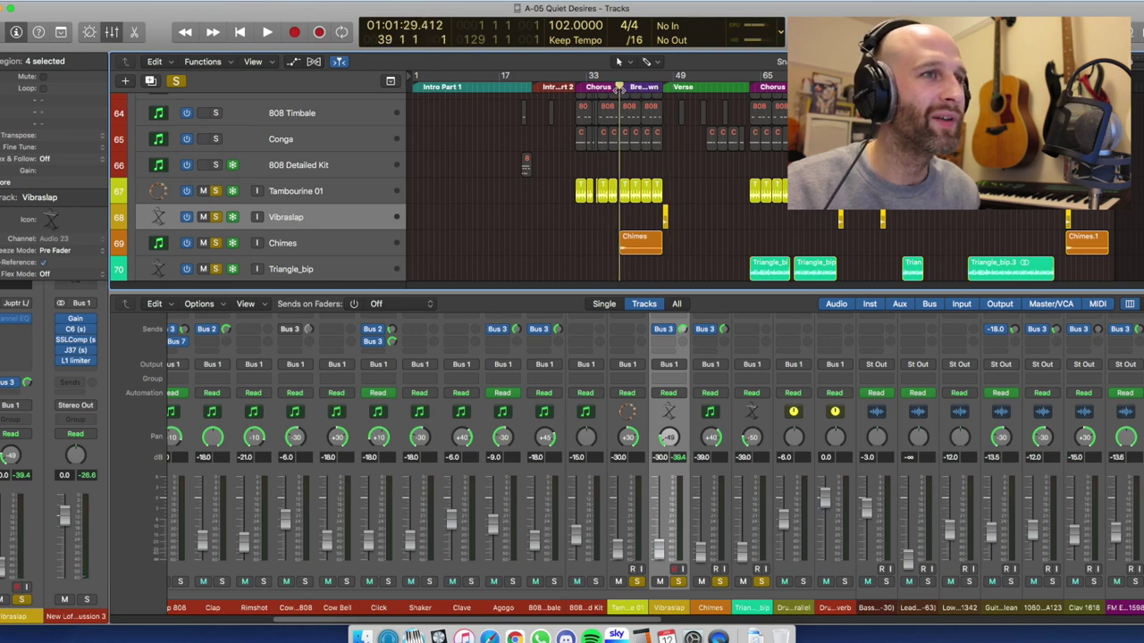
left_click(351, 244)
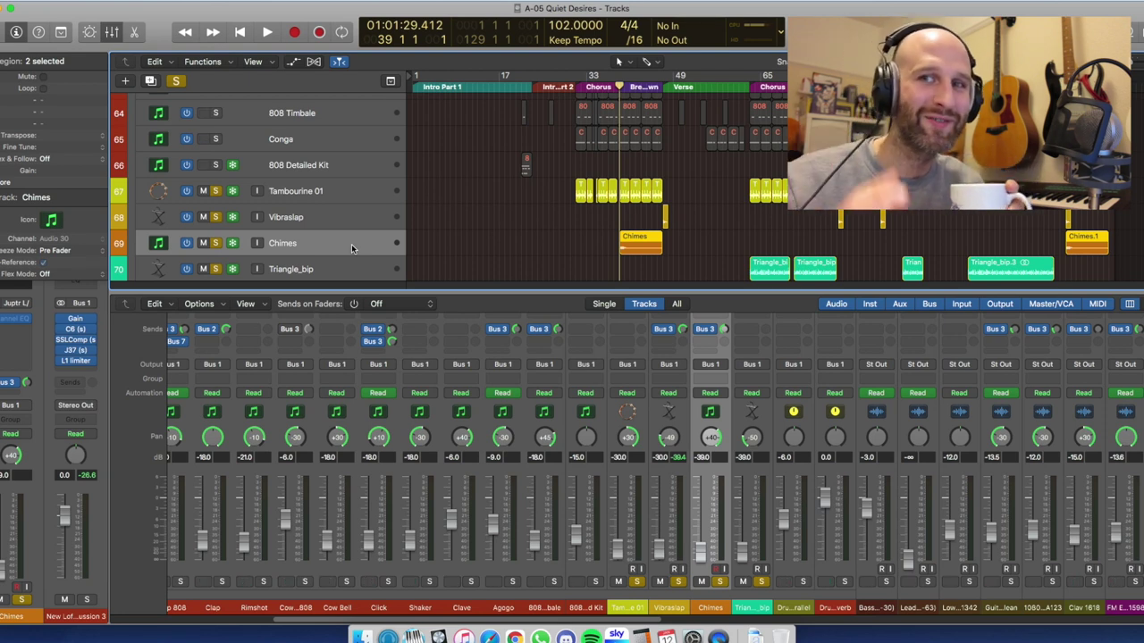
left_click_drag(217, 192, 221, 269)
left_click(220, 270)
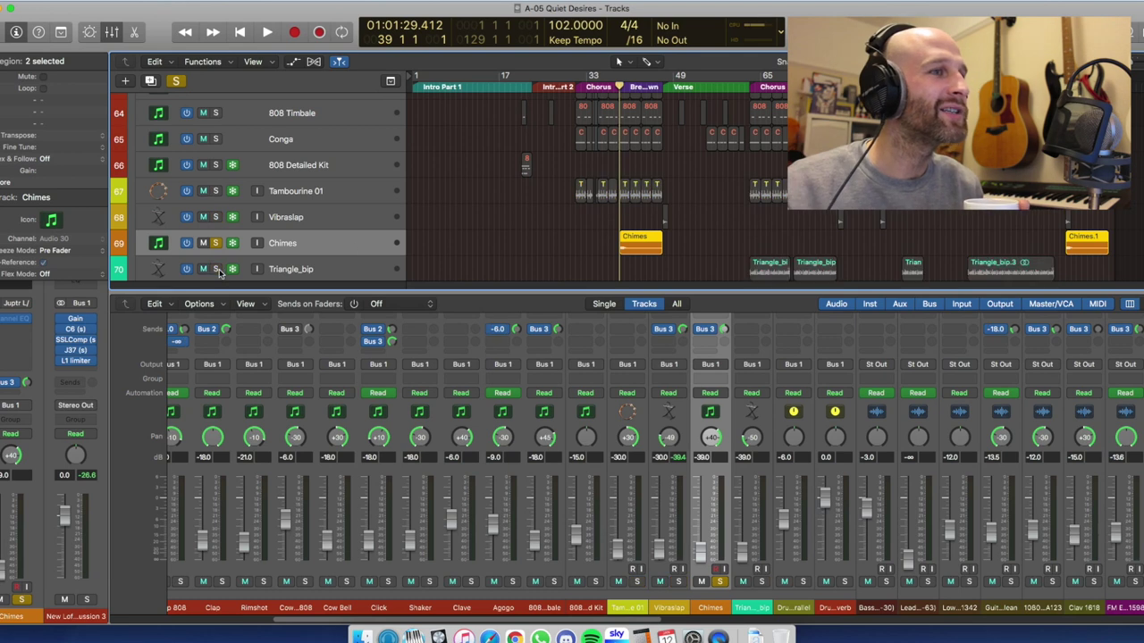
key("space")
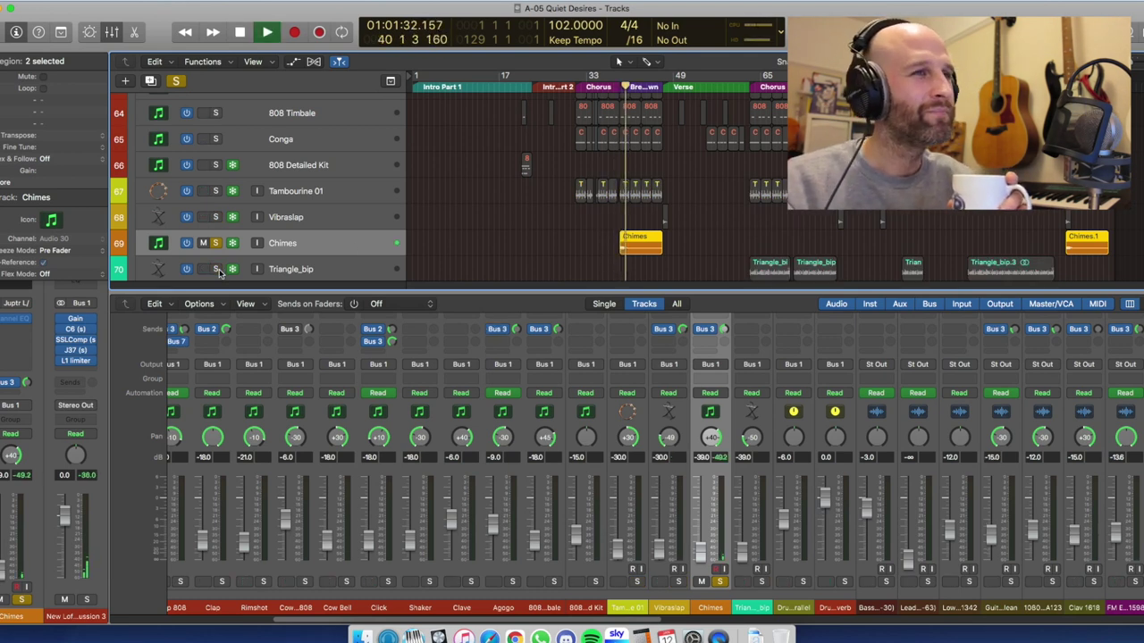
key("space")
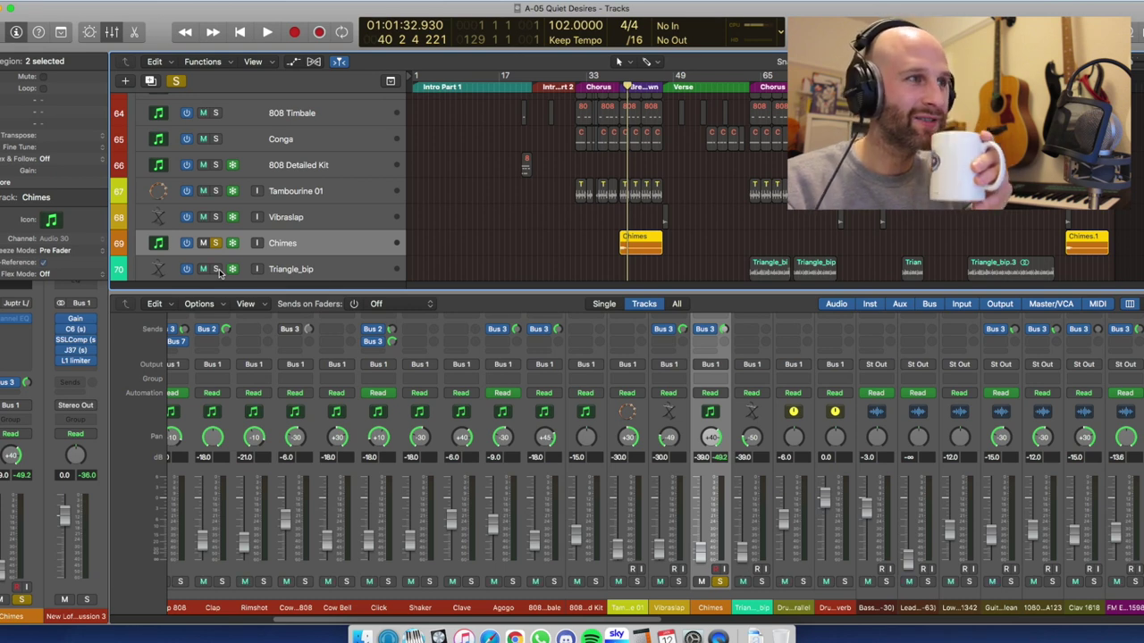
Solo only Triangle_bip, play it from the chorus at bar 63, stop playback, and clear its solo.
scroll(220, 272, "down", 3)
left_click(750, 87)
left_click(215, 186)
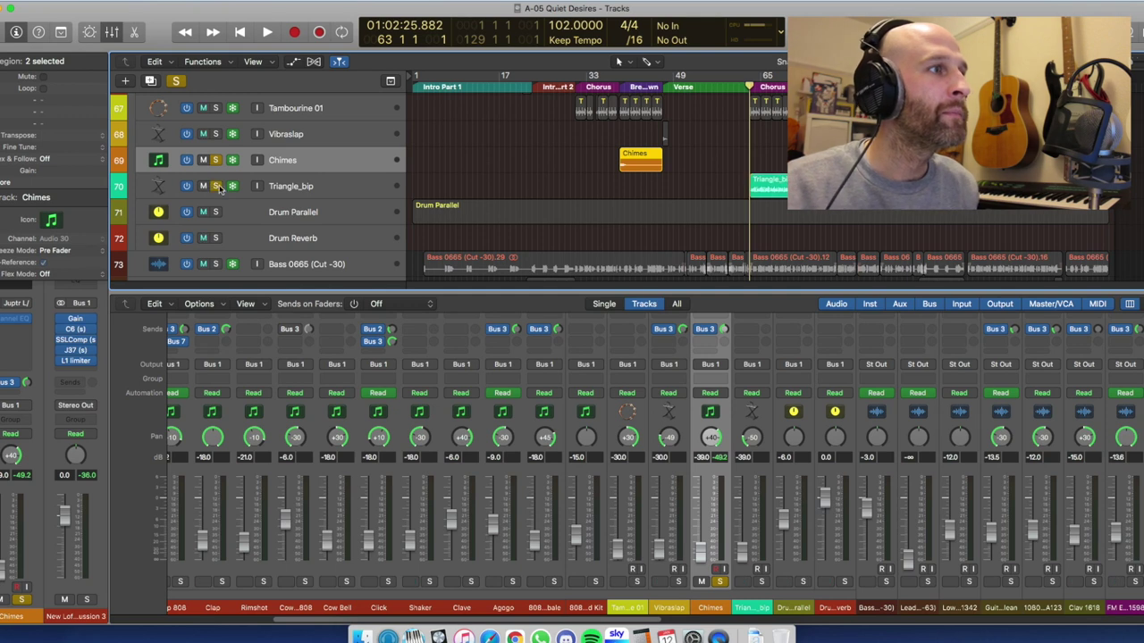
left_click(215, 160)
key("space")
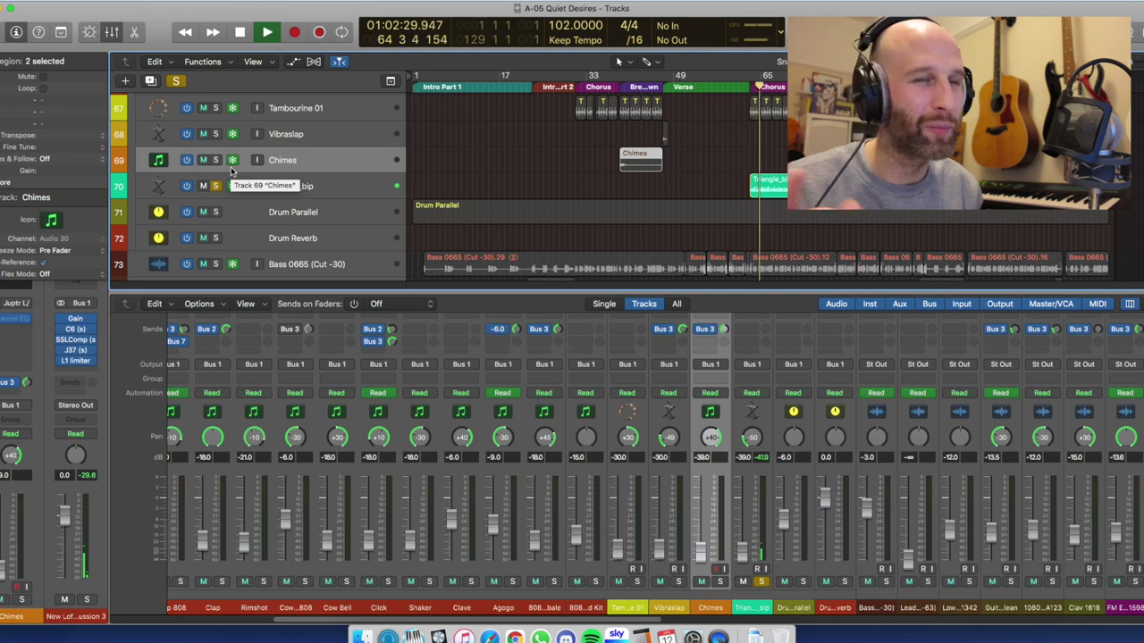
left_click(209, 190)
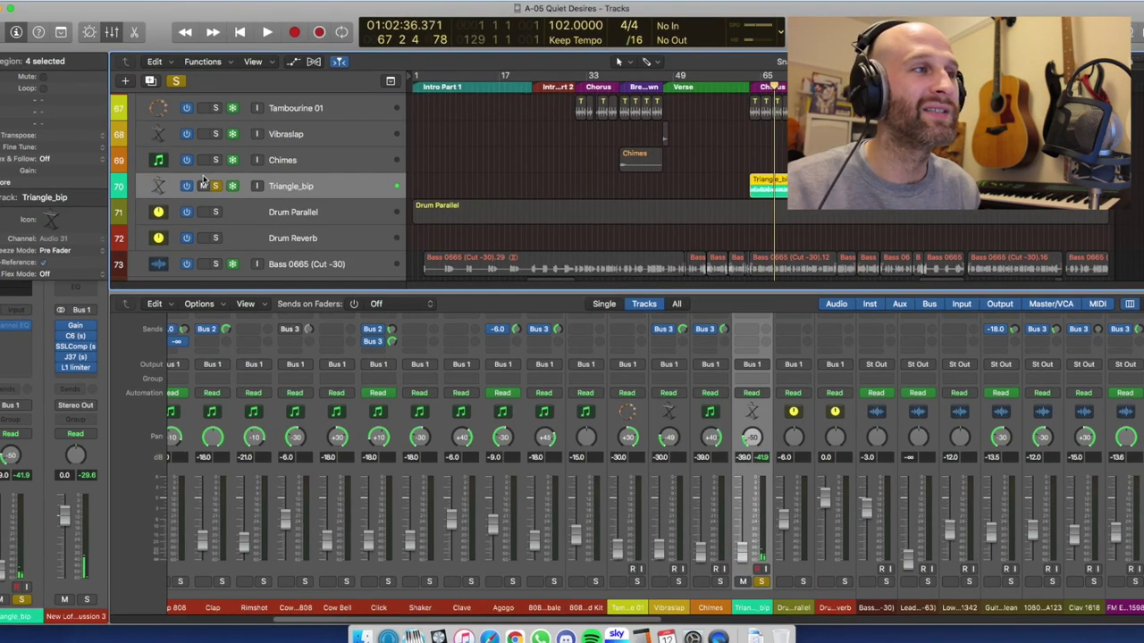
left_click(215, 186)
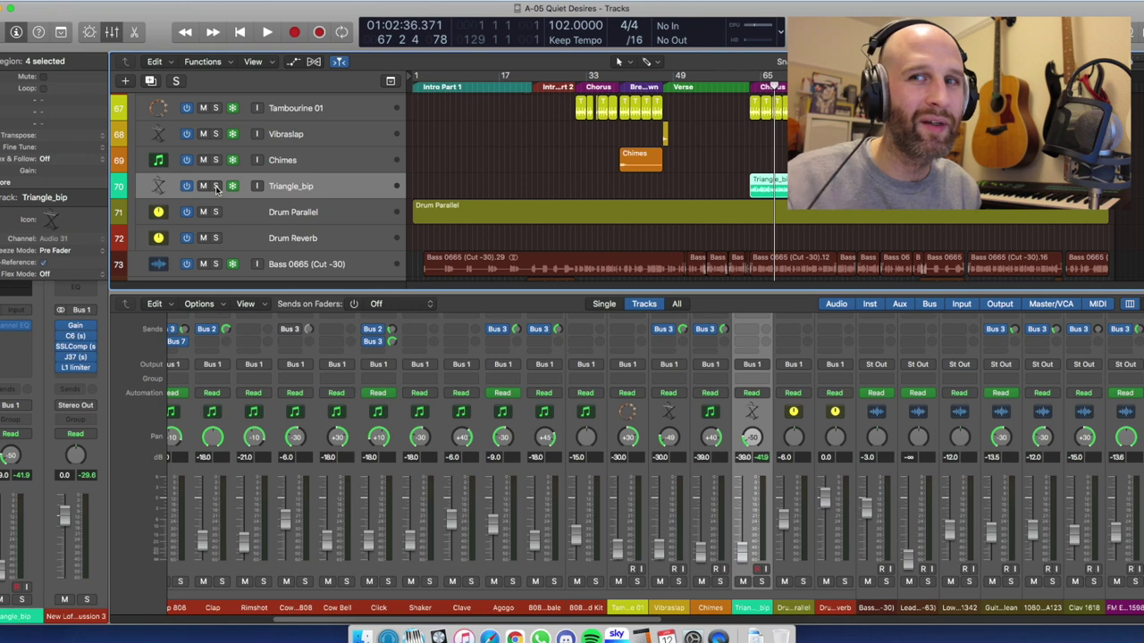
Solo the Bass 0665 (Cut -30) track and locate its regions around the chorus in the arrangement.
scroll(626, 205, "up", 3)
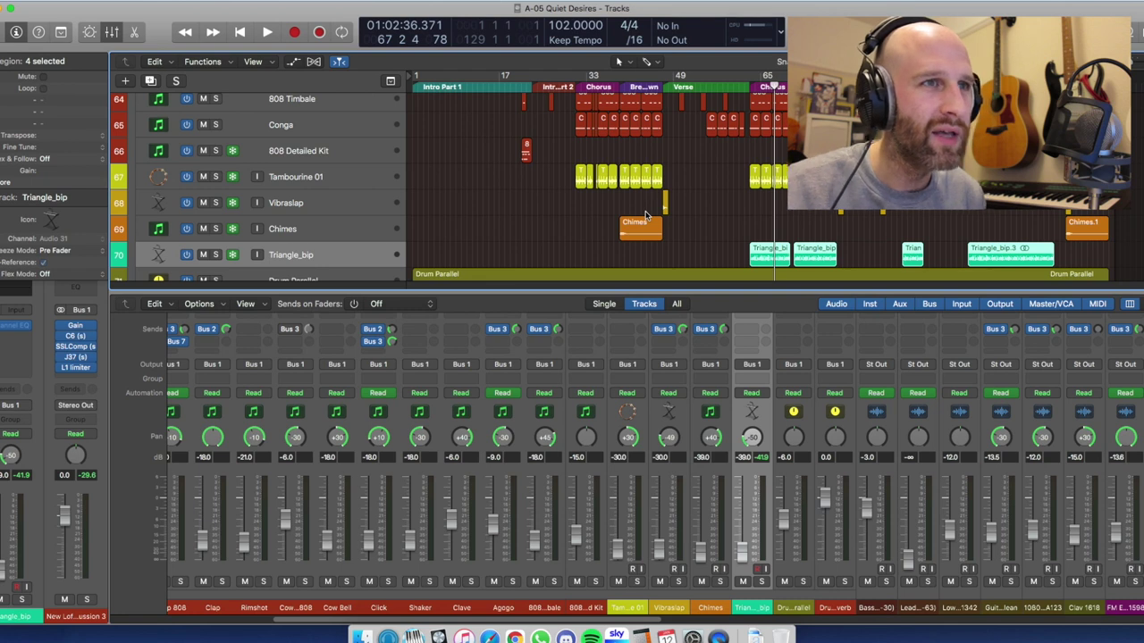
scroll(823, 211, "up", 8)
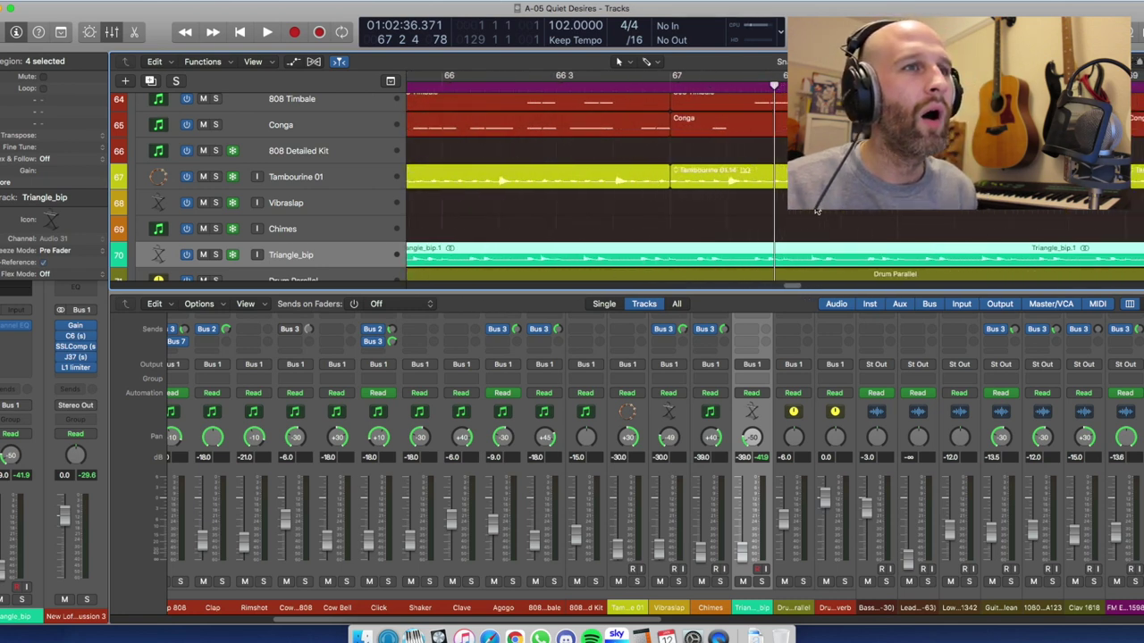
scroll(817, 211, "down", 5)
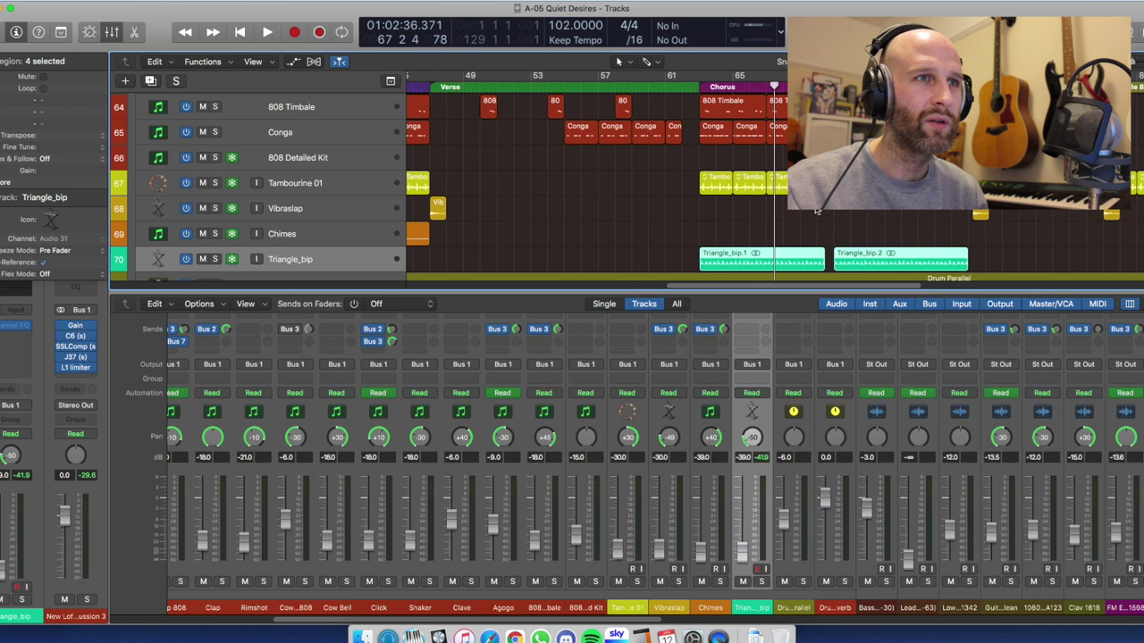
scroll(814, 212, "right", 4)
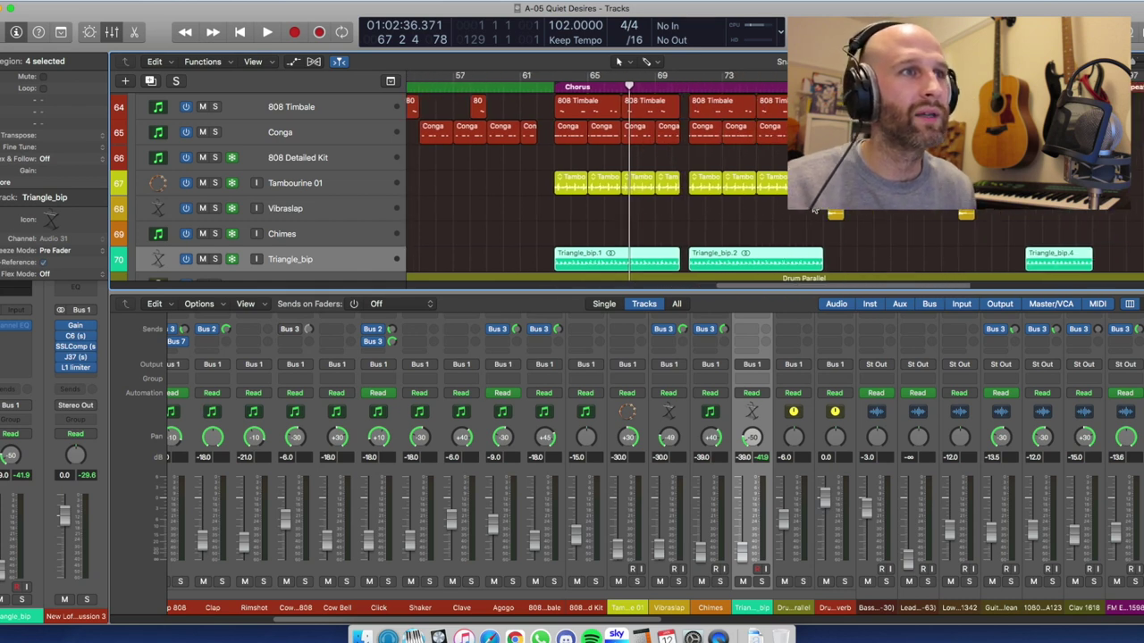
scroll(765, 483, "right", 3)
scroll(765, 483, "right", 2)
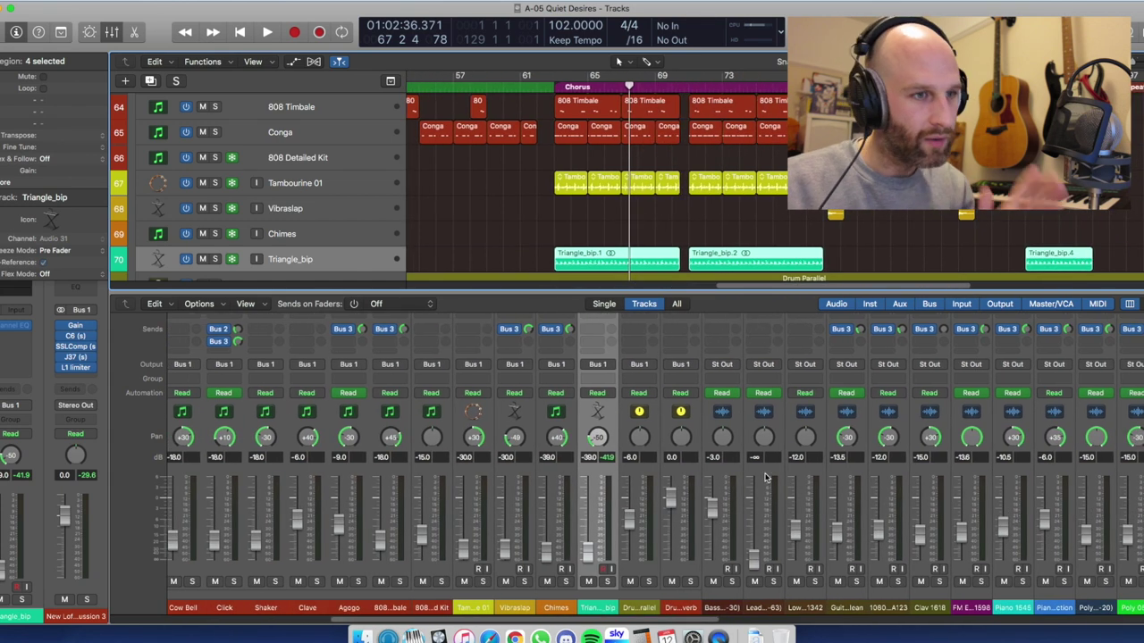
scroll(664, 439, "up", 3)
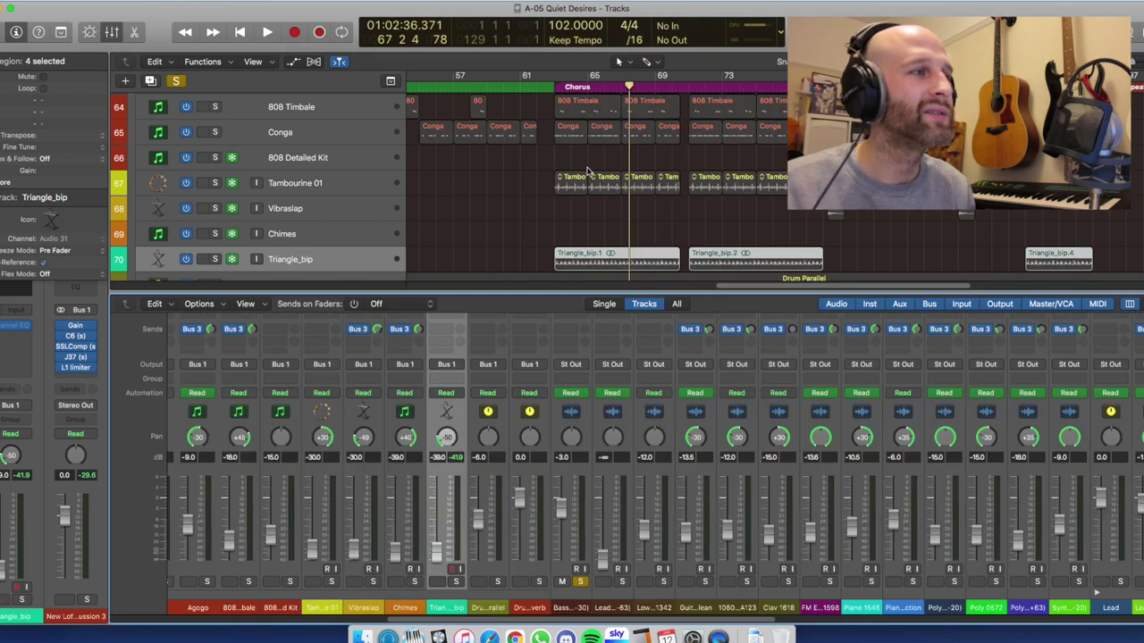
scroll(588, 174, "down", 6)
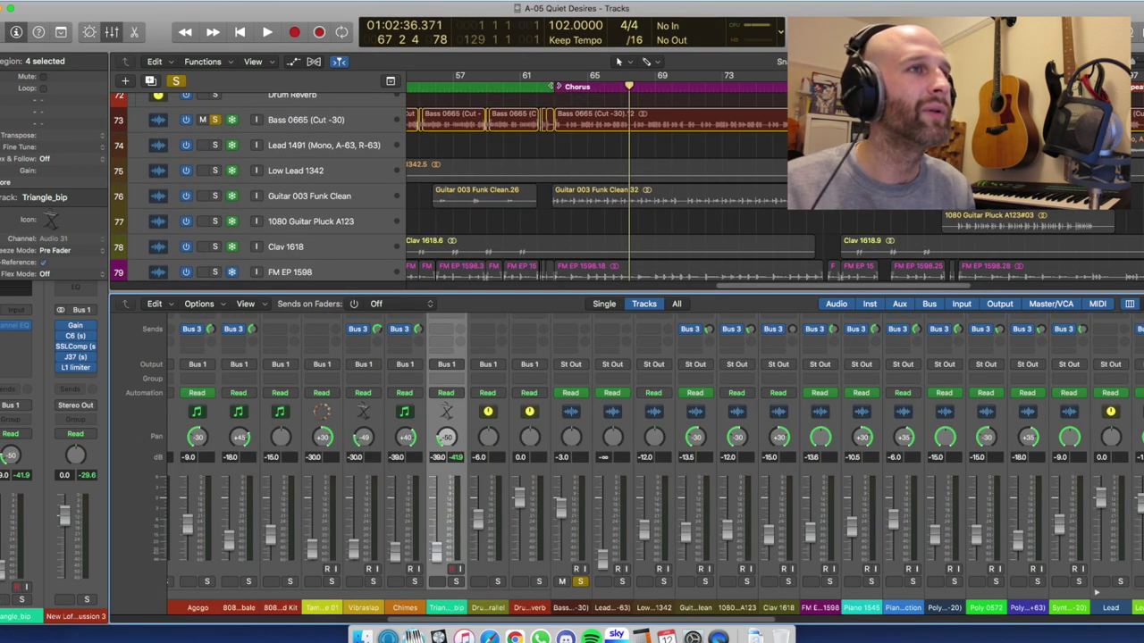
Play the soloed Bass 0665 (Cut -30) from the start of the chorus, select its track, and stop playback.
left_click(556, 87)
key("space")
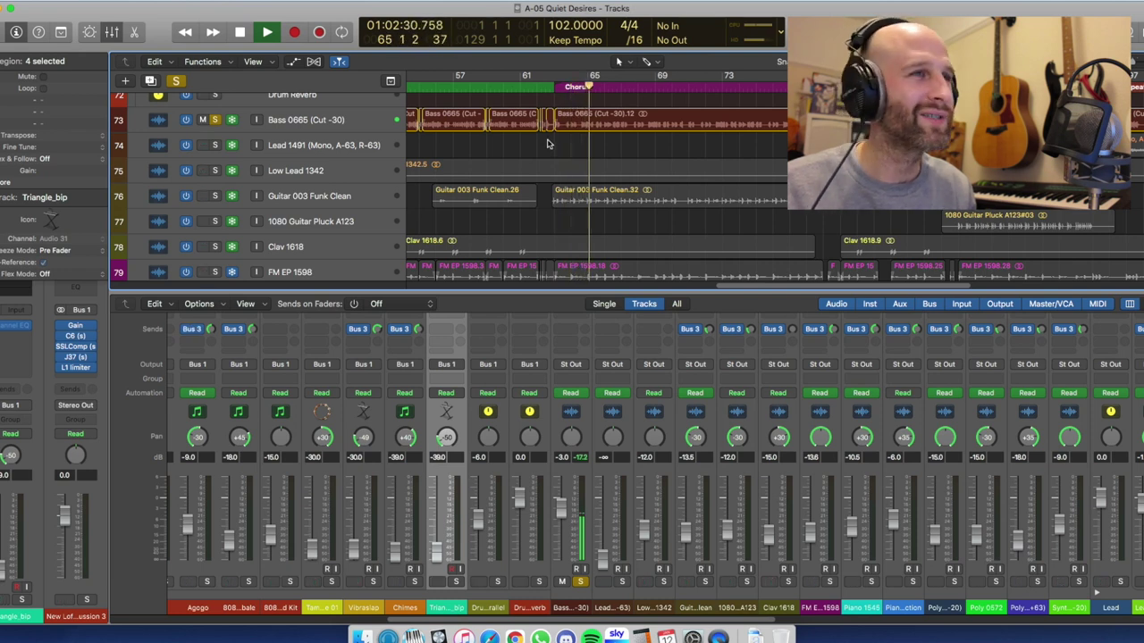
left_click(360, 119)
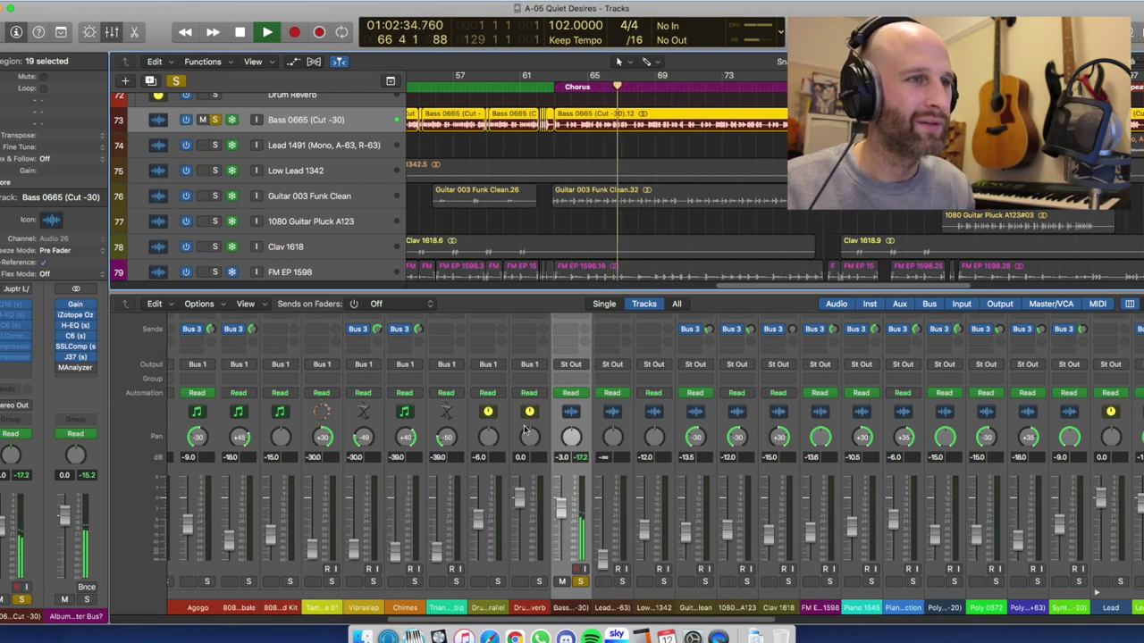
key("space")
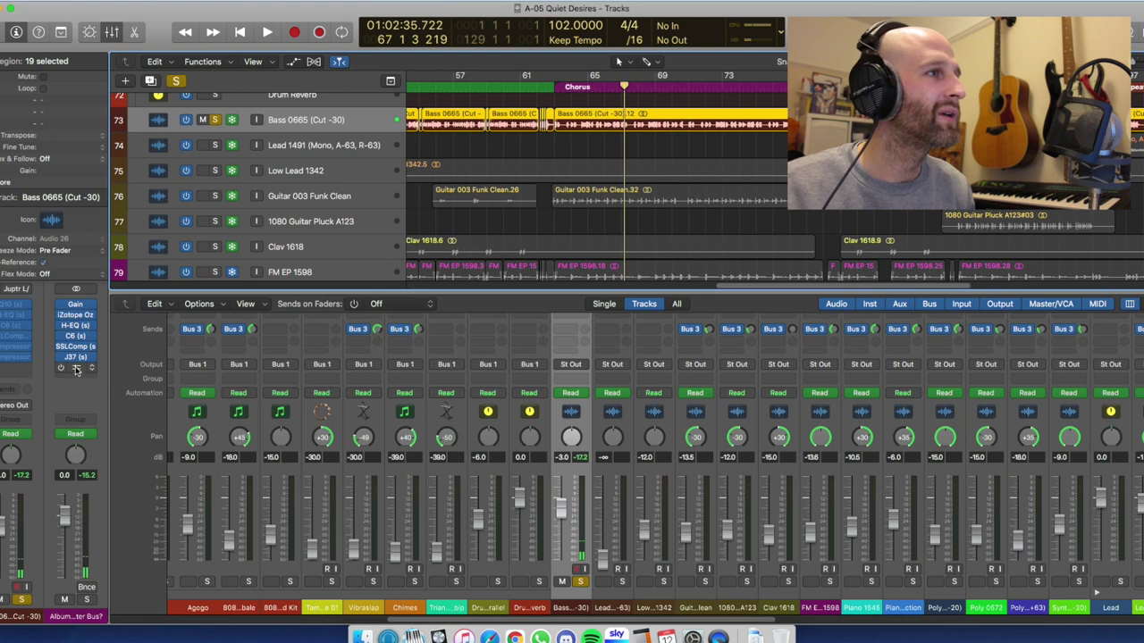
Open MAnalyzer on the album master bus, play the soloed bass from the start of the chorus, and dismiss the alert that interrupts playback.
left_click(76, 369)
left_click(16, 46)
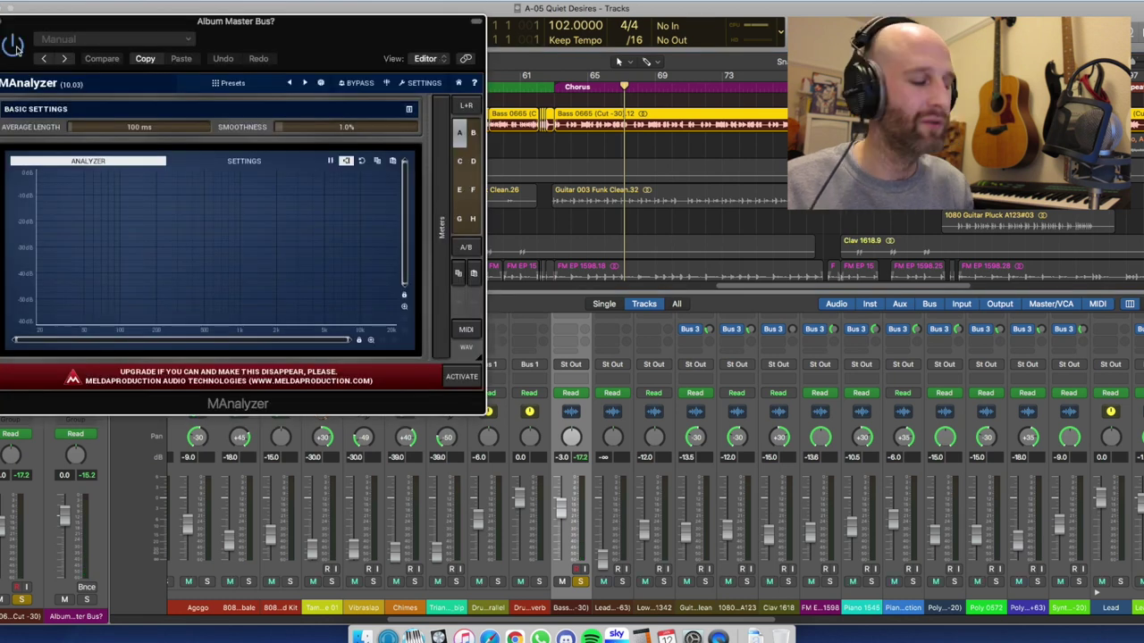
key("comma")
key("comma")
key("comma")
key("comma")
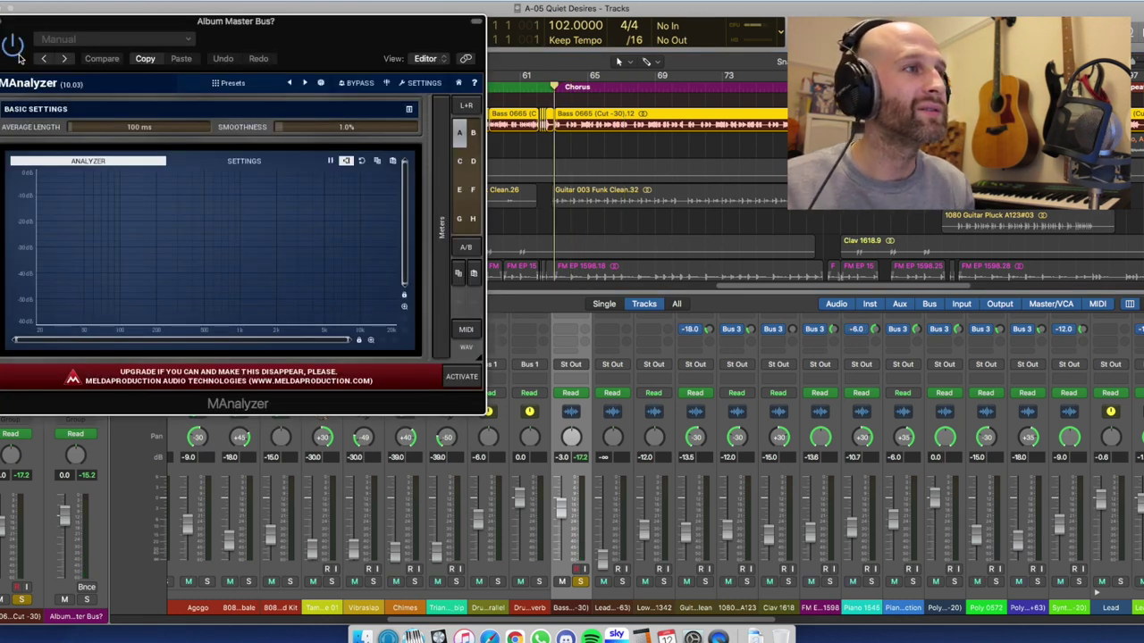
key("space")
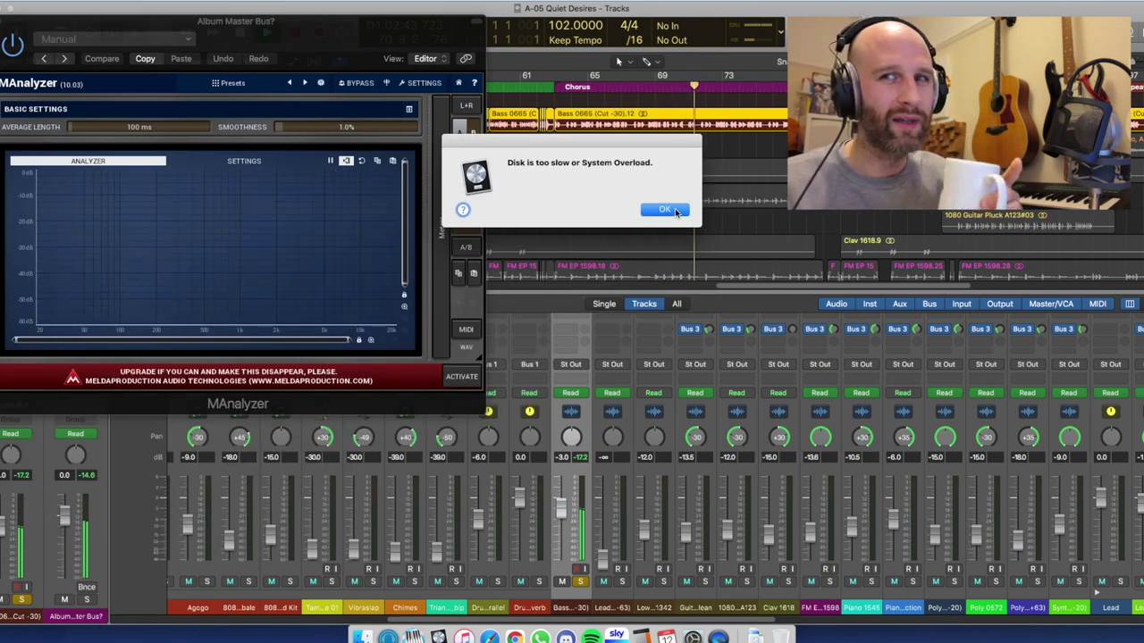
left_click(666, 210)
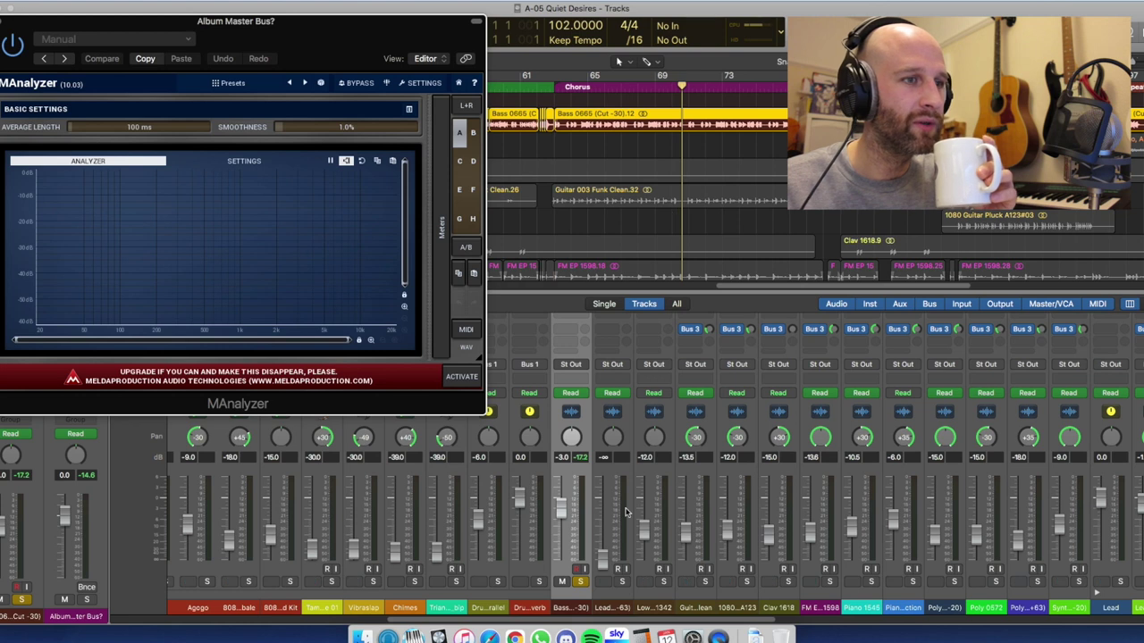
Examine the Bass 0665 channel's plug-in chain in the mixer, from Q10 and H-EQ through to the two compressors.
scroll(601, 607, "up", 5)
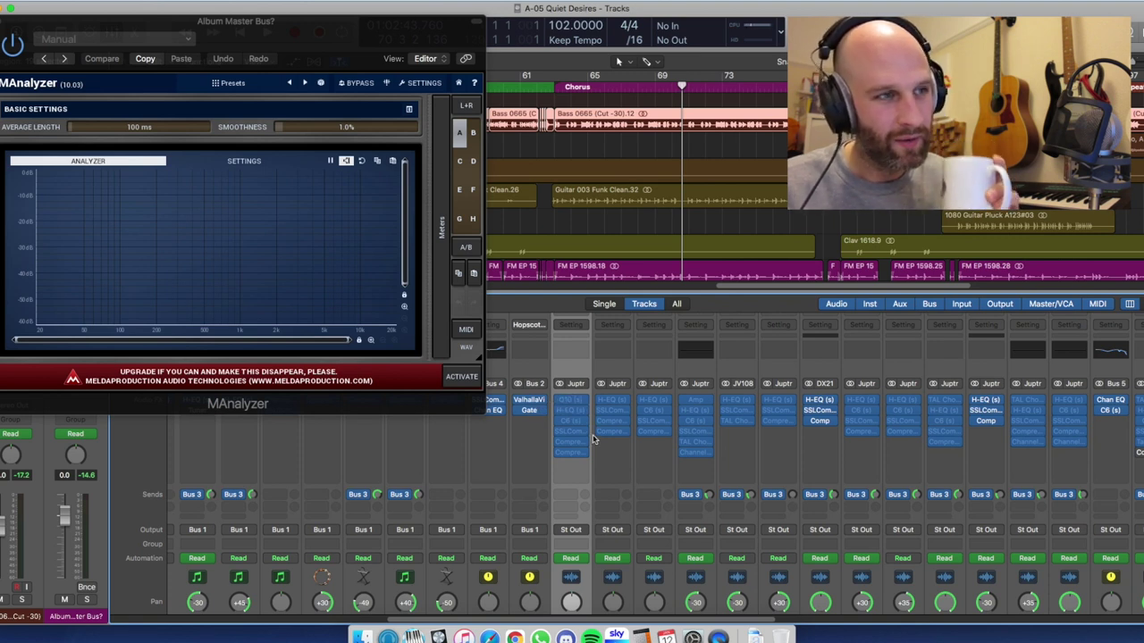
mouse_move(572, 420)
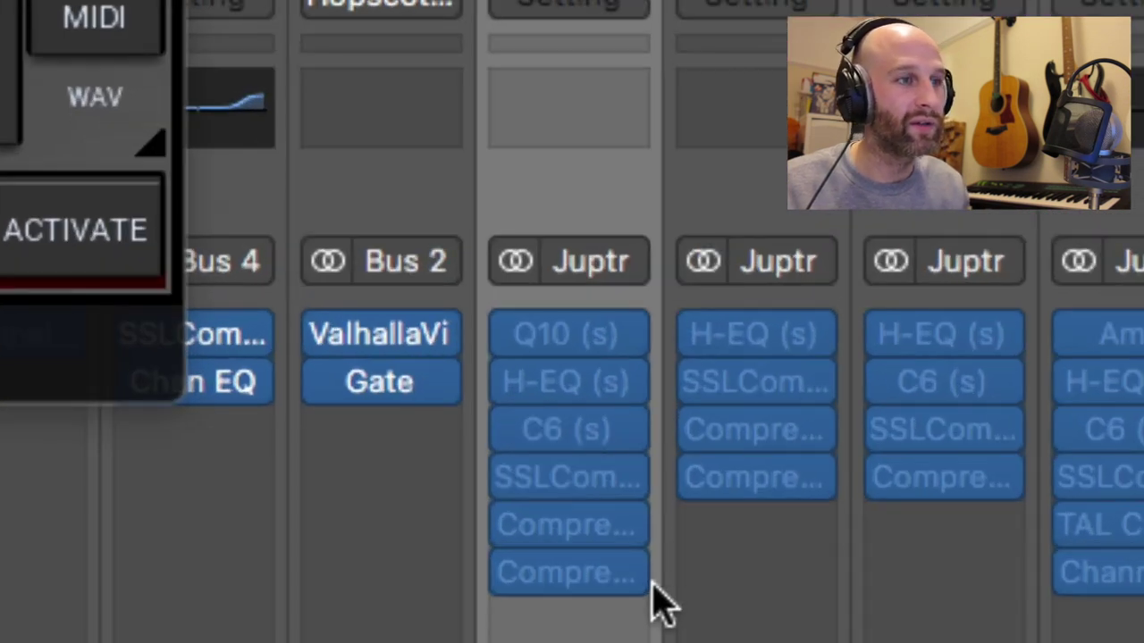
mouse_move(438, 344)
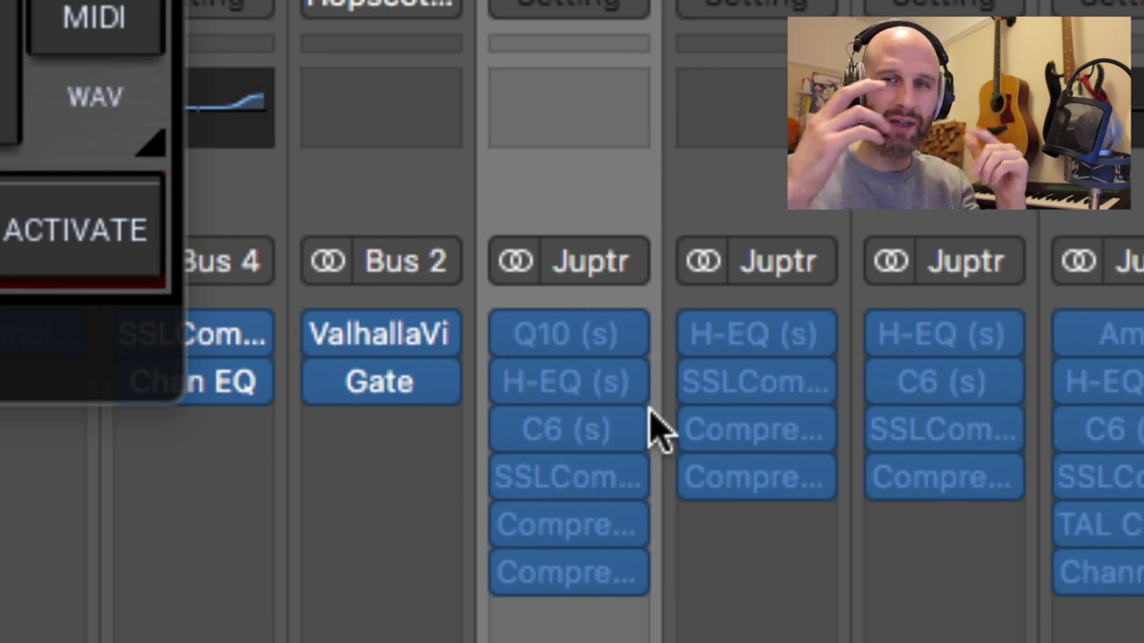
mouse_move(647, 468)
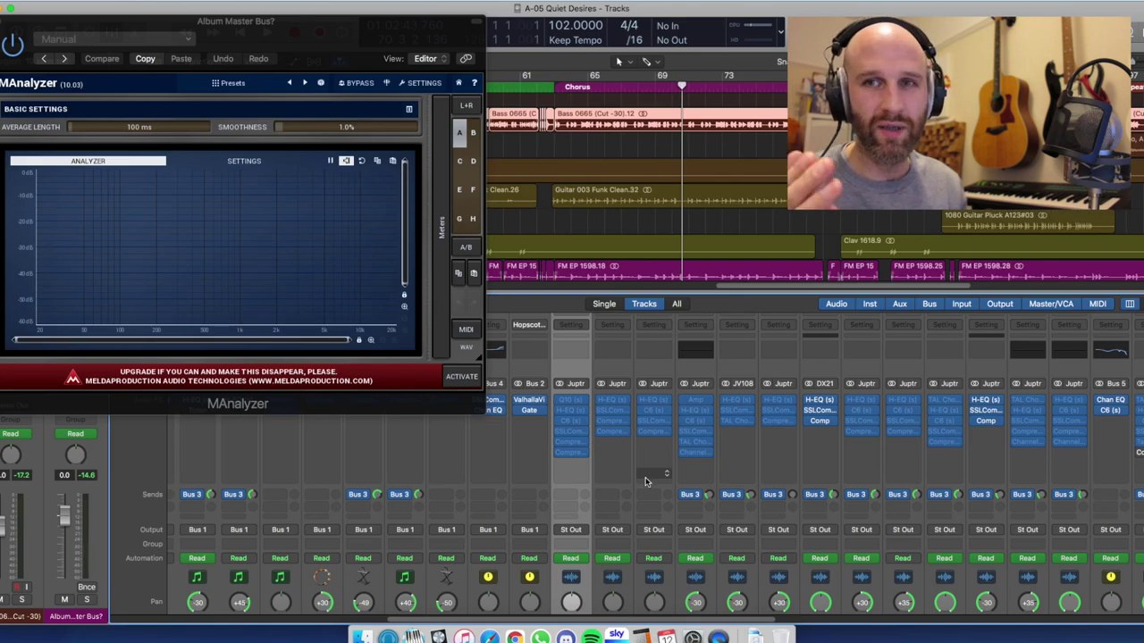
Select the Side Chain 4/4 track and inspect its bass drum regions through the chorus up close.
scroll(573, 171, "up", 5)
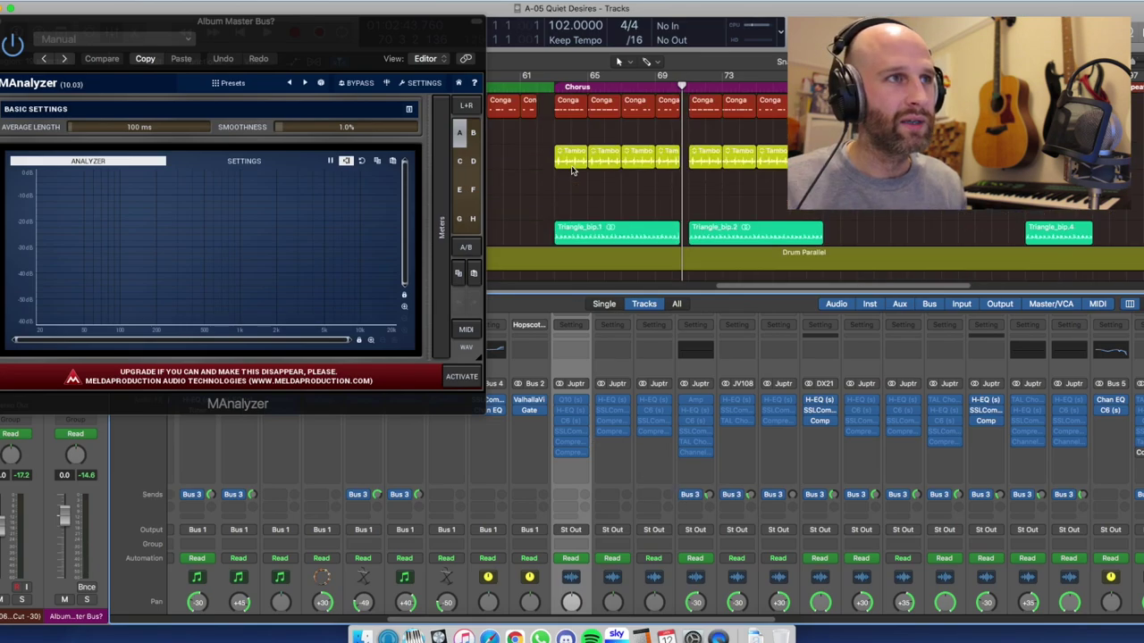
scroll(573, 170, "up", 10)
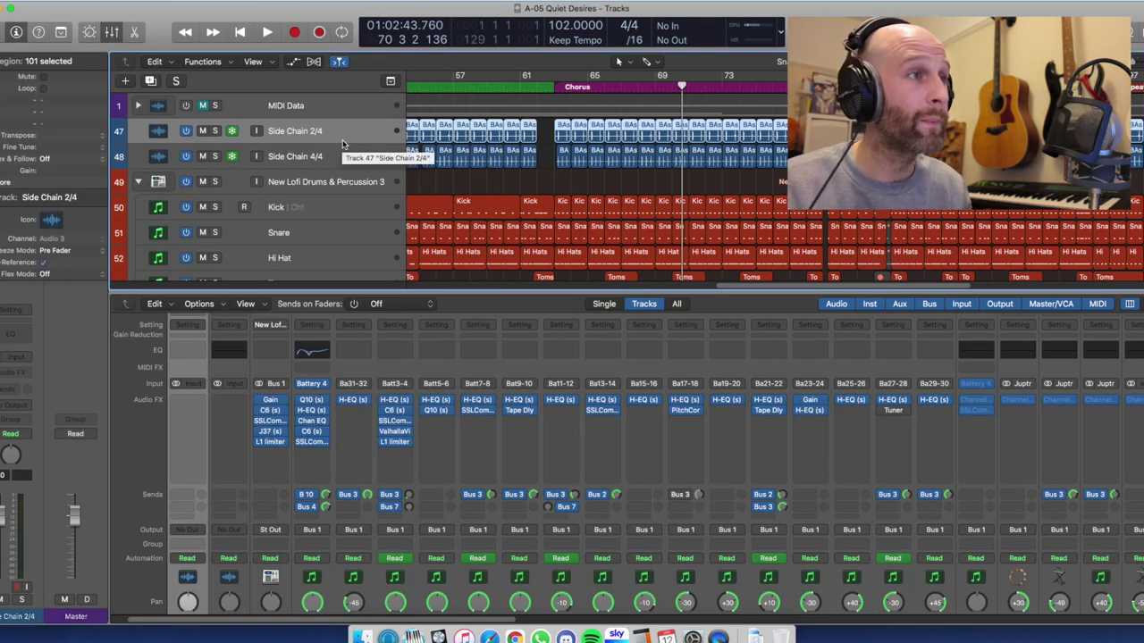
left_click(348, 158)
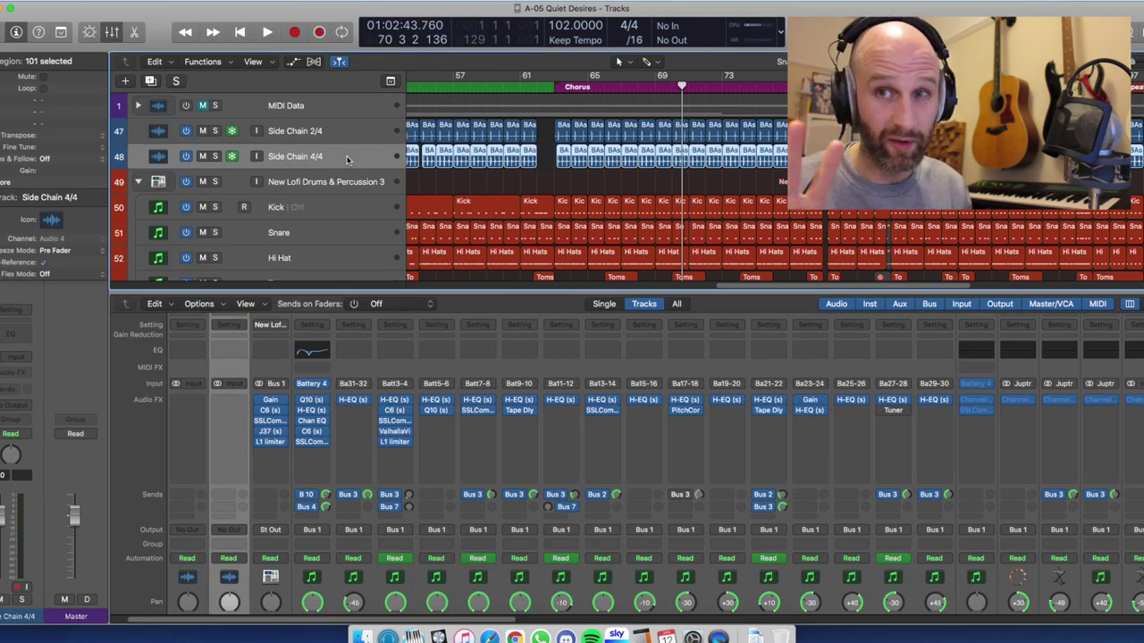
key("super+Right")
key("super+Right")
key("super+Right")
key("super+Right")
key("super+Right")
key("super+Right")
key("super+Right")
key("super+Right")
key("super+Right")
key("super+Right")
key("super+Right")
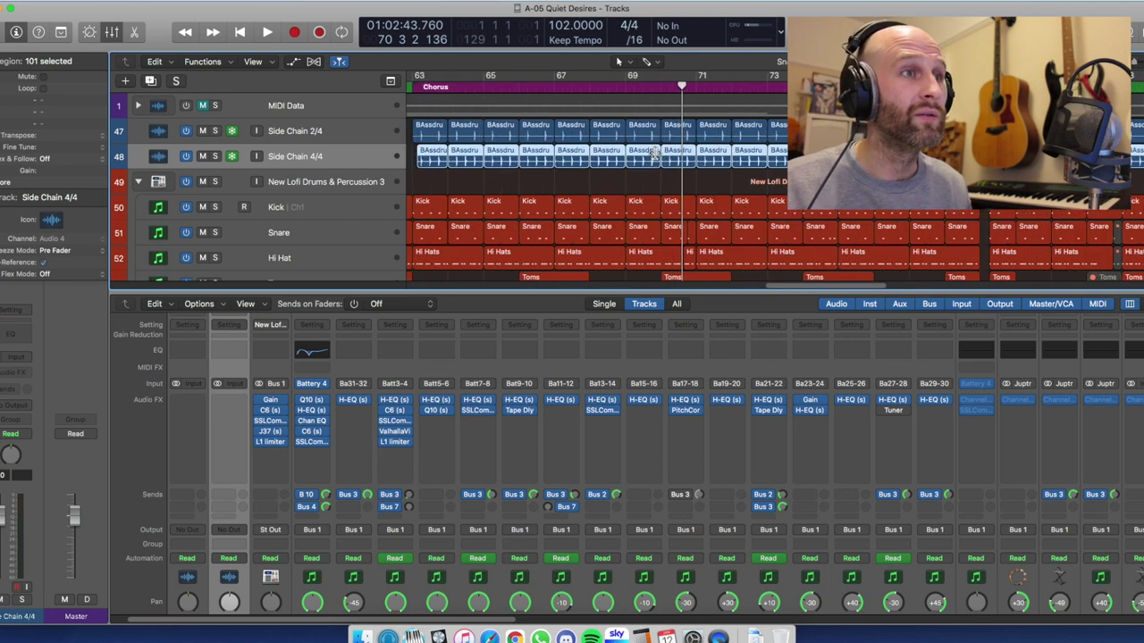
key("super+Left")
key("super+Left")
key("super+Left")
key("super+Left")
key("super+Left")
Hide the mixer, show track automation, and inspect the volume automation of Bass 0665 (Cut -30) across the whole arrangement.
key("x")
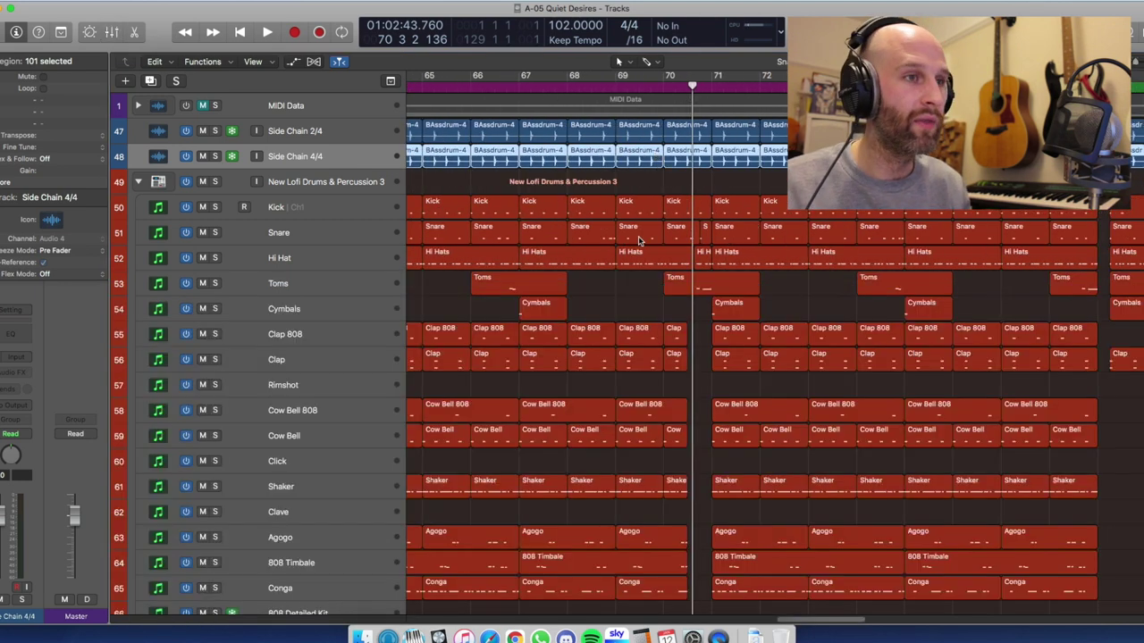
scroll(631, 253, "down", 10)
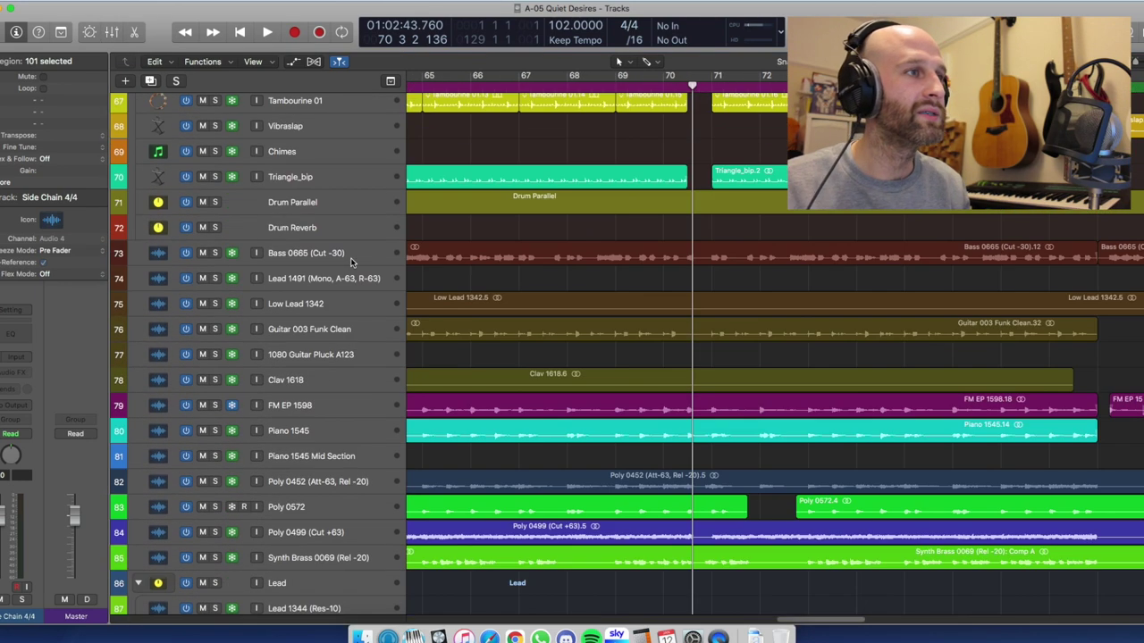
left_click(353, 261)
key("a")
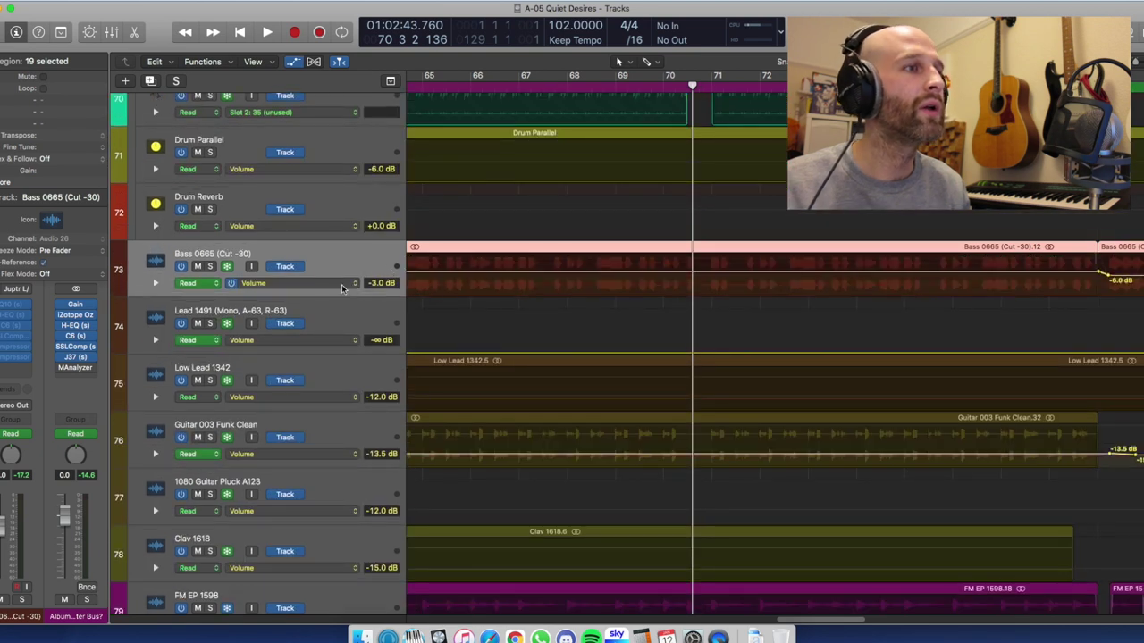
left_click(364, 284)
left_click(320, 264)
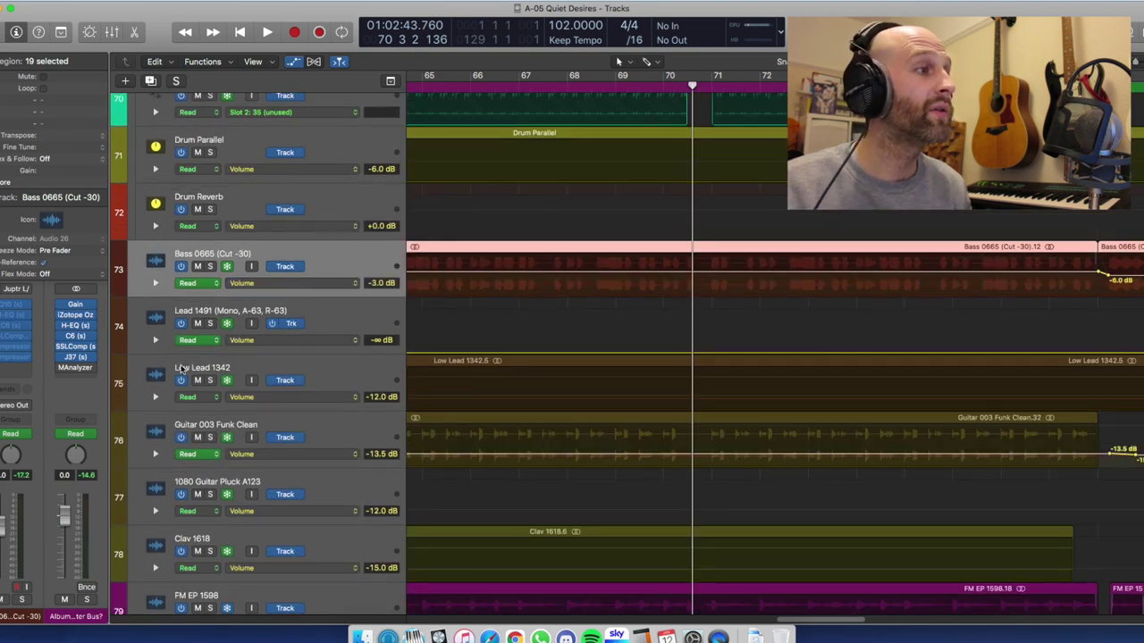
scroll(715, 231, "down", 10)
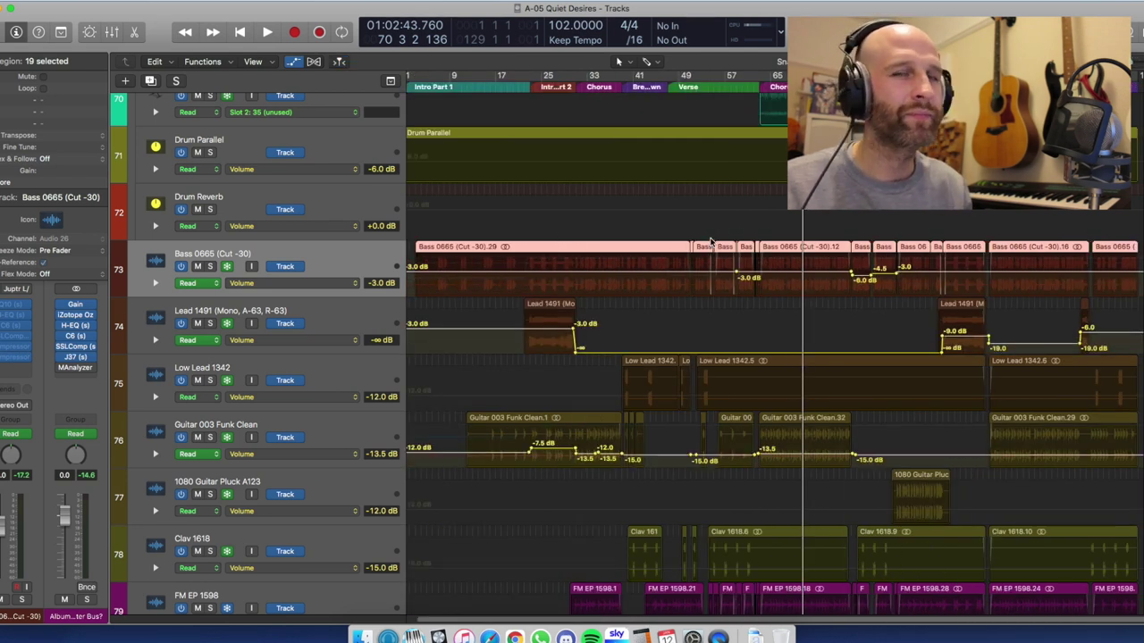
Examine the plug-in chains, sends, panning and fader levels of the bass, lead, guitar, clav, electric piano and poly synth channels.
scroll(711, 241, "down", 3)
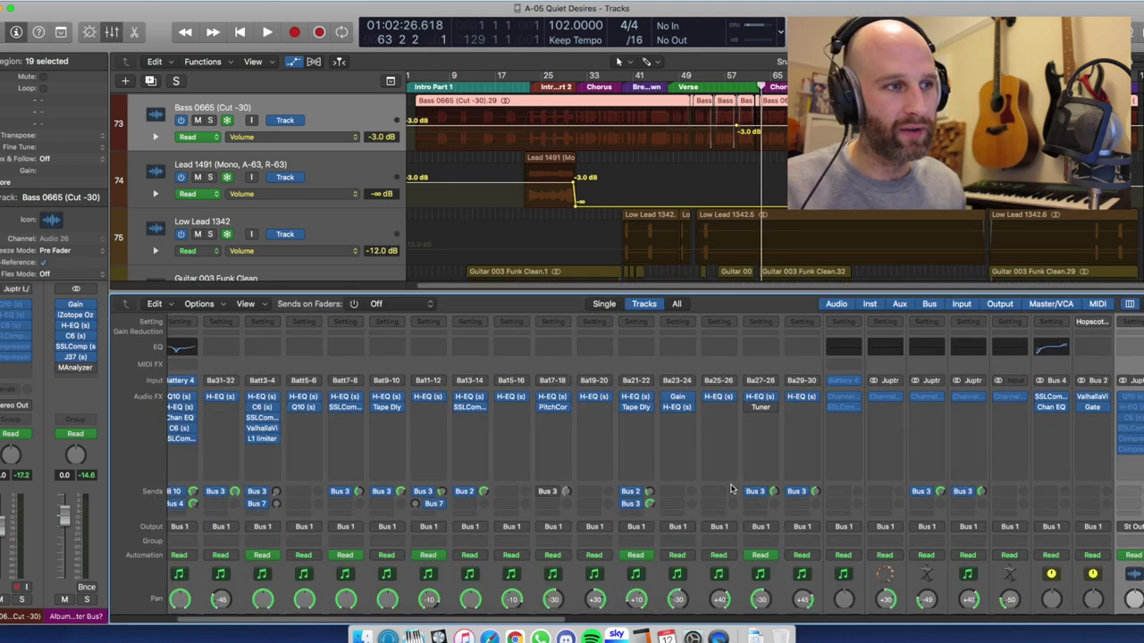
scroll(729, 487, "down", 3)
scroll(729, 487, "right", 10)
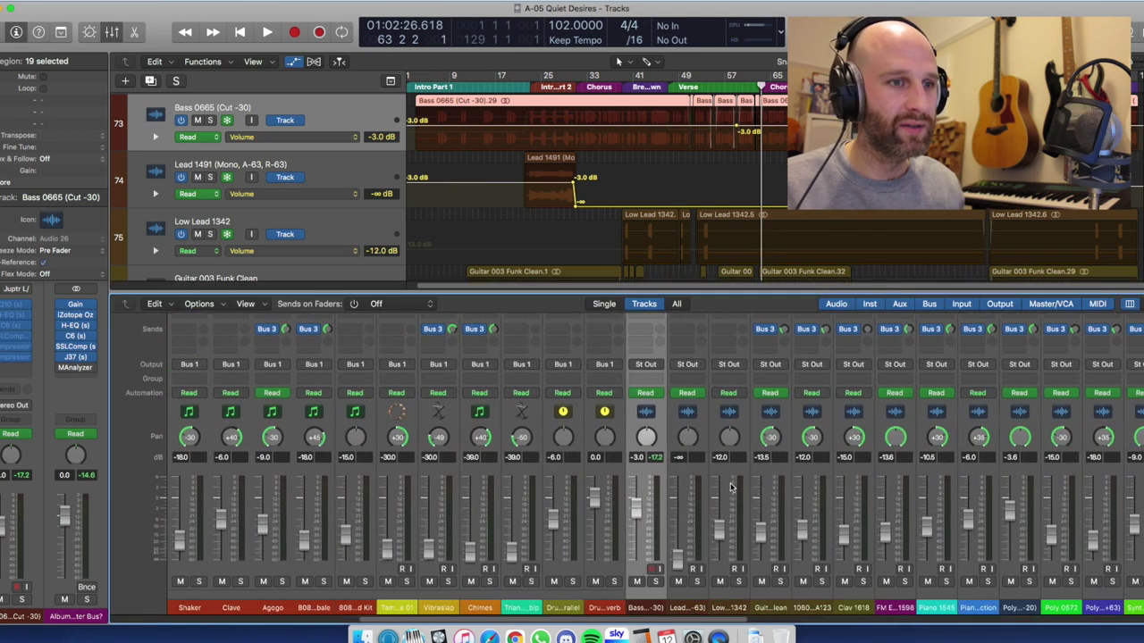
scroll(741, 490, "up", 5)
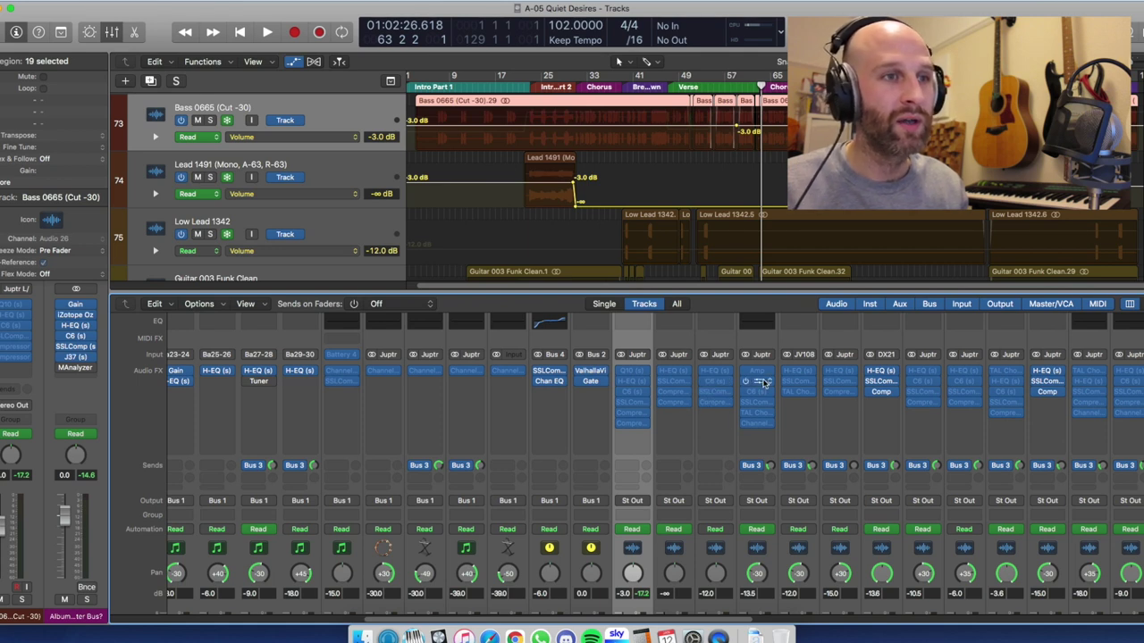
scroll(767, 464, "down", 3)
scroll(767, 464, "up", 4)
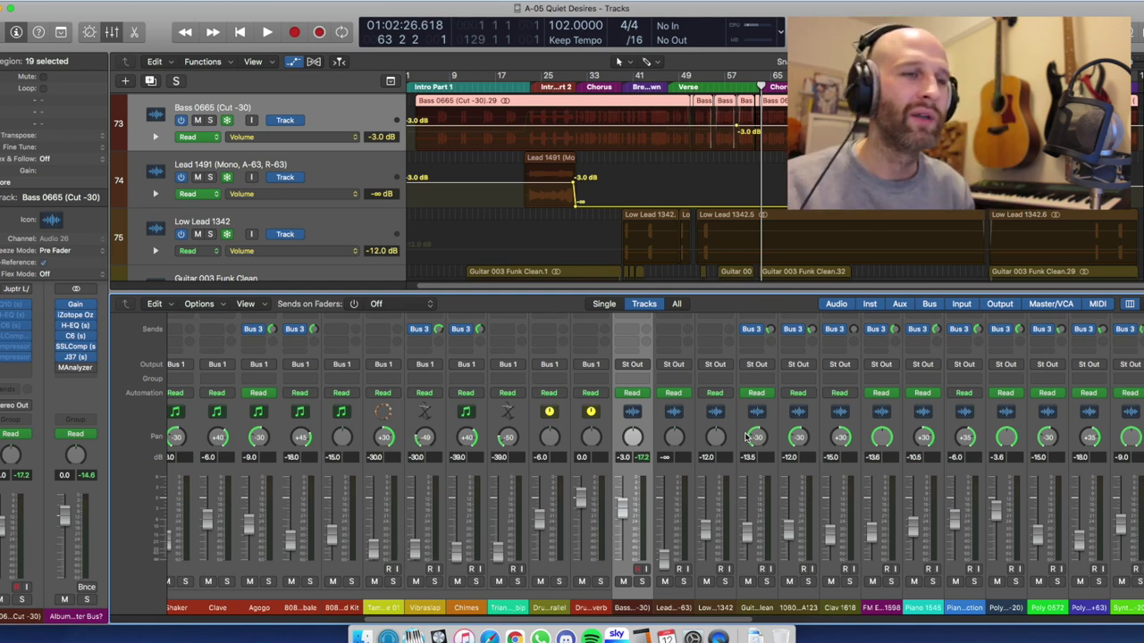
scroll(794, 428, "up", 5)
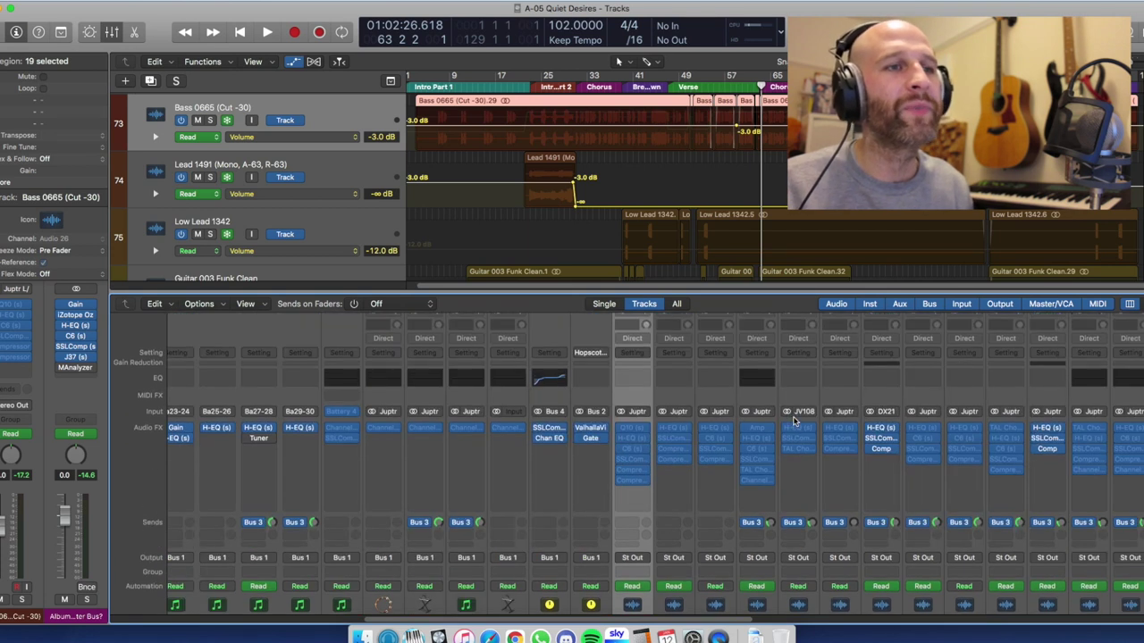
scroll(794, 422, "down", 5)
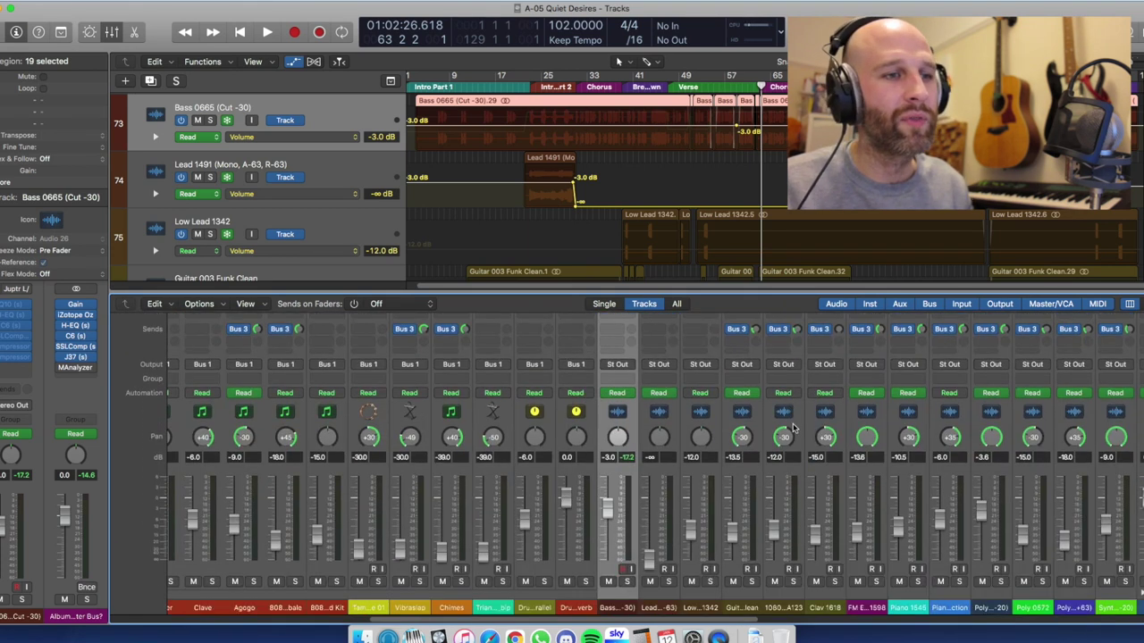
scroll(814, 538, "up", 5)
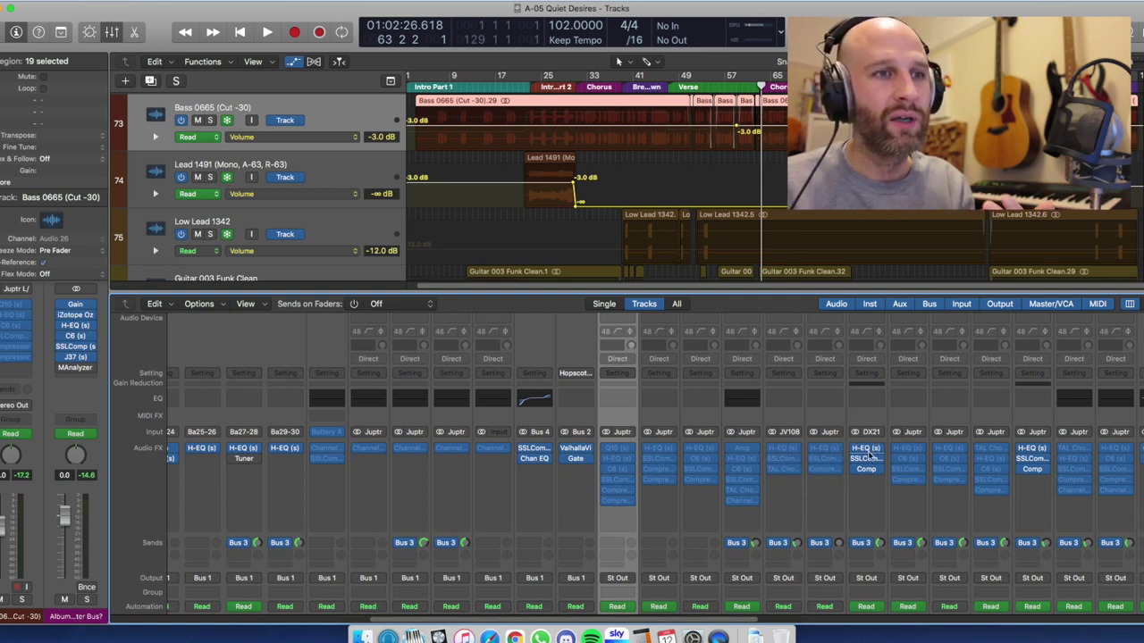
scroll(868, 480, "down", 5)
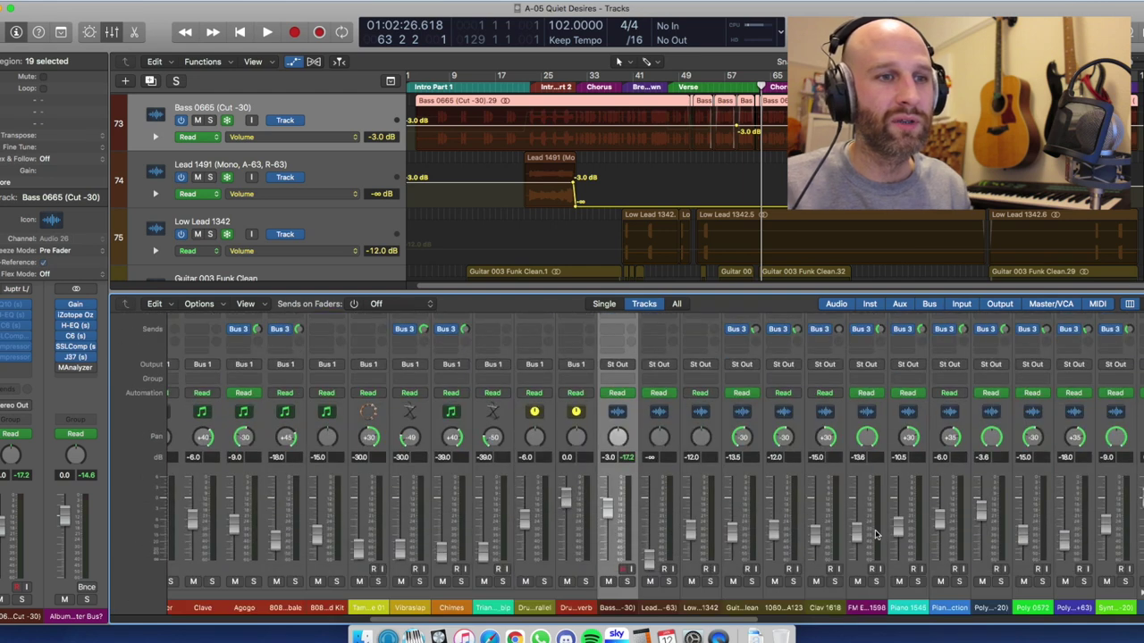
Solo FM EP 1598, hide the mixer, audition the track from the chorus, select it, and stop playback.
left_click(877, 582)
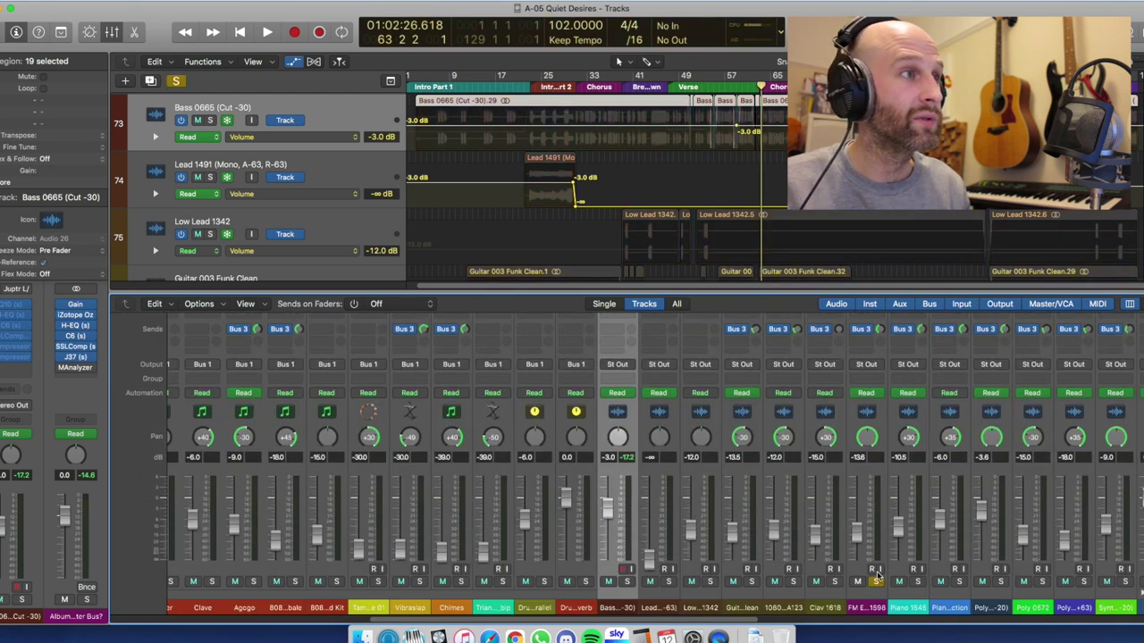
key("x")
scroll(846, 456, "up", 5)
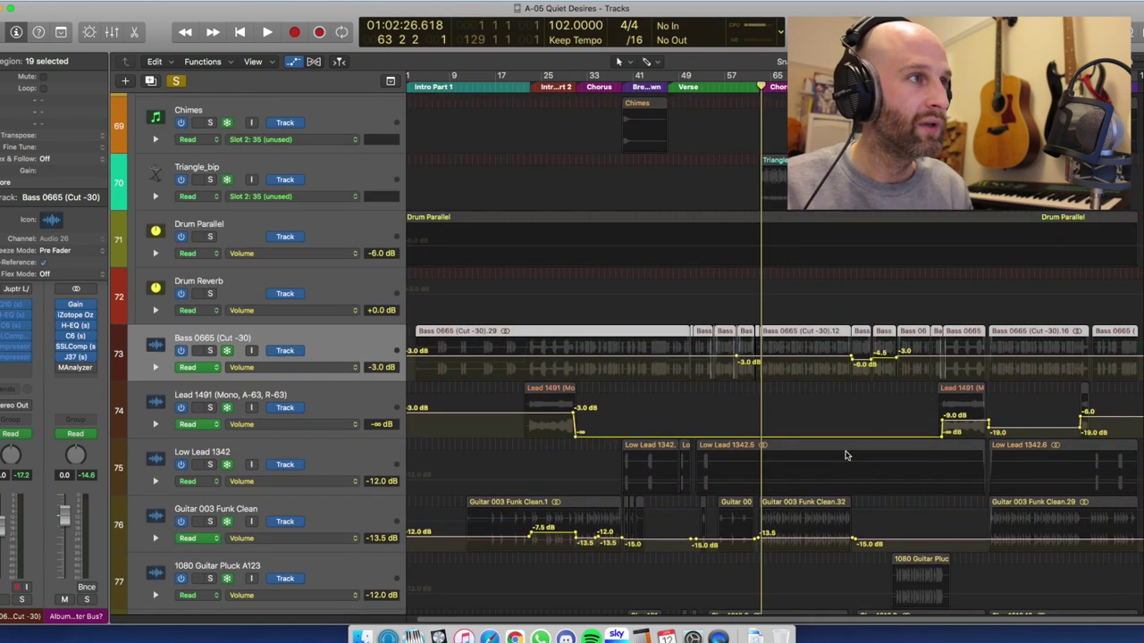
scroll(846, 456, "down", 6)
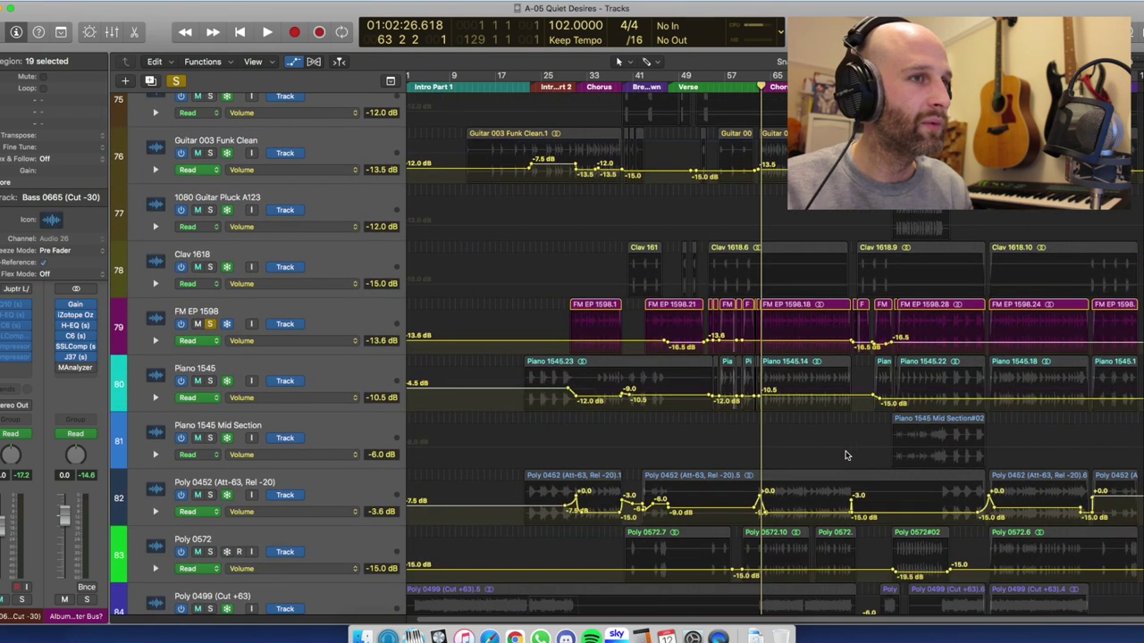
key("space")
left_click(356, 320)
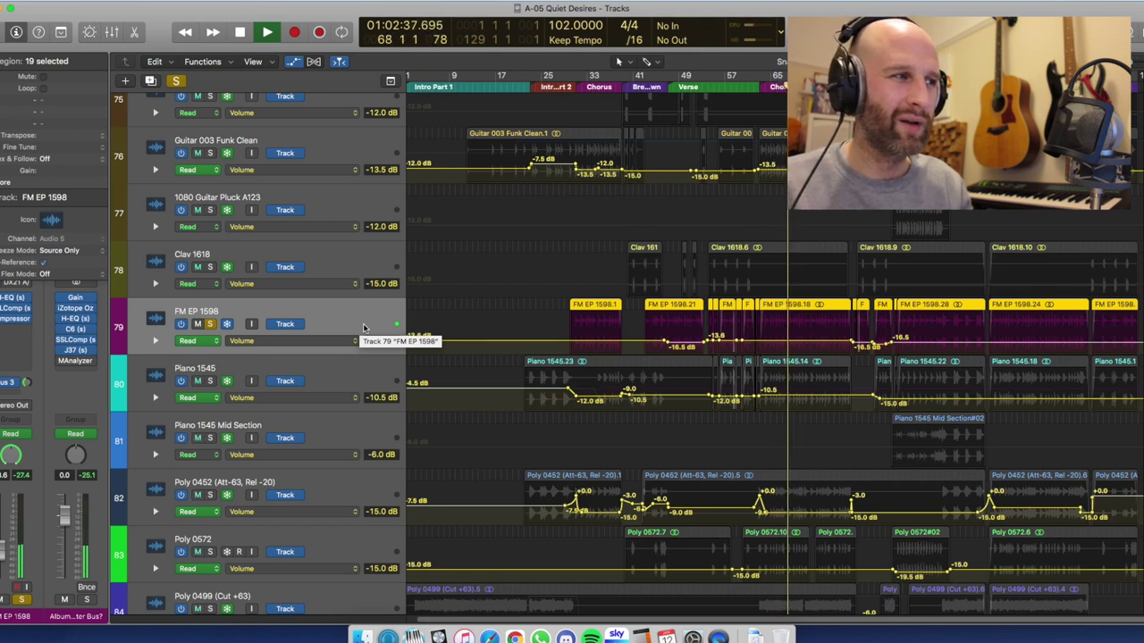
key("space")
Open the H-EQ on FM EP 1598, examine its curve against the playing spectrum, and close the plug-in window.
left_click(17, 299)
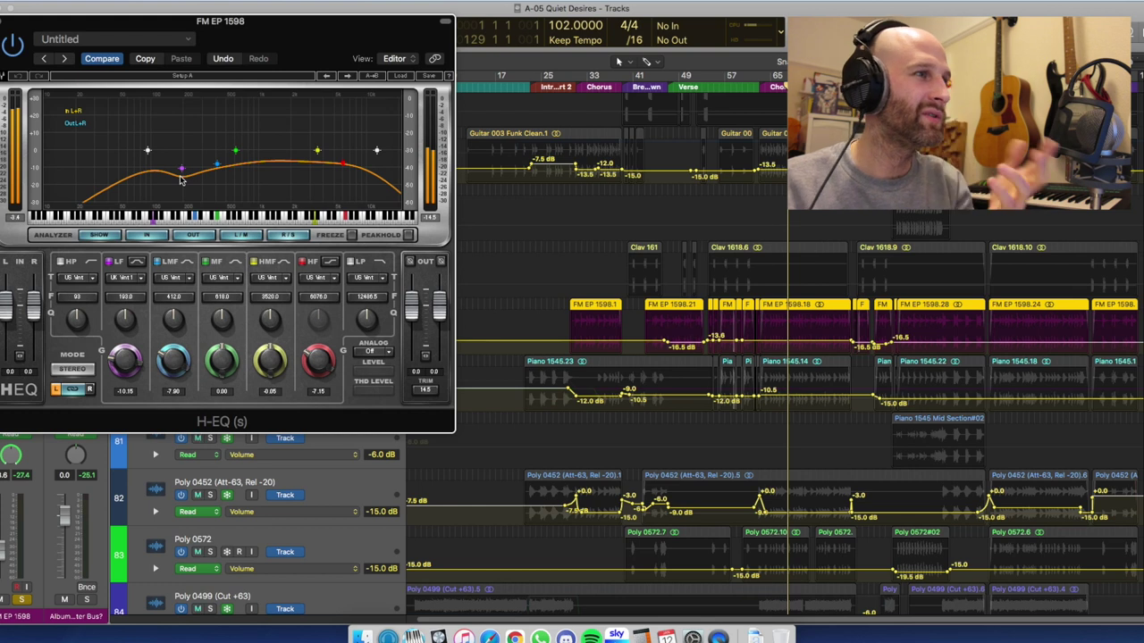
key("space")
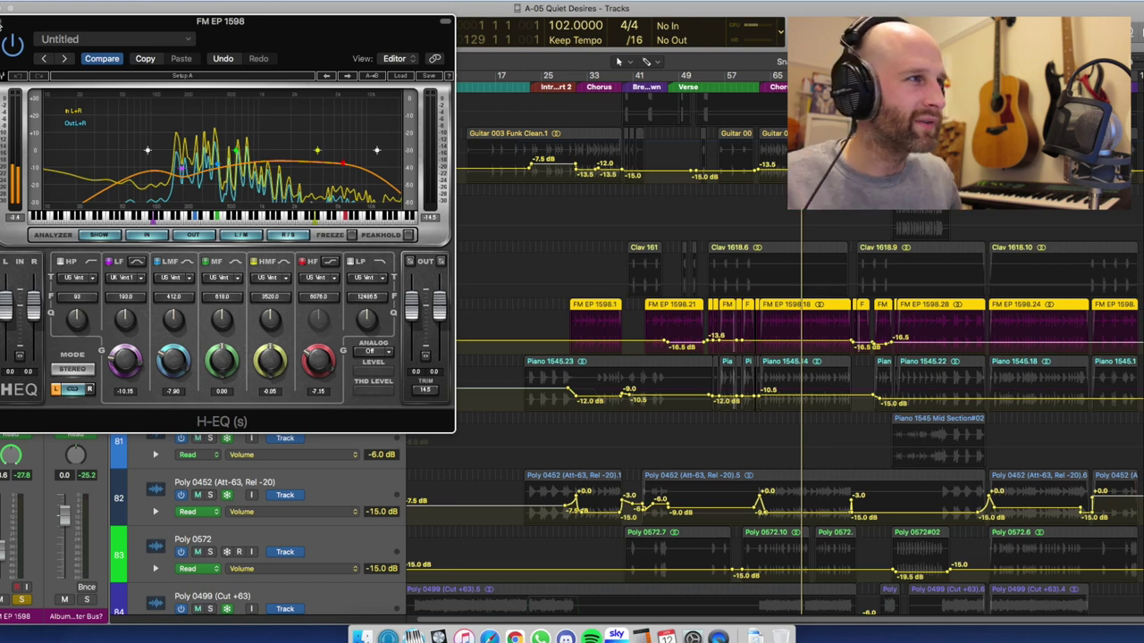
left_click(1, 24)
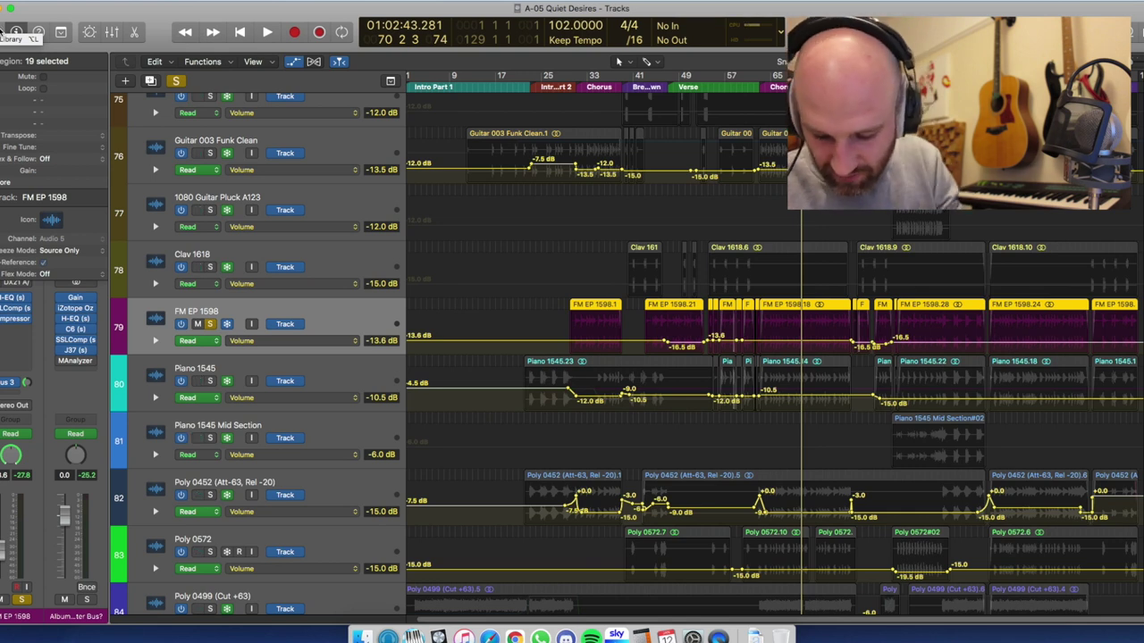
Show the mixer again and examine the plug-in chains, sends and levels of the piano, poly and synth brass channels.
scroll(787, 211, "down", 6)
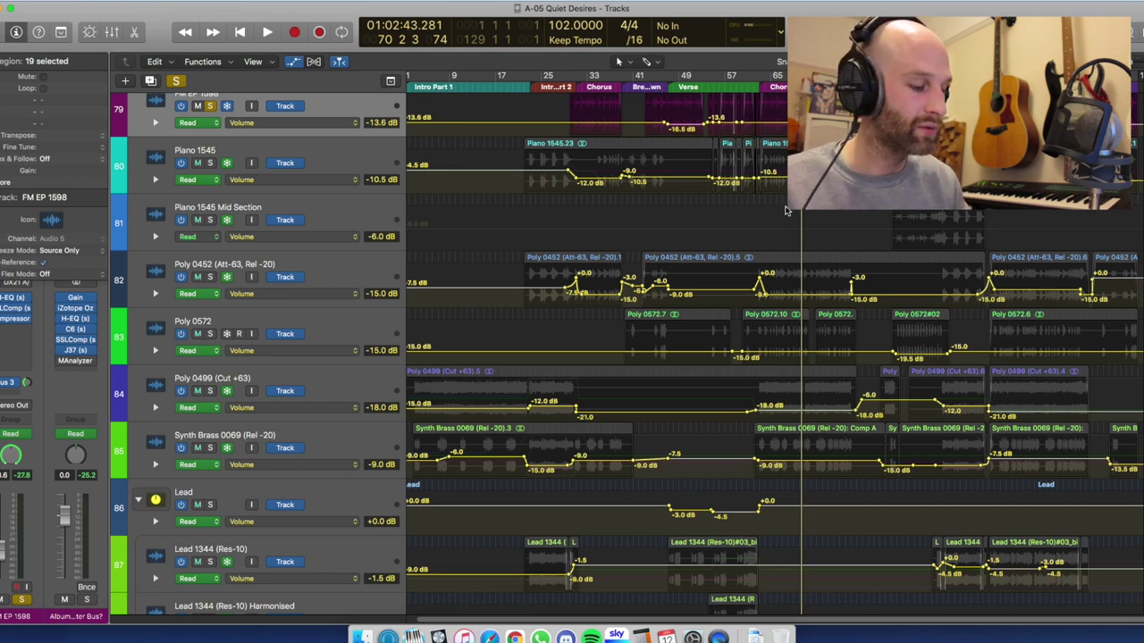
key("x")
scroll(804, 416, "right", 3)
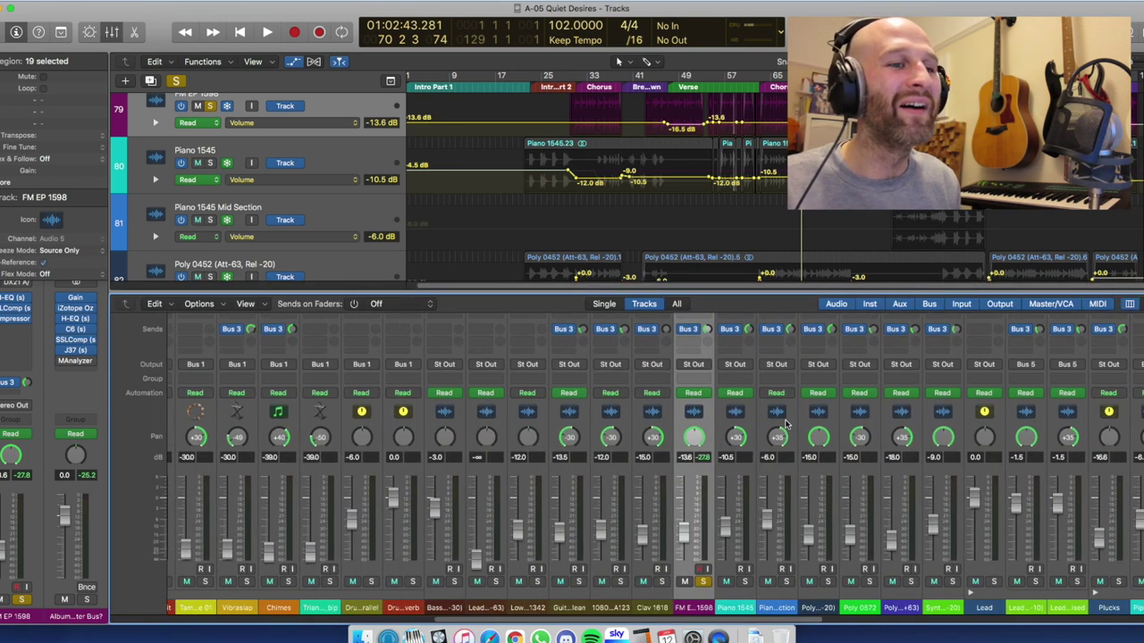
scroll(786, 424, "up", 5)
scroll(787, 423, "down", 5)
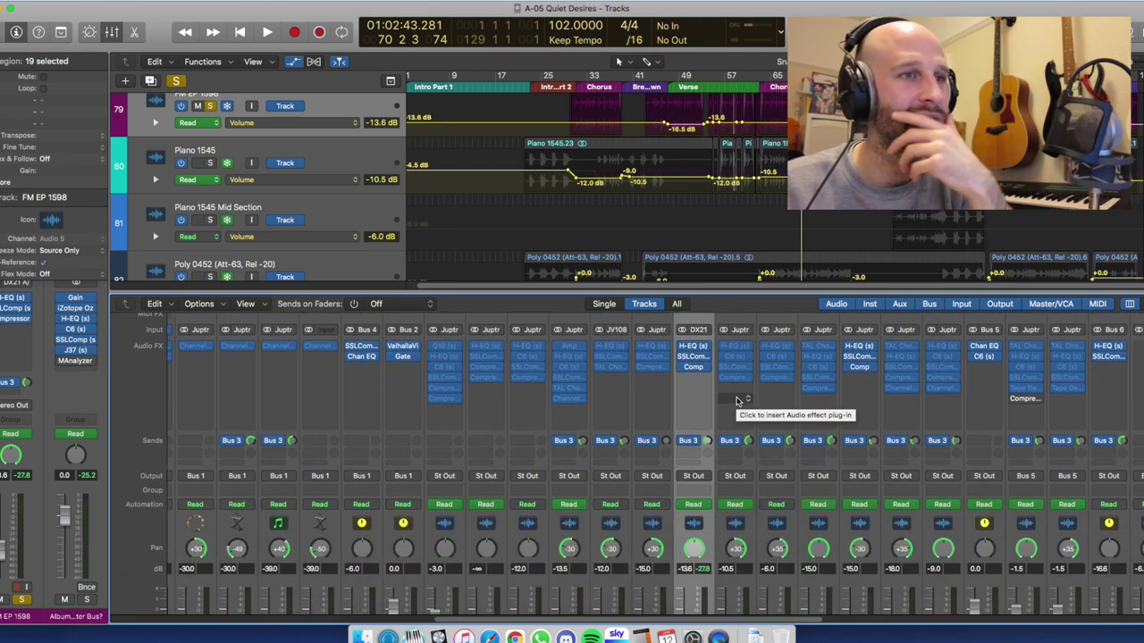
scroll(761, 401, "right", 3)
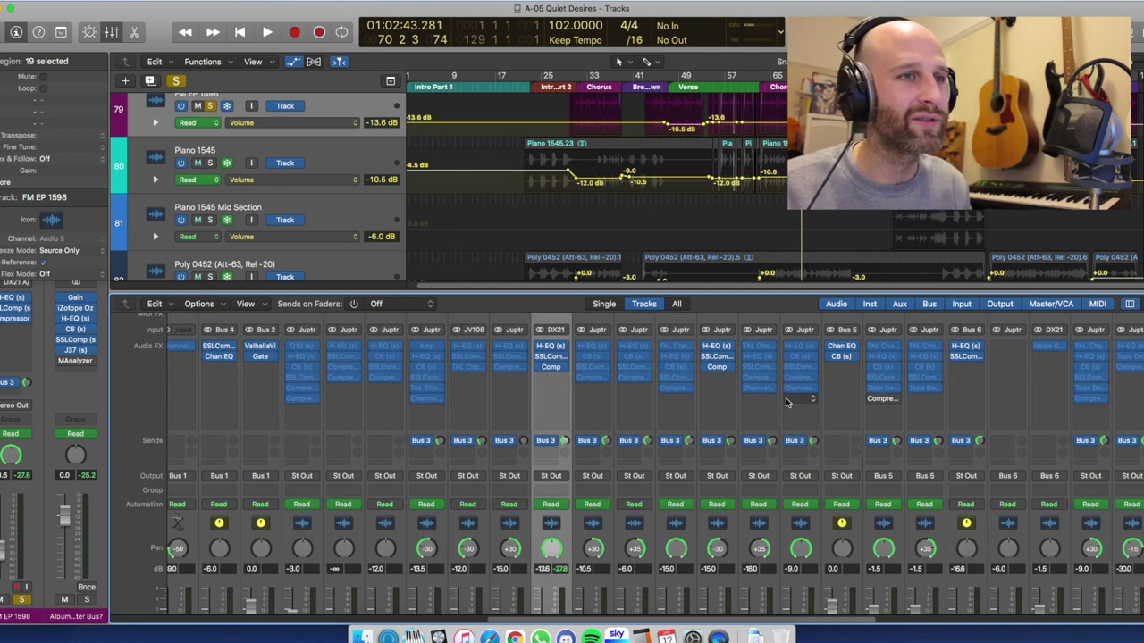
Open the H-EQ on Poly 0572, compare its curve with the HF band off and on, and close the plug-in window.
left_click(717, 345)
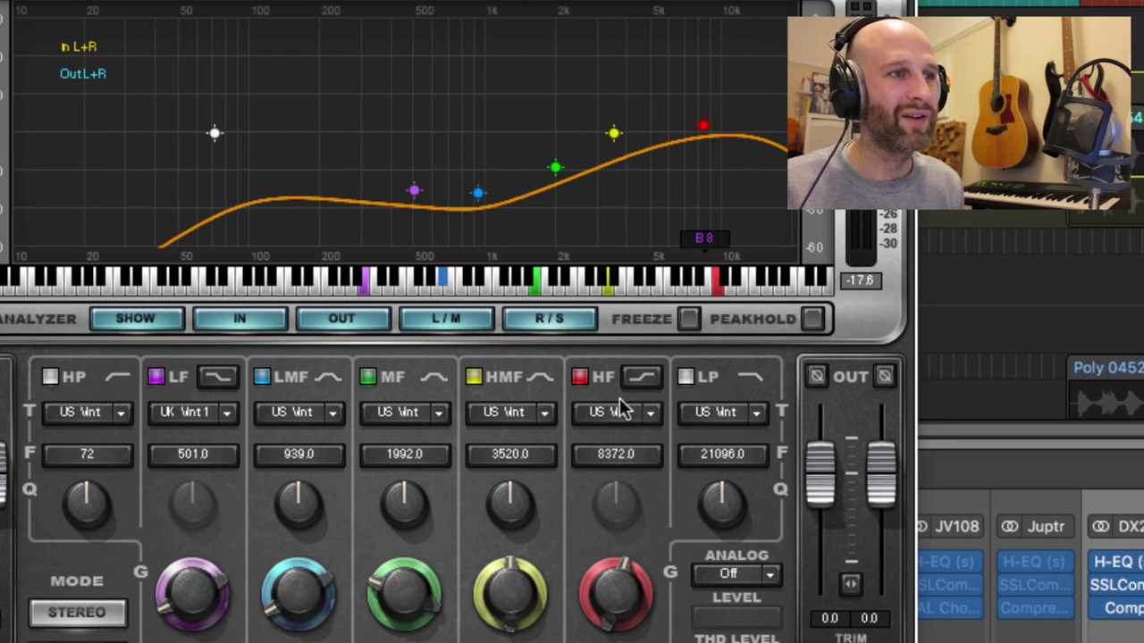
left_click(580, 378)
left_click(580, 377)
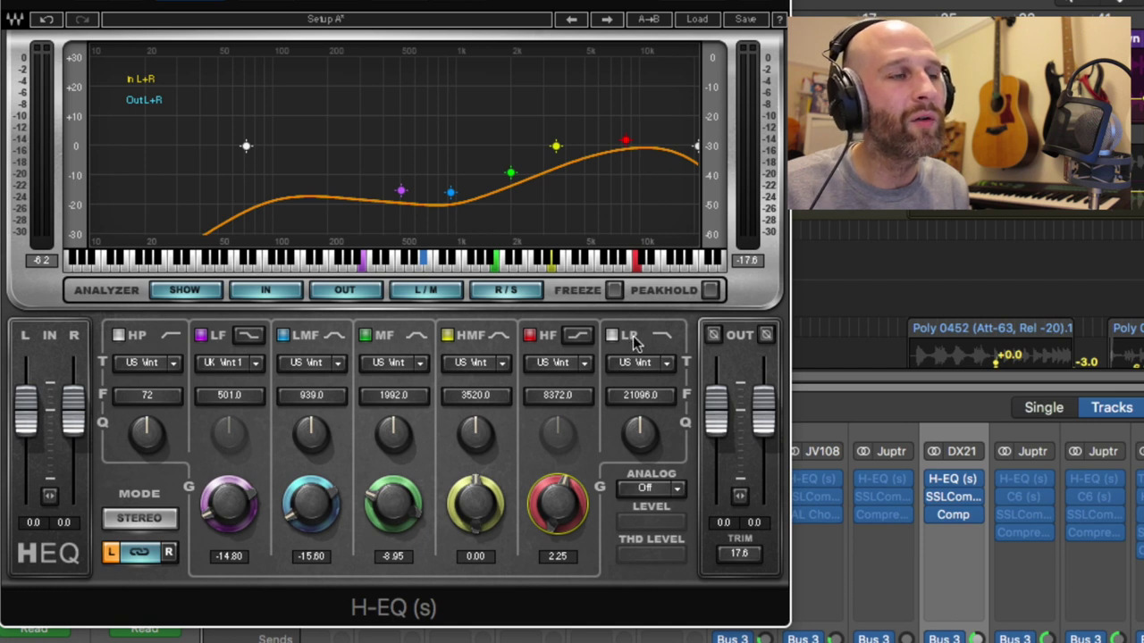
left_click(530, 334)
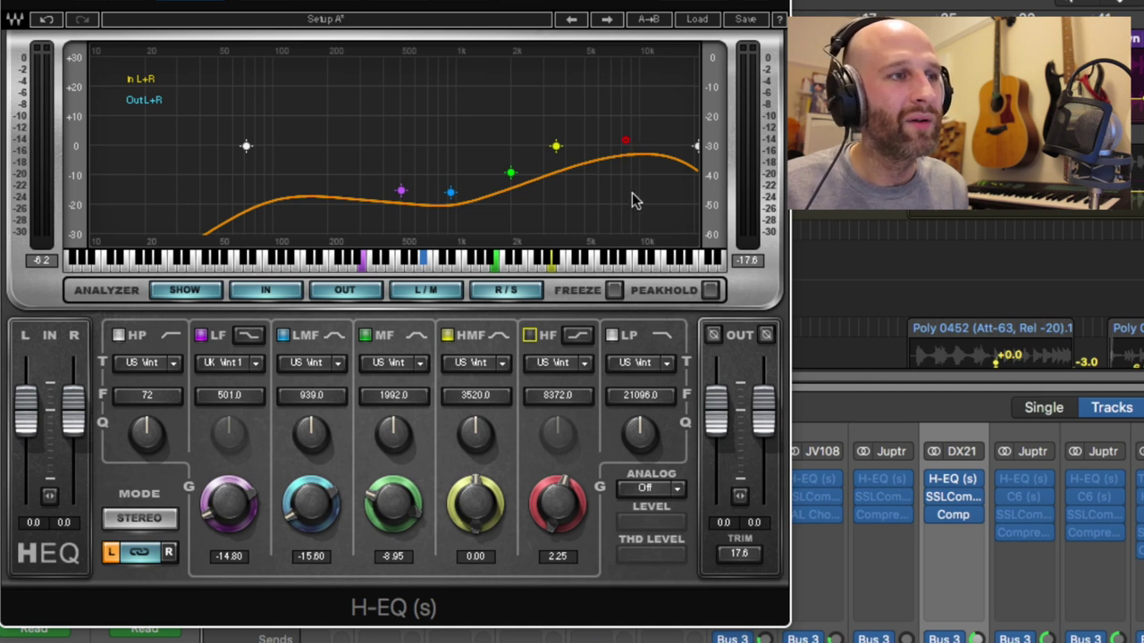
left_click(531, 337)
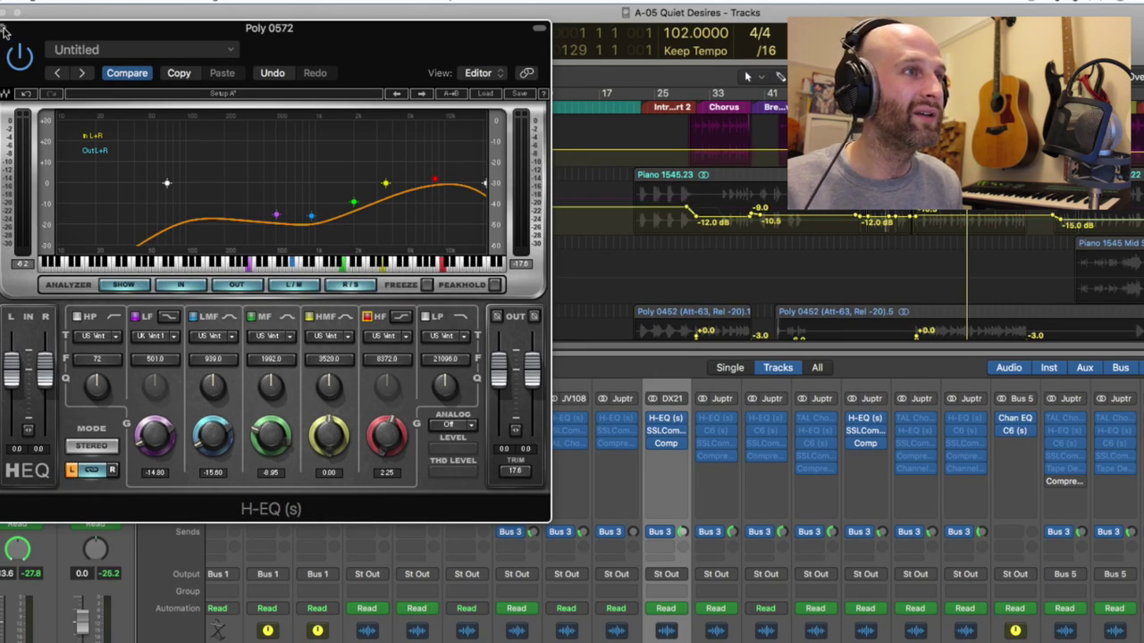
left_click(6, 29)
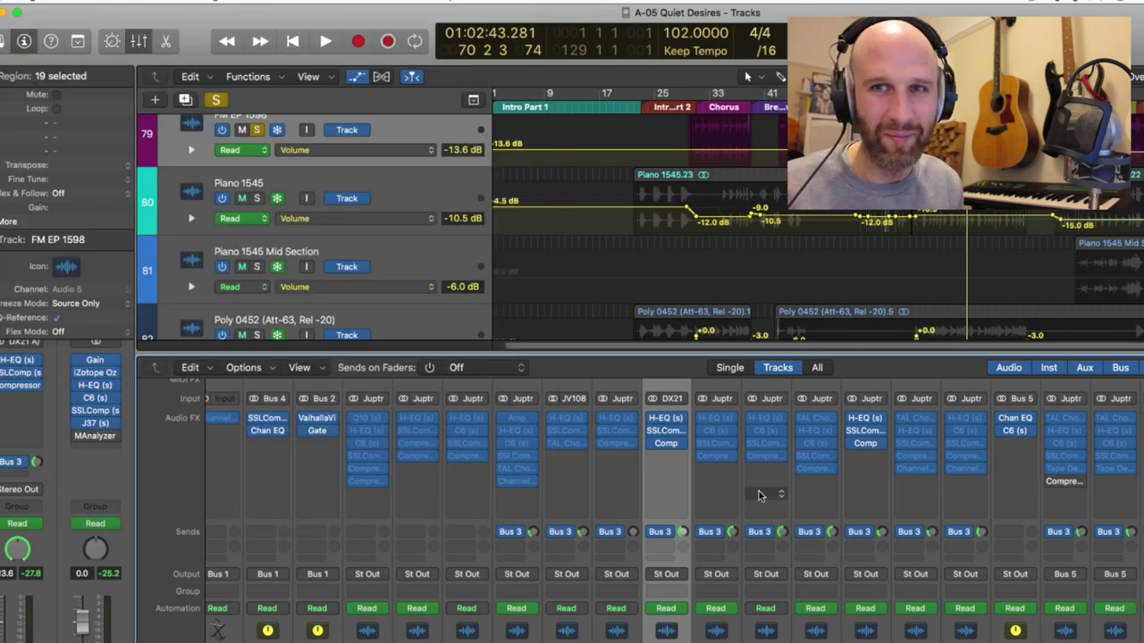
Open the SSLComp on FM EP 1598, examine its compression settings, and close the plug-in window.
left_click(666, 432)
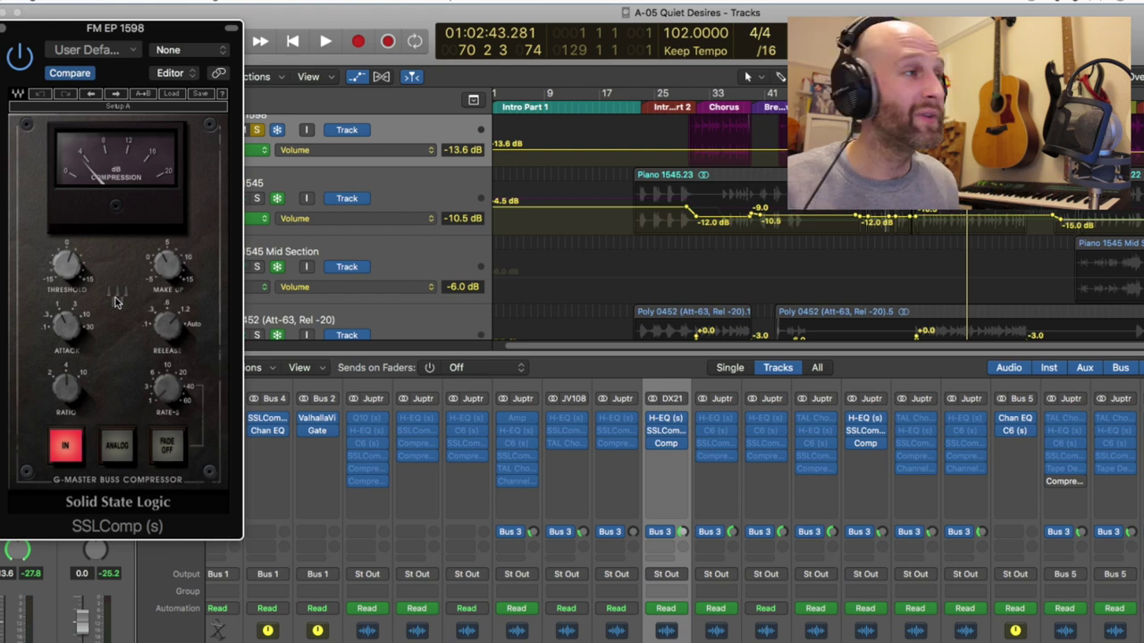
left_click(5, 29)
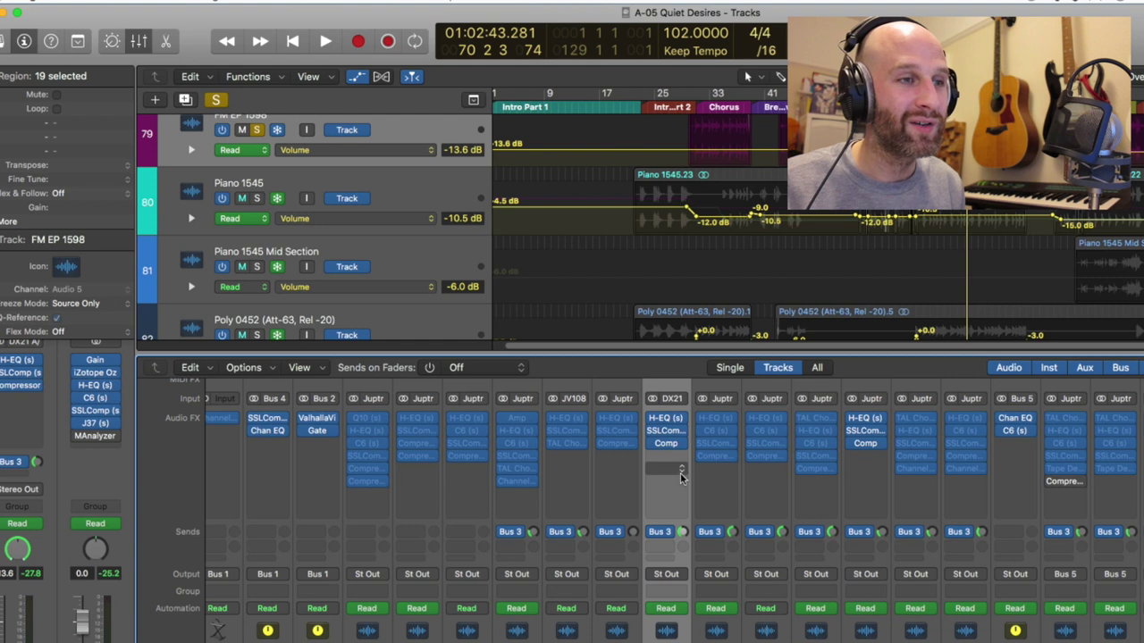
Examine the plug-in chains, bus sends, panning and fader levels of the poly, lead, plucks, bell and string channels.
scroll(679, 476, "right", 5)
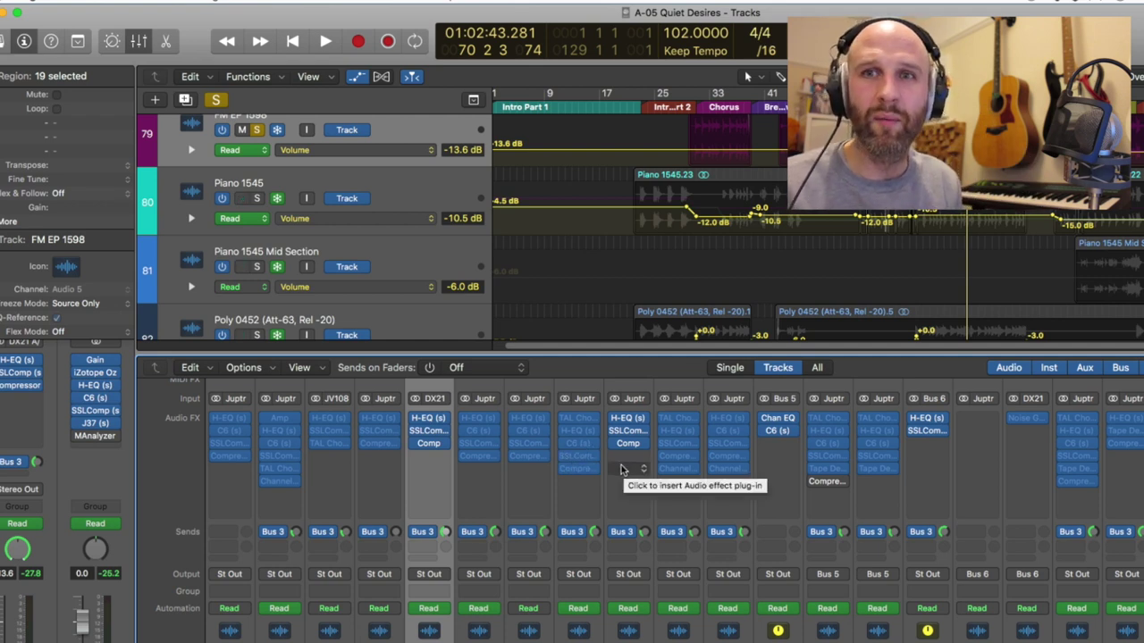
scroll(623, 470, "right", 2)
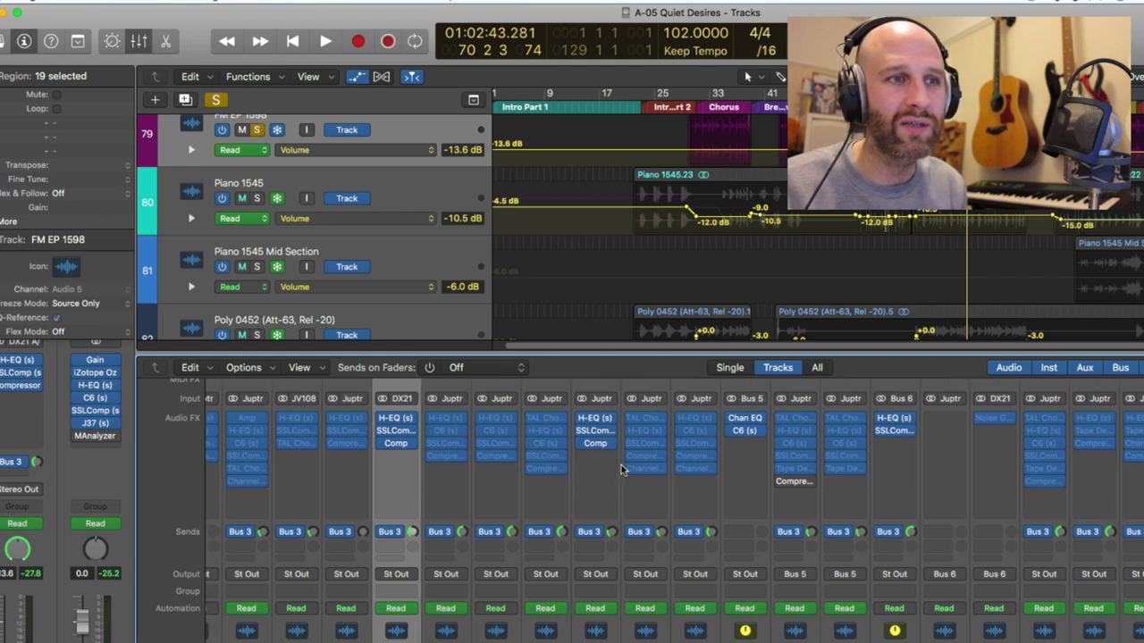
scroll(623, 470, "right", 5)
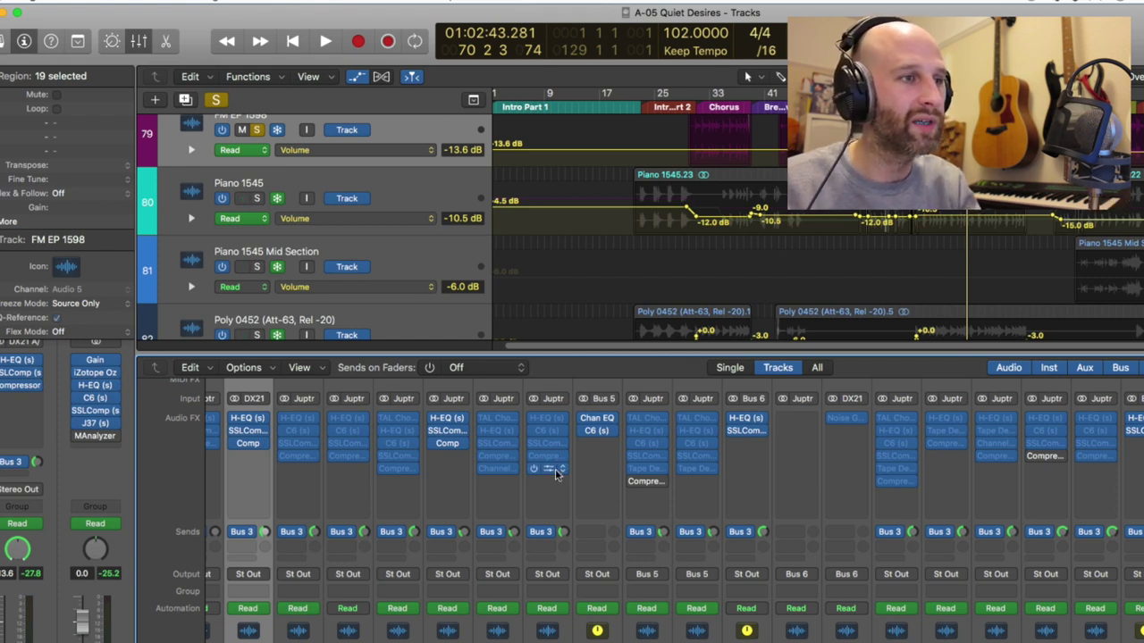
scroll(552, 470, "up", 3)
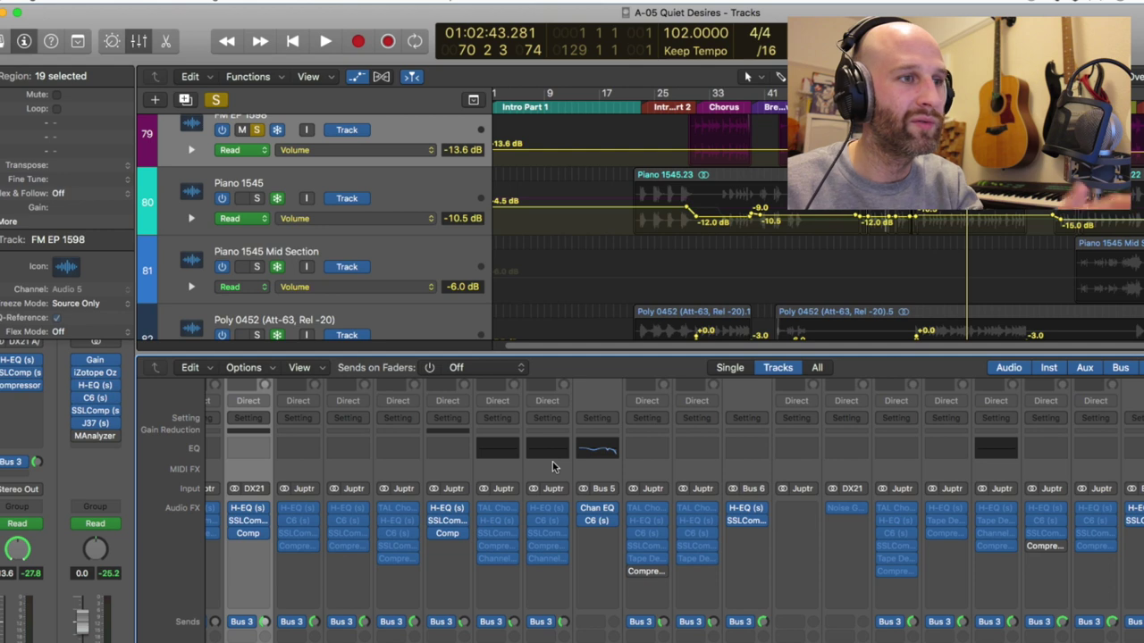
scroll(567, 470, "down", 5)
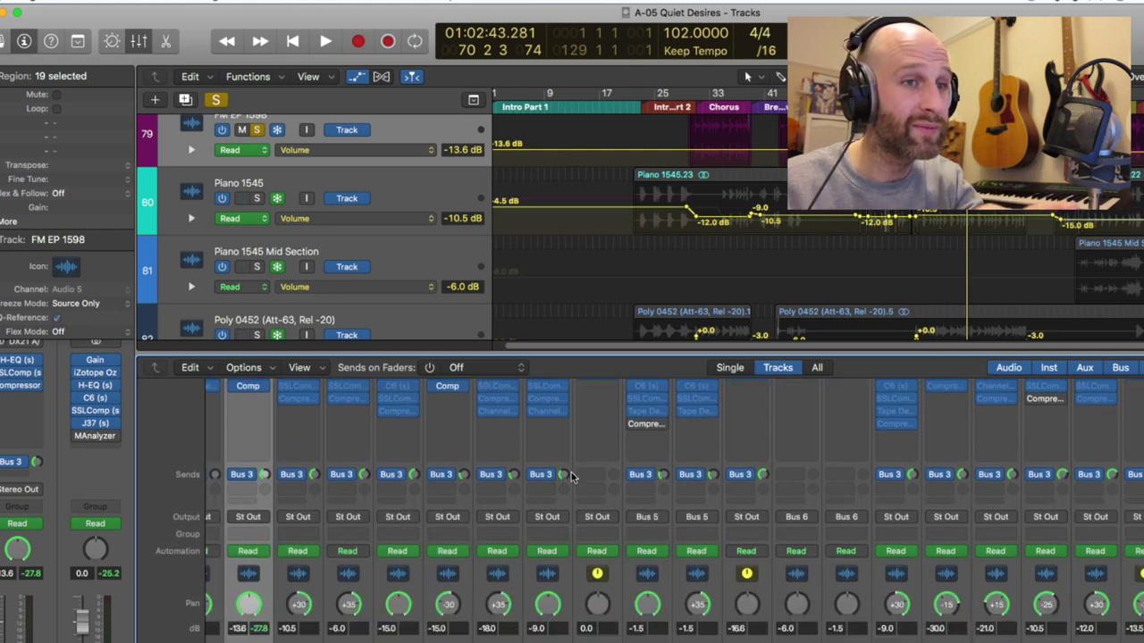
scroll(572, 477, "up", 3)
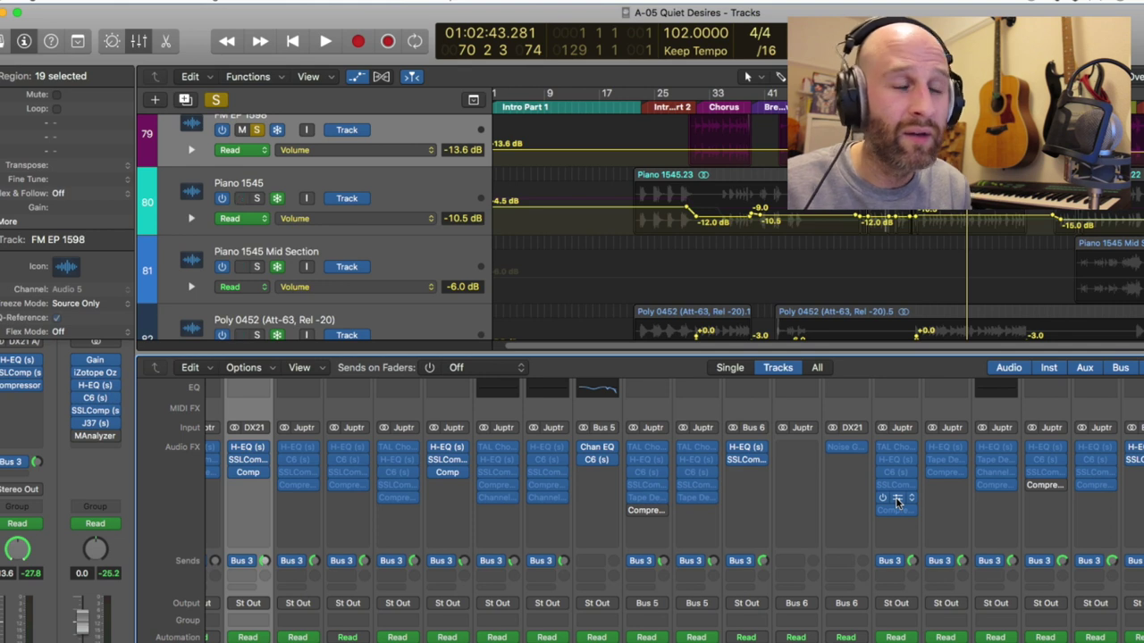
scroll(847, 462, "down", 5)
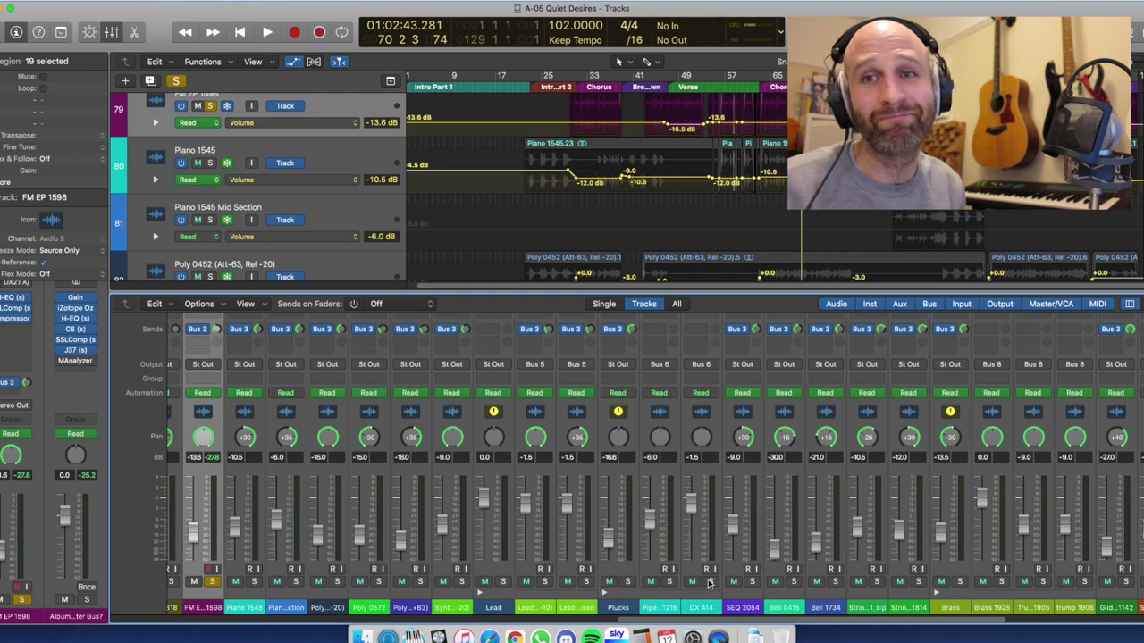
Examine the plug-in chains and sends of the string, brass and sequence channels through to the reverb buses and album master bus.
scroll(625, 501, "up", 5)
scroll(625, 501, "right", 4)
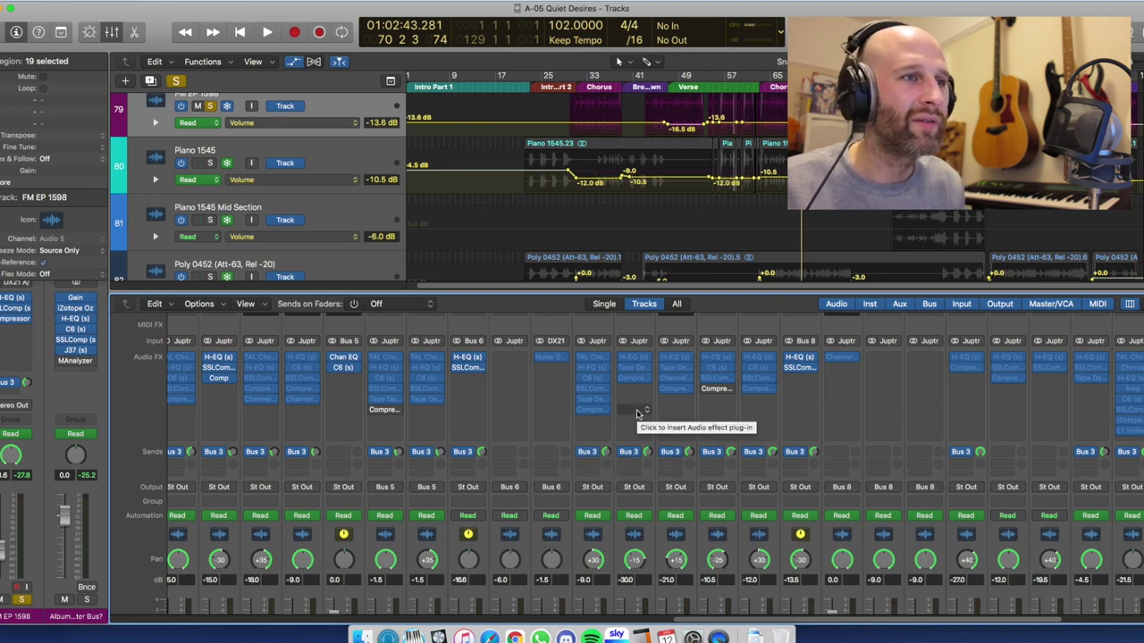
scroll(636, 416, "right", 5)
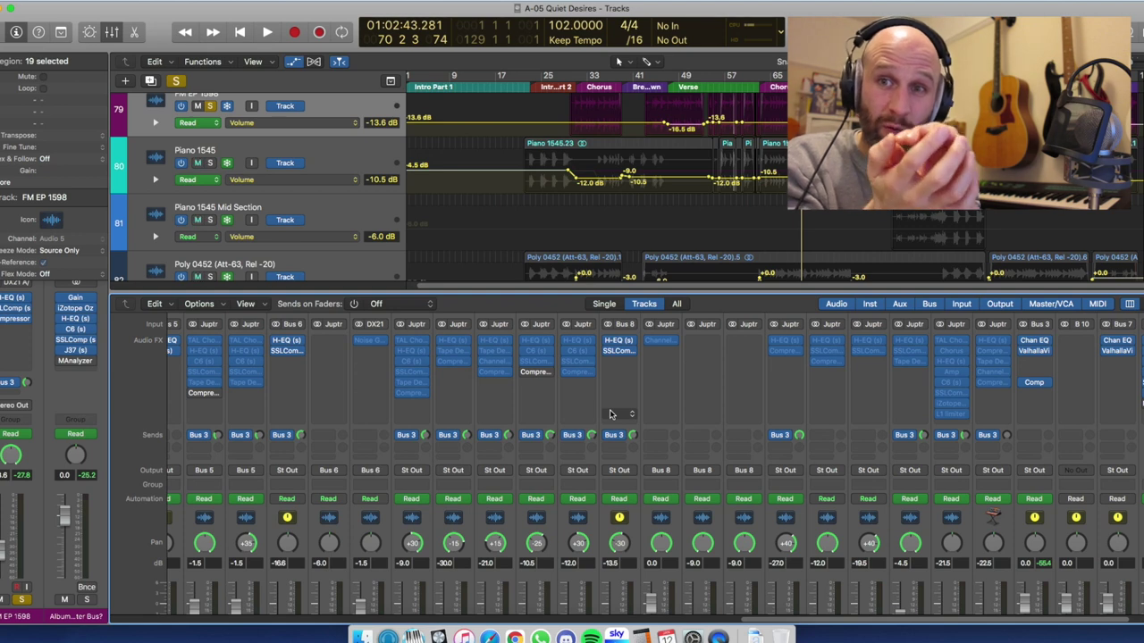
scroll(611, 414, "right", 2)
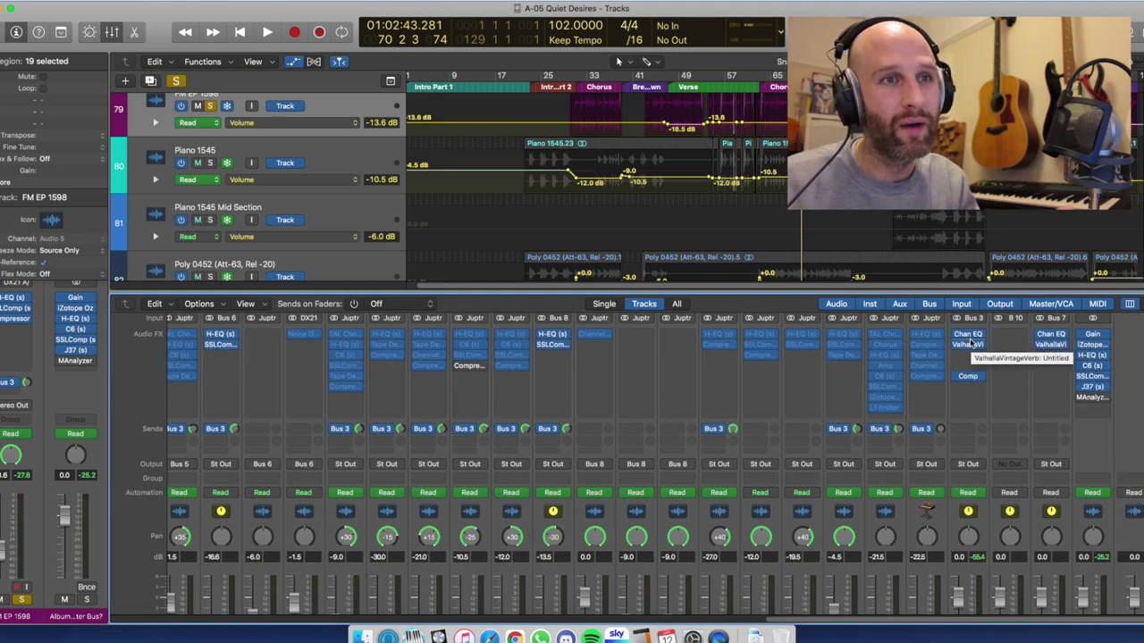
Open the Channel EQ and ValhallaVintageVerb on the Reverb bus, examine their settings, and close both plug-in windows.
scroll(969, 340, "up", 3)
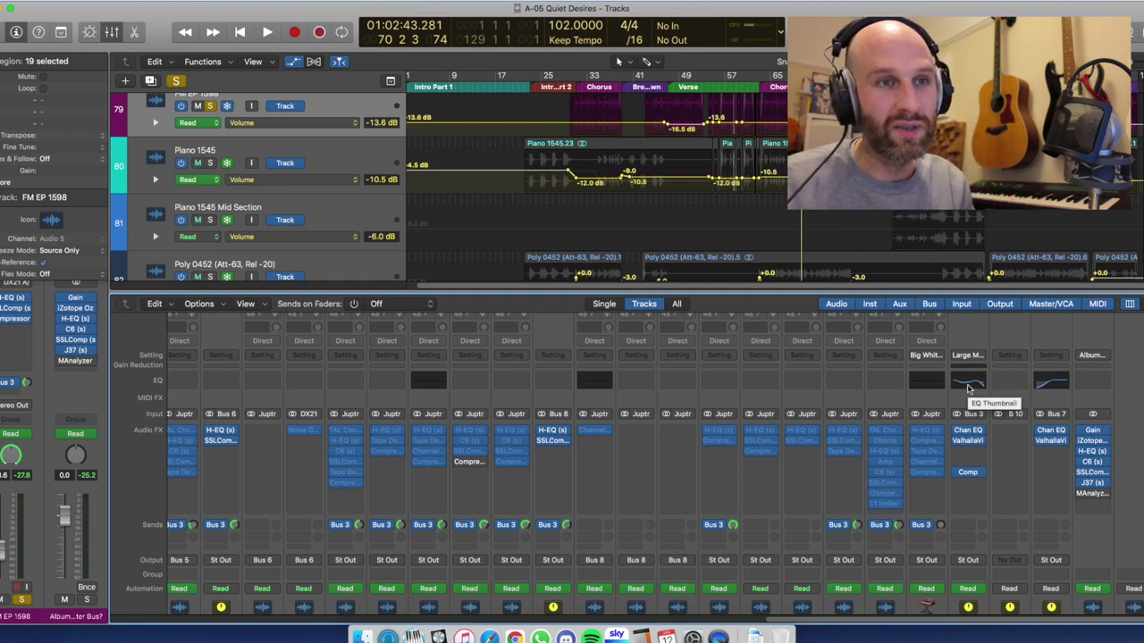
left_click(967, 380)
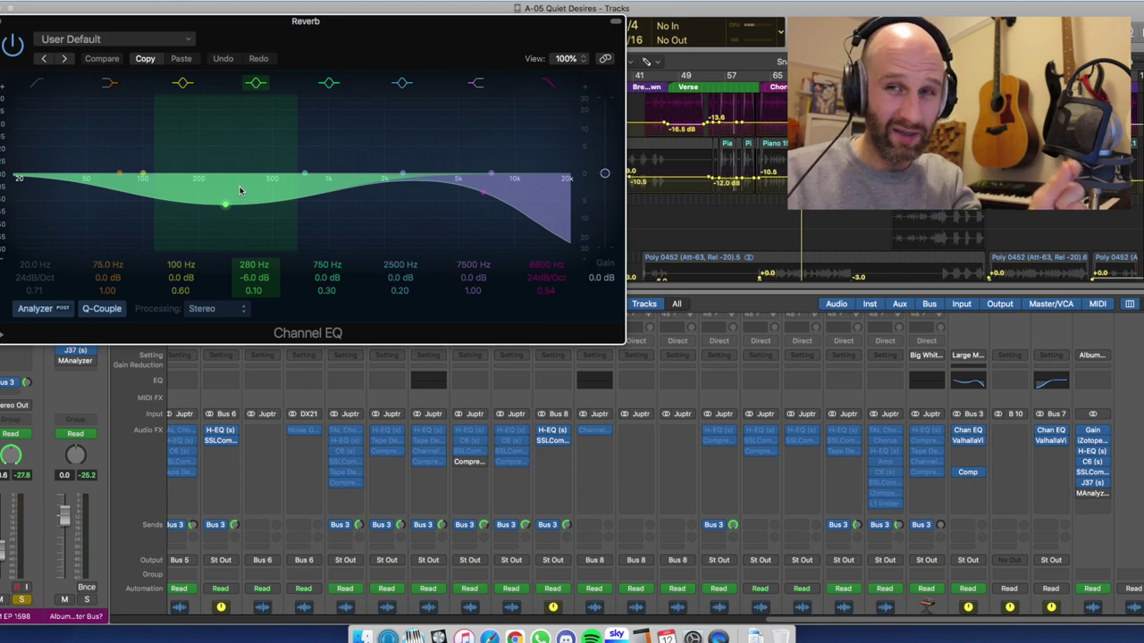
left_click(977, 441)
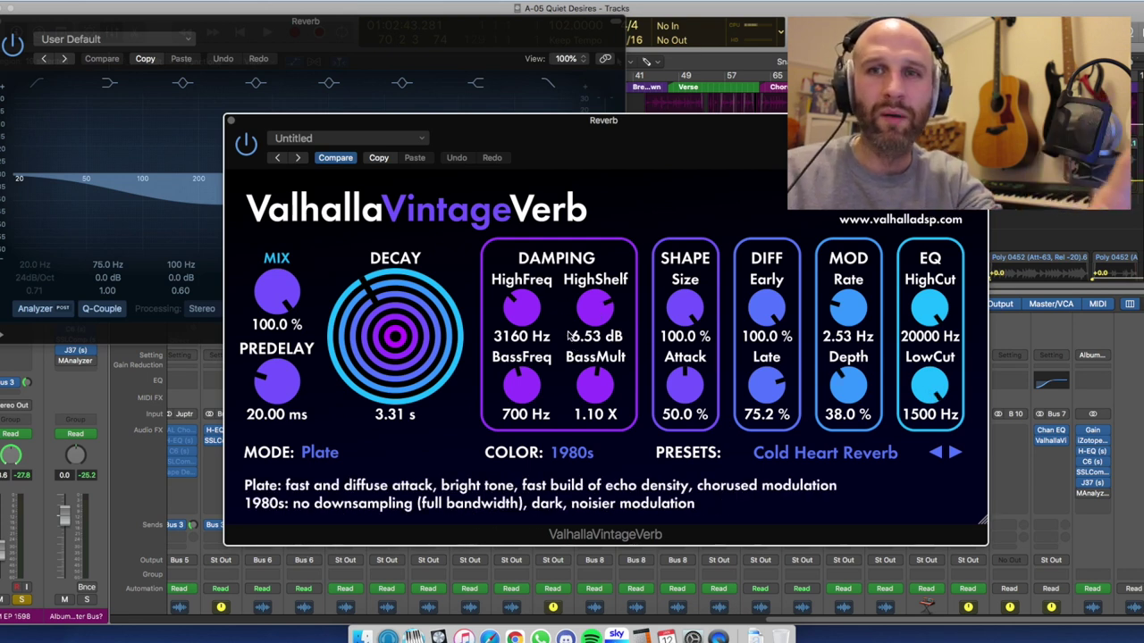
left_click(229, 120)
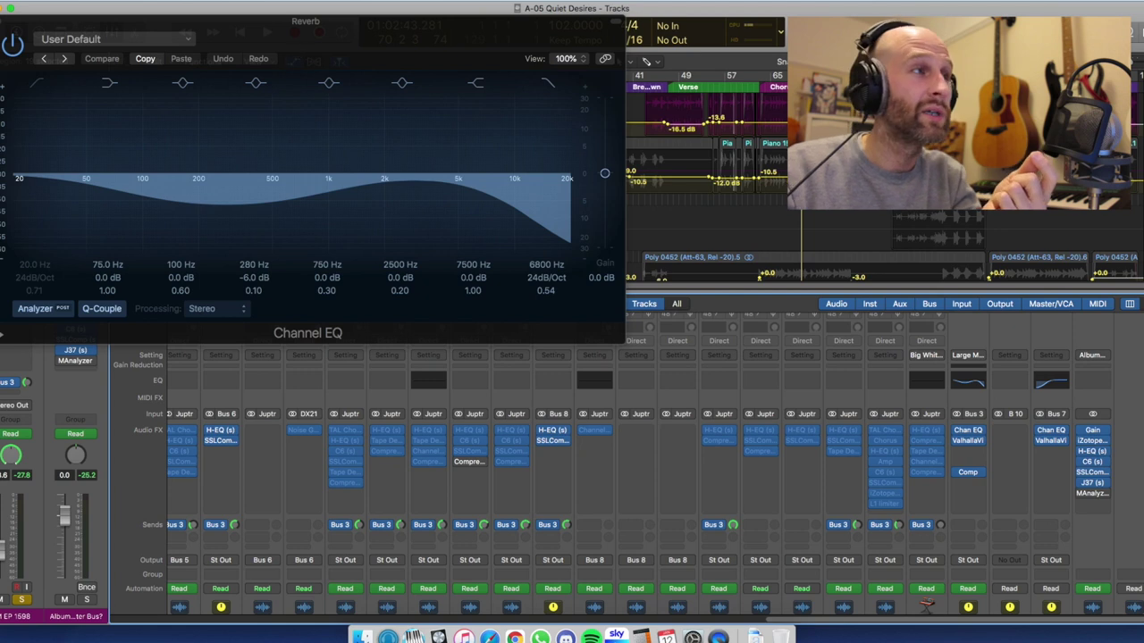
left_click(2, 21)
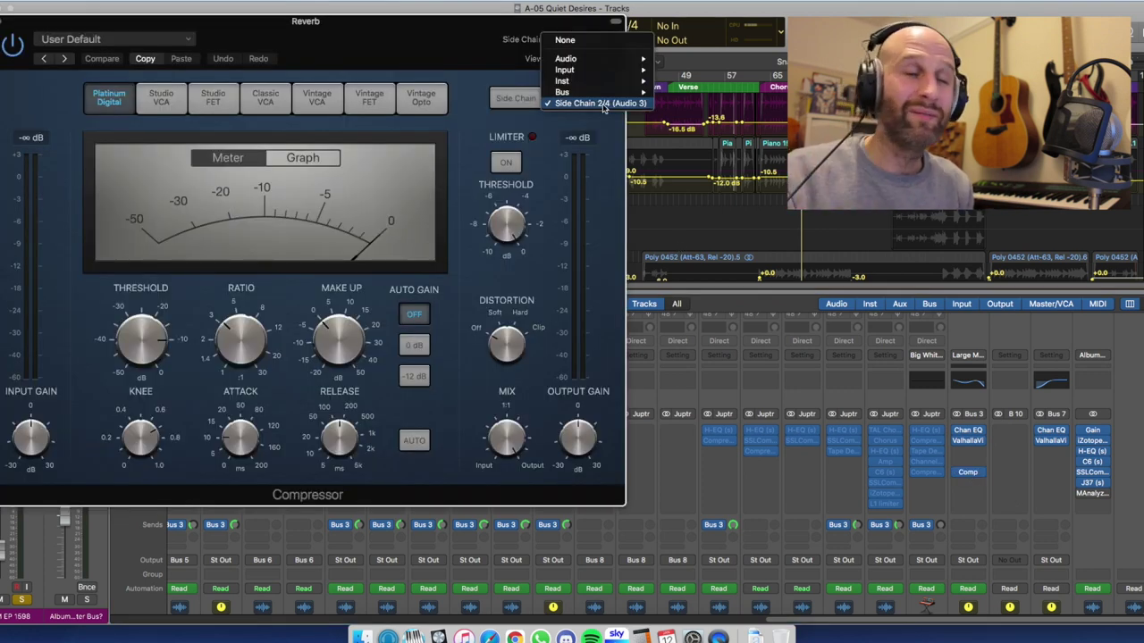
Check the side-chain source of the Reverb bus compressor, keep Side Chain 2/4 (Audio 3), and audition its effect.
left_click(603, 104)
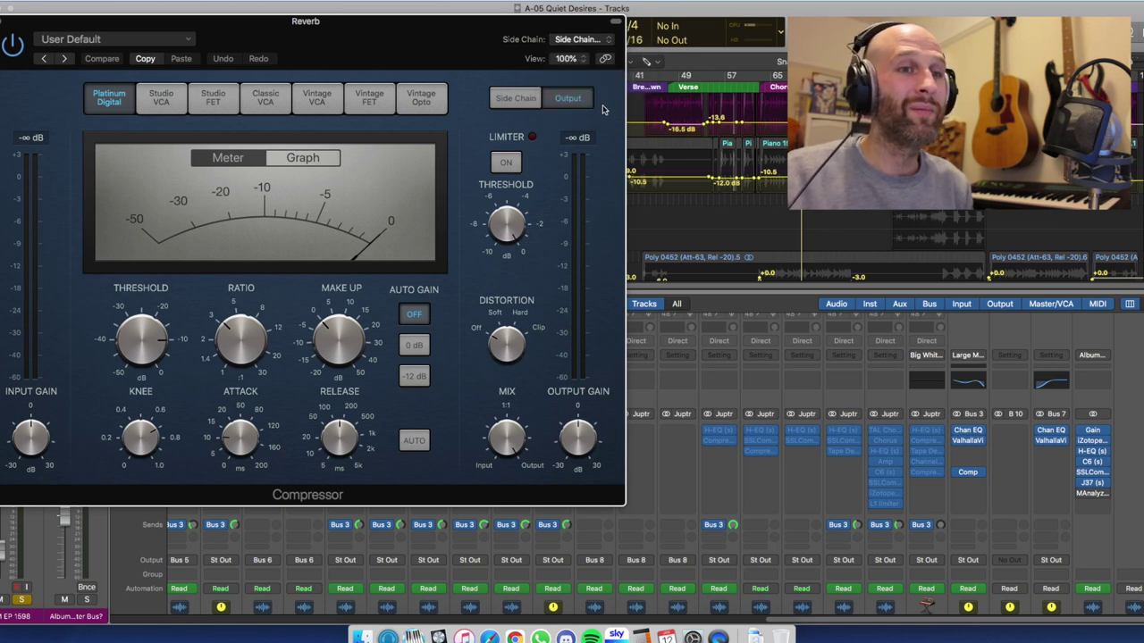
key("space")
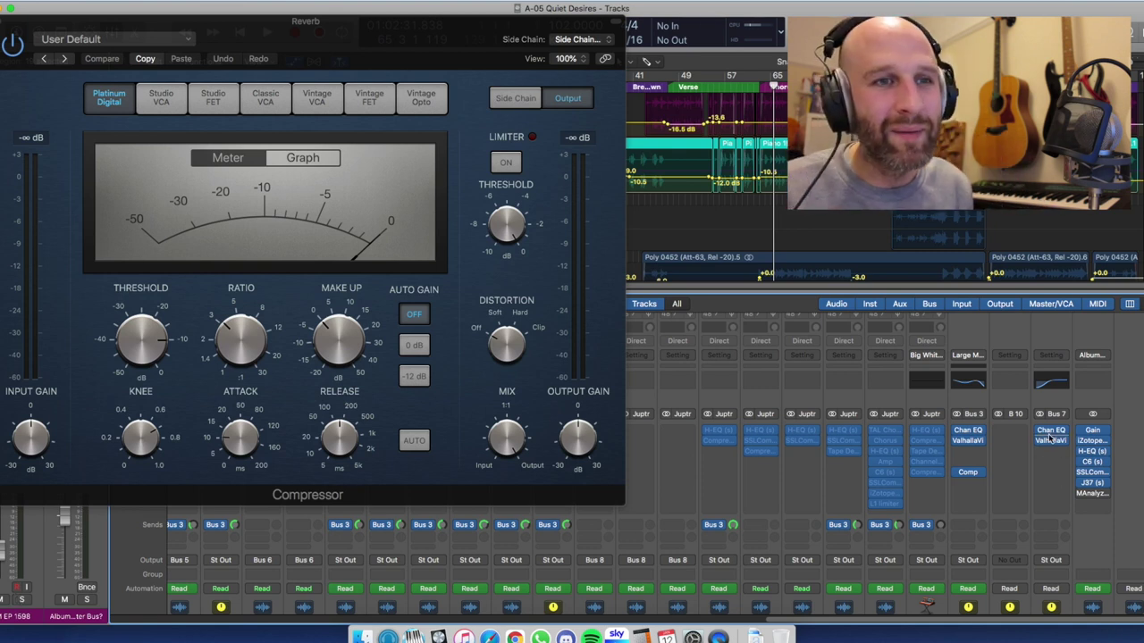
Select the giant reverb channel fed by Bus 7 and examine which drum channels send to it.
scroll(1058, 464, "down", 5)
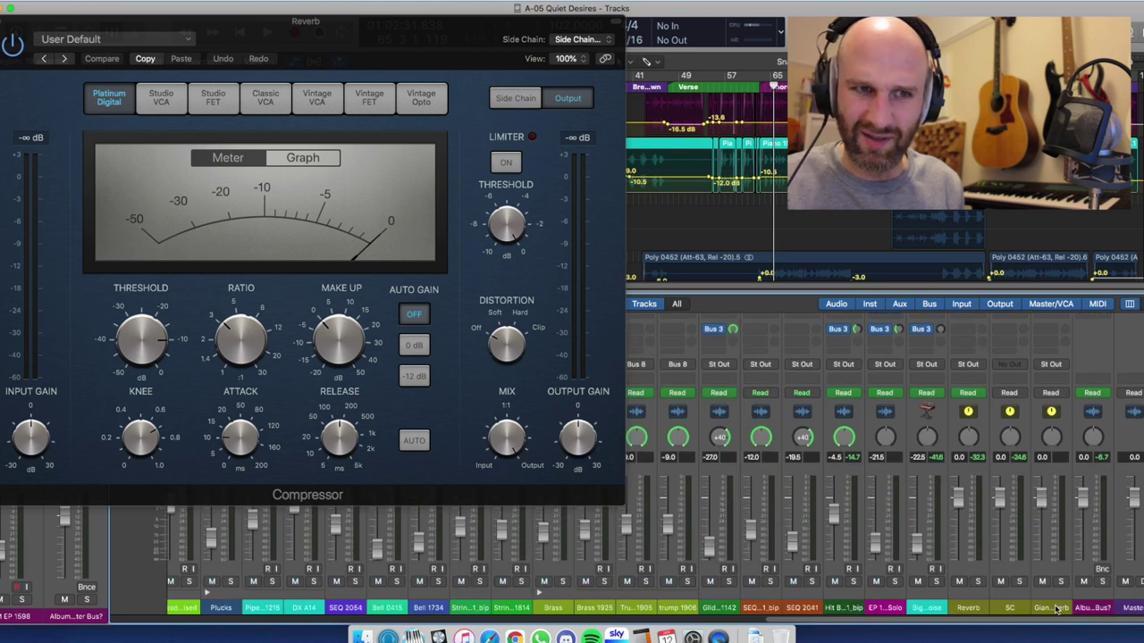
left_click(1059, 608)
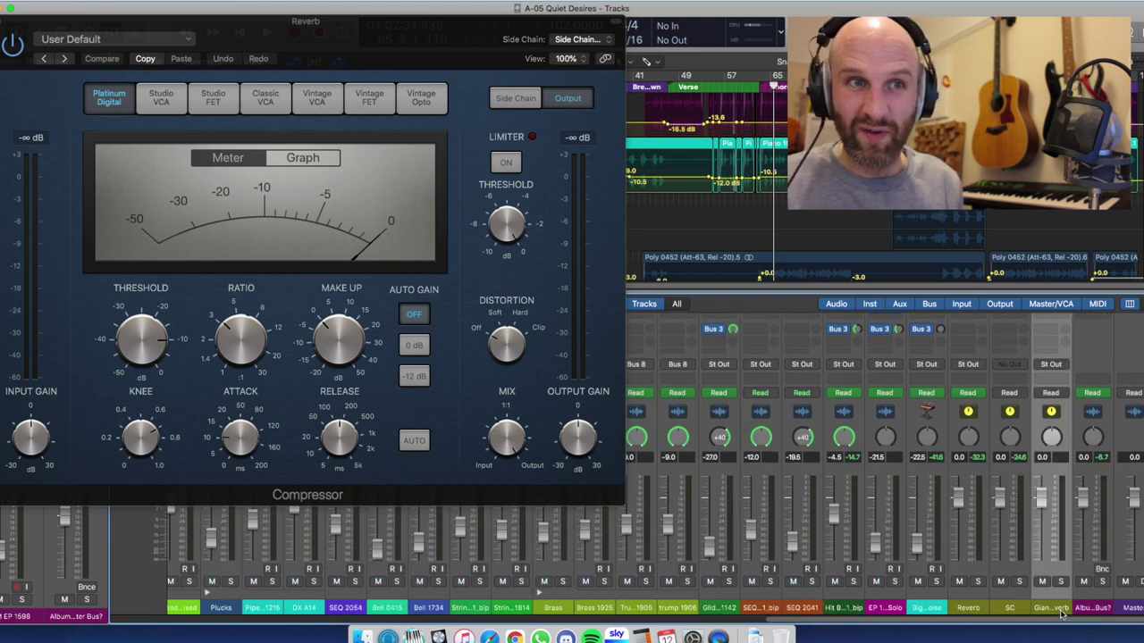
scroll(1048, 588, "up", 5)
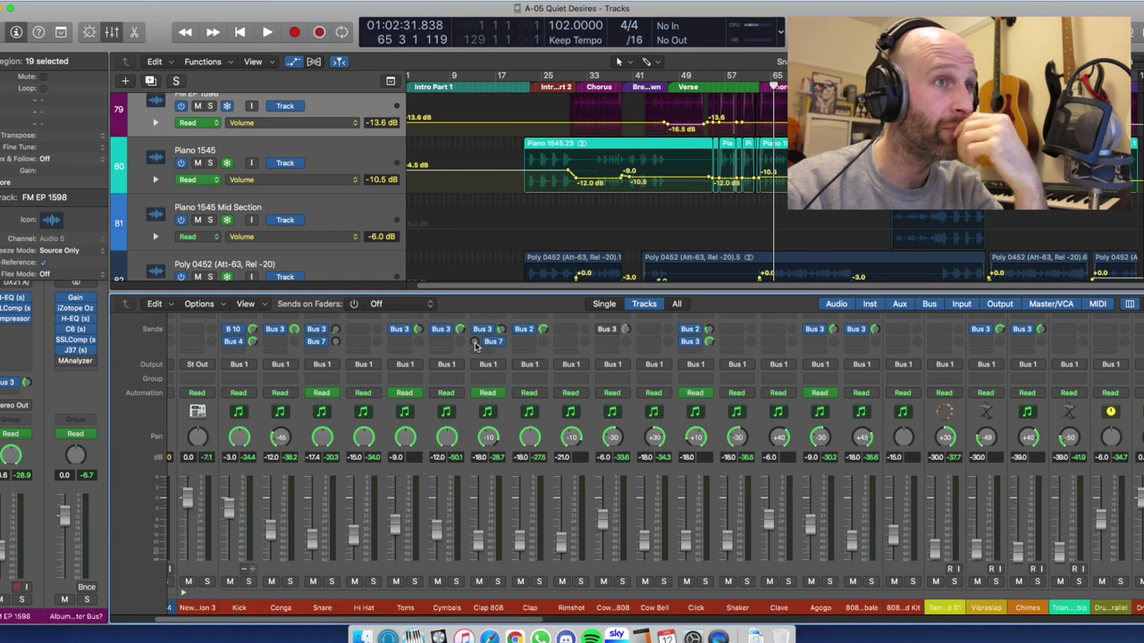
Open the iZotope Ozone 7 Imager on the album master bus, examine its stereo widths during playback, and stop playback.
scroll(475, 347, "up", 5)
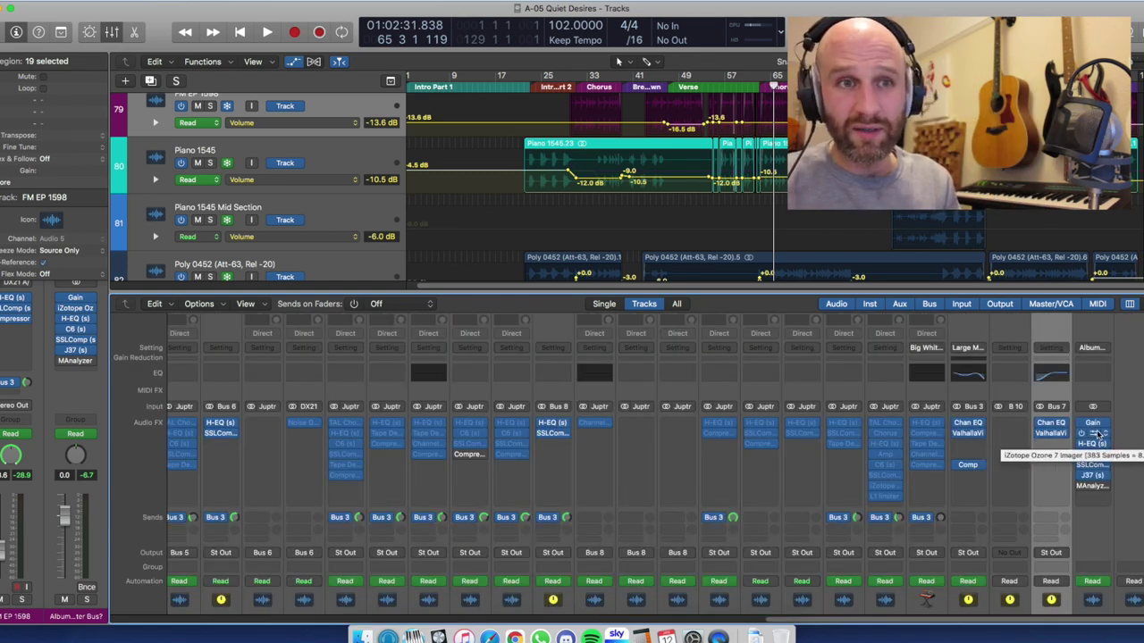
left_click(1094, 435)
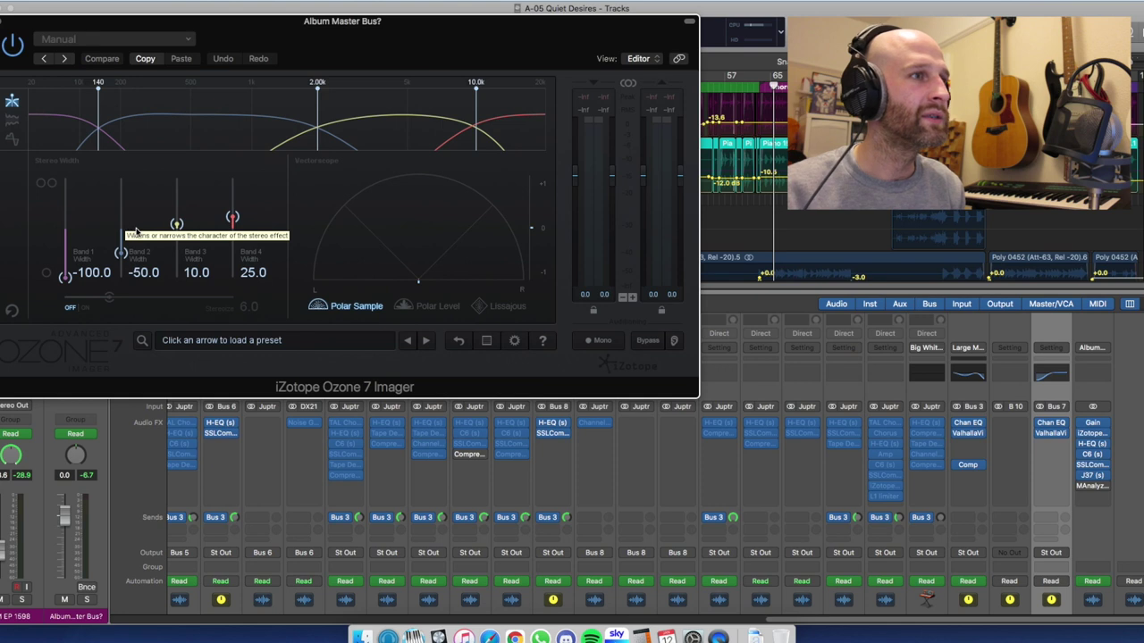
key("space")
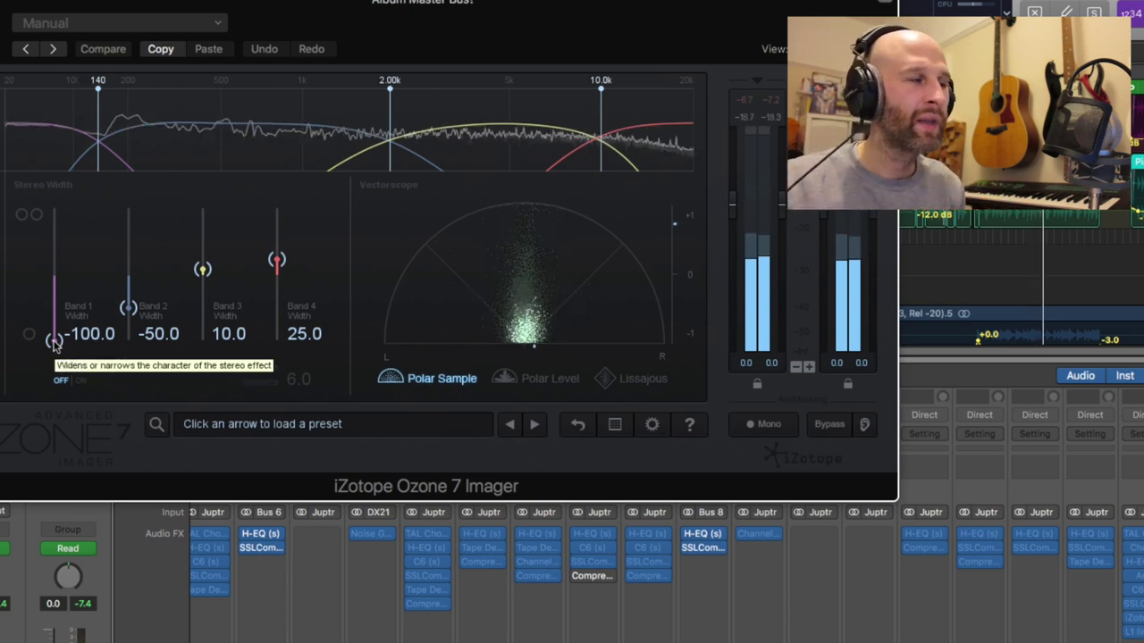
key("space")
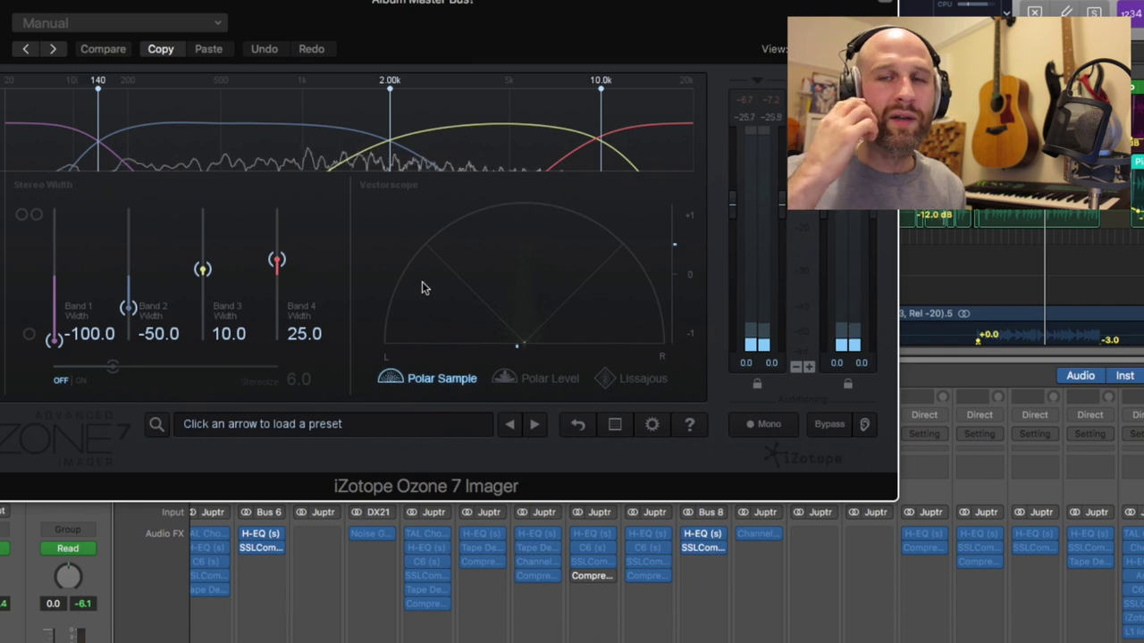
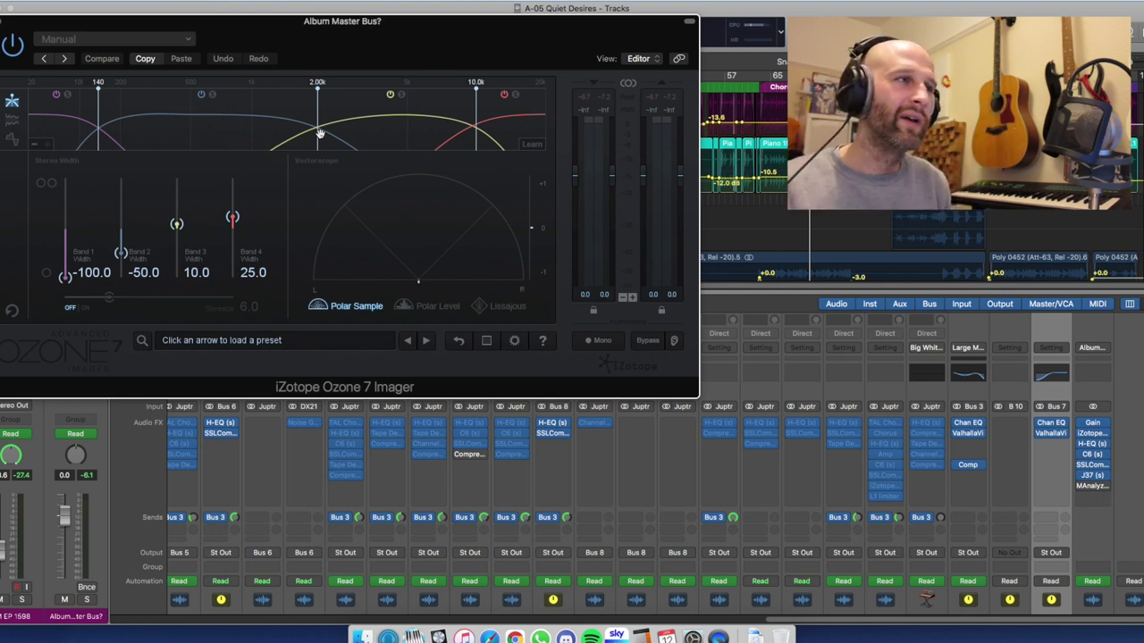
Close the Ozone 7 Imager window and open the J37 plug-in on the album master bus.
left_click(3, 24)
mouse_move(1097, 458)
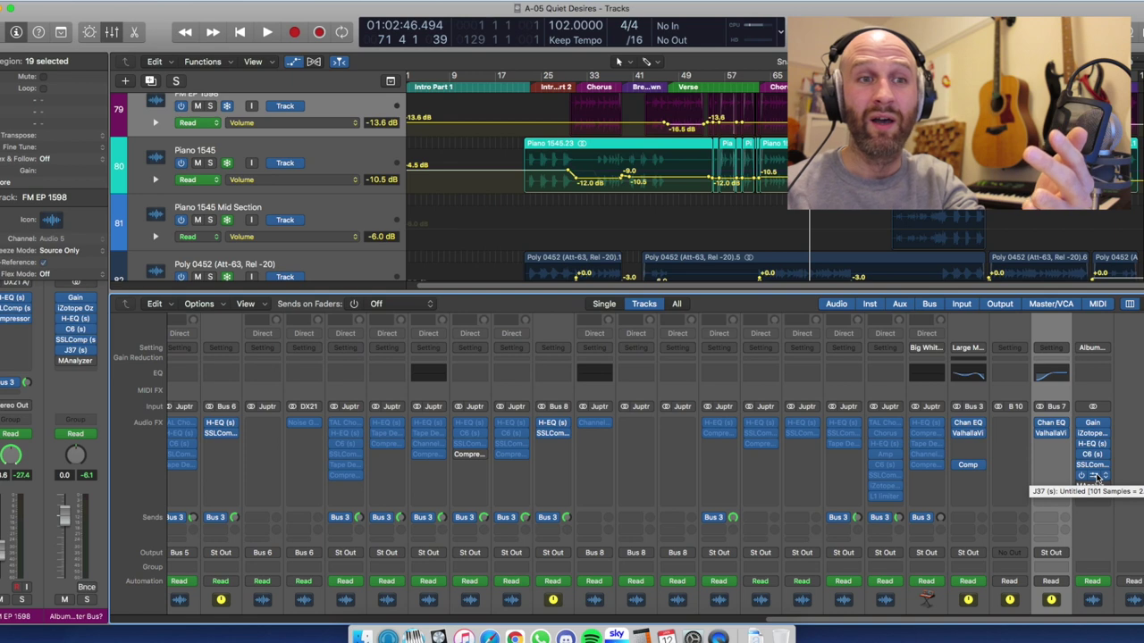
left_click(1092, 476)
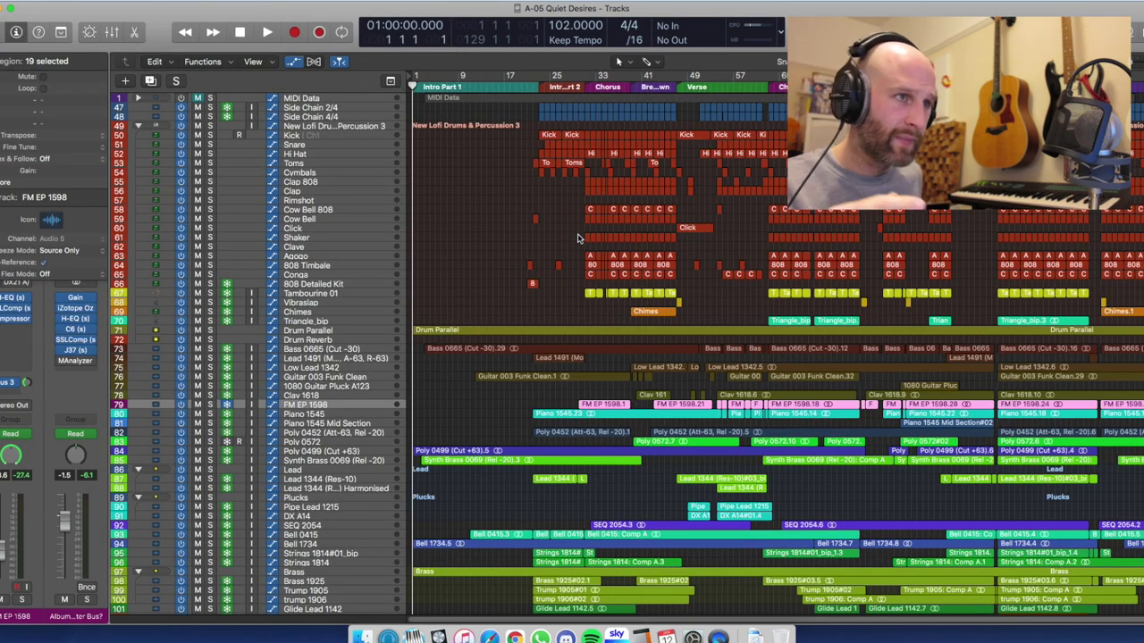
Play the song from the start, briefly solo the Poly 0499 (Cut +63) track, clear the solo, and stop playback.
key("space")
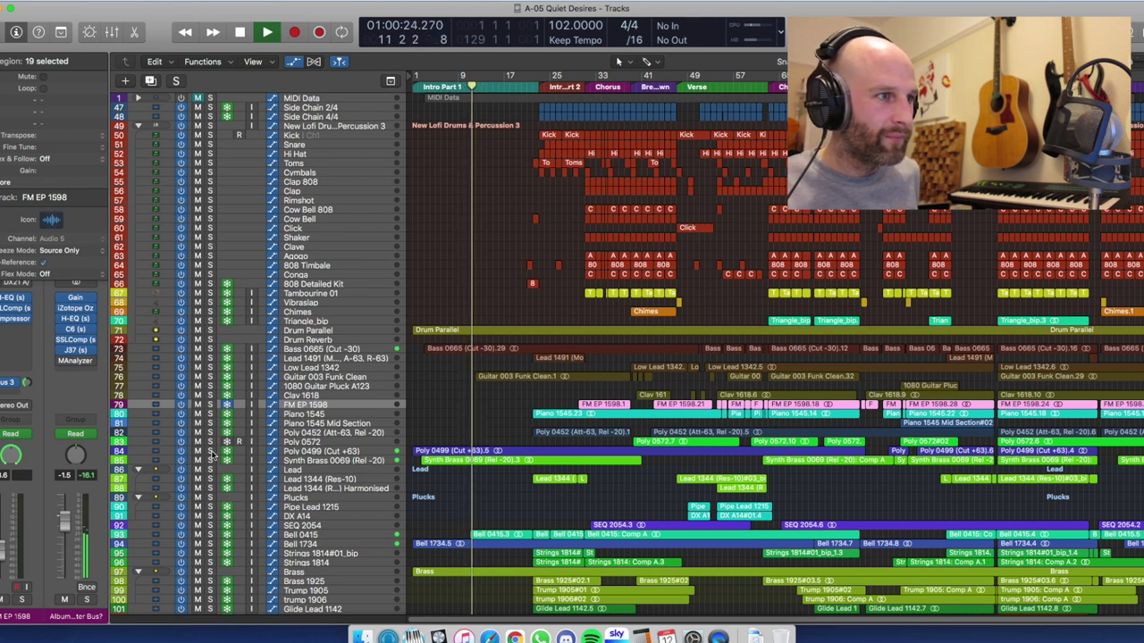
left_click(210, 452)
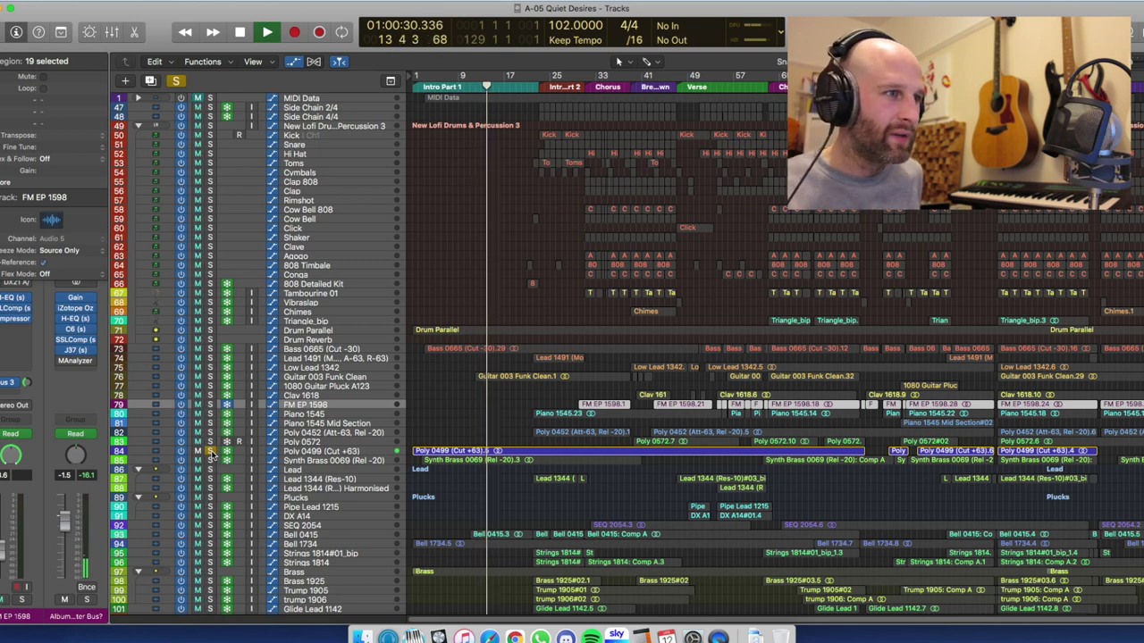
left_click(210, 451)
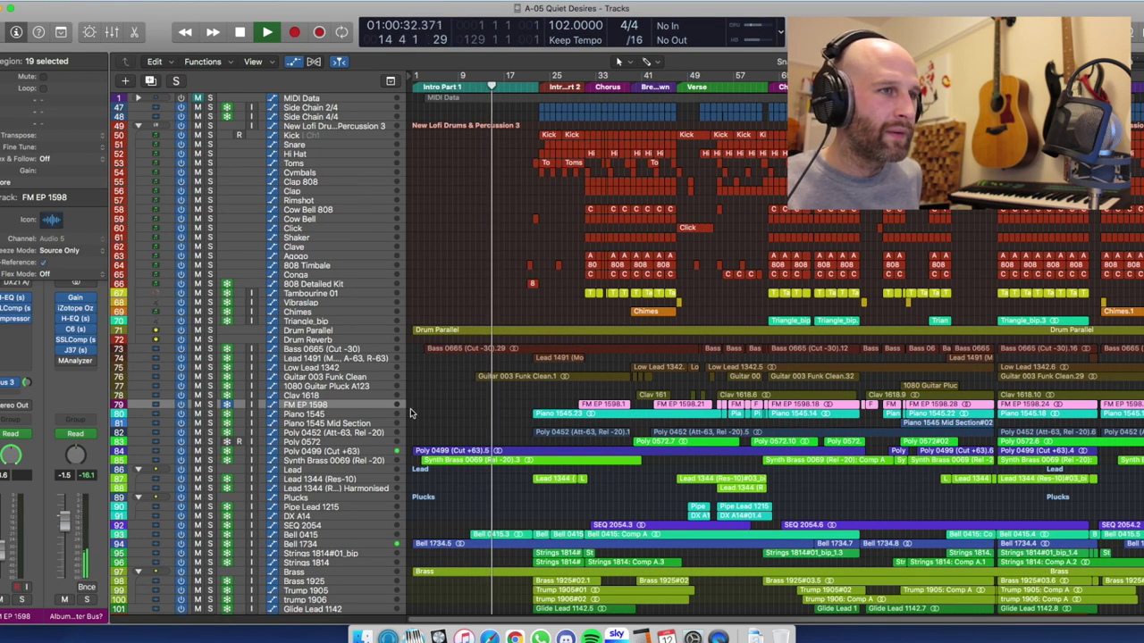
key("space")
Rewind to bar 3 and audition the Synth Brass 0069 (Rel -20) track in solo.
key("comma")
key("comma")
key("comma")
key("comma")
key("comma")
key("comma")
key("comma")
key("comma")
key("comma")
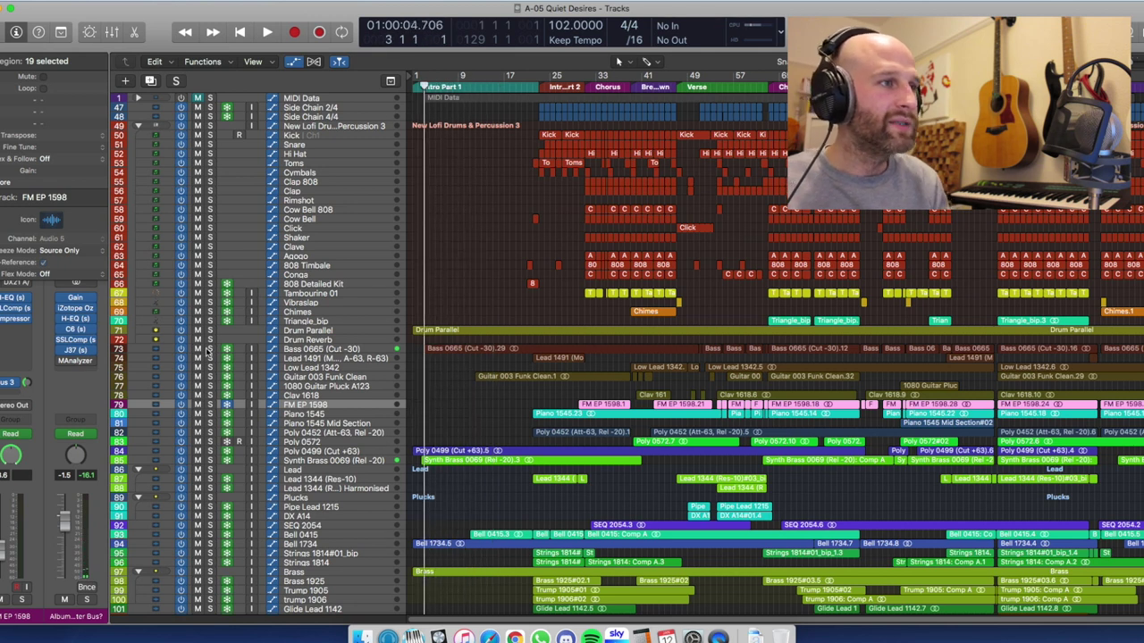
key("super+Down")
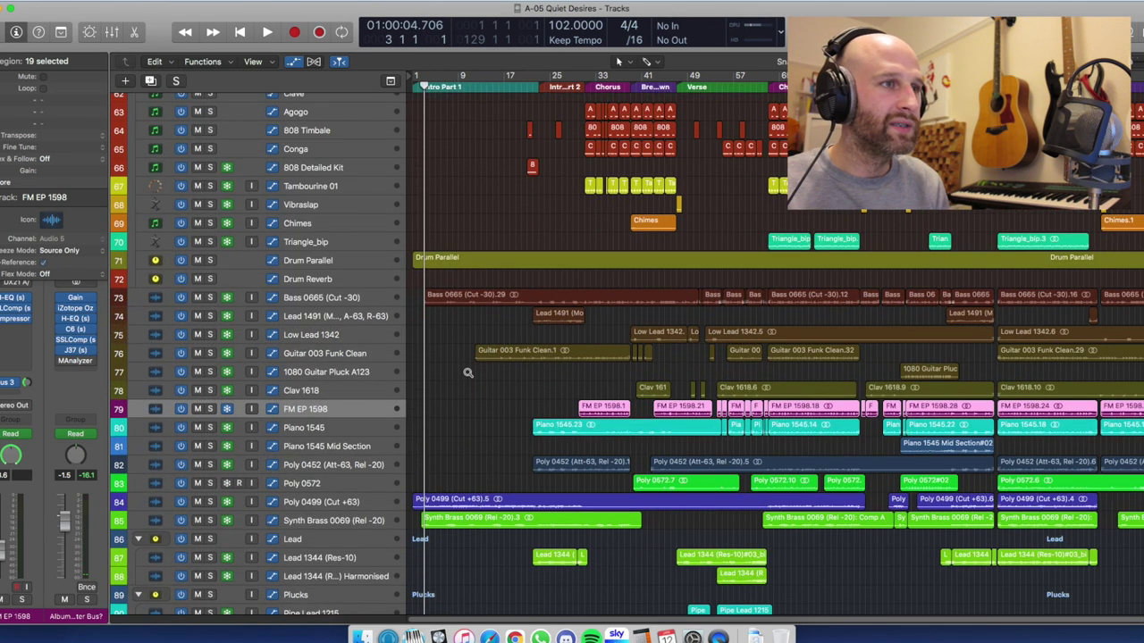
key("super+Down")
key("super+Down")
key("super+Right")
key("super+Right")
key("super+Right")
key("super+Right")
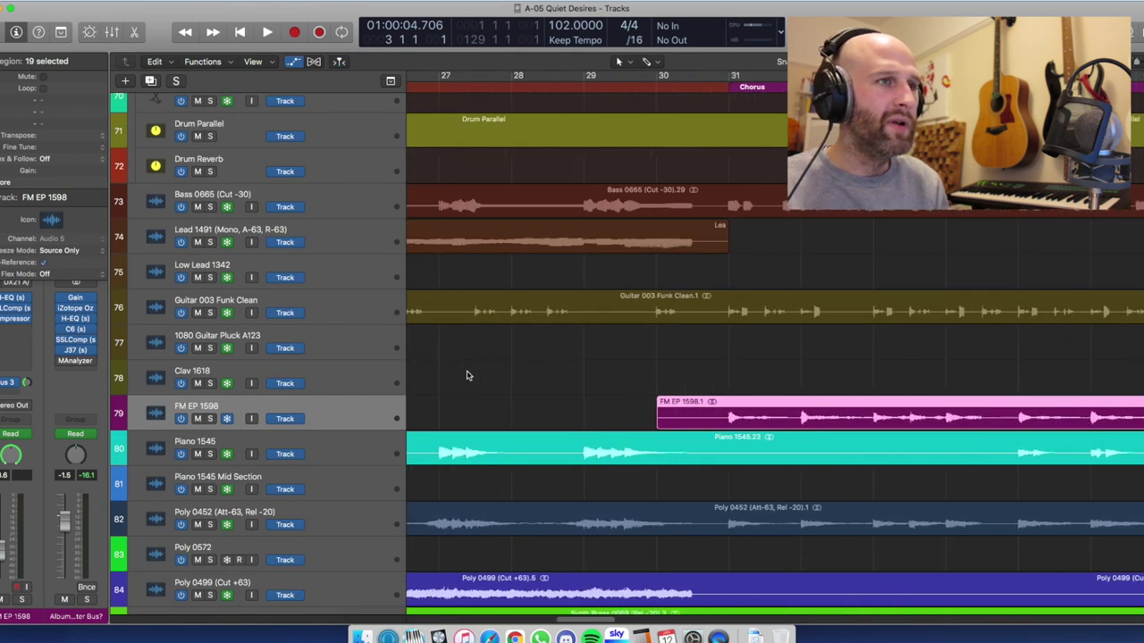
scroll(466, 376, "left", 15)
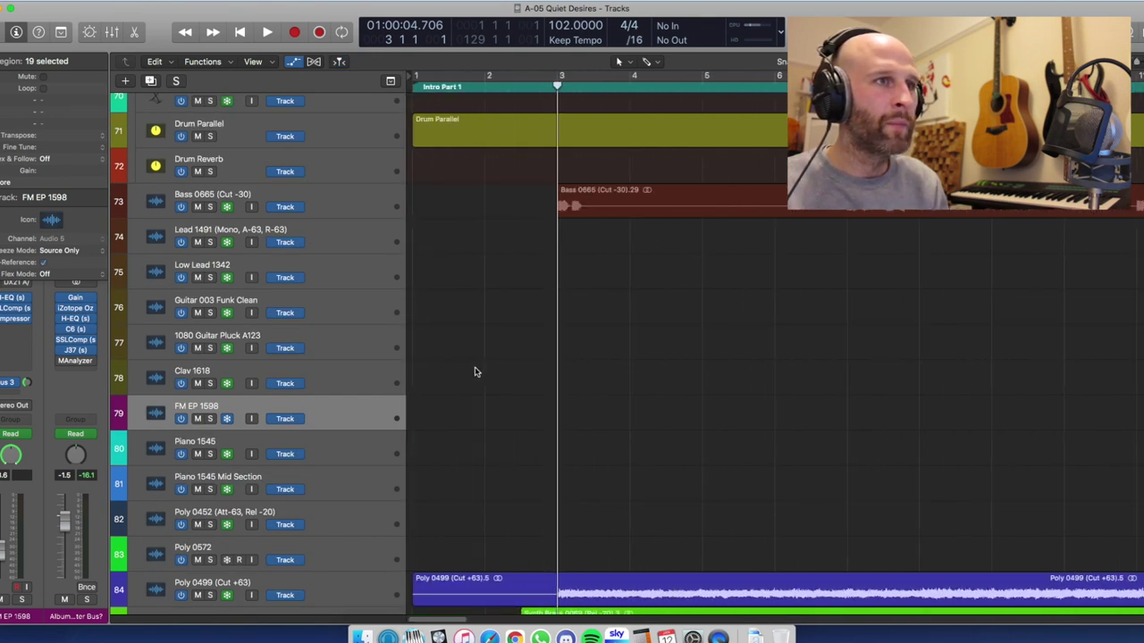
scroll(476, 372, "down", 5)
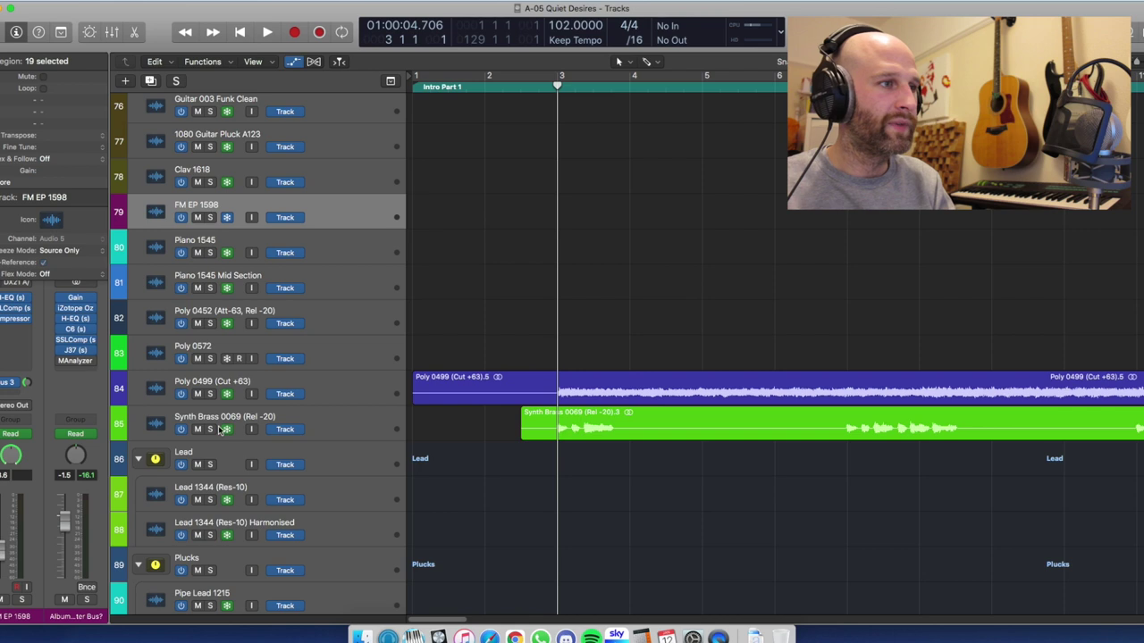
left_click(211, 430)
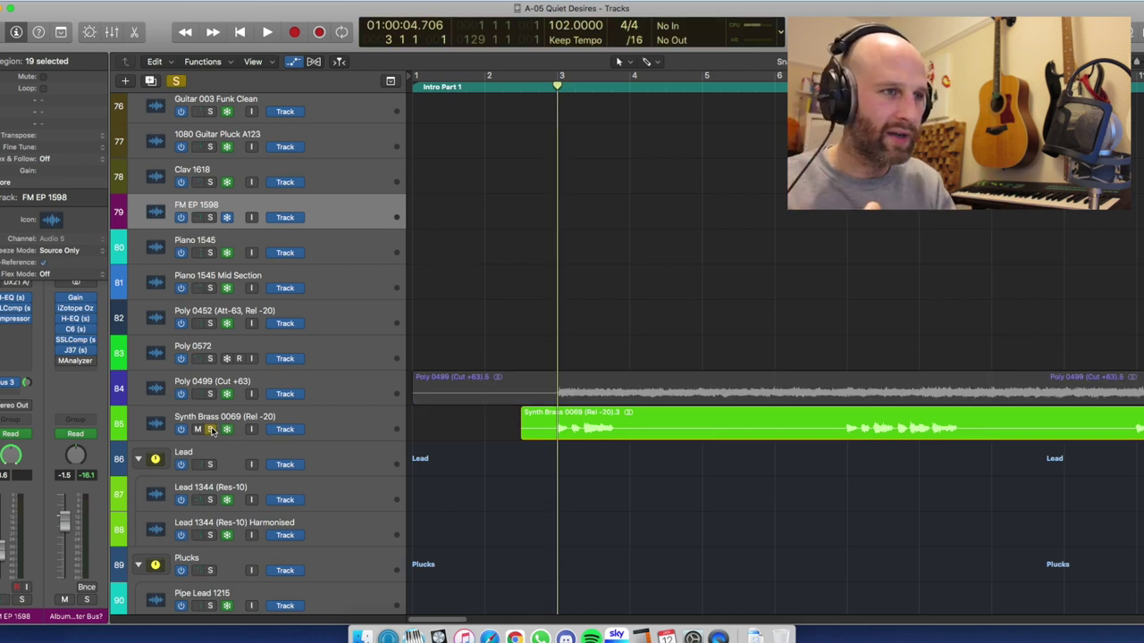
key("space")
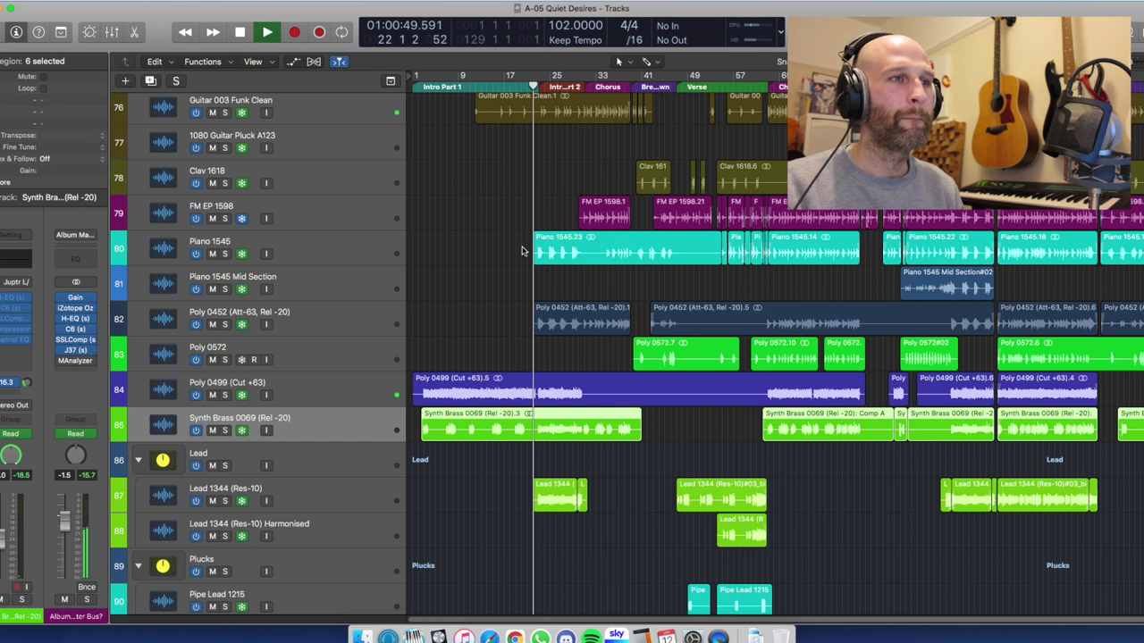
Listen to the full arrangement into Intro Part 2 with all tracks in view, stop, and rewind to bar 5.
key("super+Up")
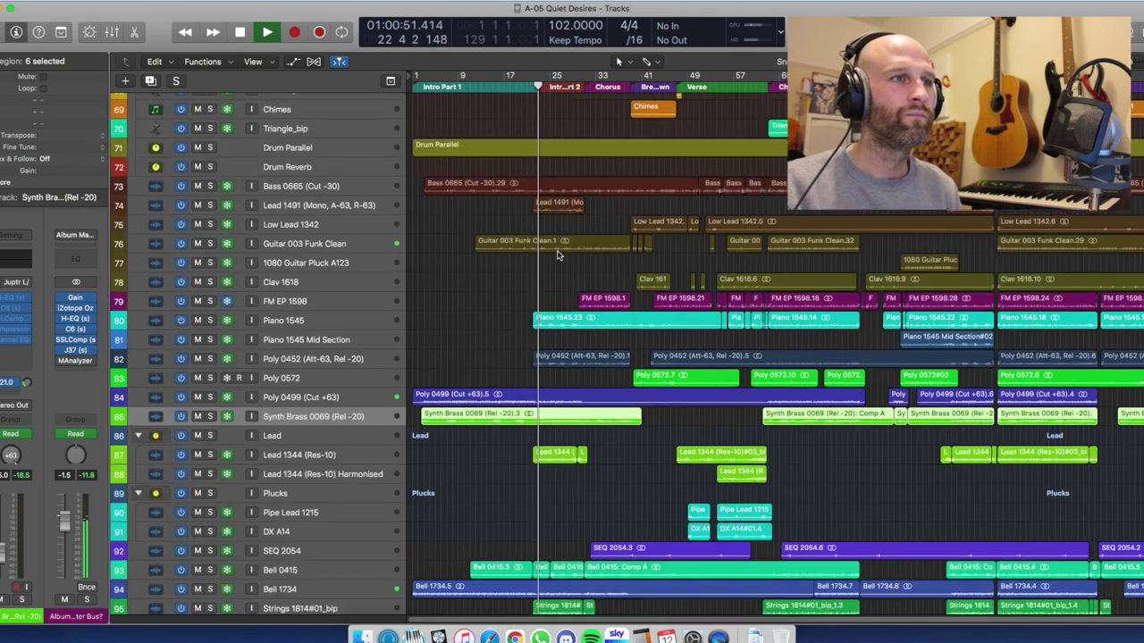
key("super+Up")
key("super+Up")
key("super+Up")
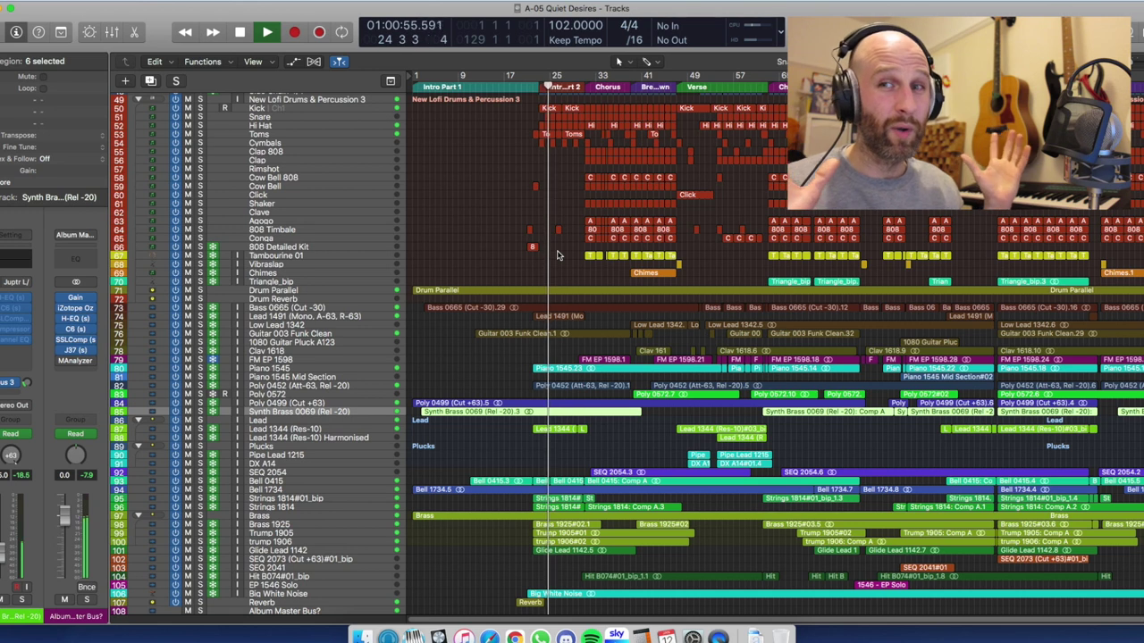
key("space")
key("space")
key("comma")
key("comma")
key("comma")
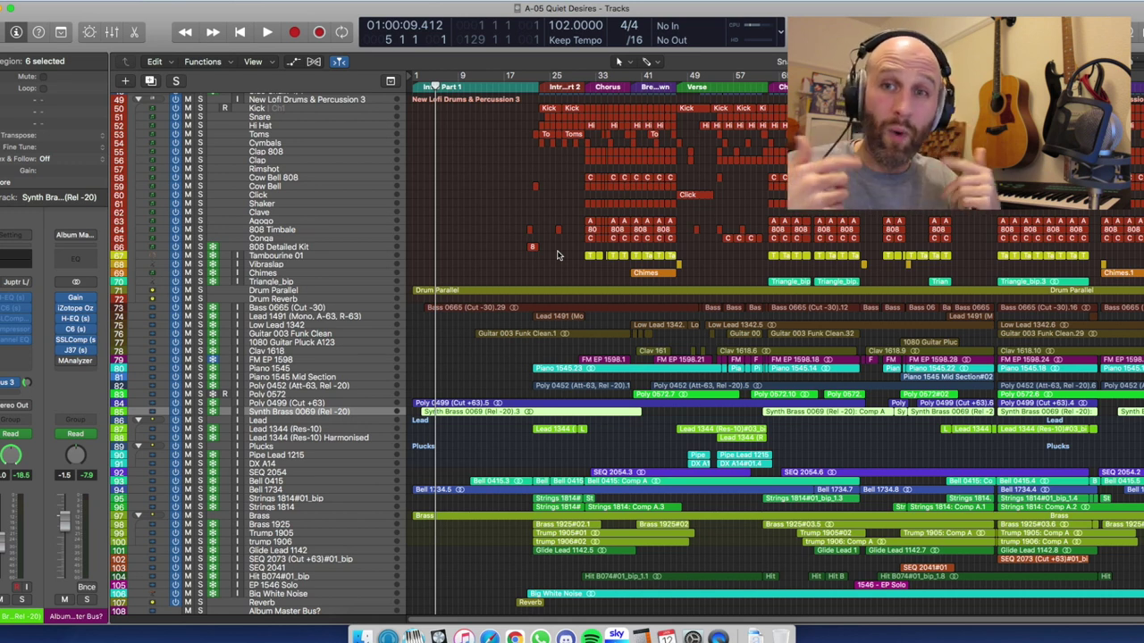
Move the playhead to bar 20, play the transition from Intro Part 1 into Intro Part 2, and stop.
left_click_drag(534, 87, 534, 87)
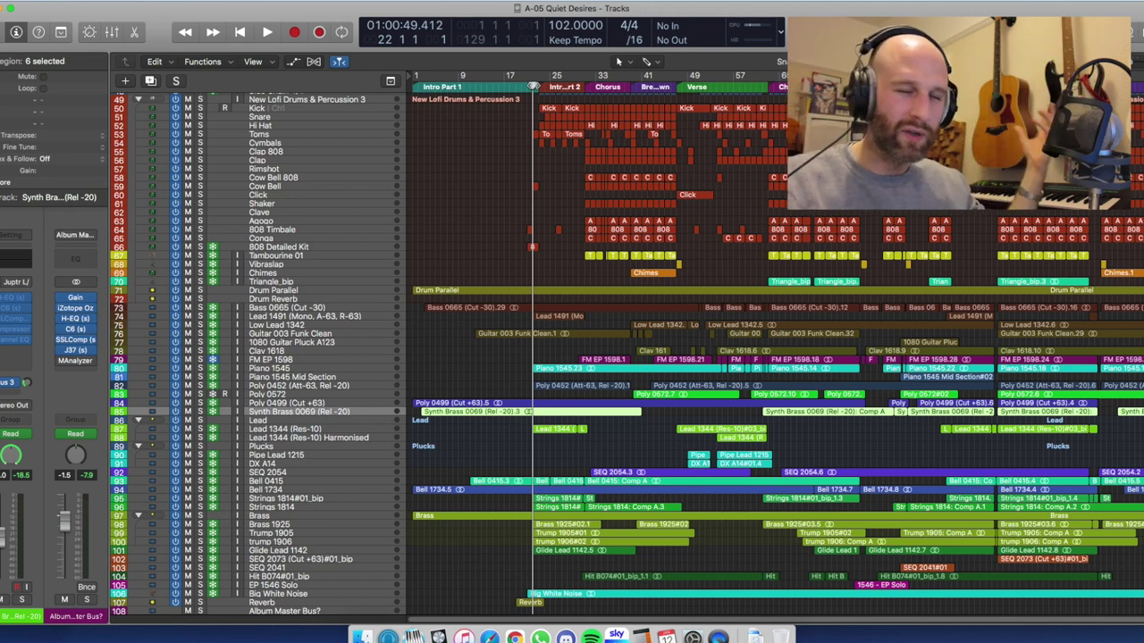
key("comma")
key("comma")
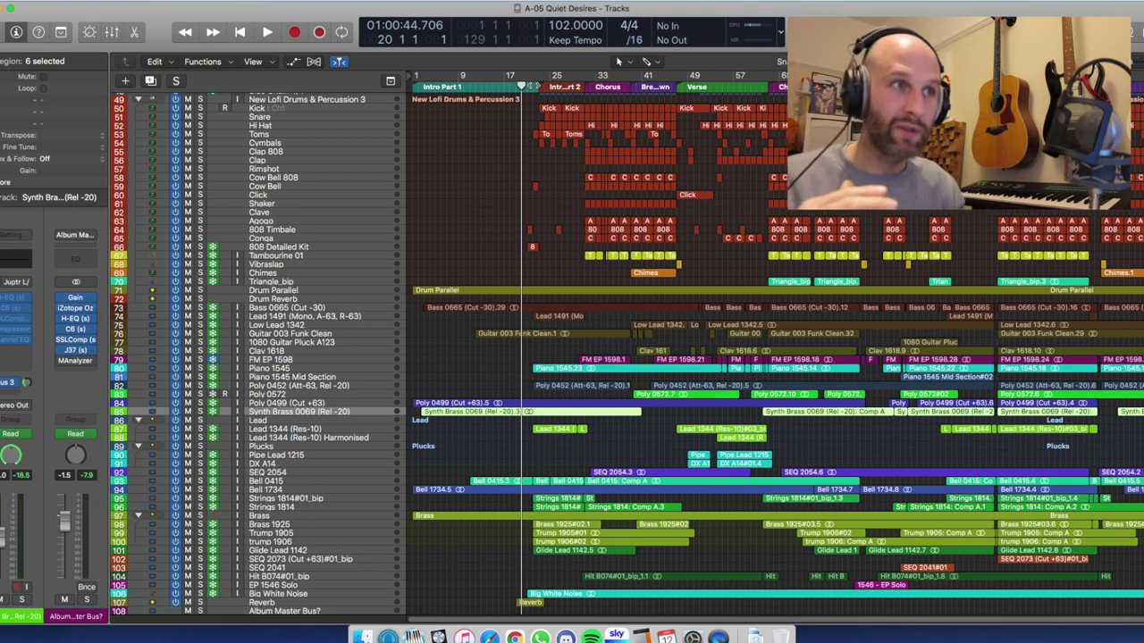
key("space")
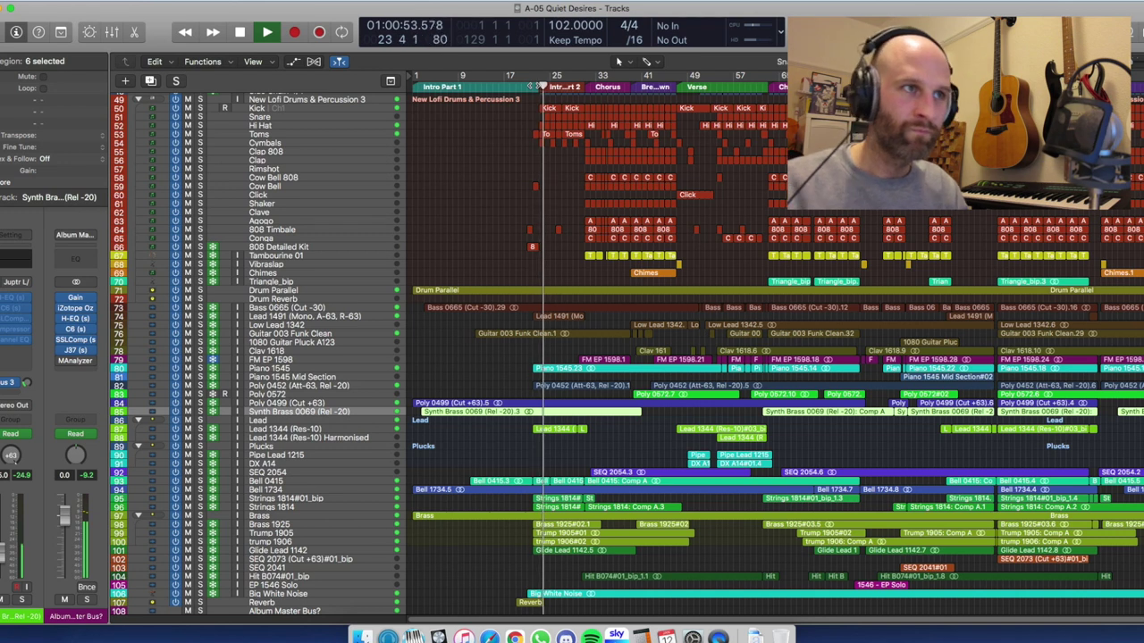
key("space")
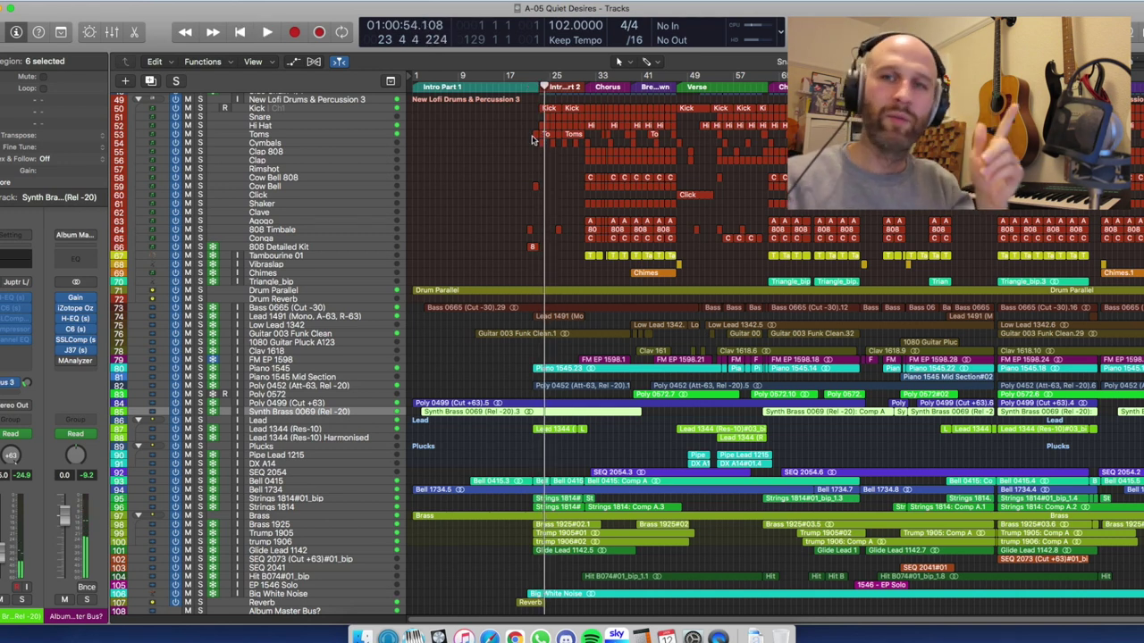
Open the Toms region at bar 22 in the Piano Roll and audition its fill from 22 3.
double_click(535, 136)
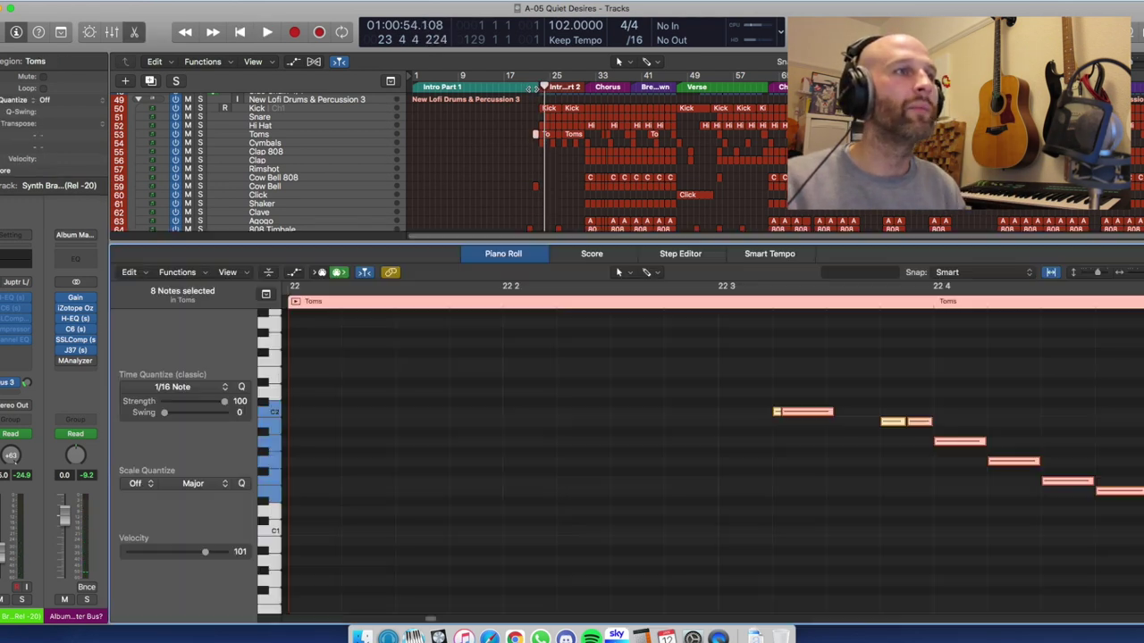
left_click(784, 424)
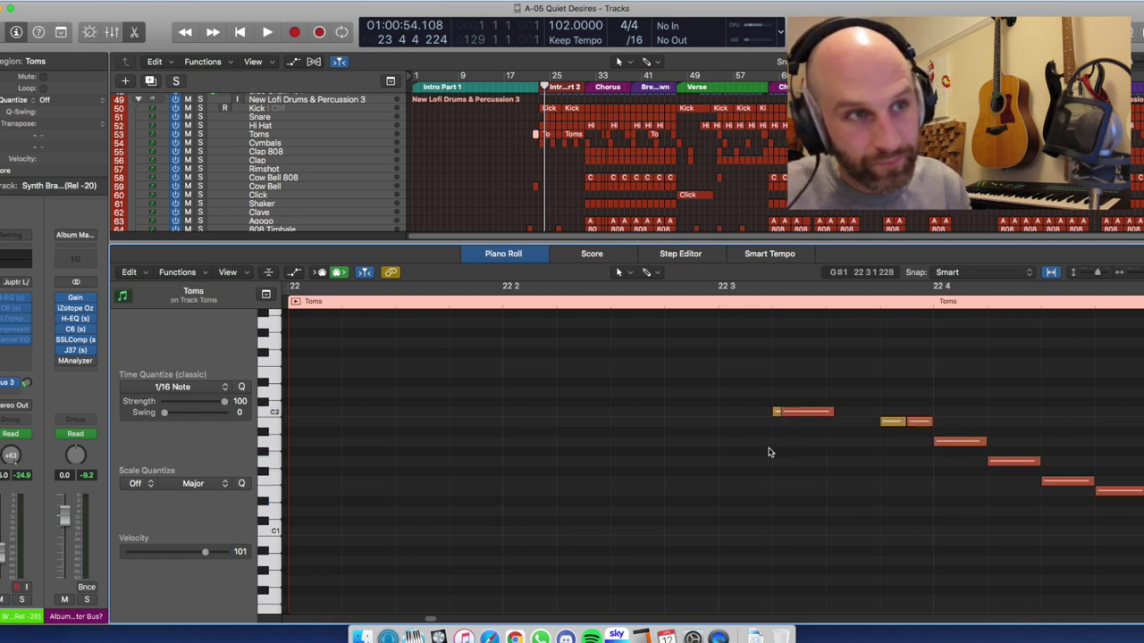
scroll(735, 457, "right", 2)
scroll(734, 457, "right", 6)
left_click(403, 300)
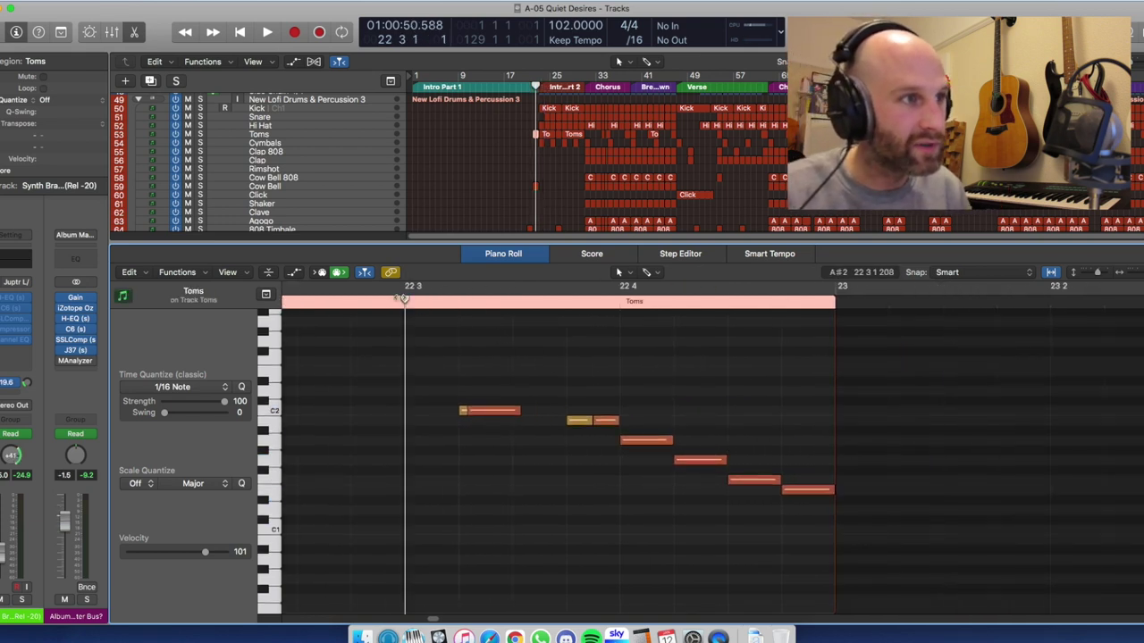
key("space")
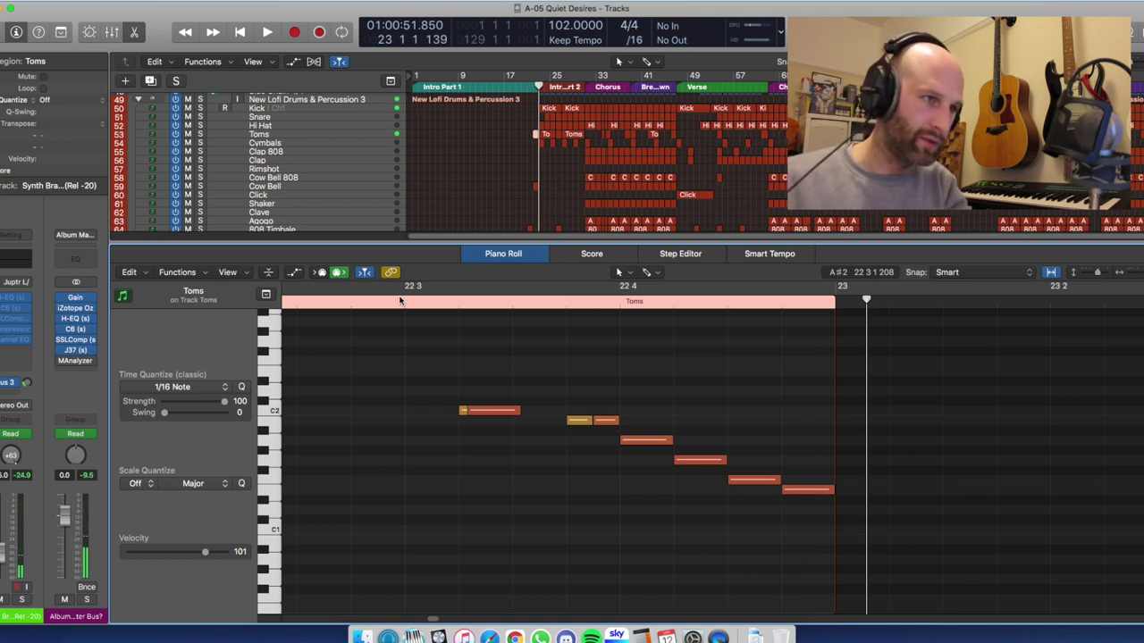
Examine the C2 tom note and the short grace note before it, and play the fill in context from bar 22.
left_click(492, 411)
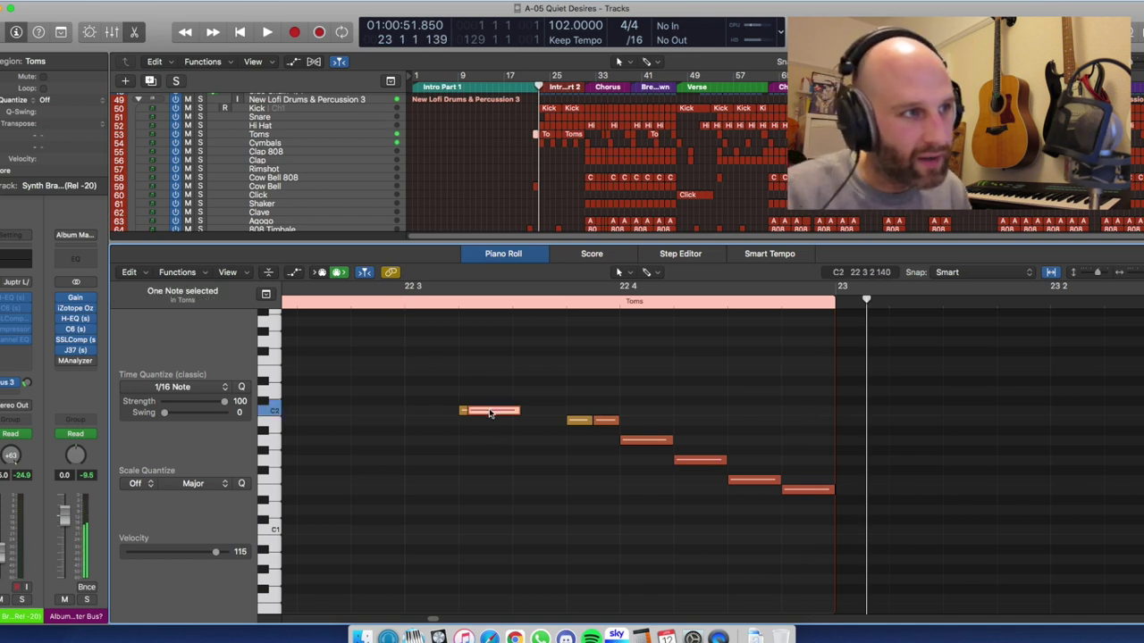
left_click_drag(464, 411, 465, 415)
left_click(475, 427)
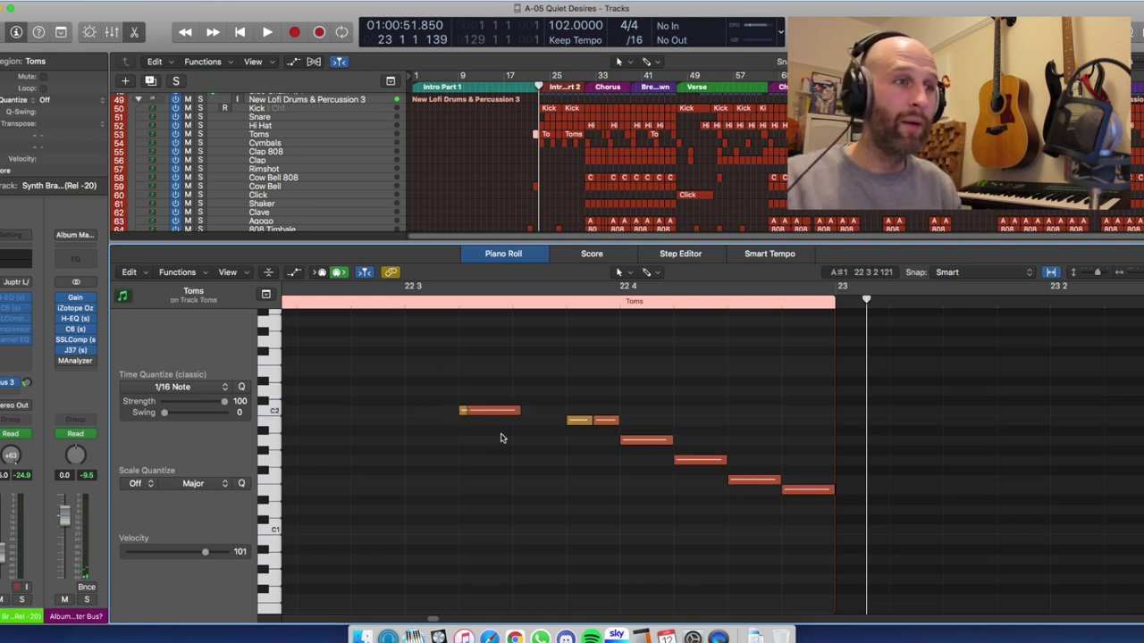
scroll(563, 488, "down", 6)
scroll(562, 488, "up", 4)
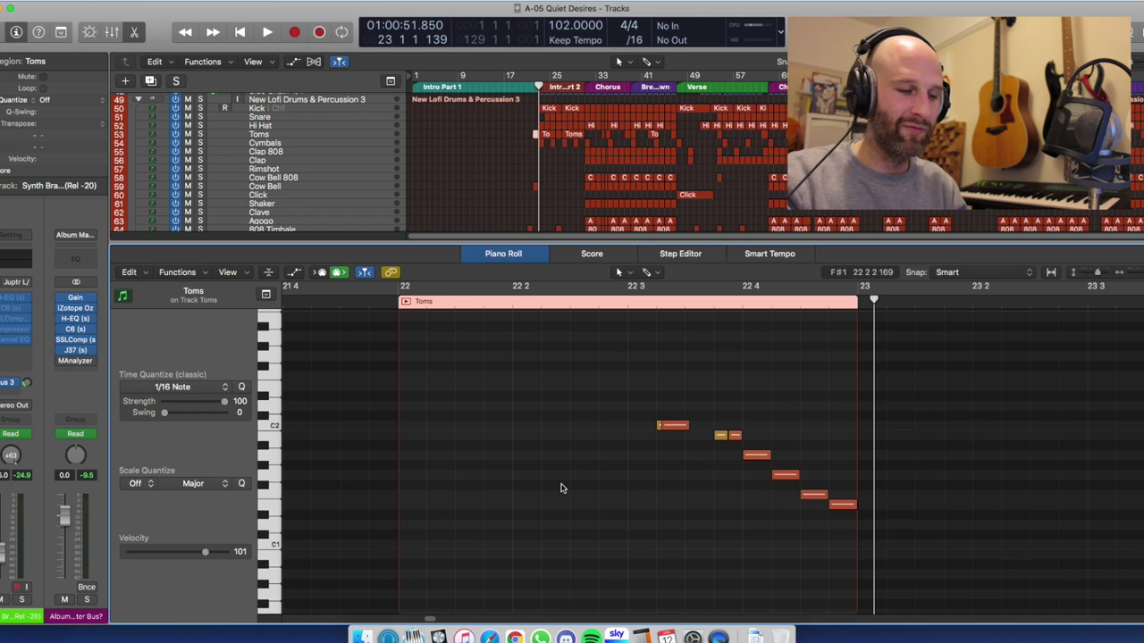
key("space")
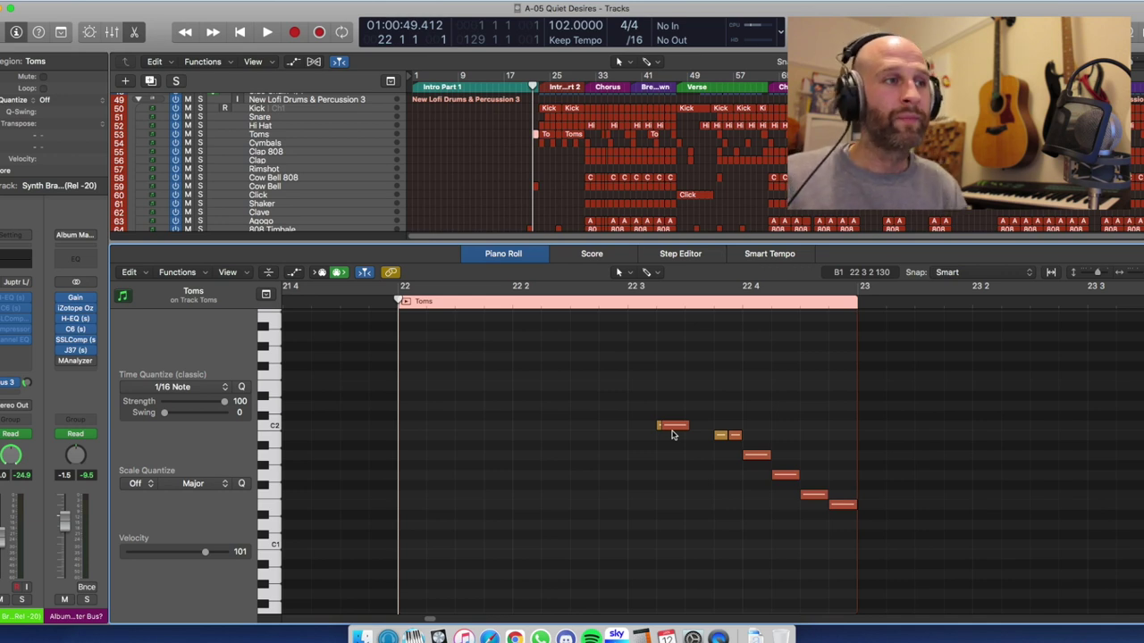
key("space")
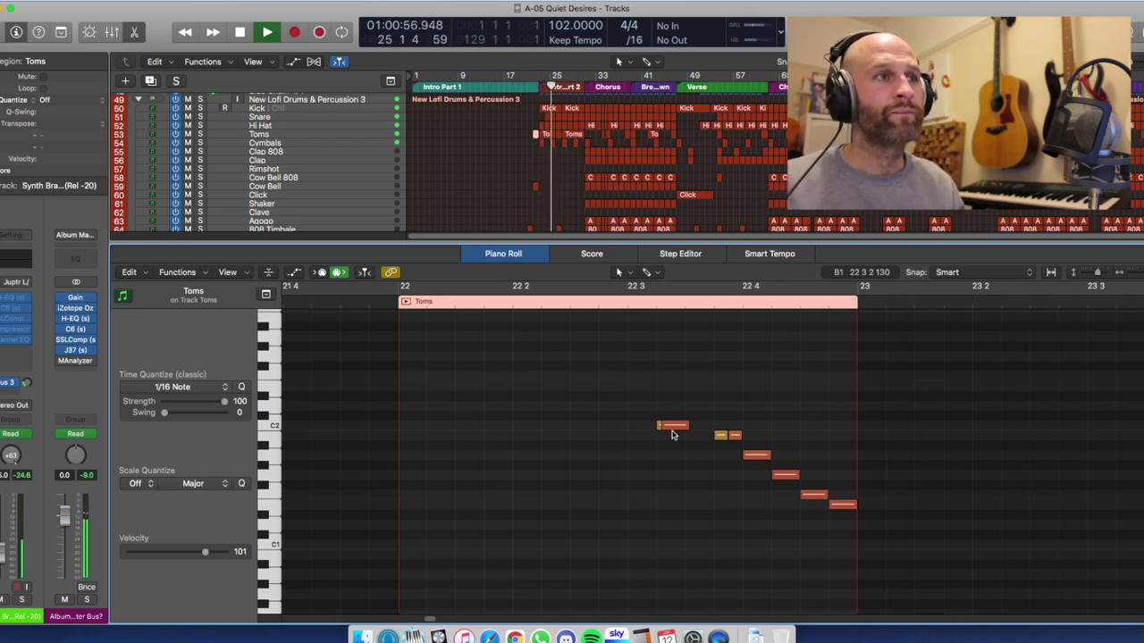
Select the Toms track and audition its notes around bars 29 and 30, replaying from just before bar 29.
left_click(375, 133)
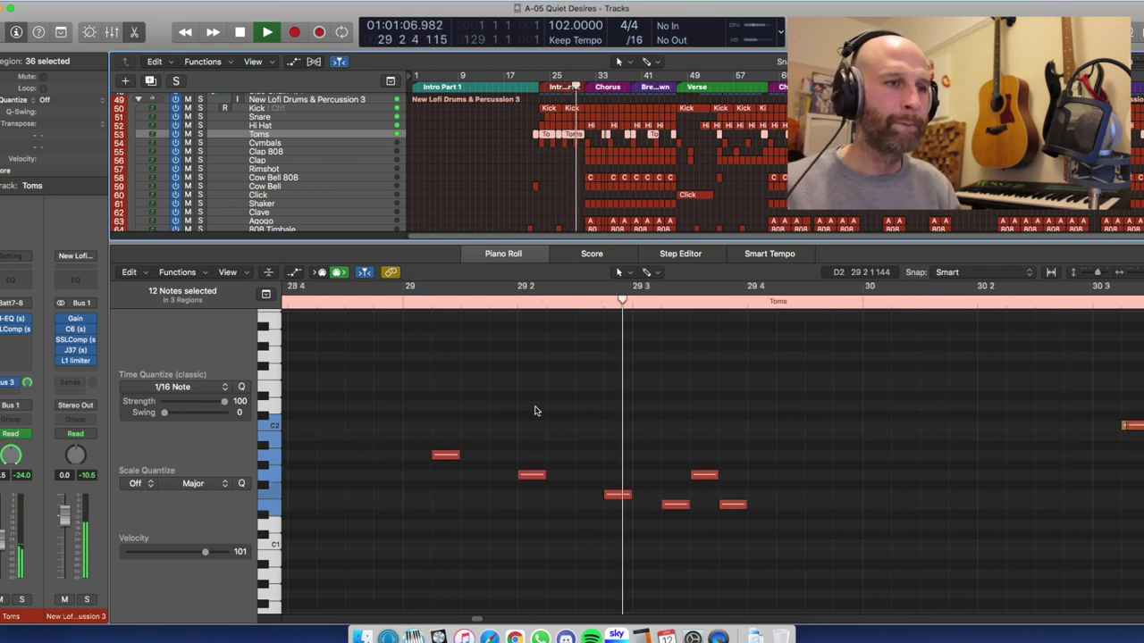
key("space")
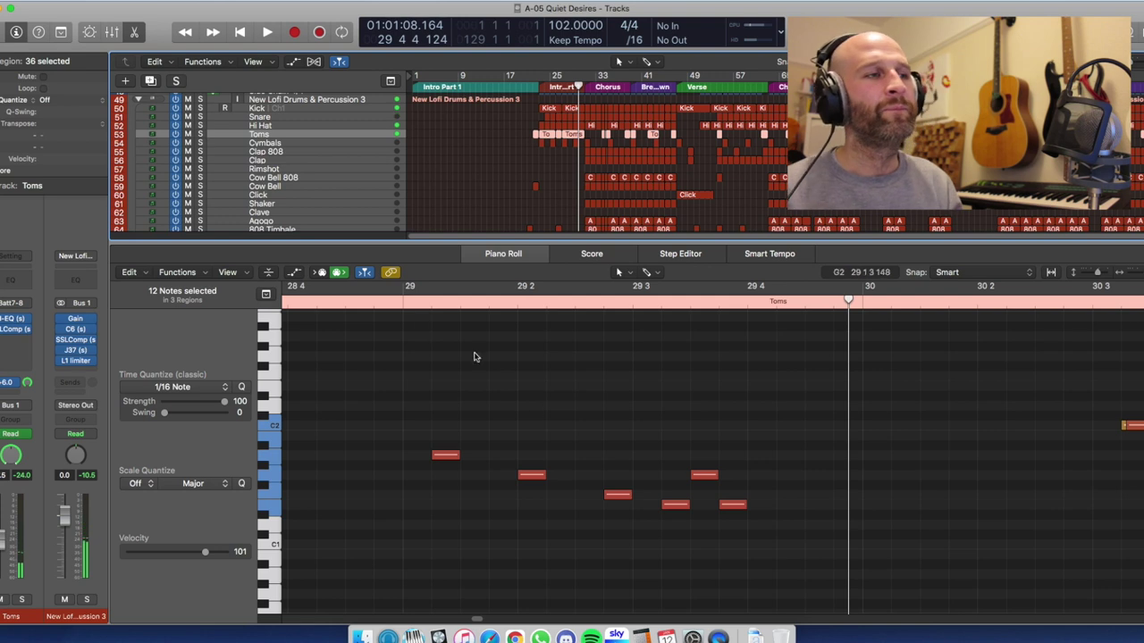
left_click(375, 302)
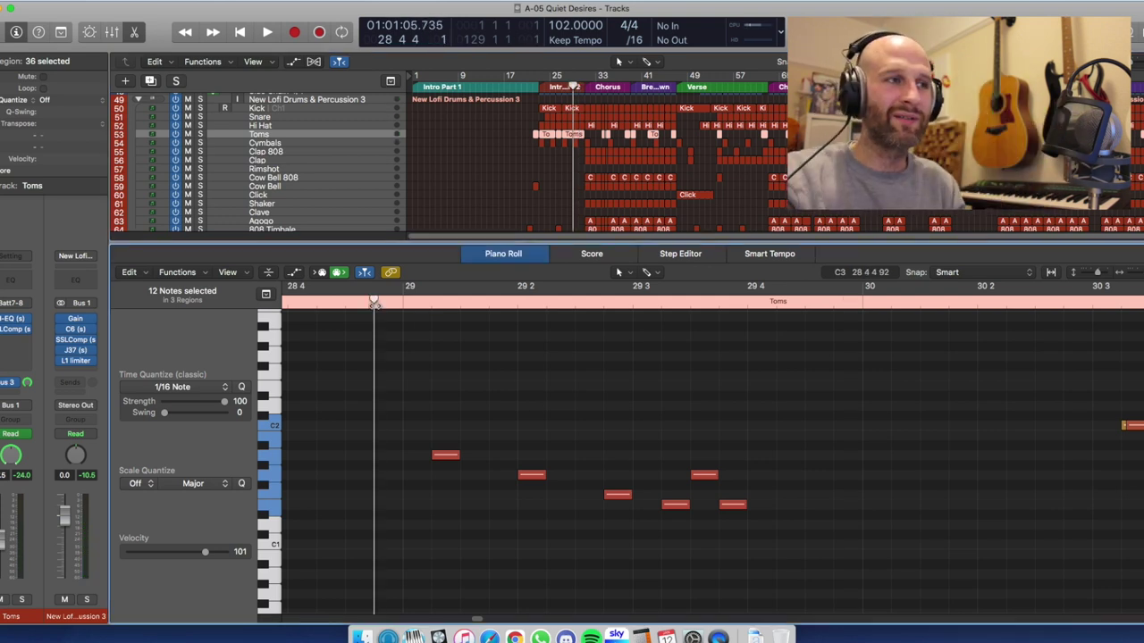
key("space")
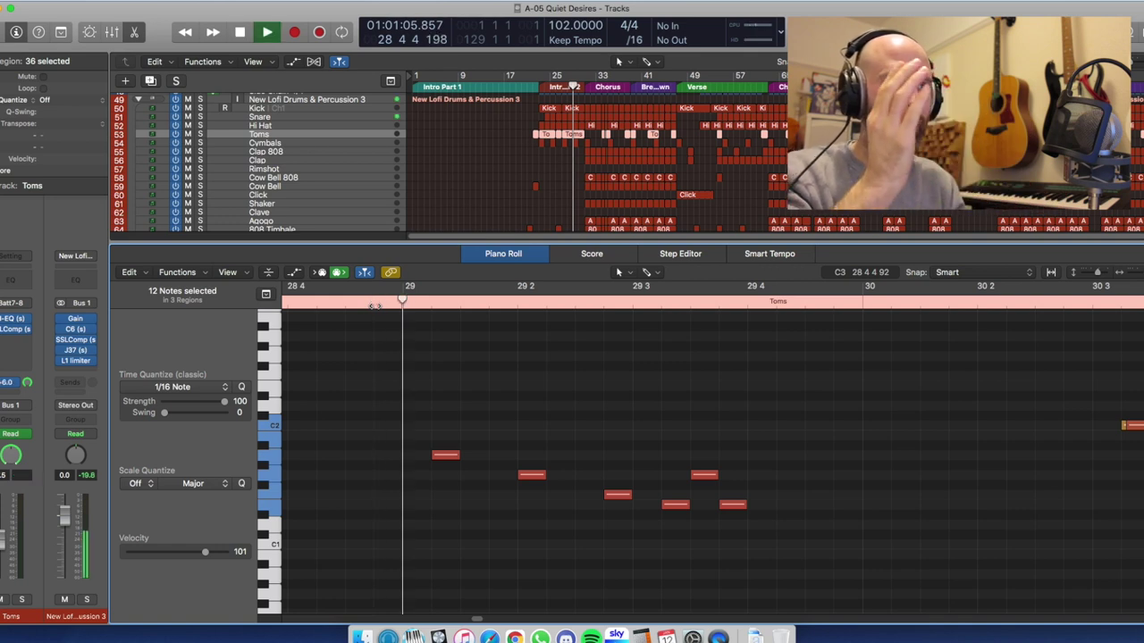
key("space")
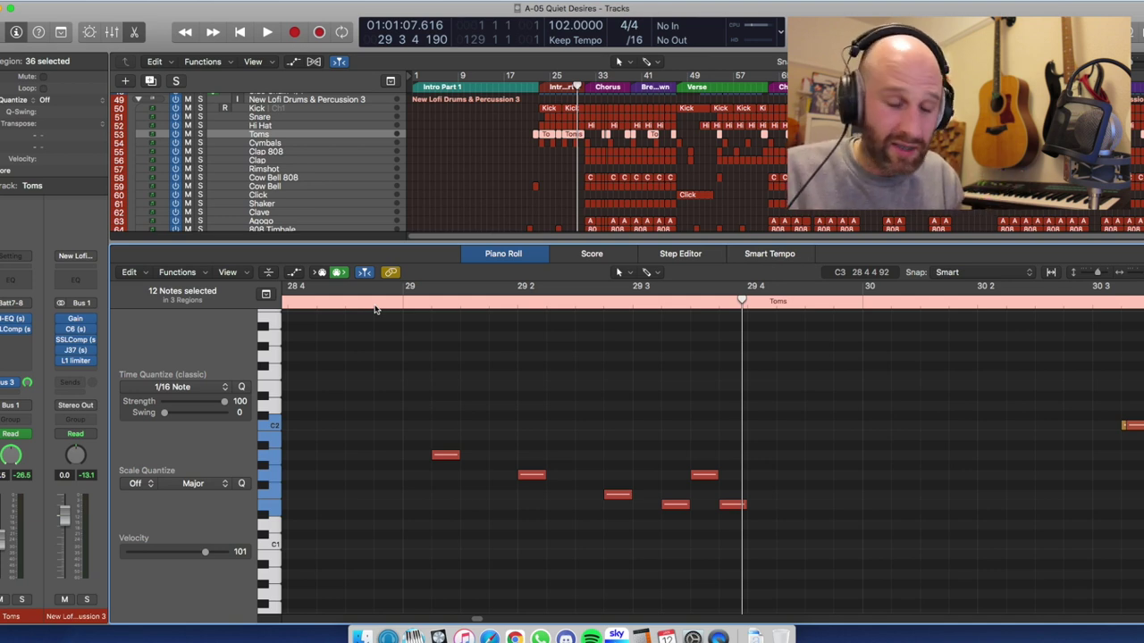
key("space")
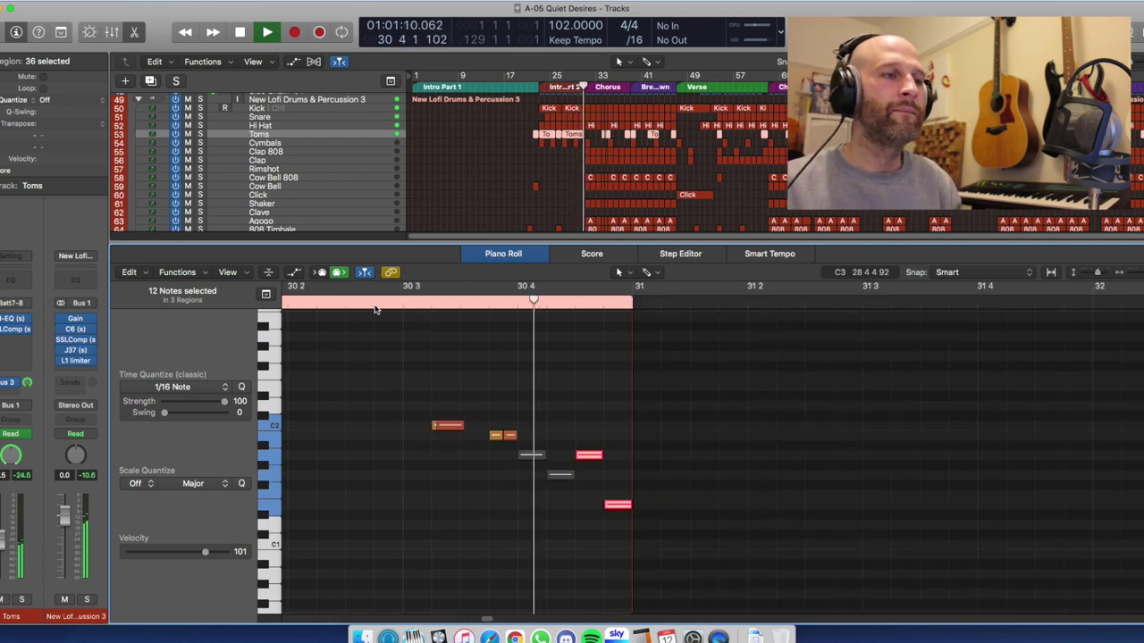
Stop playback, select the two muted tom notes at 30 4, and audition the fill again from 30 3.
key("space")
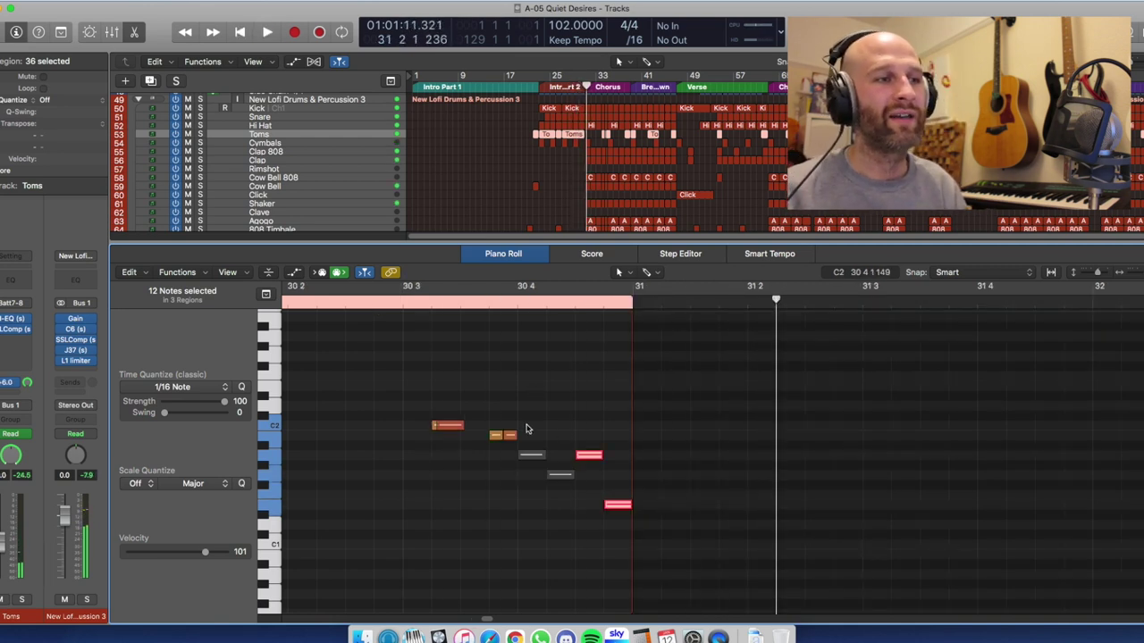
left_click_drag(528, 431, 558, 547)
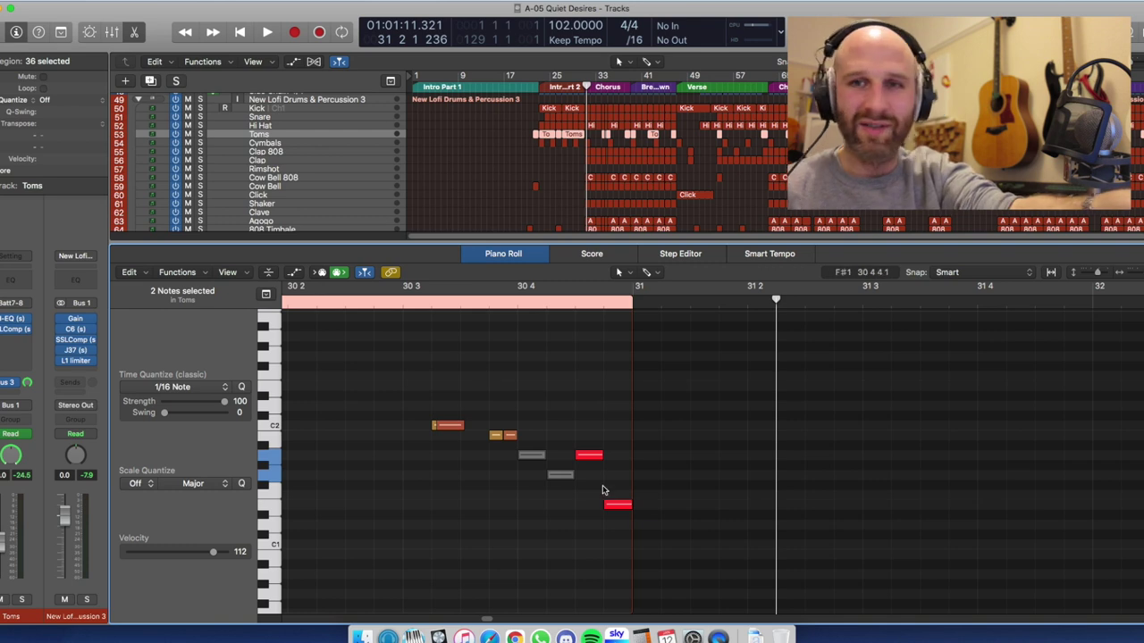
left_click(402, 300)
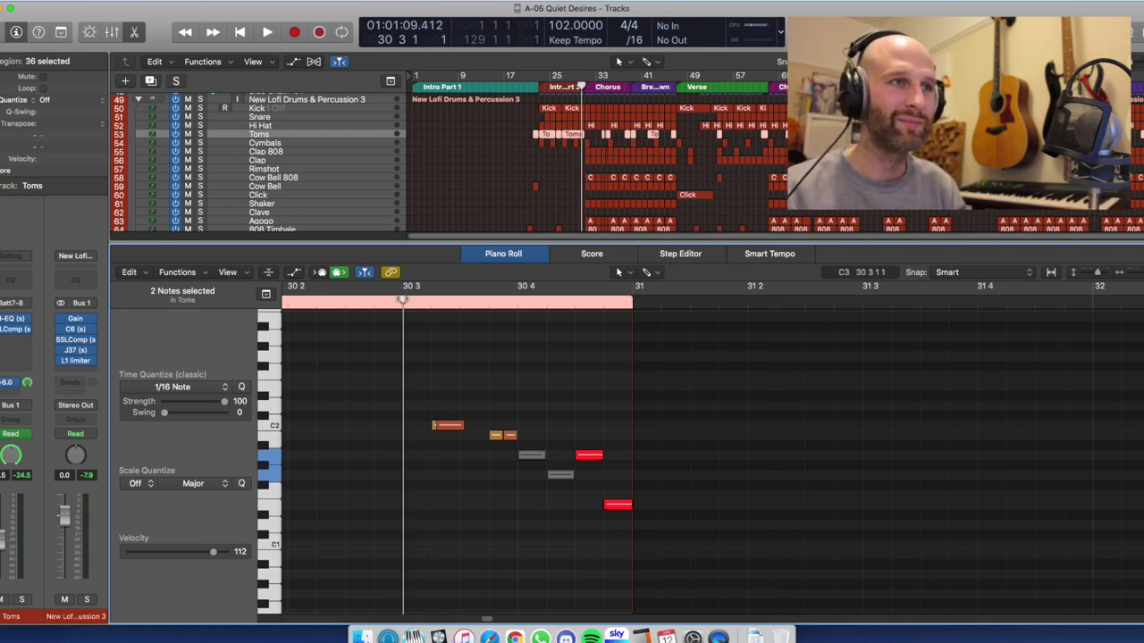
key("space")
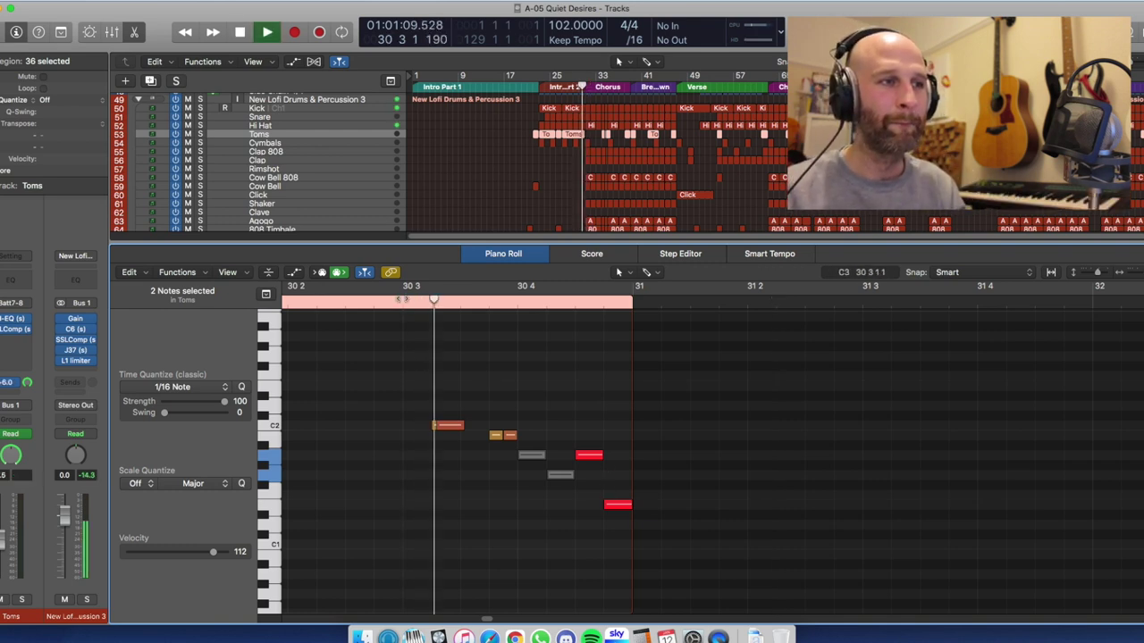
key("space")
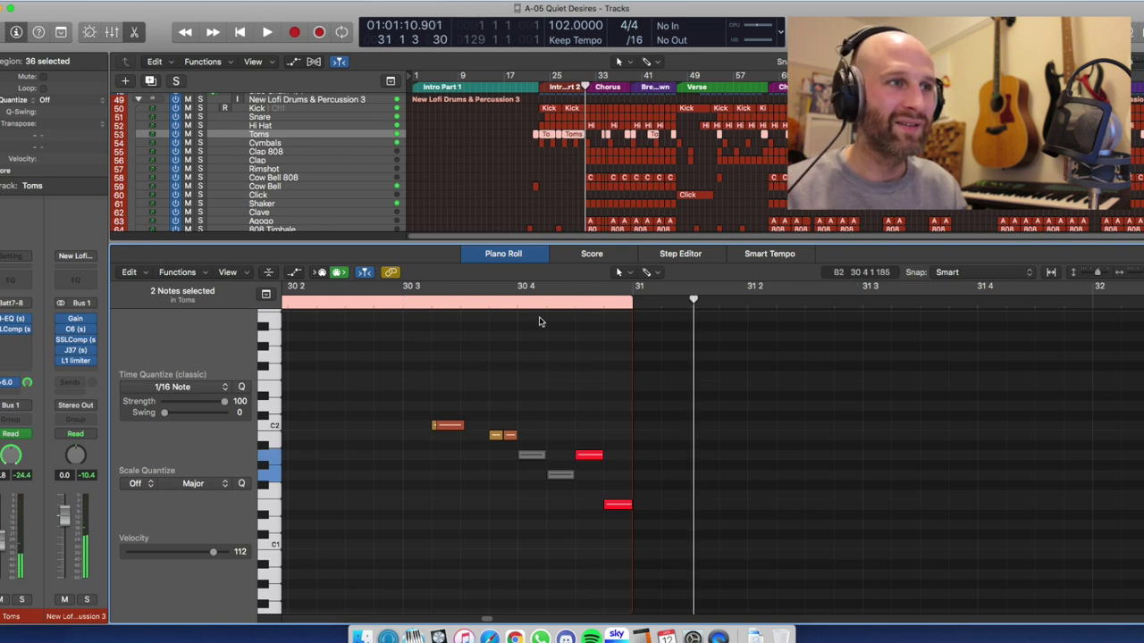
left_click(567, 304)
left_click_drag(516, 287, 574, 289)
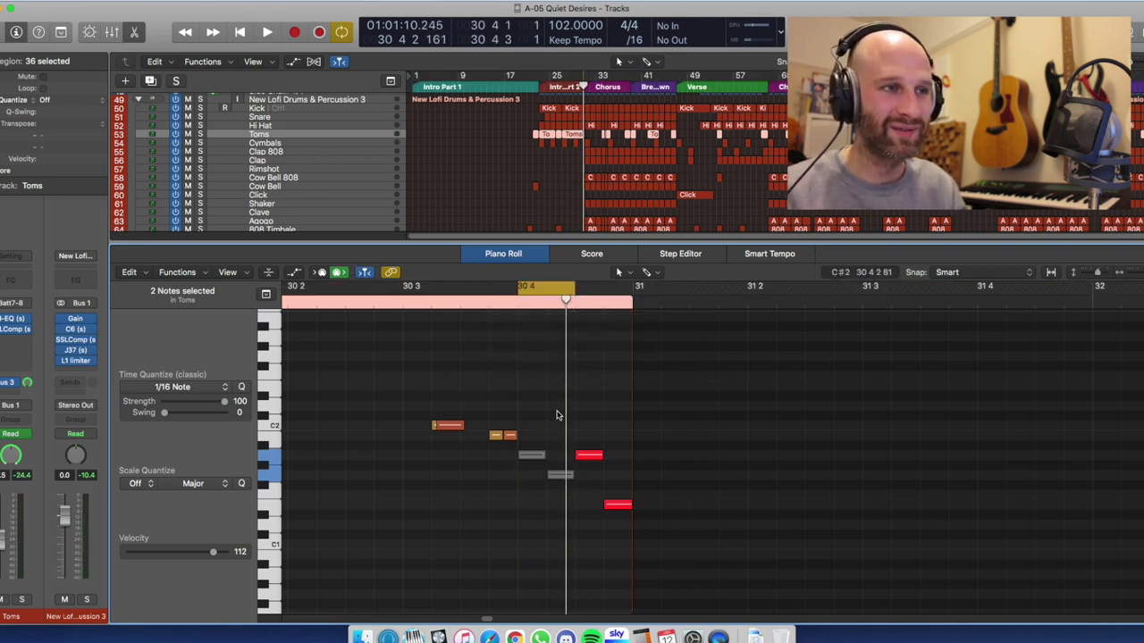
left_click(555, 397)
key("c")
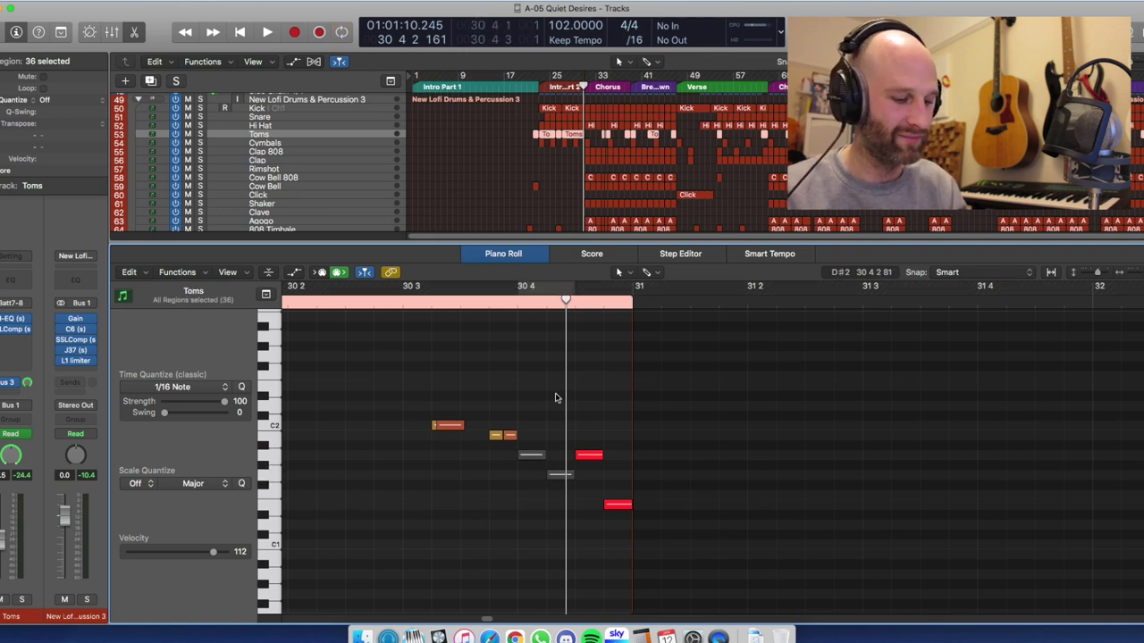
Close the Piano Roll during playback into the Chorus, solo the New Lofi Drums & Percussion 3 stack, and stop.
key("comma")
key("space")
key("p")
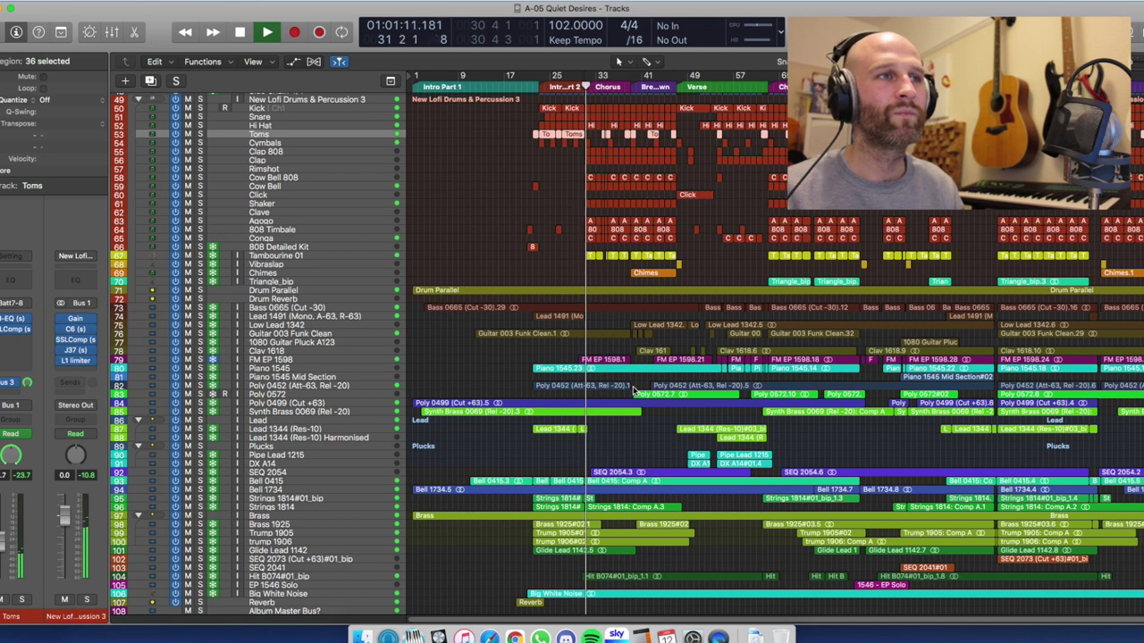
left_click(200, 99)
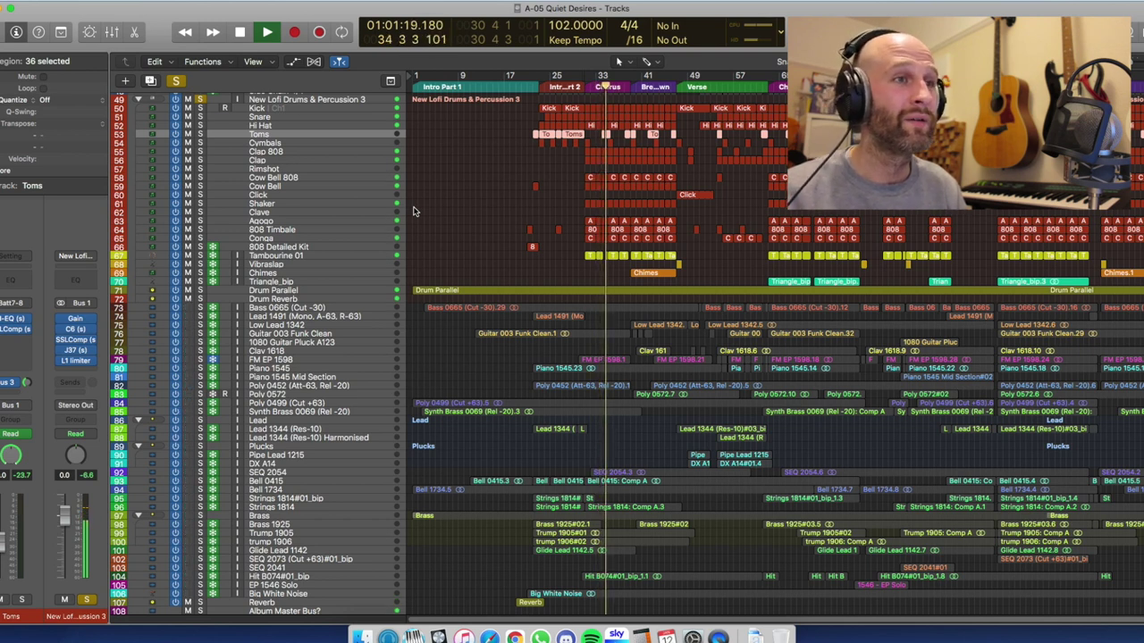
key("space")
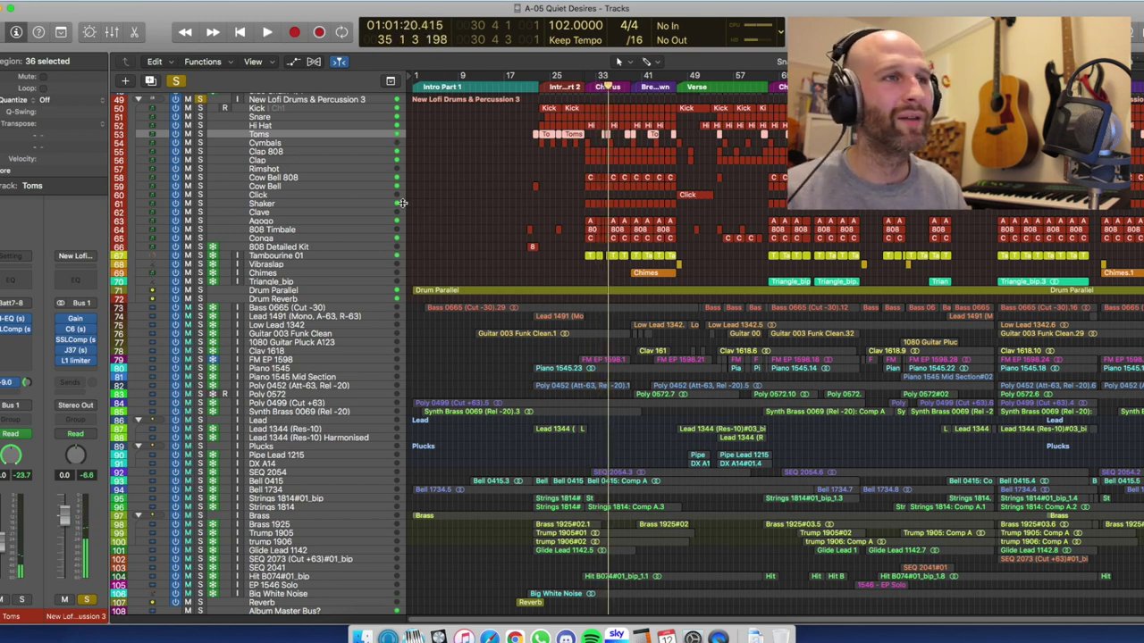
Examine the individual drum and percussion regions before bar 31 and across the Chorus at a closer scale.
key("super+Right")
key("super+Right")
key("super+Right")
key("super+Right")
key("super+Right")
key("super+Right")
key("super+Right")
key("super+Right")
key("super+Left")
key("super+Left")
key("super+Left")
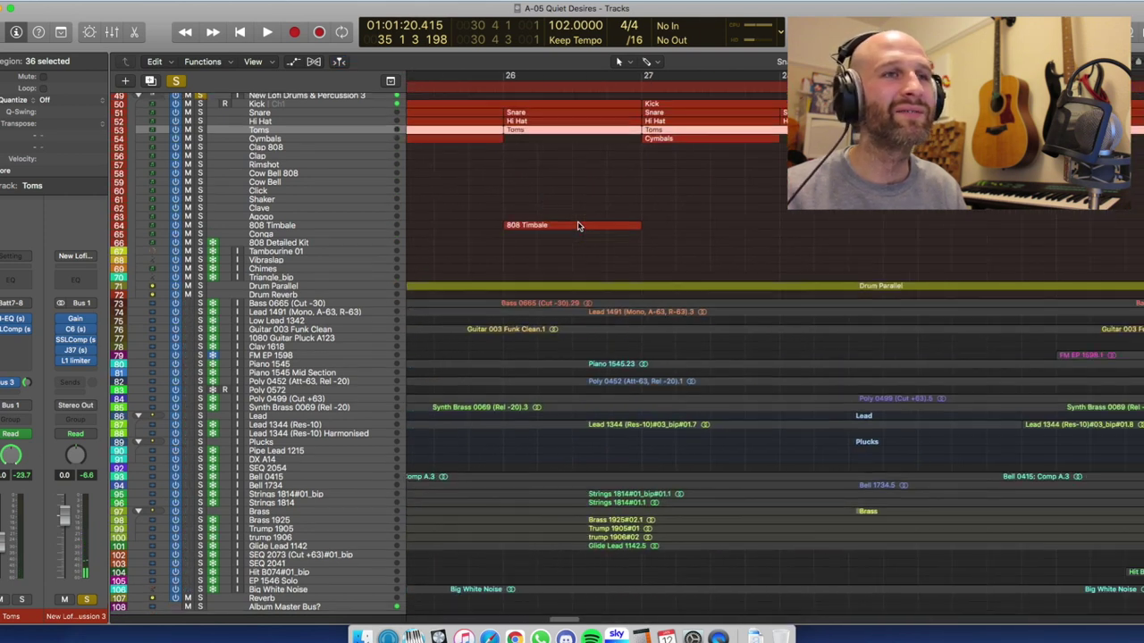
key("super+Left")
key("super+Left")
key("super+Left")
key("super+Right")
key("super+Right")
key("super+Right")
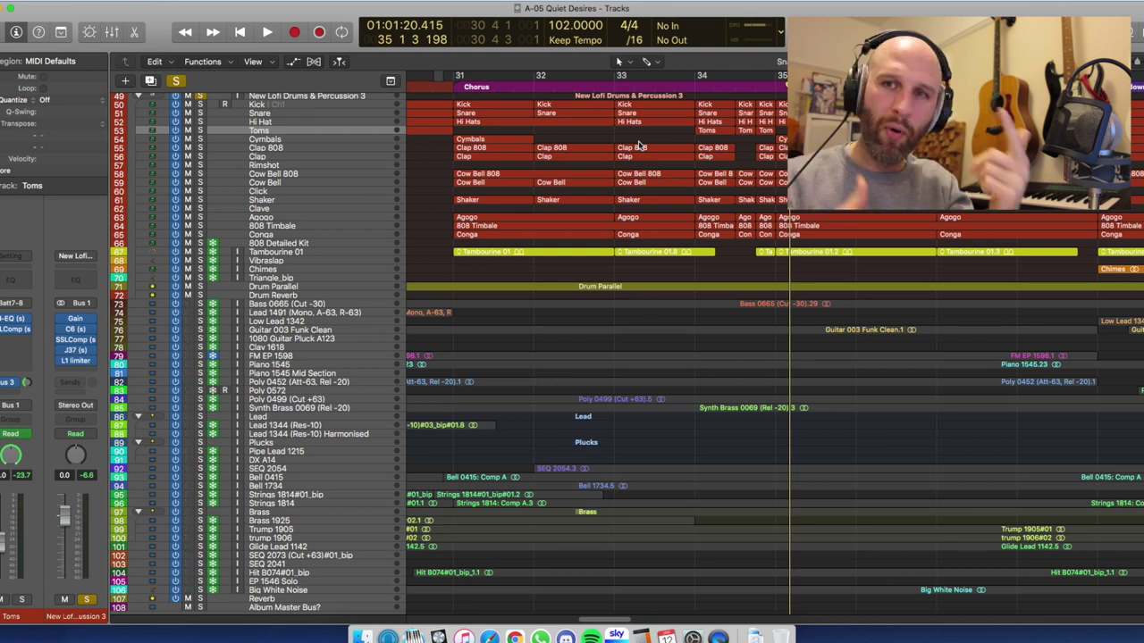
Play the soloed drums from the start of the Chorus at bar 31 into bar 35, and stop.
key("comma")
key("comma")
key("comma")
key("comma")
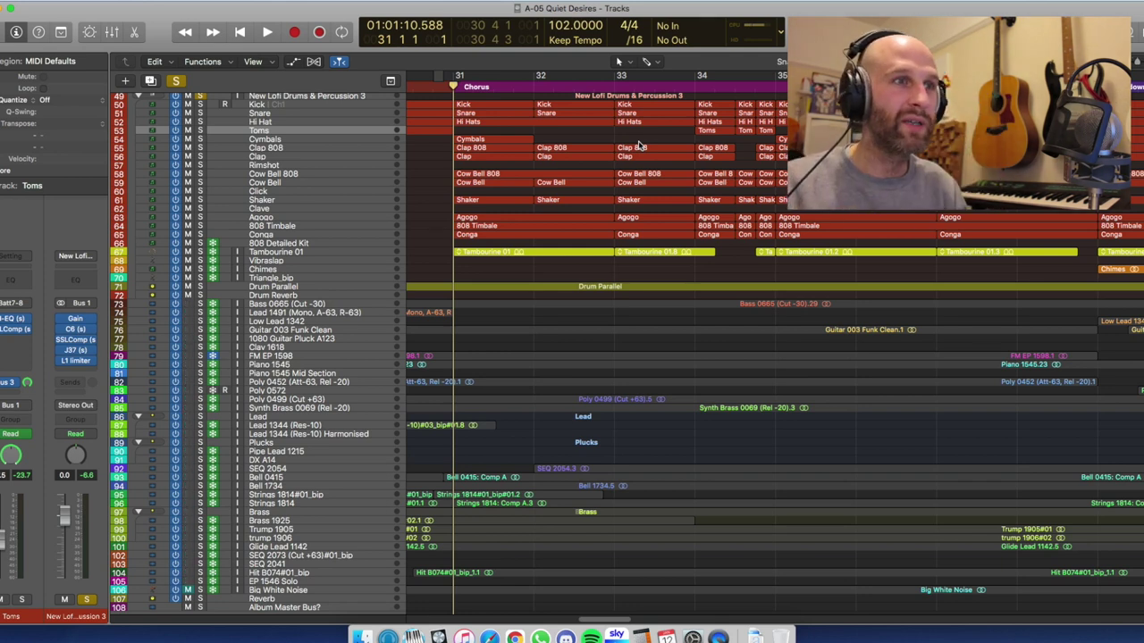
key("space")
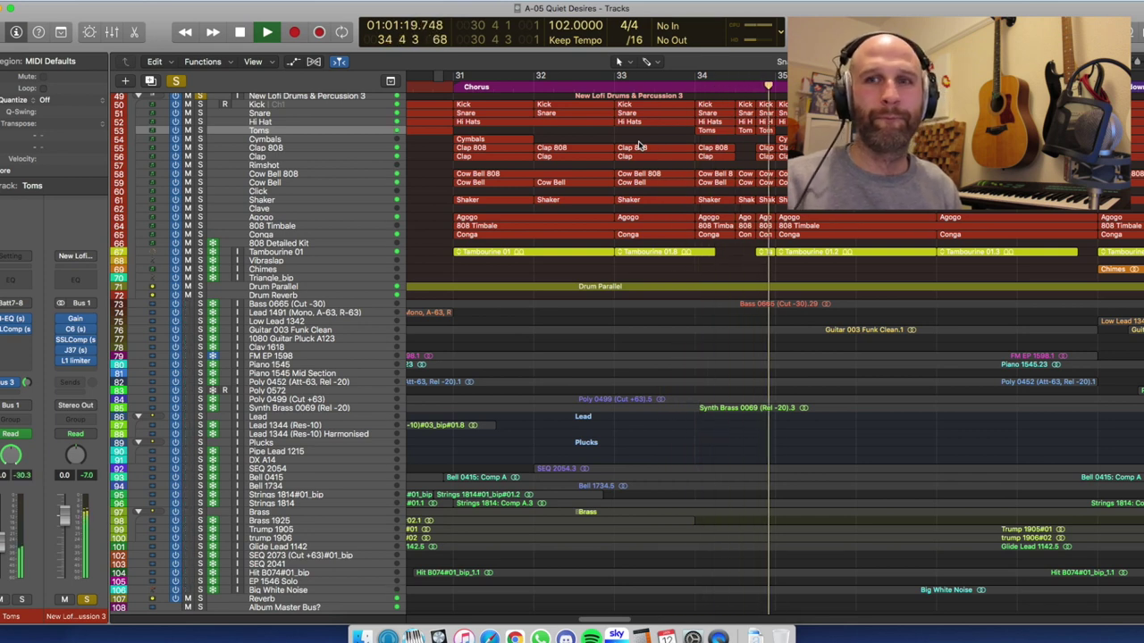
key("space")
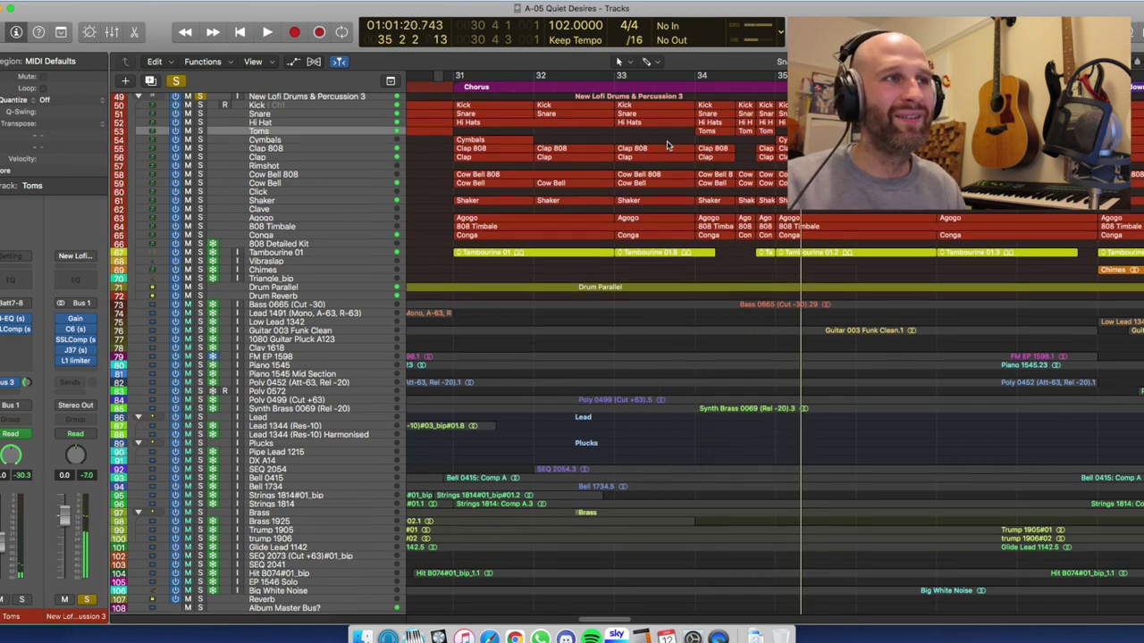
Select the drum and percussion regions in bars 31 to 34 and examine their notes around bar 34 in the Piano Roll.
scroll(667, 145, "up", 2)
left_click_drag(505, 129, 771, 269)
key("p")
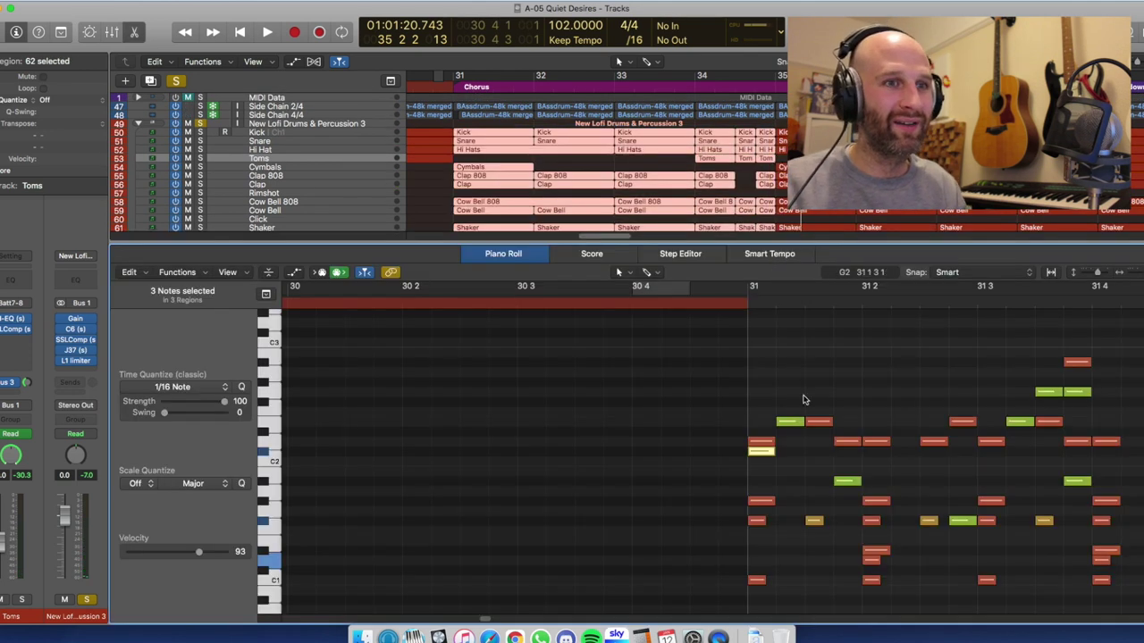
scroll(804, 420, "right", 10)
scroll(804, 423, "right", 8)
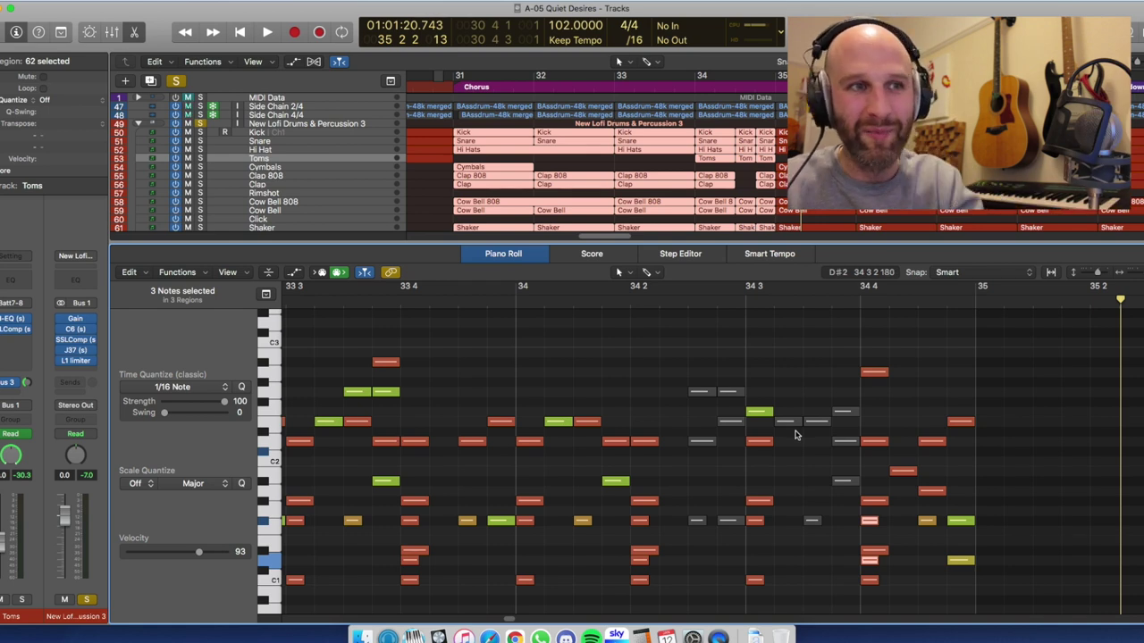
Audition the percussion notes from bar 34 up to bar 35, and close the Piano Roll.
left_click(515, 303)
key("space")
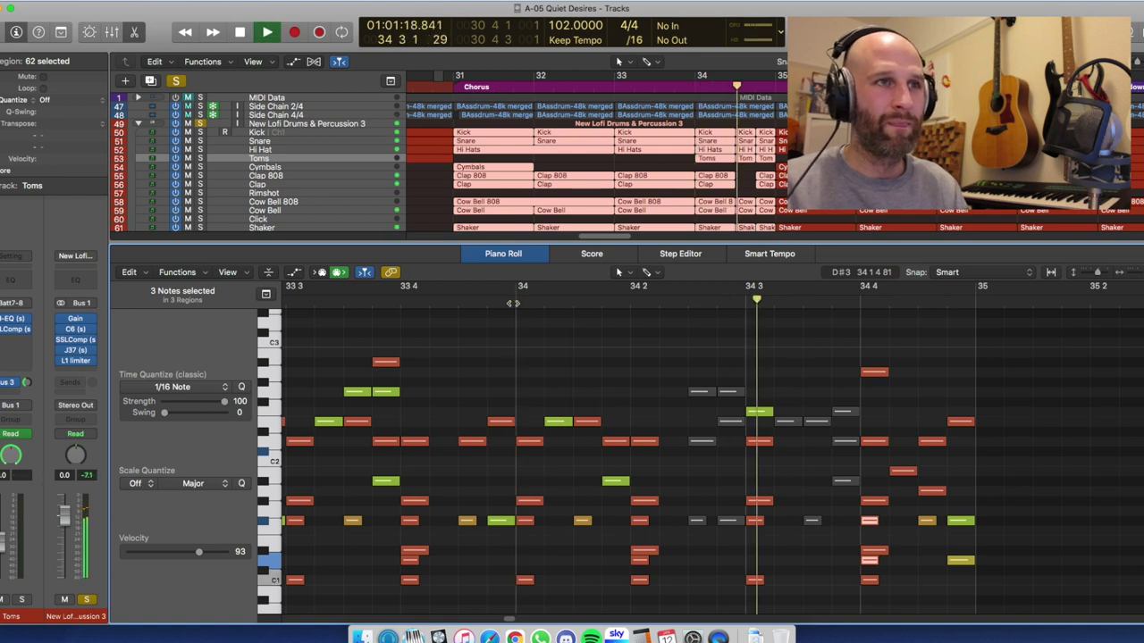
key("space")
key("e")
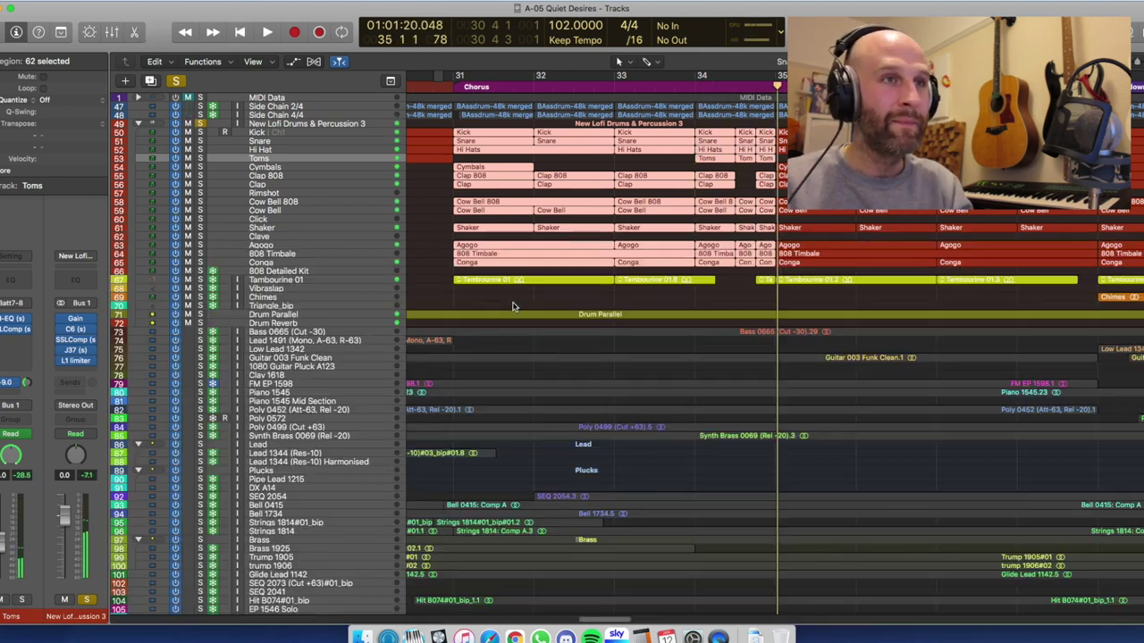
Deselect the regions, clear the drum solo, and play the full mix from bar 34 into bar 35.
left_click(742, 284)
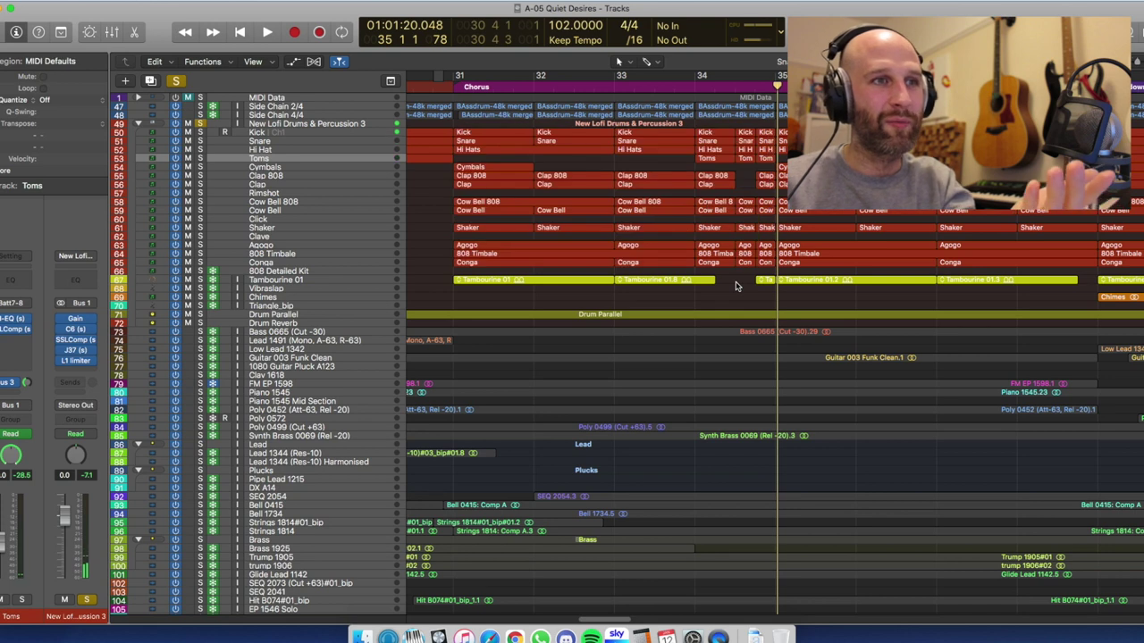
left_click(176, 81)
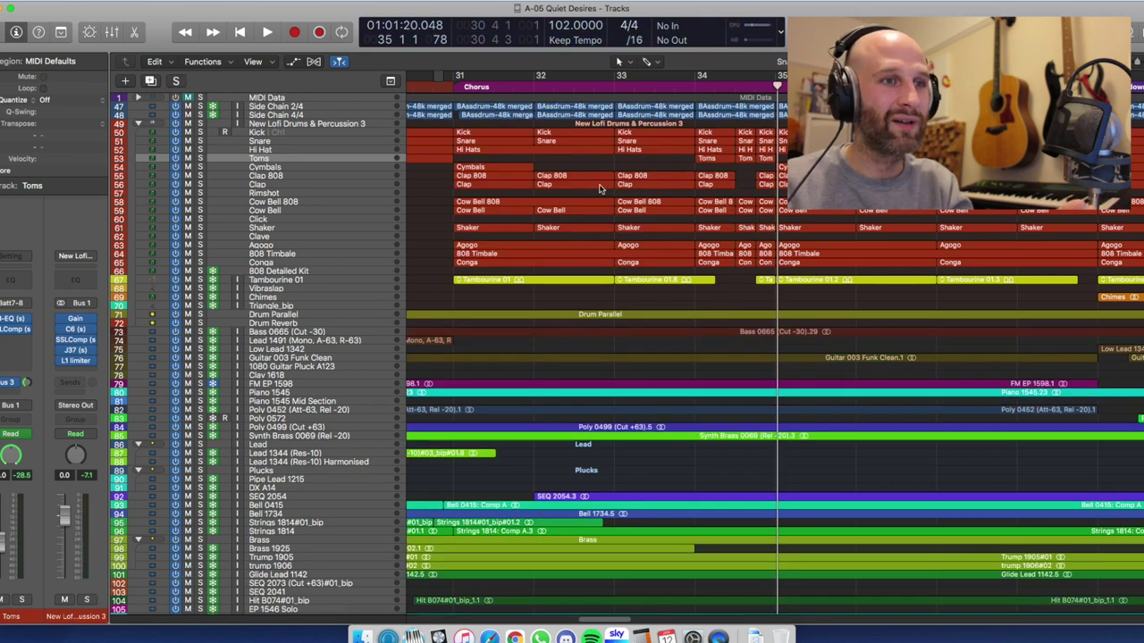
scroll(800, 313, "down", 3)
key("comma")
key("comma")
key("period")
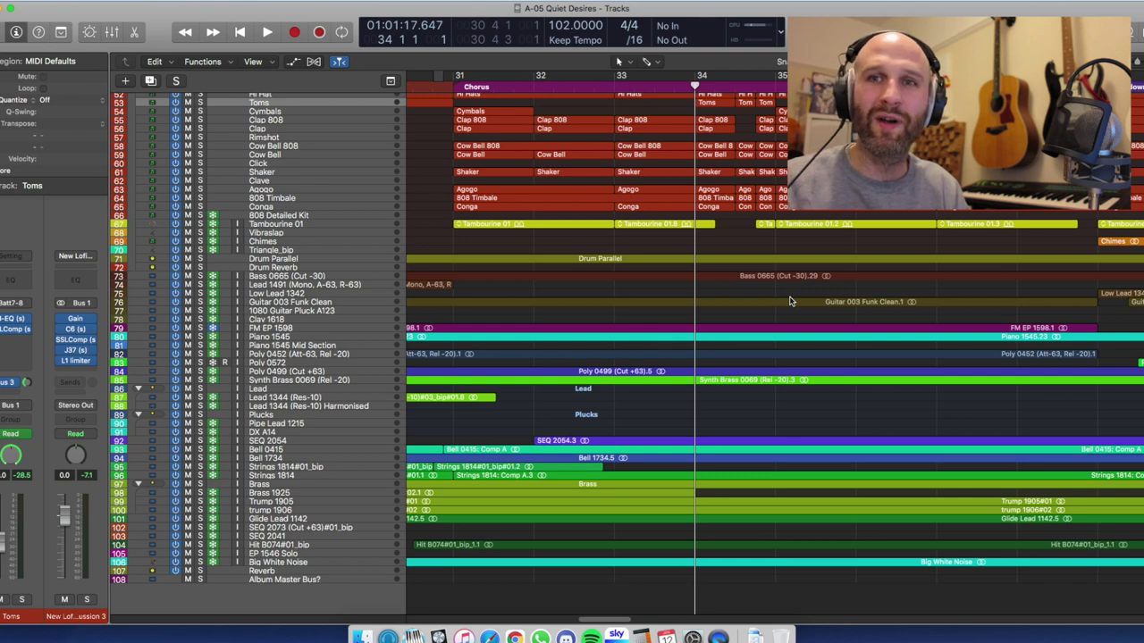
key("space")
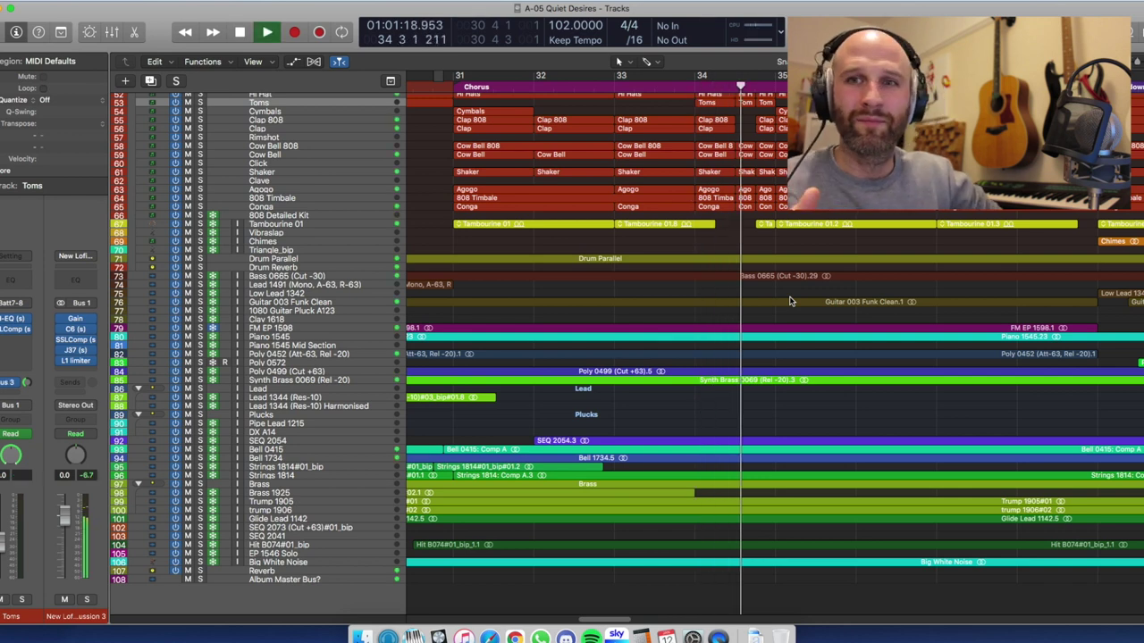
key("space")
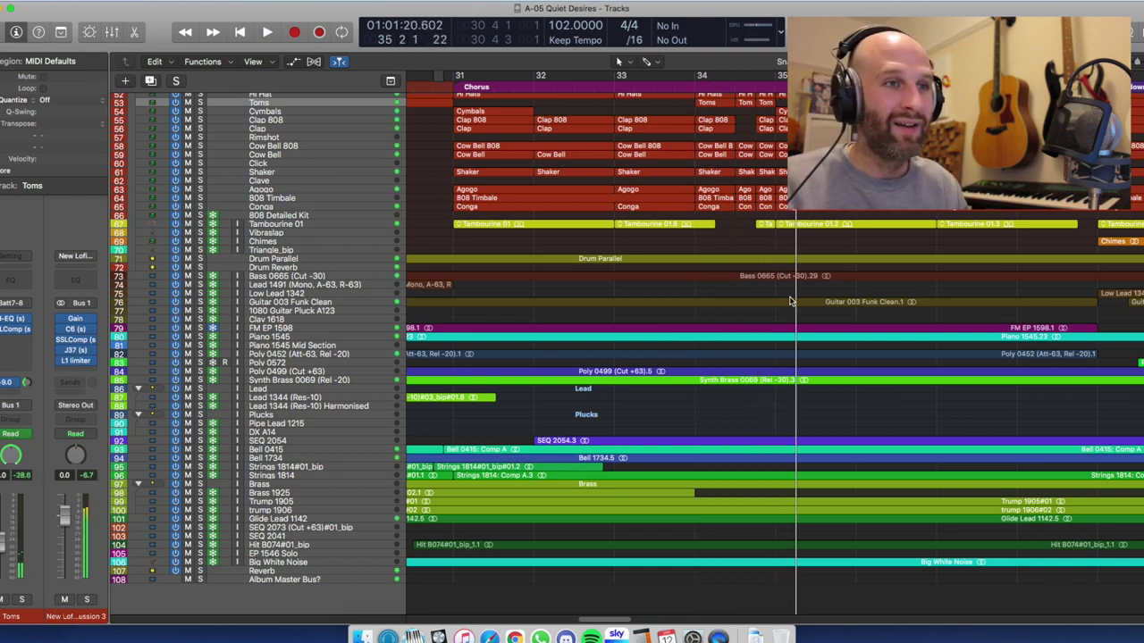
Enlarge the tracks to examine the instrument waveforms around bar 34, and replay that bar from its start.
scroll(758, 398, "up", 7)
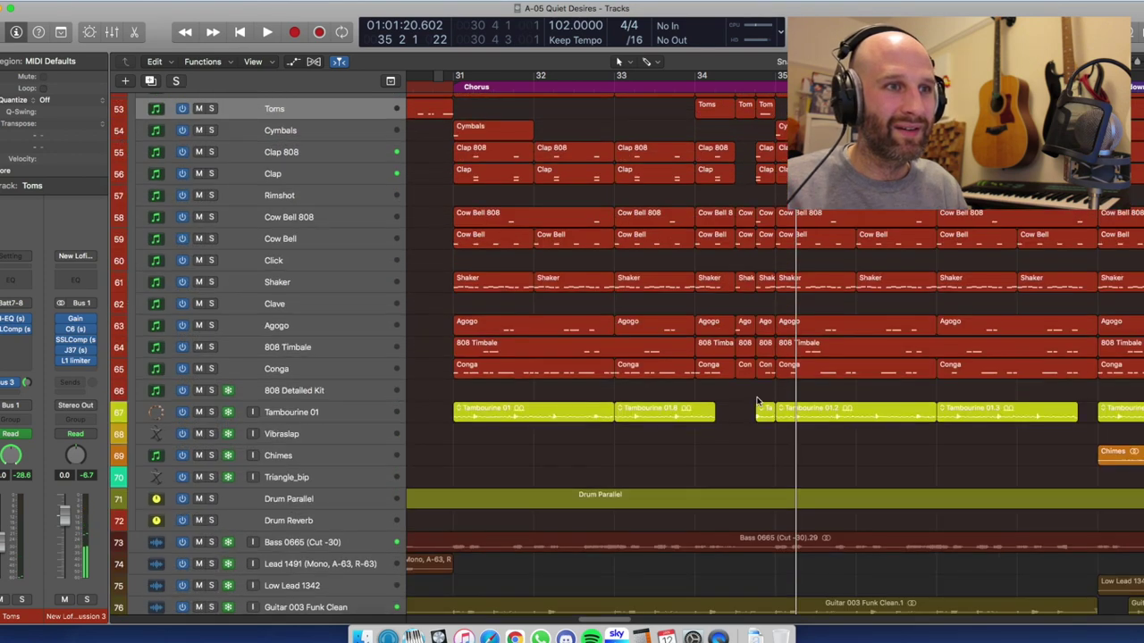
scroll(757, 398, "down", 15)
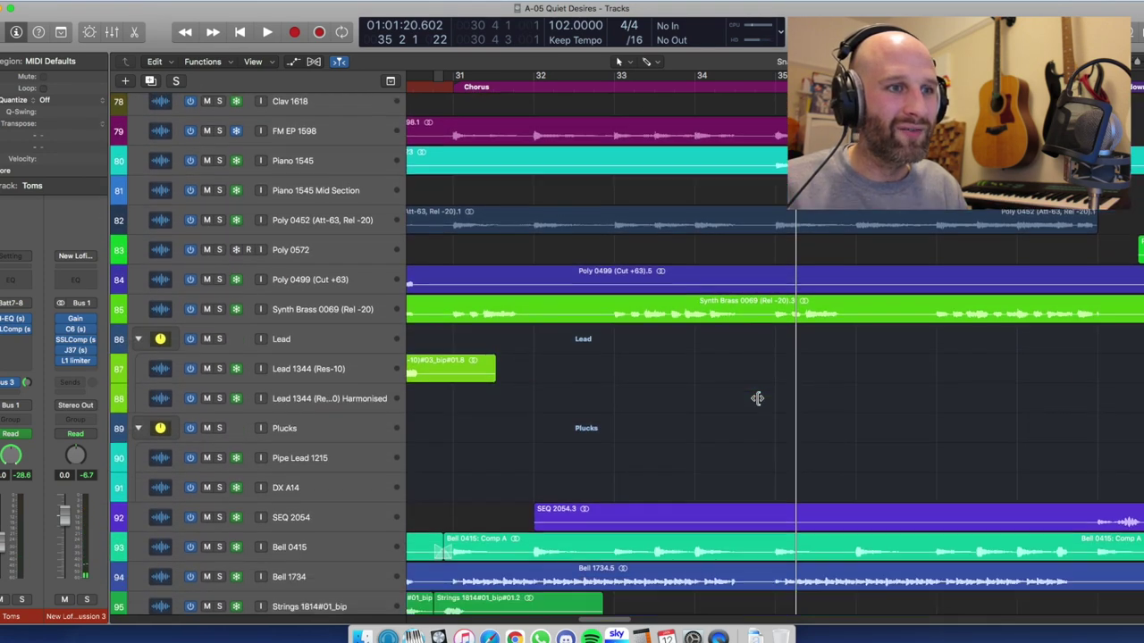
scroll(758, 399, "down", 3)
scroll(758, 399, "up", 3)
scroll(758, 401, "down", 5)
scroll(758, 401, "up", 2)
scroll(758, 401, "up", 5)
key("comma")
key("comma")
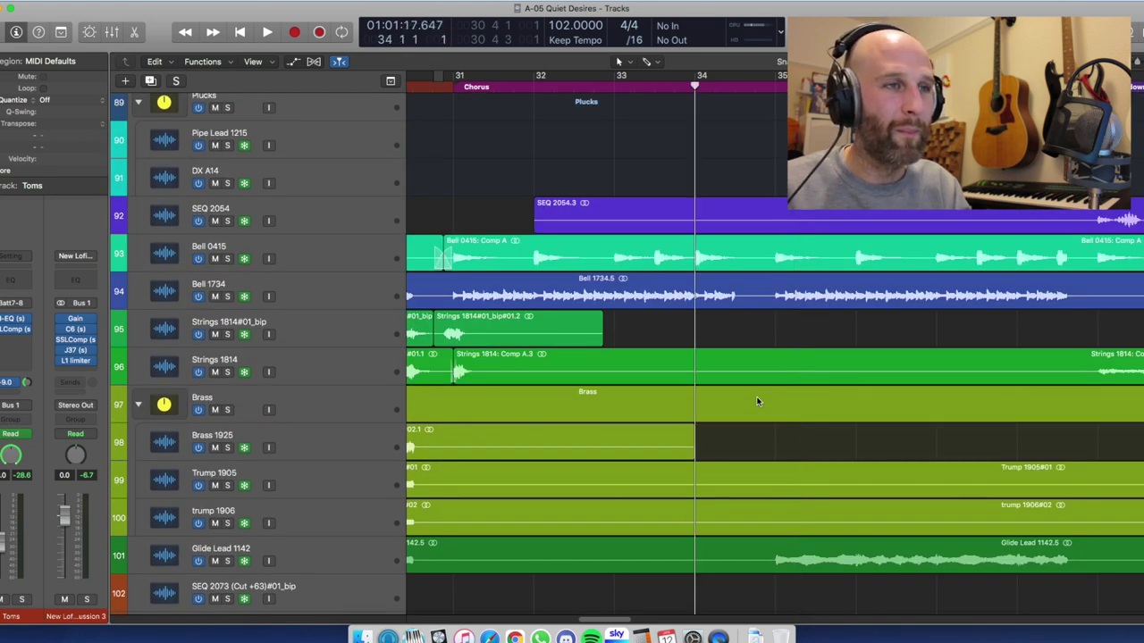
key("space")
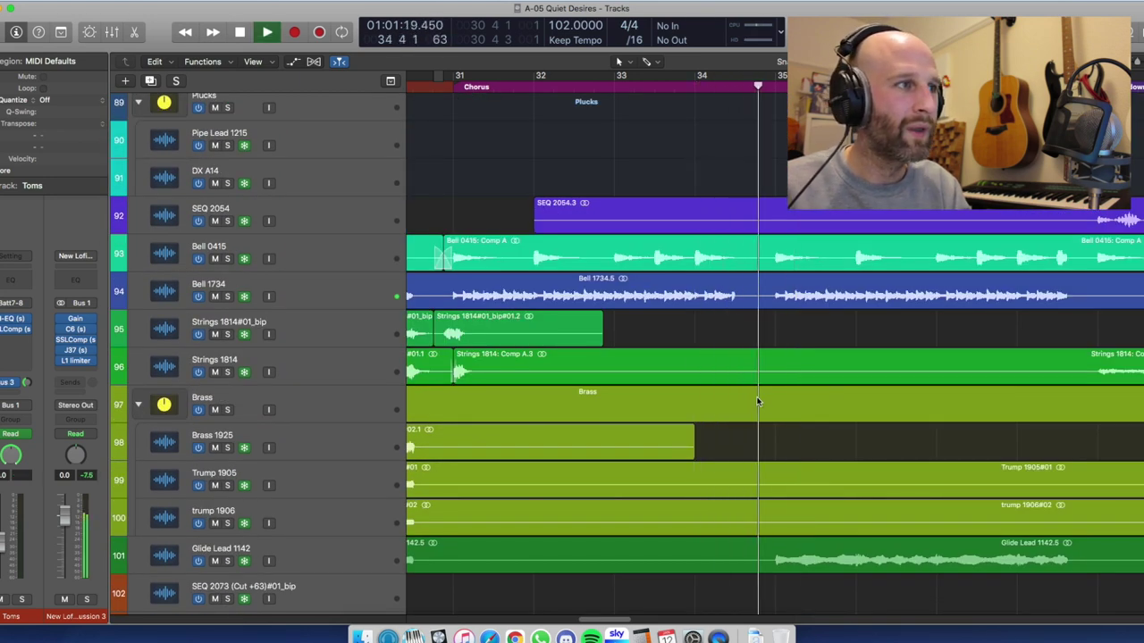
key("space")
Look through the instrument tracks for the part playing in bar 34, audition FM EP 1598 soloed, and clear its solo.
scroll(758, 400, "down", 5)
scroll(761, 399, "up", 10)
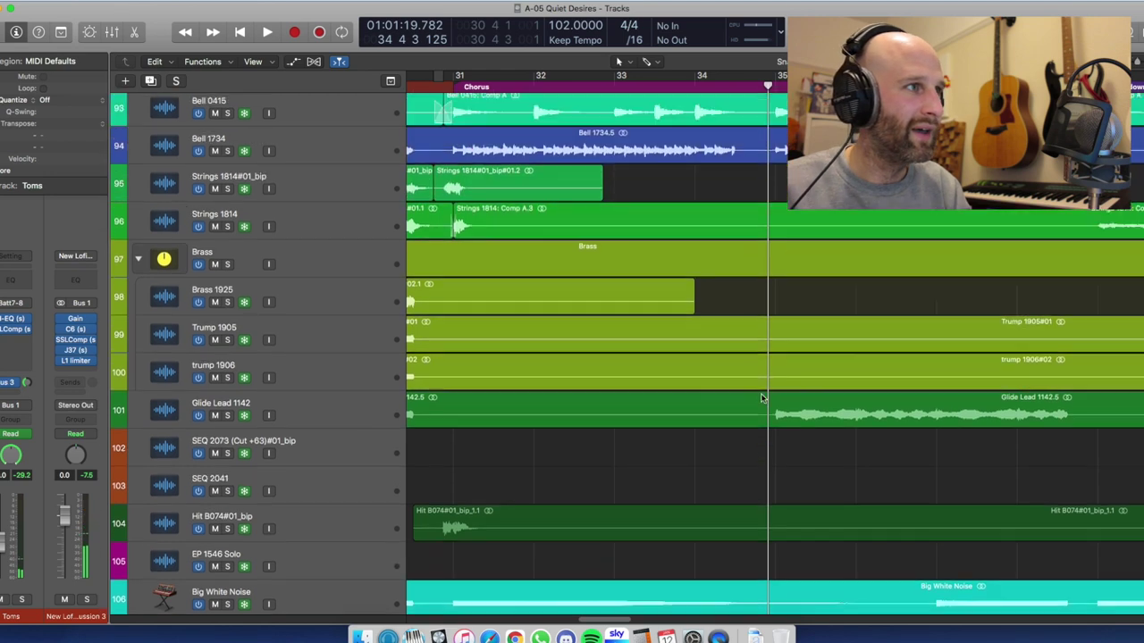
scroll(761, 399, "up", 4)
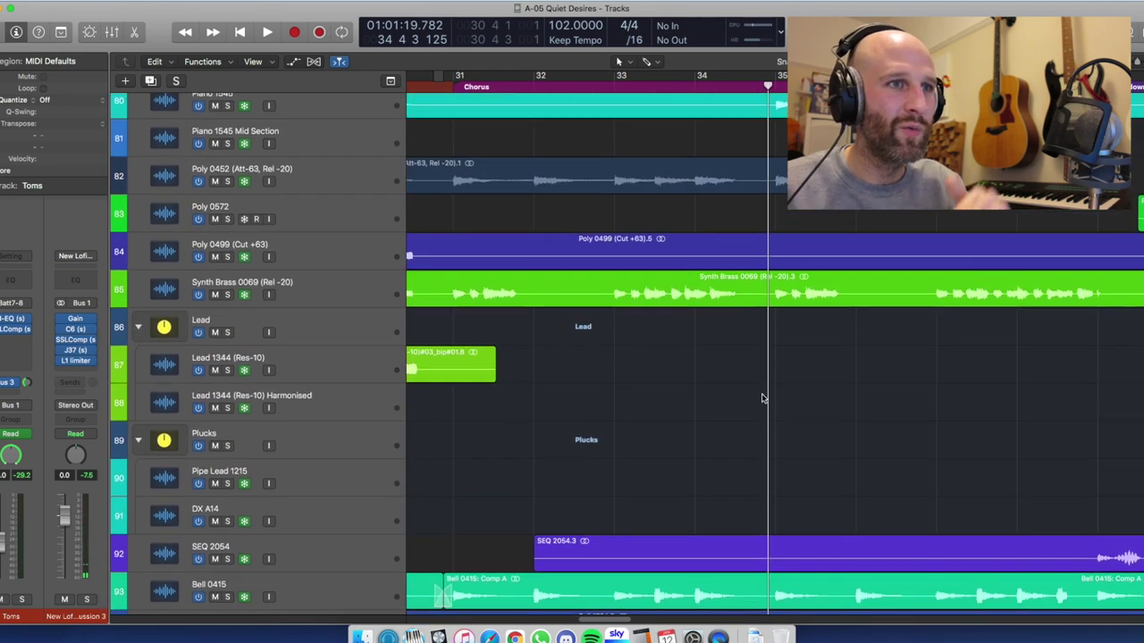
scroll(761, 399, "up", 6)
left_click(228, 385)
key("comma")
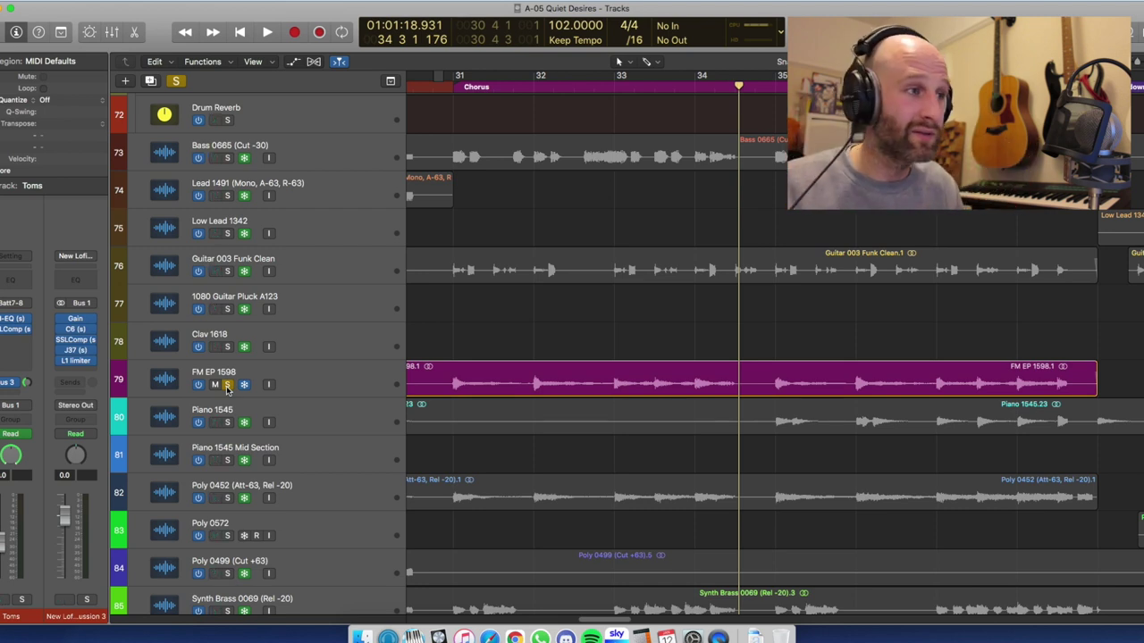
left_click(227, 385)
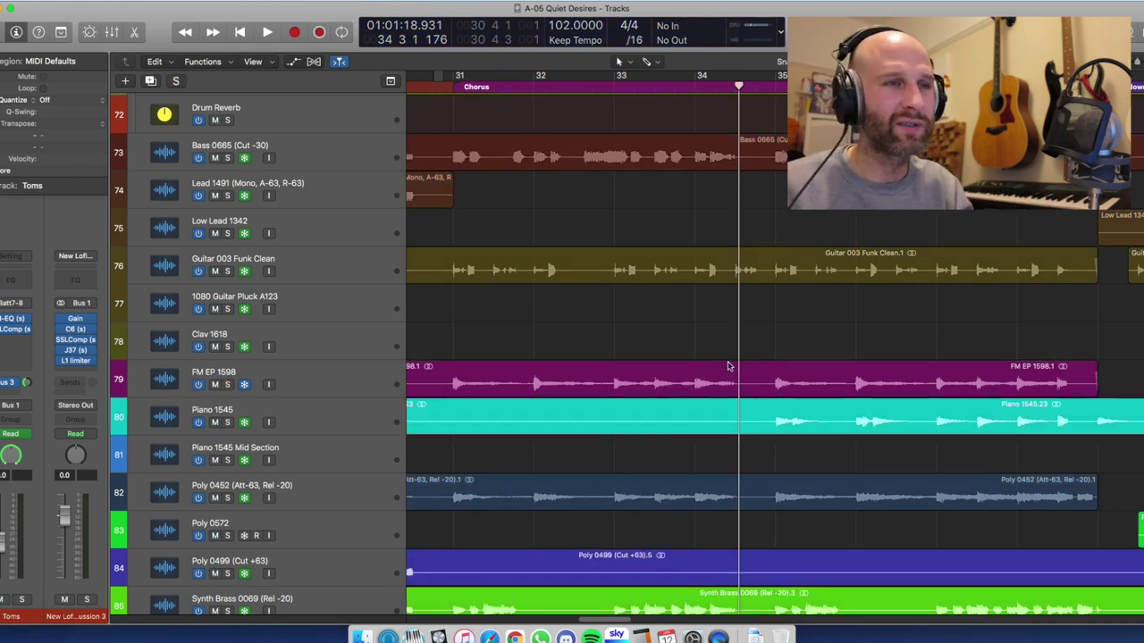
Return the playhead to bar 34, replay the full mix into bar 35, and stop.
key("comma")
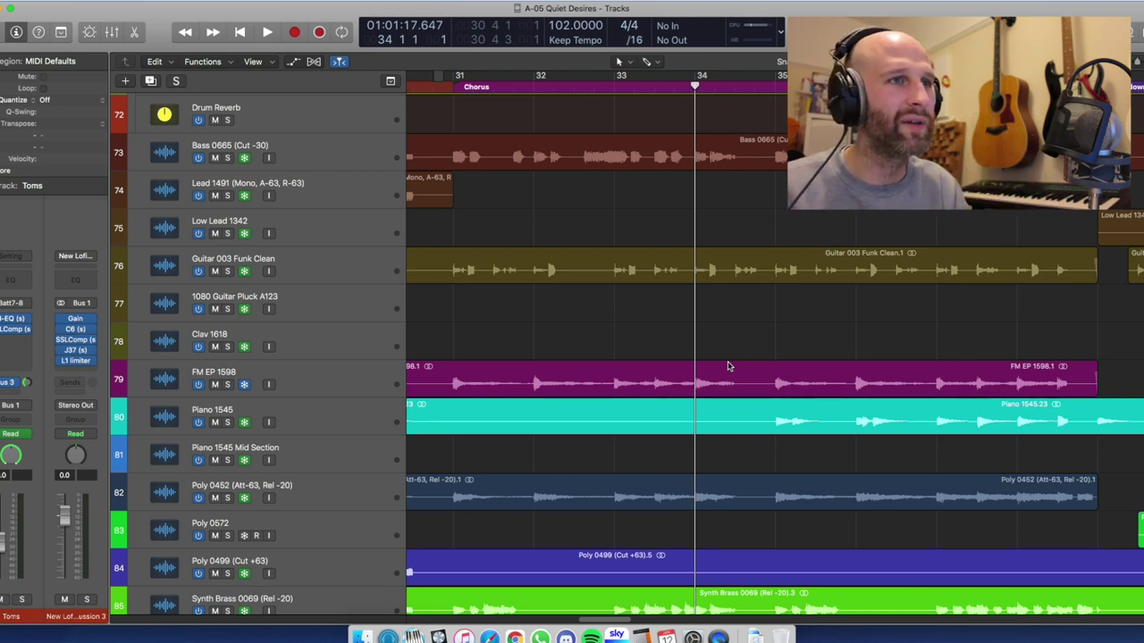
key("space")
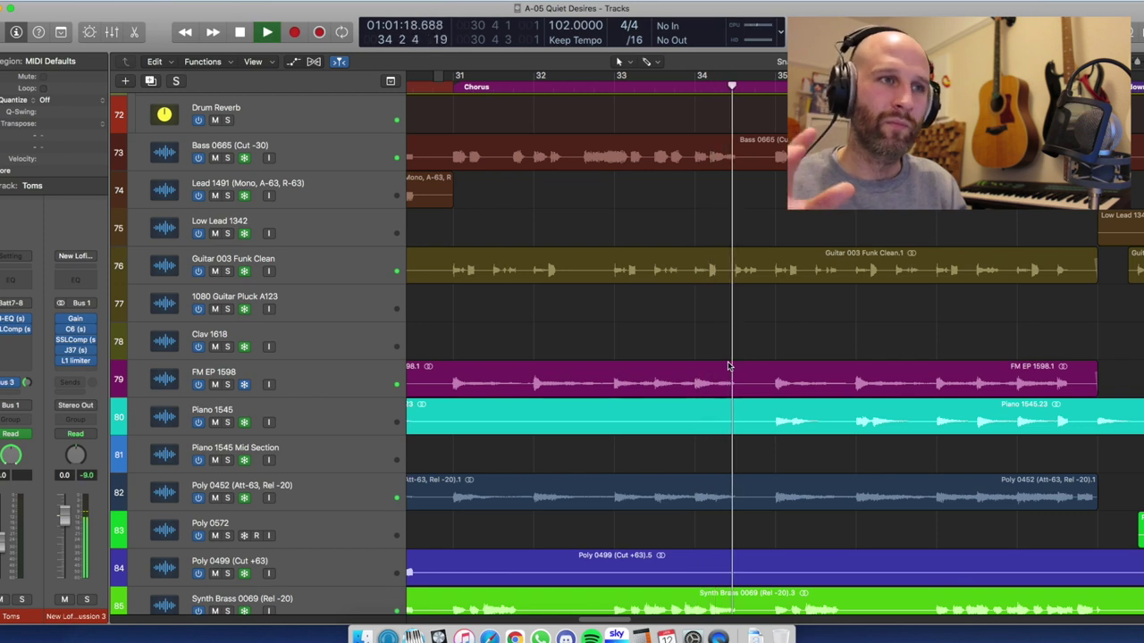
key("space")
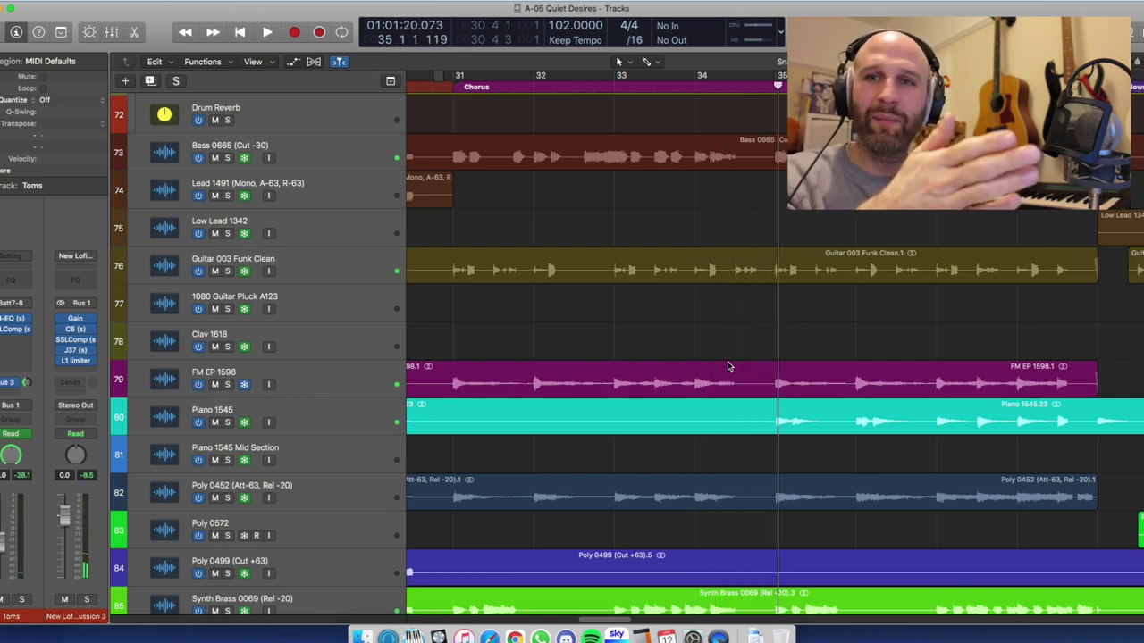
Play the full mix from bar 35 into bar 37 with the tracks reduced in height, and return the playhead to bar 35.
key("space")
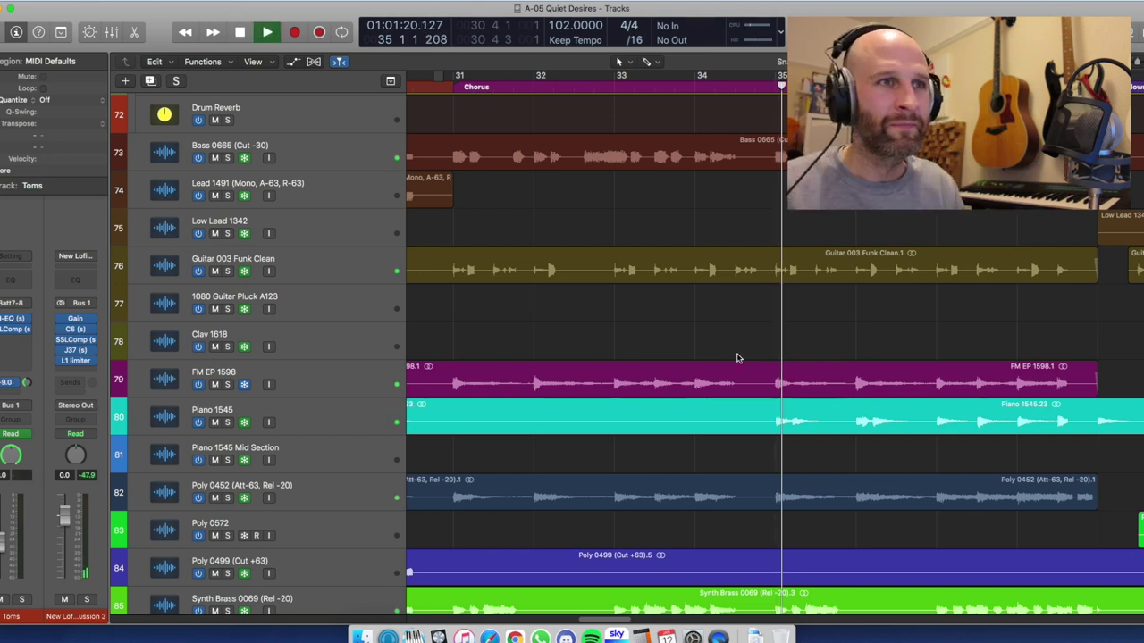
key("super+Up")
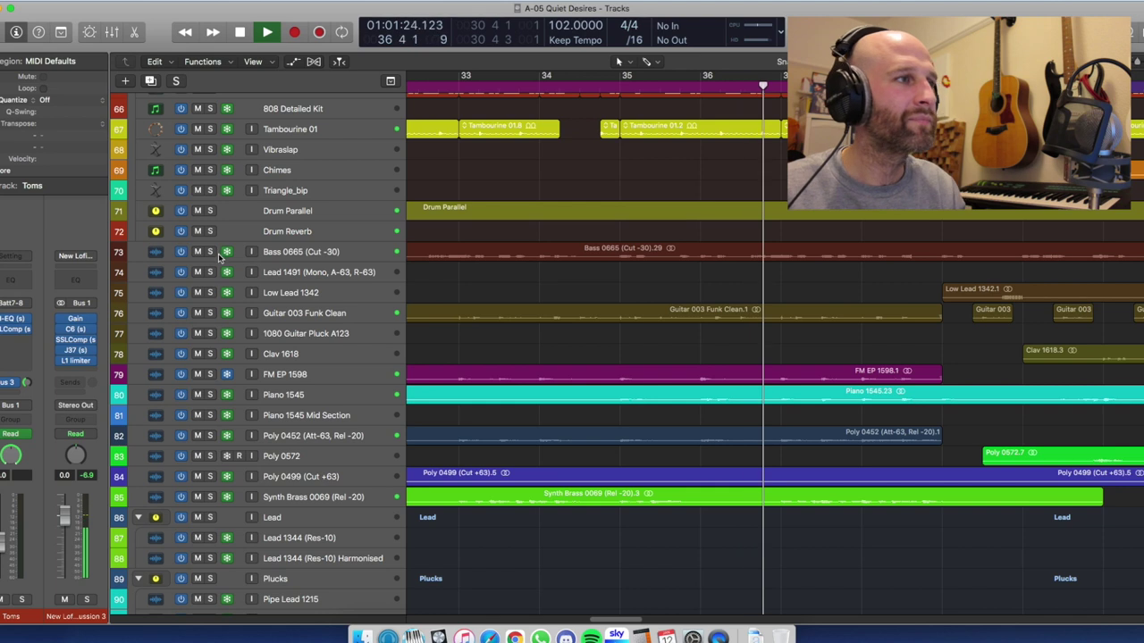
key("space")
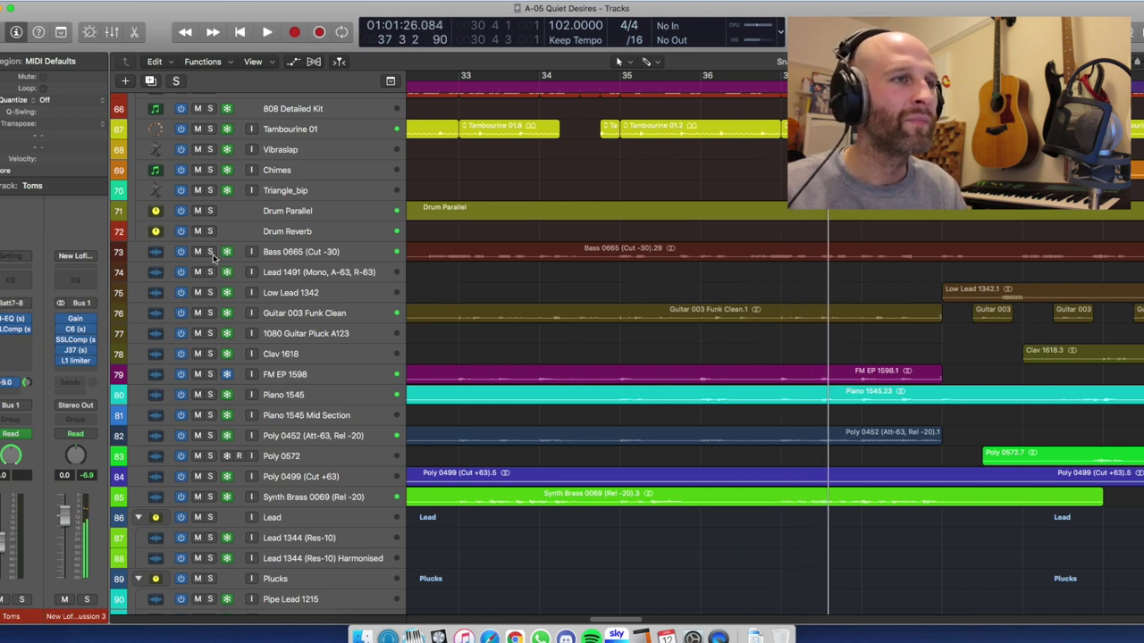
key("comma")
key("comma")
key("comma")
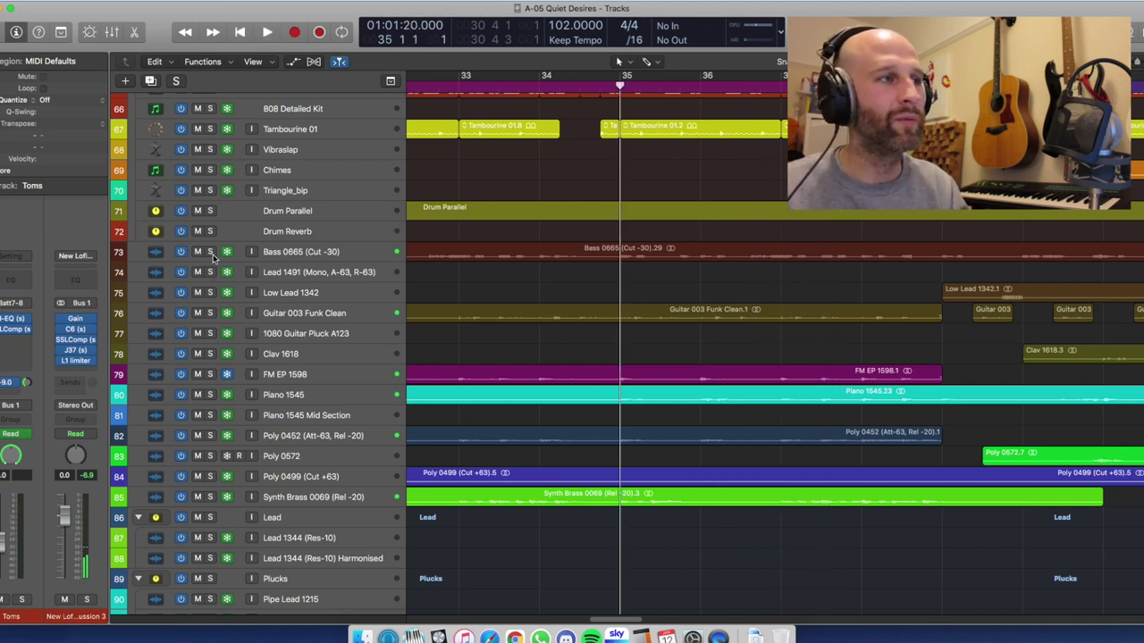
Replay the mix from bar 35, audition Bass 0665 (Cut -30) soloed during bar 36, stop, and clear its solo.
key("space")
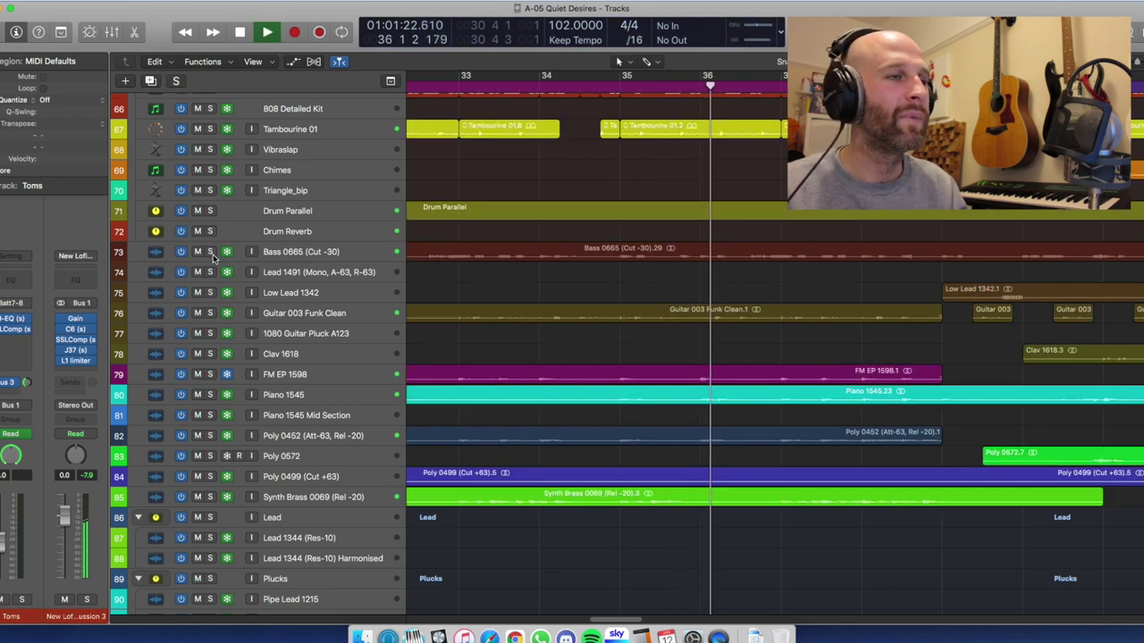
left_click(212, 254)
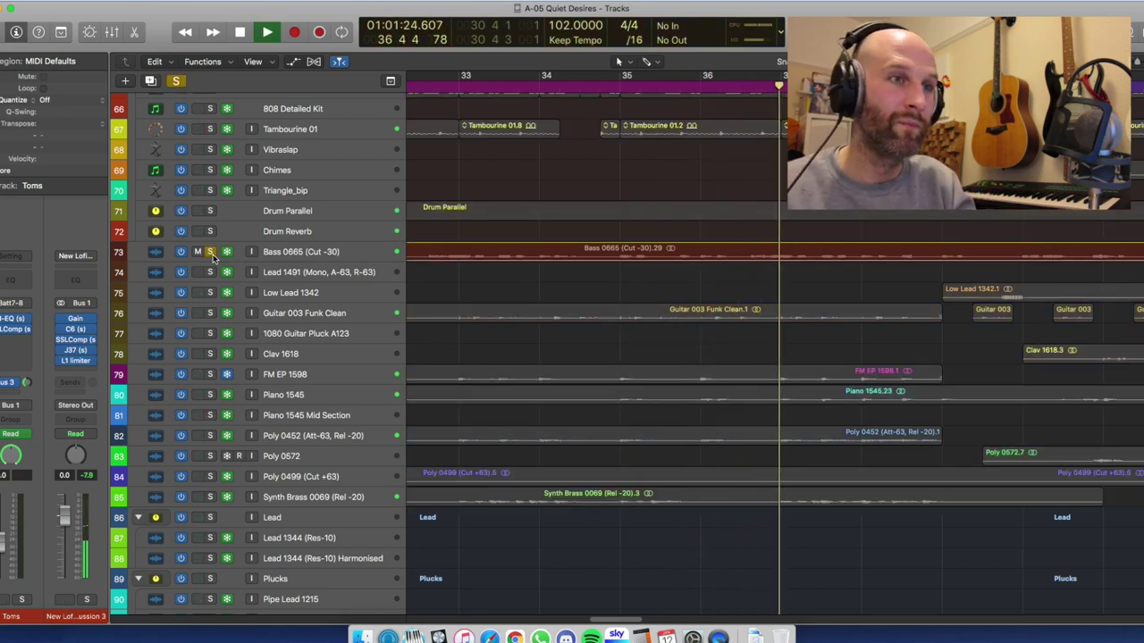
key("space")
left_click(212, 253)
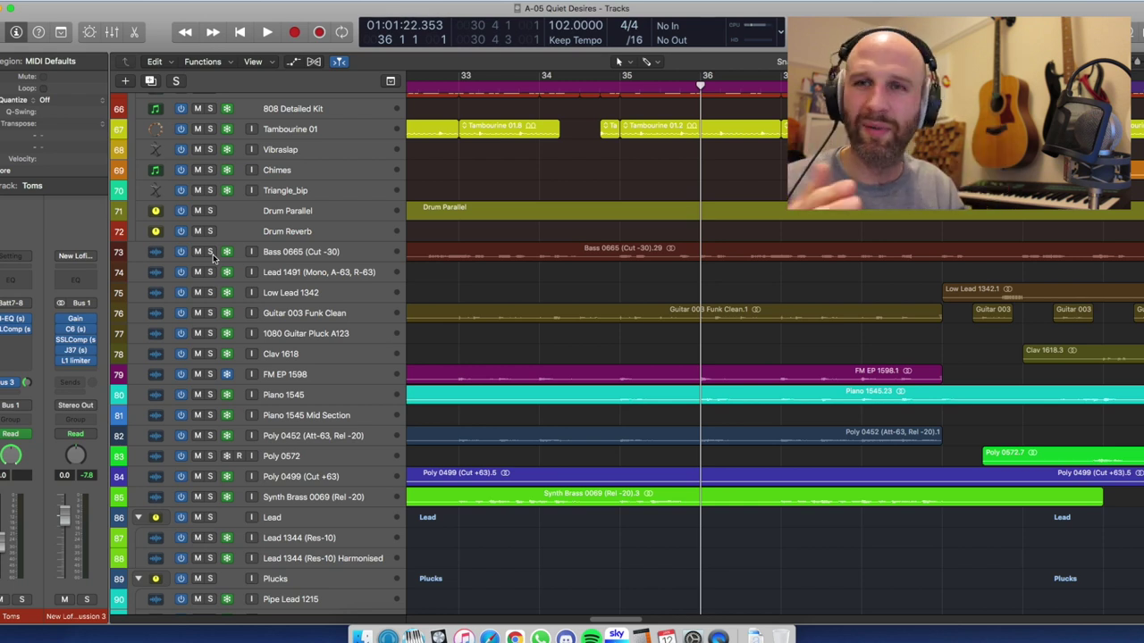
Play the full mix from bar 36, audition Guitar 003 Funk Clean soloed from the same bar, and clear its solo.
key("space")
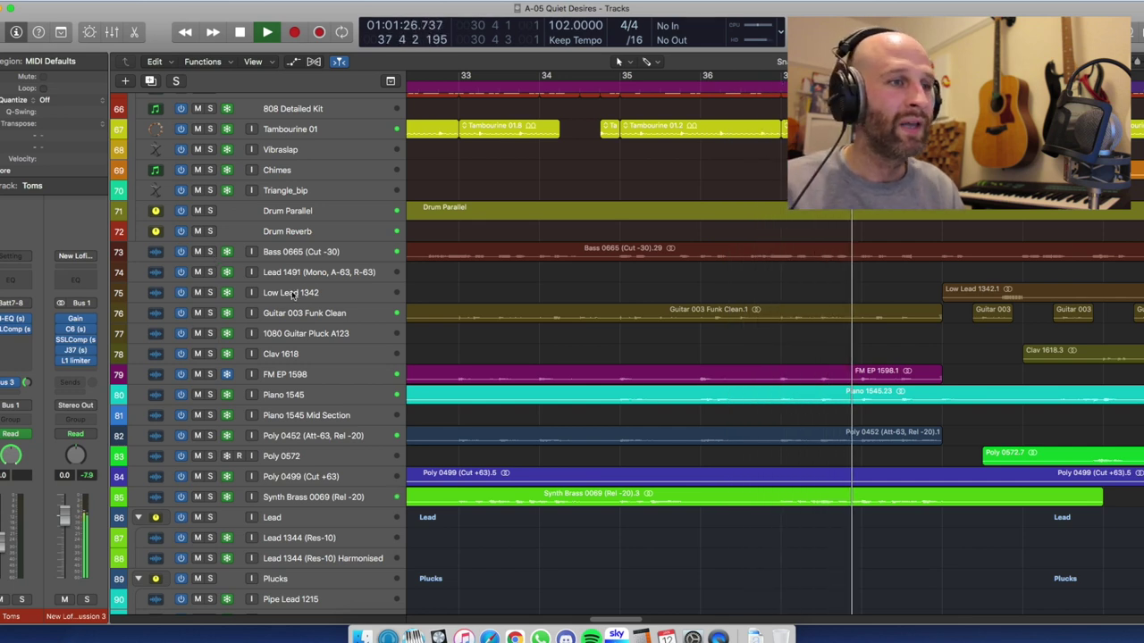
key("space")
left_click(211, 312)
key("space")
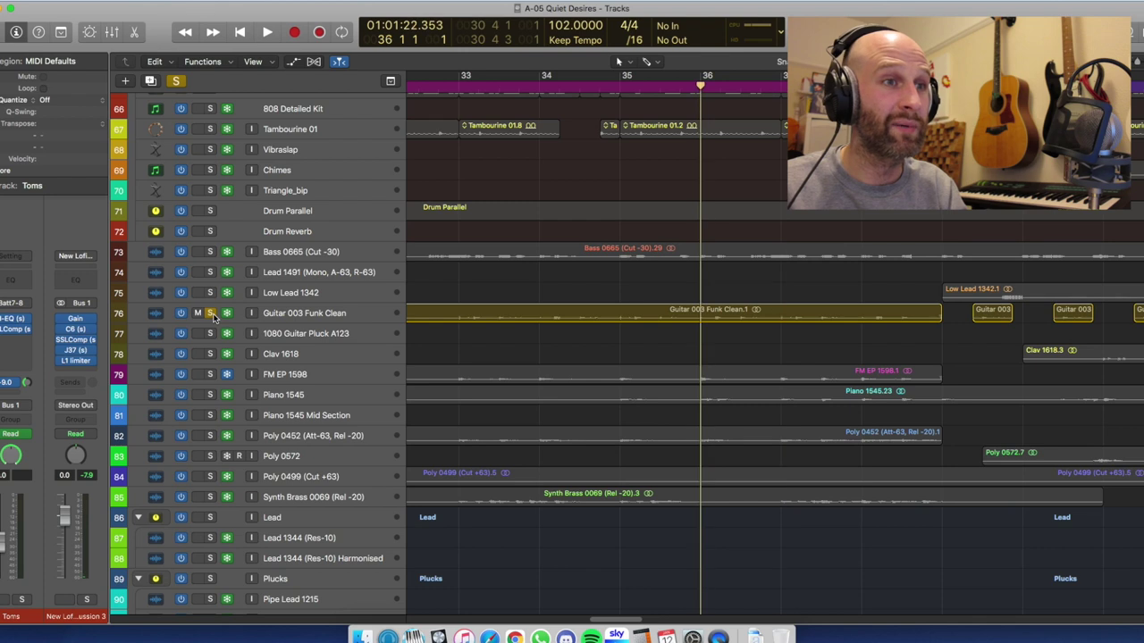
key("space")
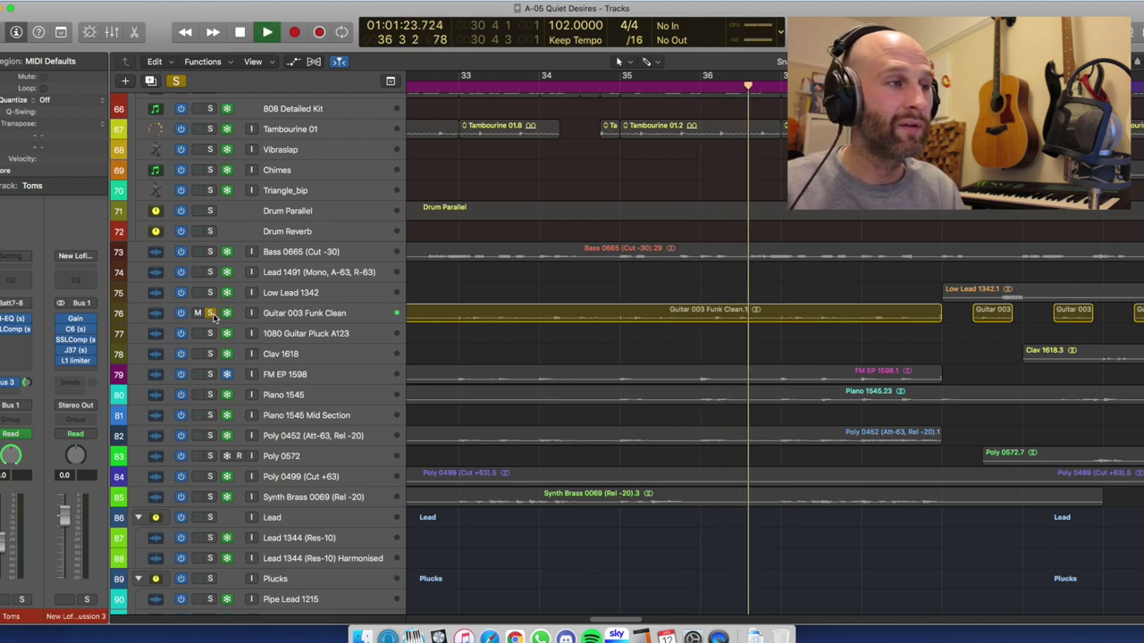
key("space")
left_click(211, 312)
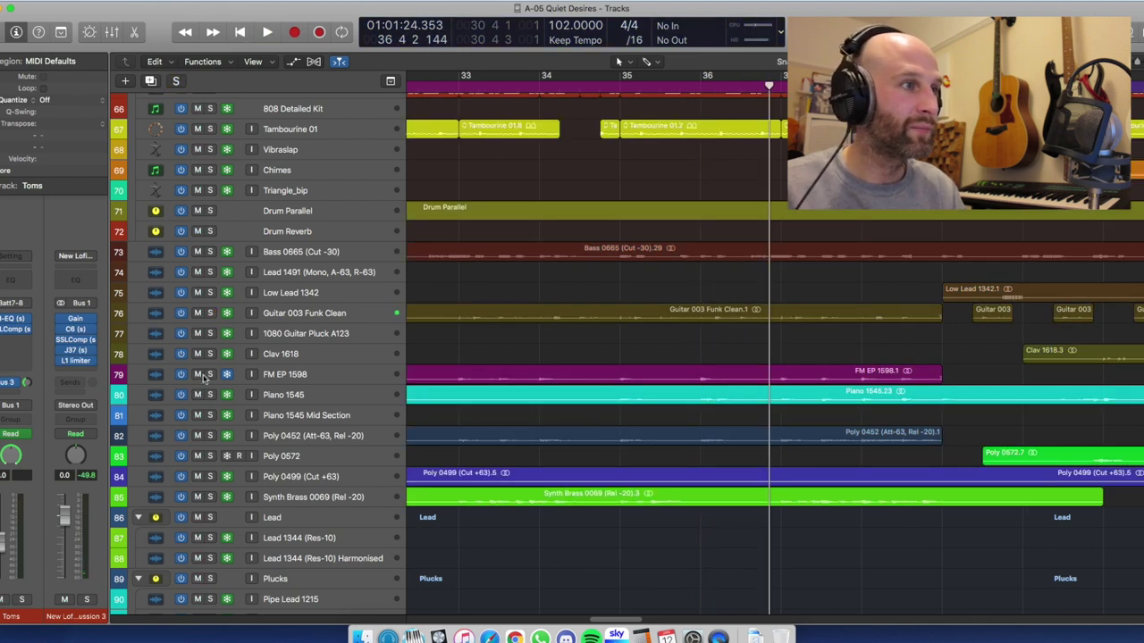
Solo FM EP 1598 and audition it from bar 35 into bar 37.
left_click(210, 375)
key("comma")
key("comma")
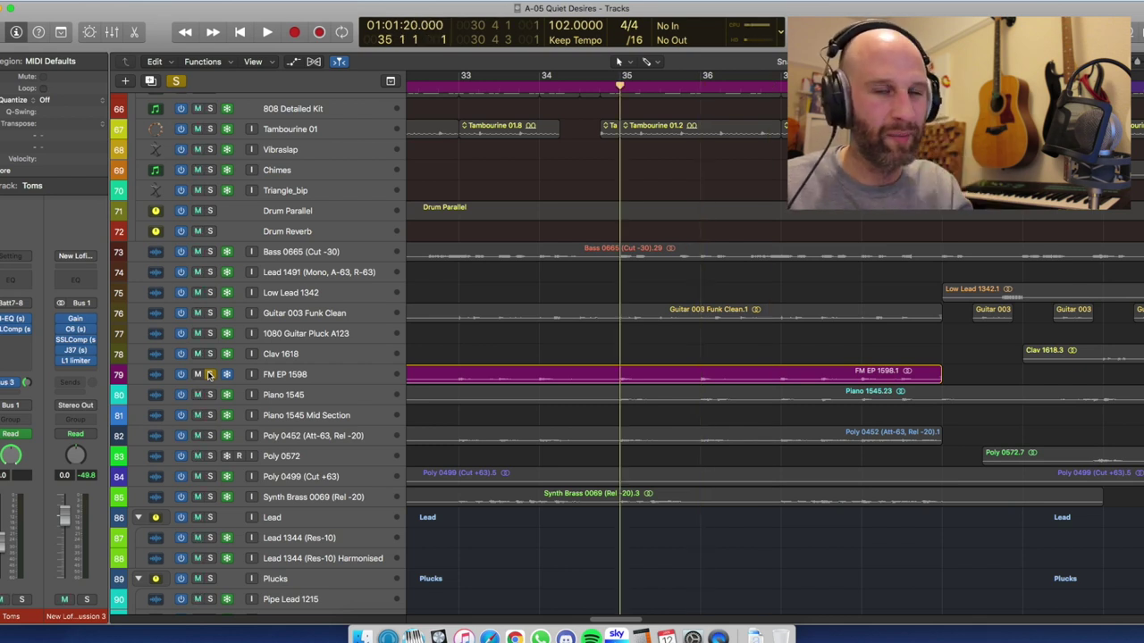
key("space")
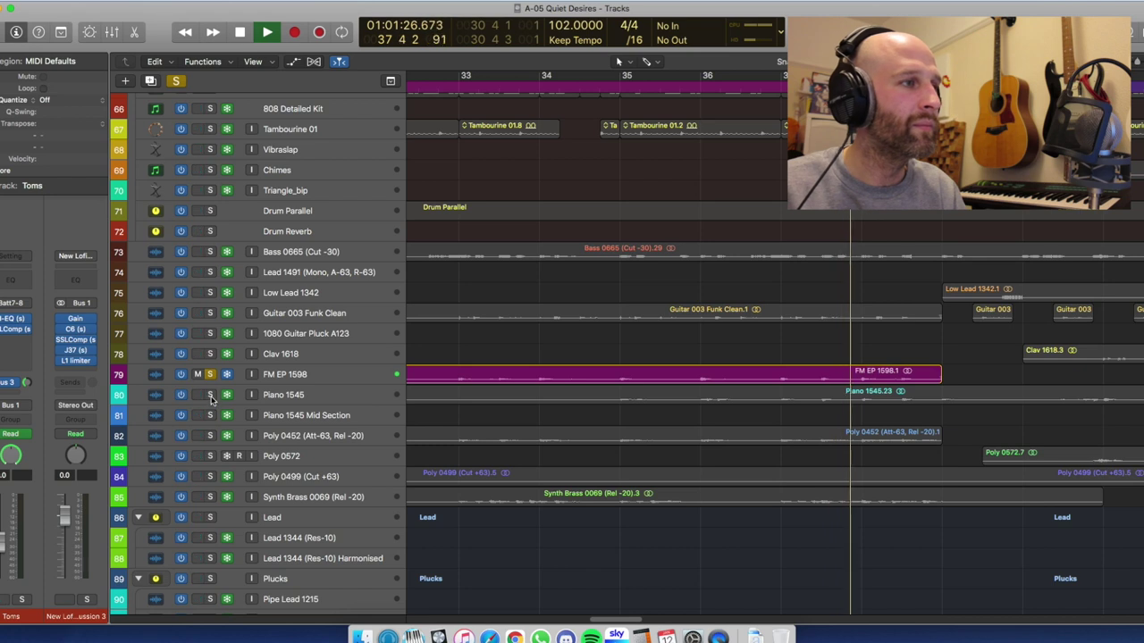
key("space")
Add Piano 1545 to the solo alongside FM EP 1598 and play both from bar 35.
left_click(210, 395)
key("comma")
key("comma")
key("comma")
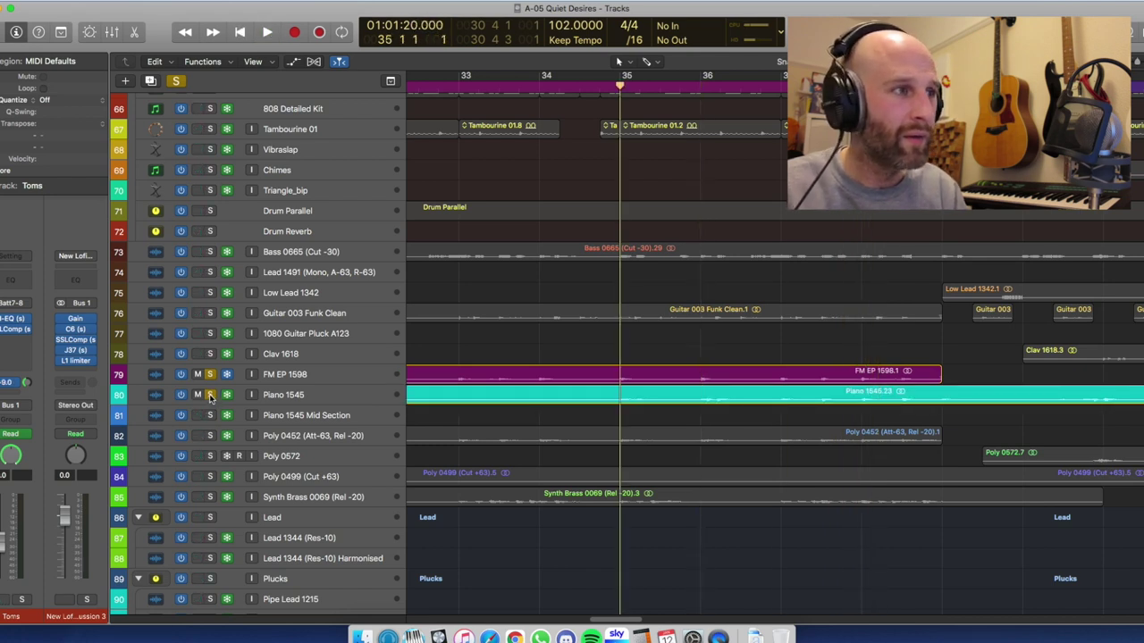
key("space")
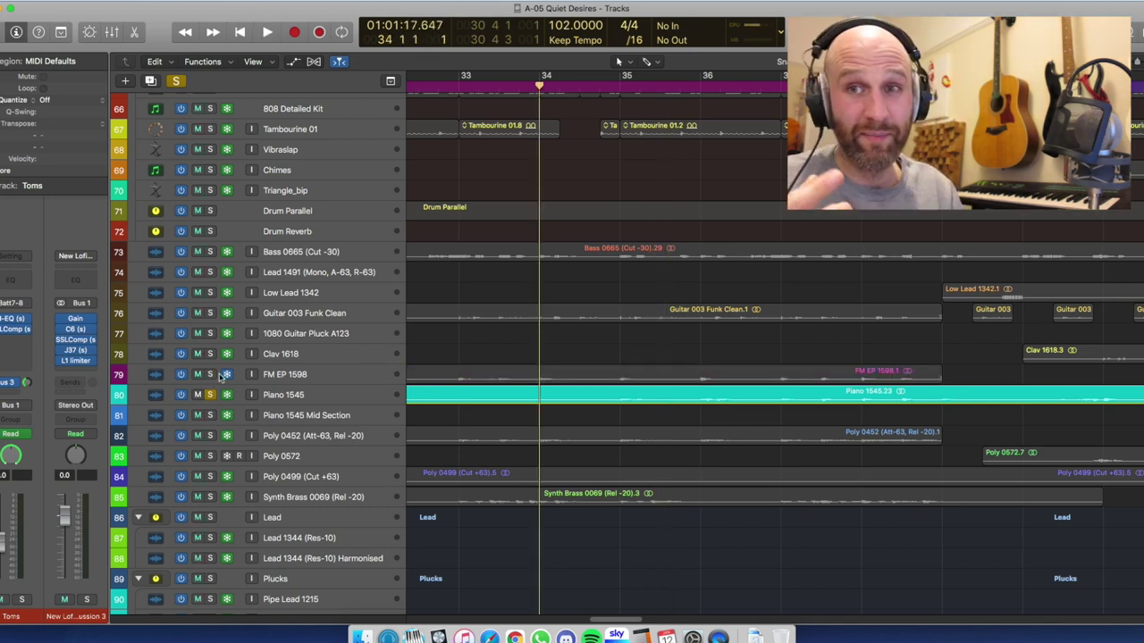
Audition the soloed Piano 1545 track from bar 34 and return the playhead to bar 35.
key("space")
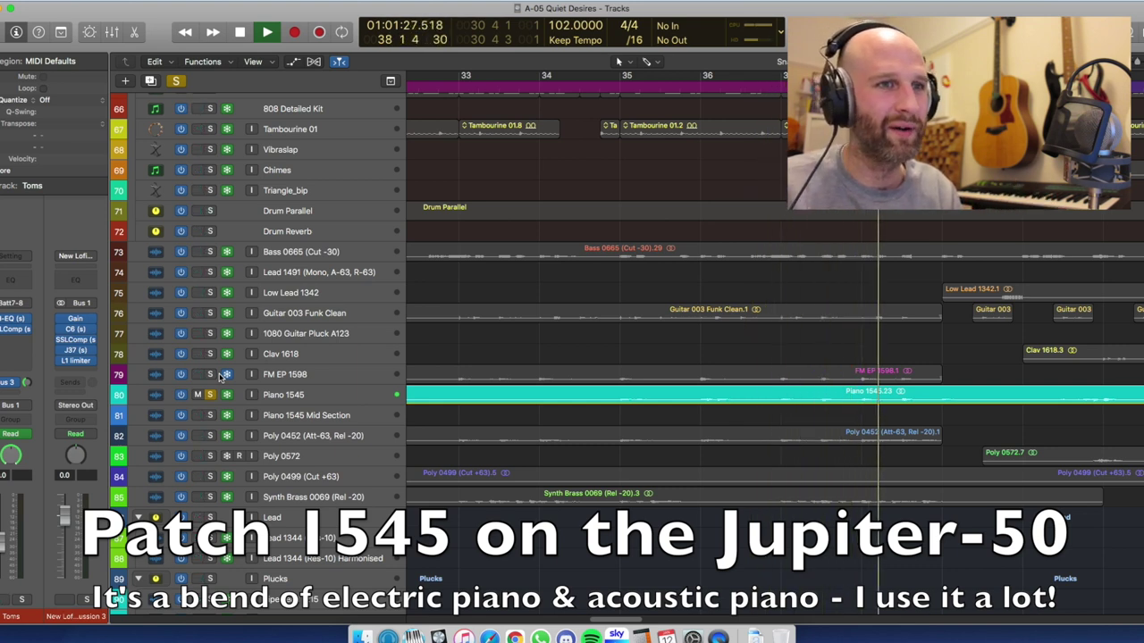
key("space")
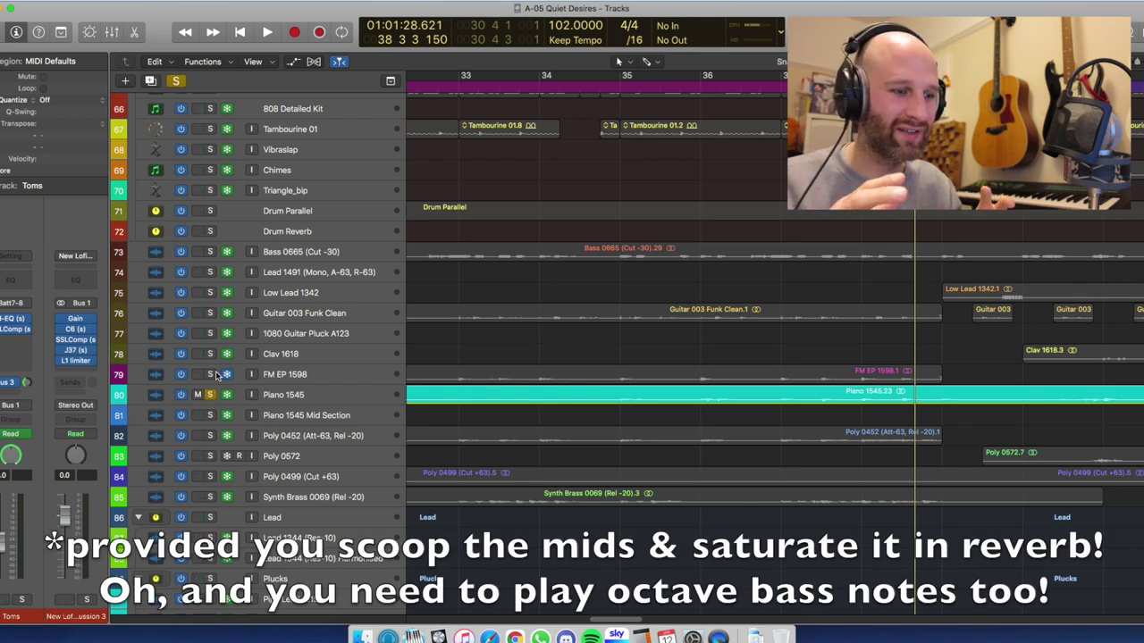
key("comma")
key("comma")
key("comma")
key("comma")
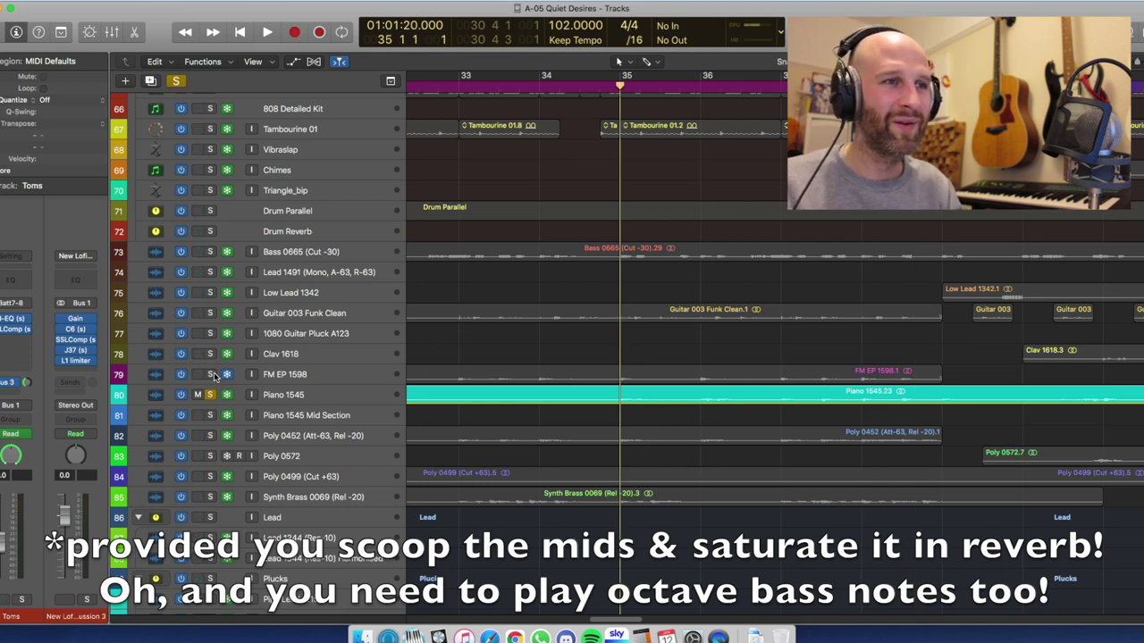
Unsolo Piano 1545 and play the full arrangement through into the Breakdown section while viewing the string and brass tracks.
left_click(208, 396)
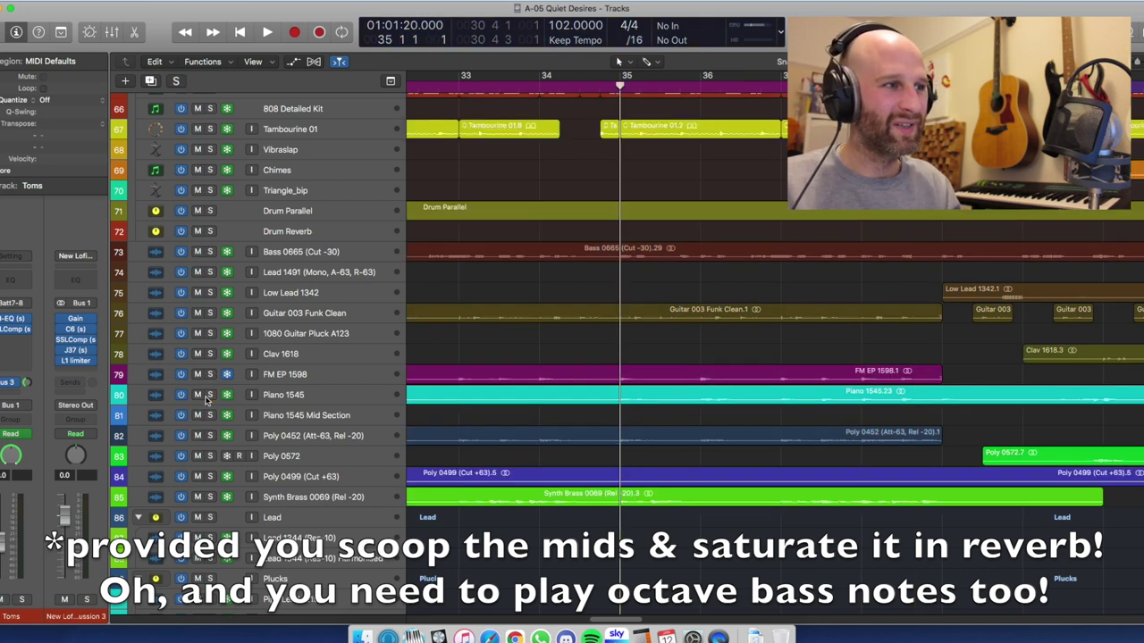
key("comma")
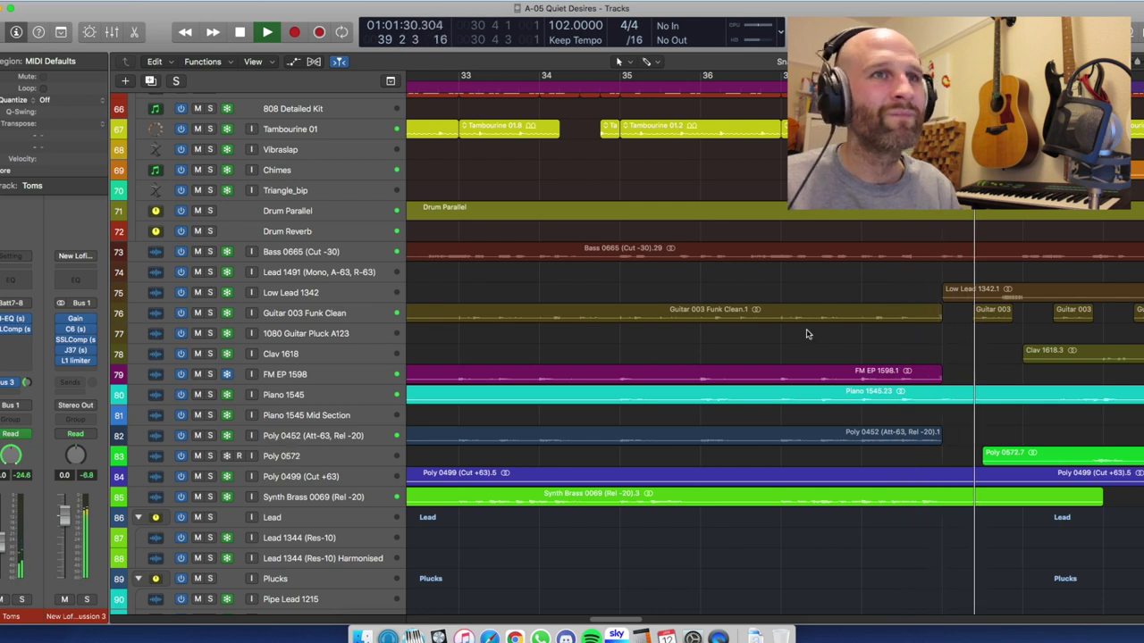
scroll(817, 321, "right", 5)
scroll(816, 321, "down", 1)
key("super+Up")
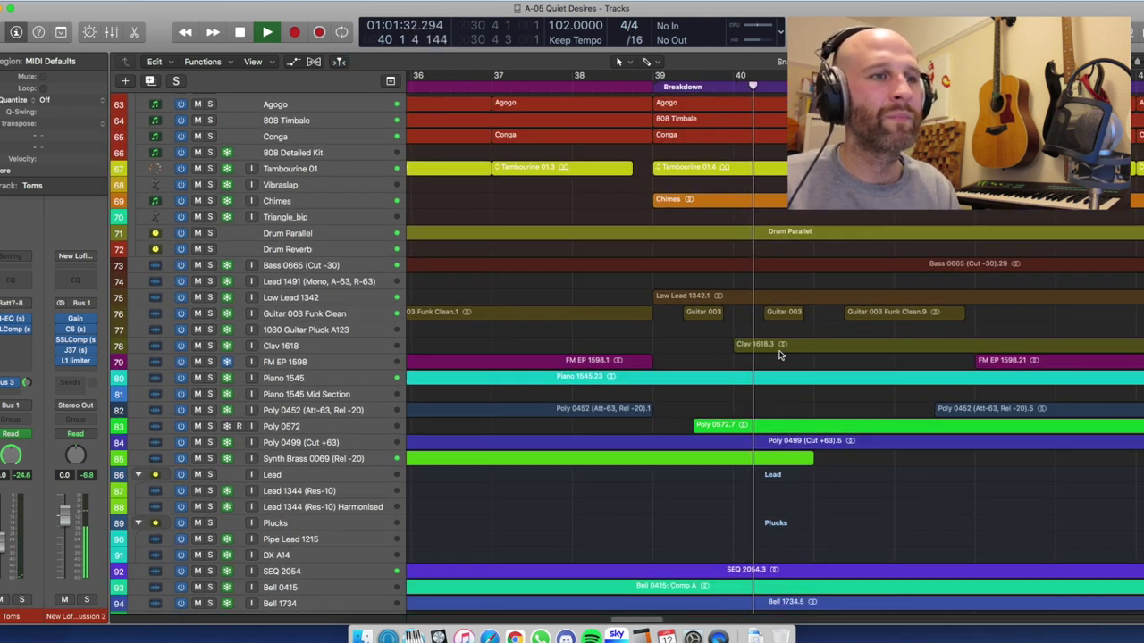
scroll(776, 355, "down", 5)
scroll(775, 355, "down", 8)
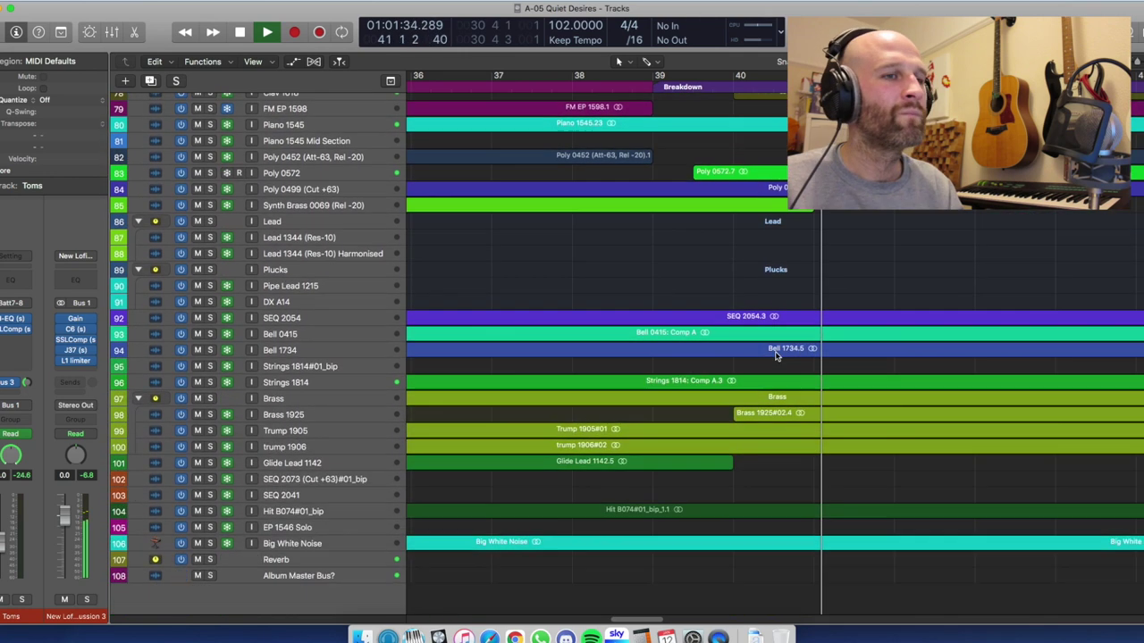
key("super+Down")
key("super+Down")
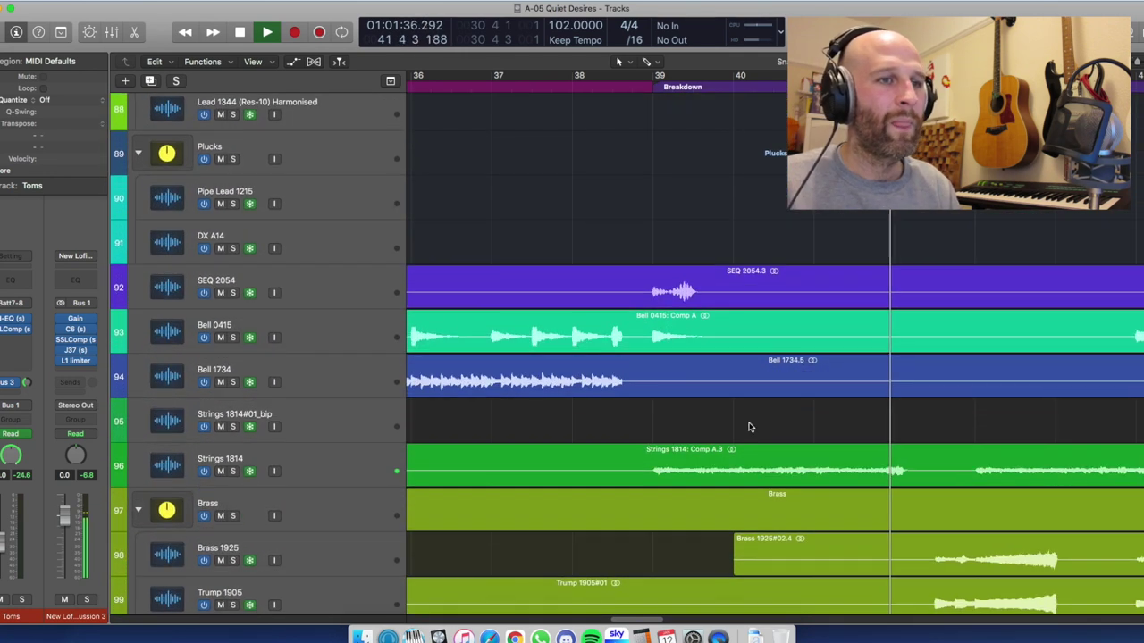
Solo the Strings 1814 track and play it from the start of the Breakdown at bar 39.
scroll(747, 426, "down", 4)
left_click(233, 271)
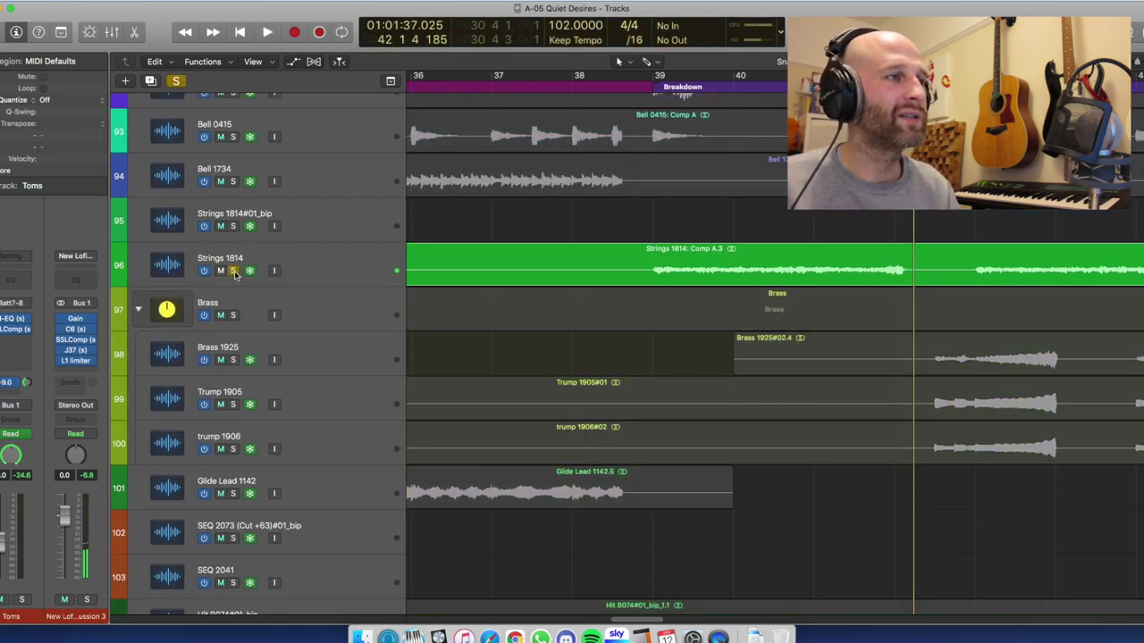
key("comma")
key("comma")
key("comma")
key("comma")
key("period")
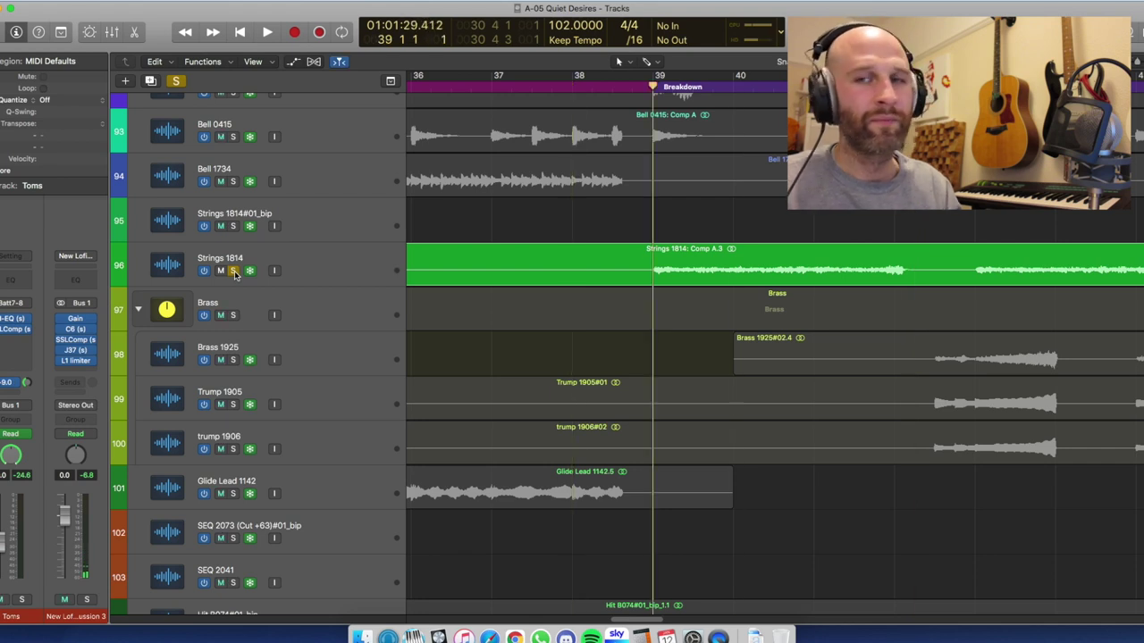
key("space")
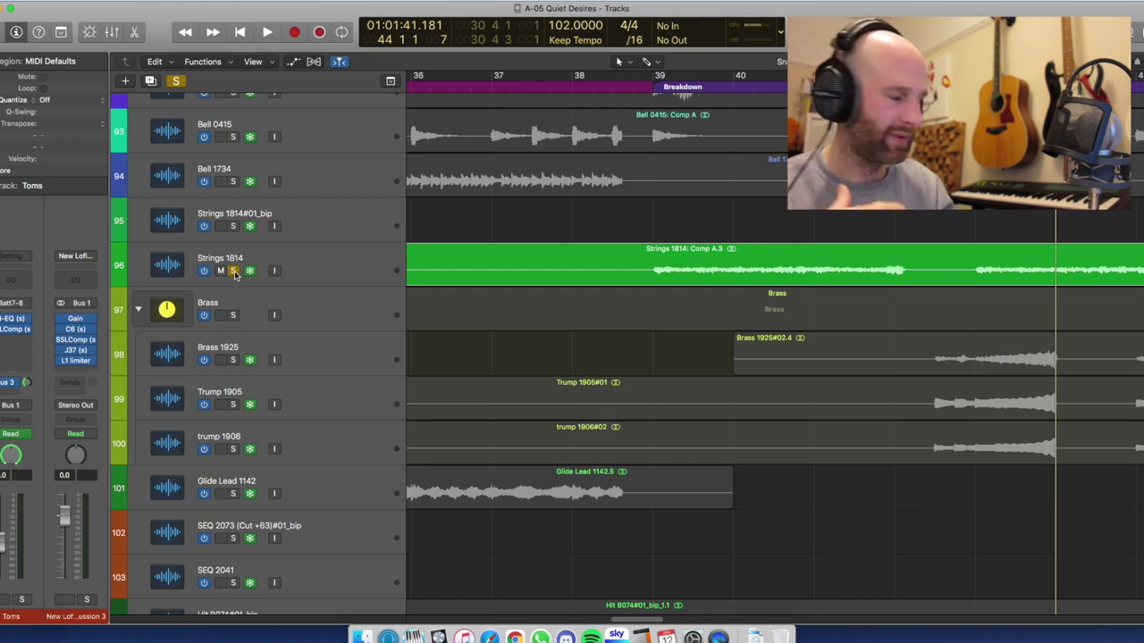
Replay the Breakdown from bar 39 with the Brass stack soloed alongside Strings 1814.
key("comma")
key("comma")
key("comma")
key("comma")
key("comma")
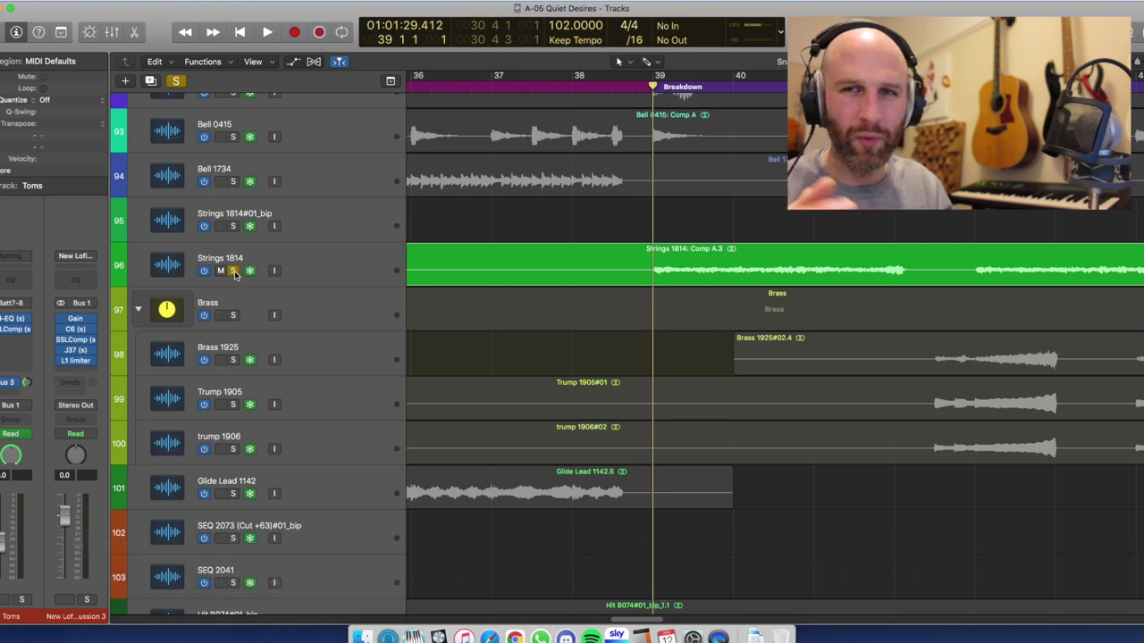
key("space")
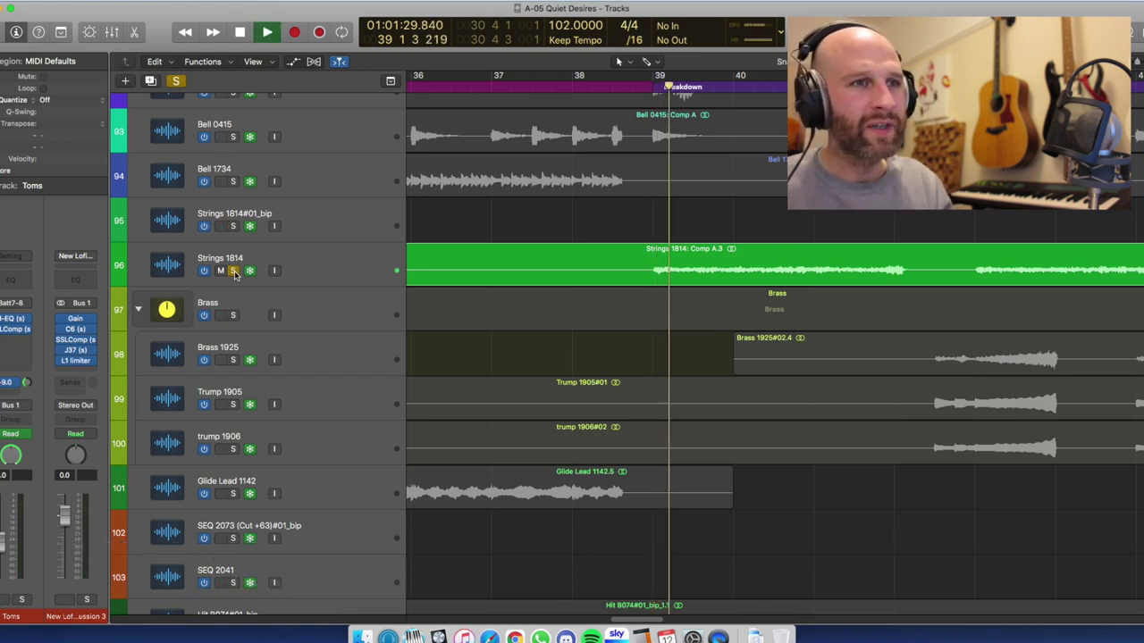
left_click(232, 315)
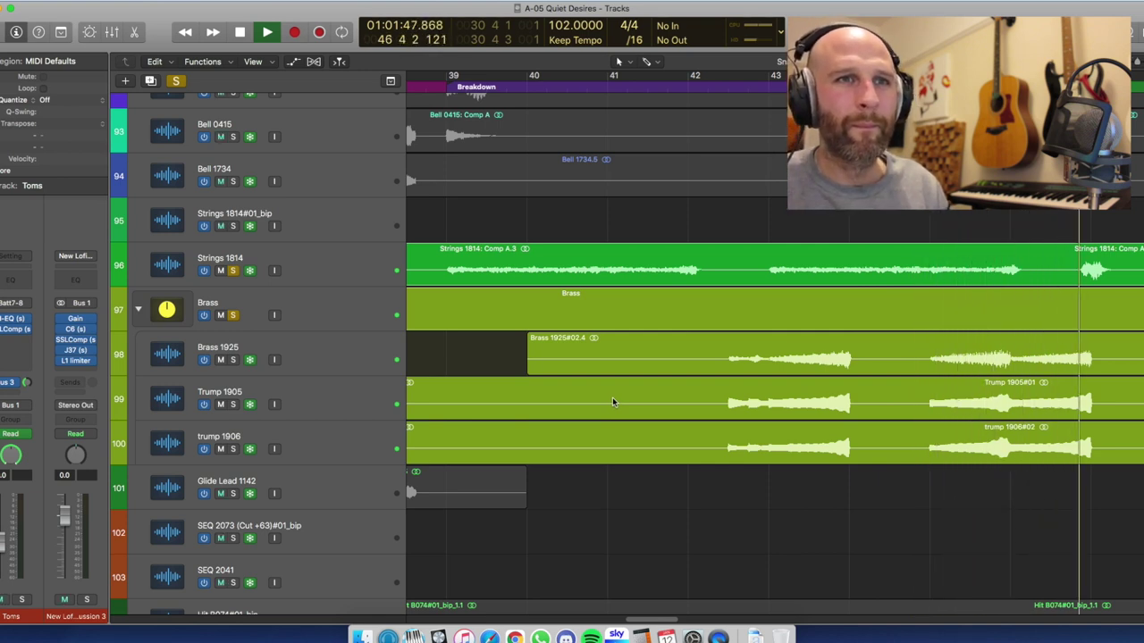
key("space")
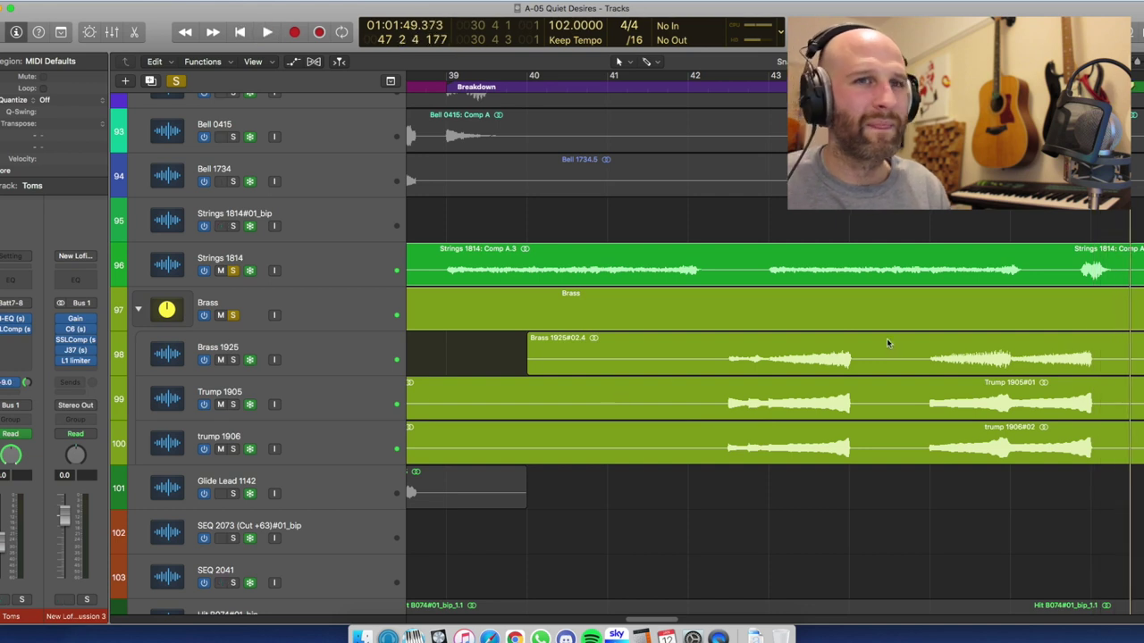
Unsolo Strings 1814 and audition the Brass stack alone from its first swell midway through bar 42.
scroll(855, 350, "left", 3)
scroll(885, 343, "up", 3)
scroll(889, 343, "down", 3)
scroll(889, 343, "right", 2)
scroll(889, 342, "right", 2)
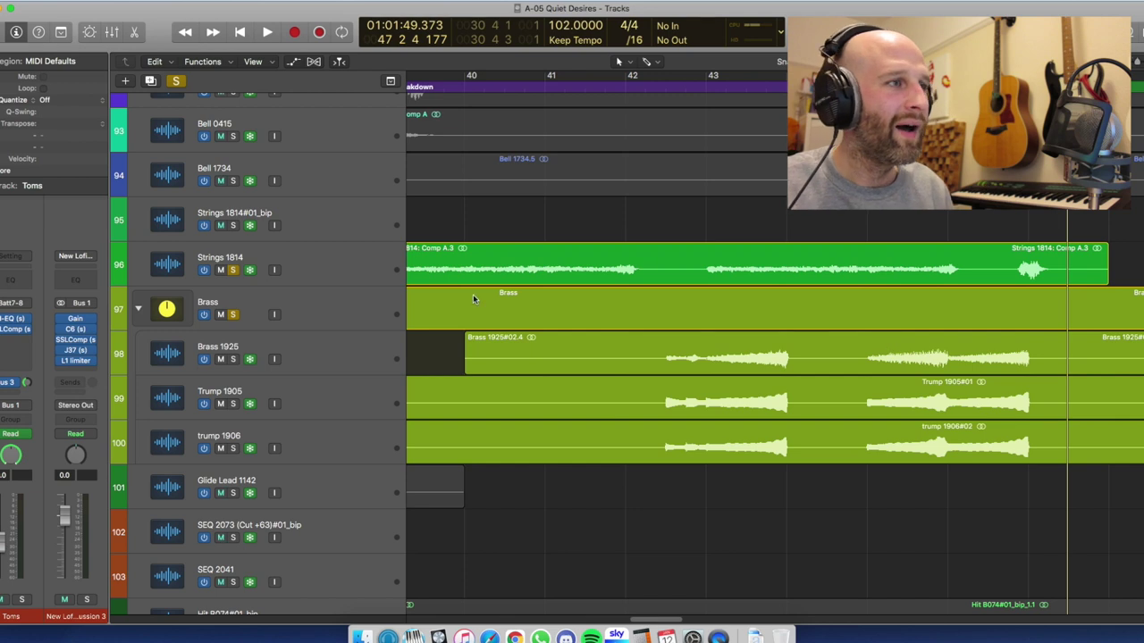
left_click(233, 270)
left_click_drag(676, 85, 666, 86)
key("space")
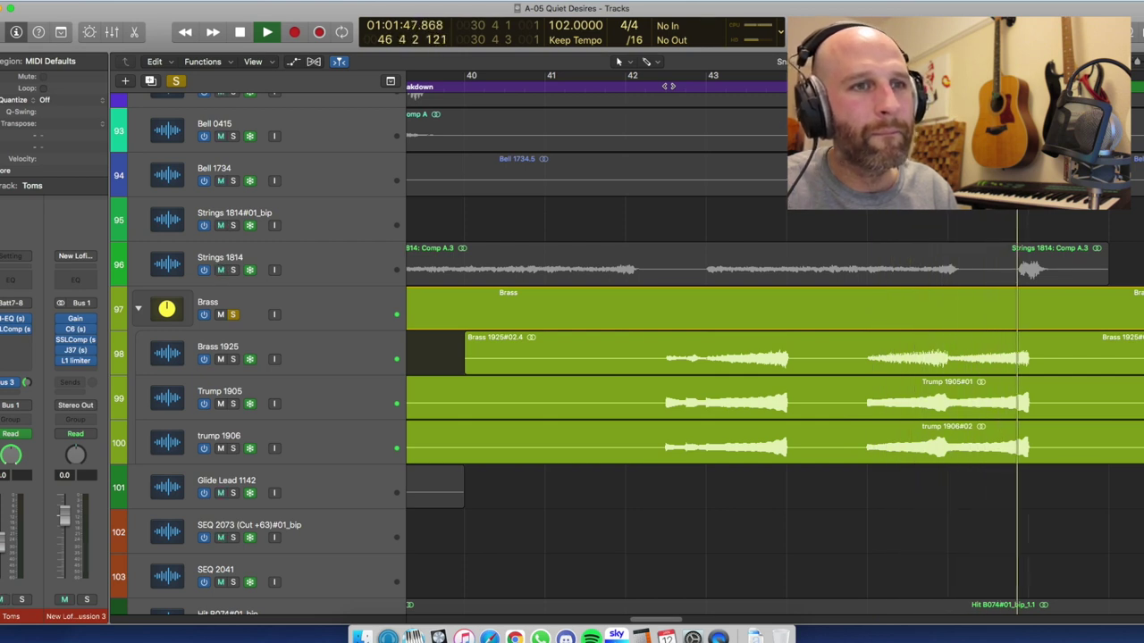
key("space")
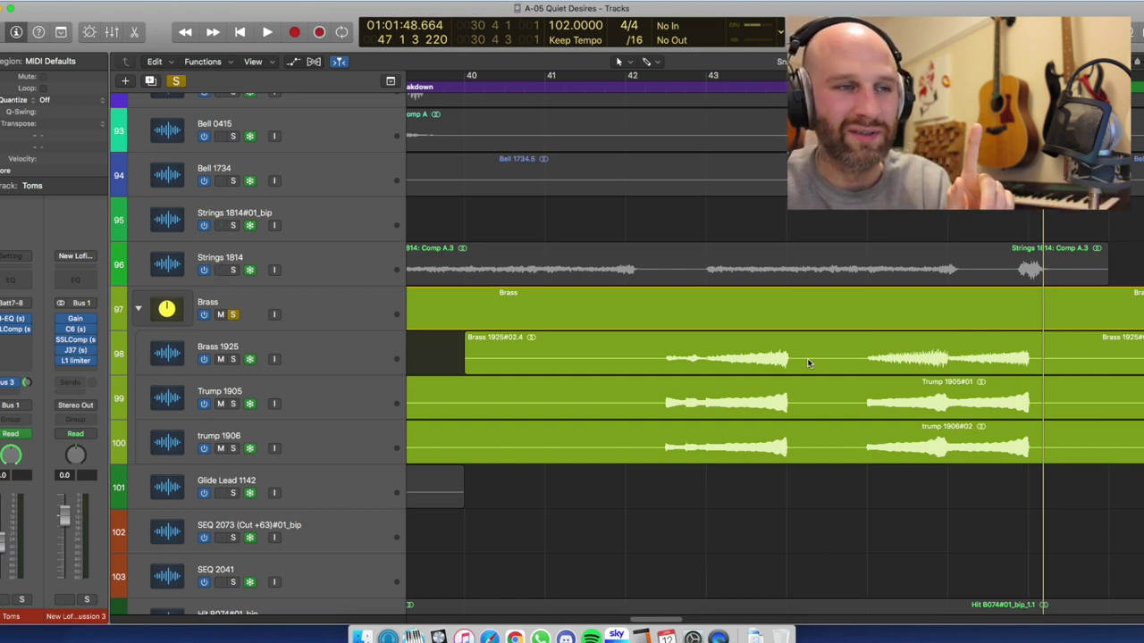
Return the playhead to bar 42, beat 3 and replay the soloed Brass swells.
left_click(666, 89)
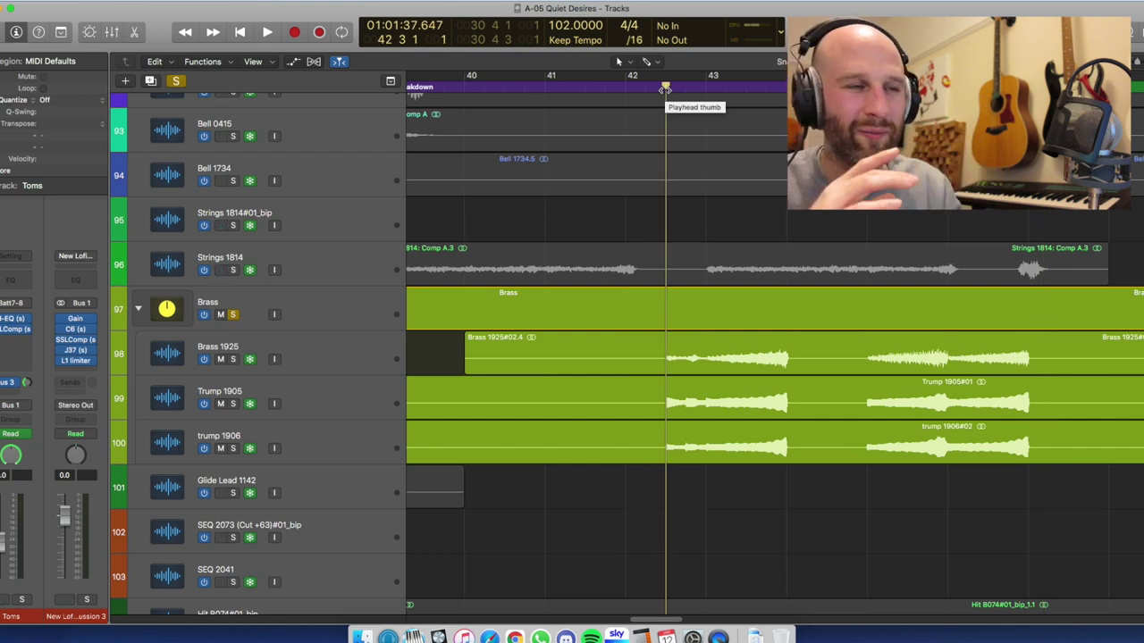
key("space")
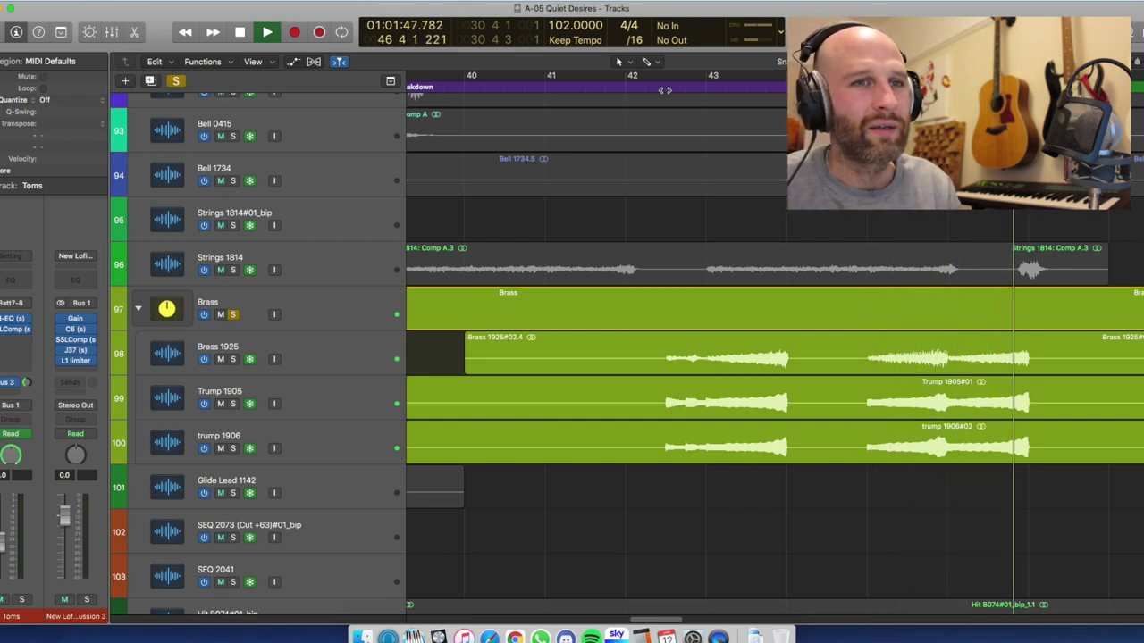
key("space")
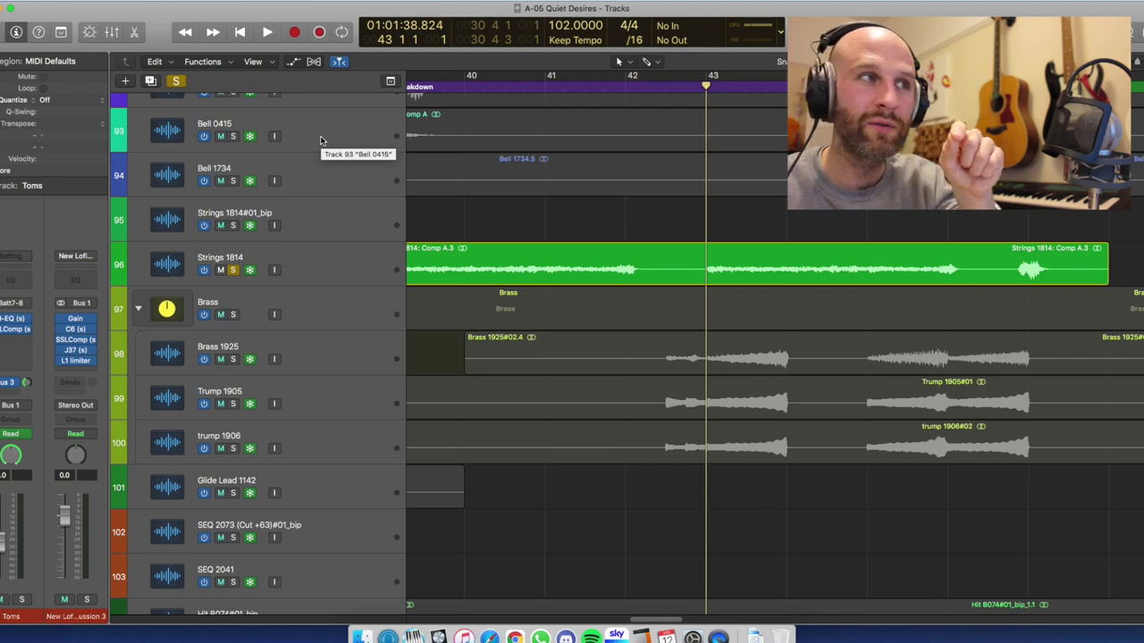
Switch the solo from Strings 1814 to Bell 0415, audition the bell part from bar 43, and unsolo it.
left_click(232, 137)
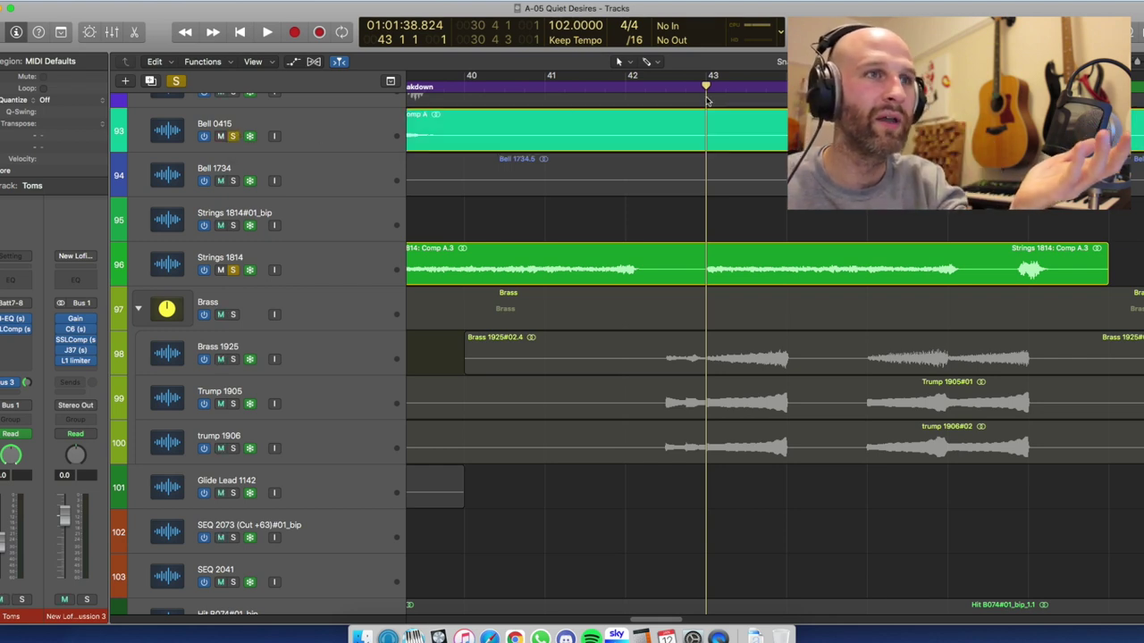
left_click(232, 270)
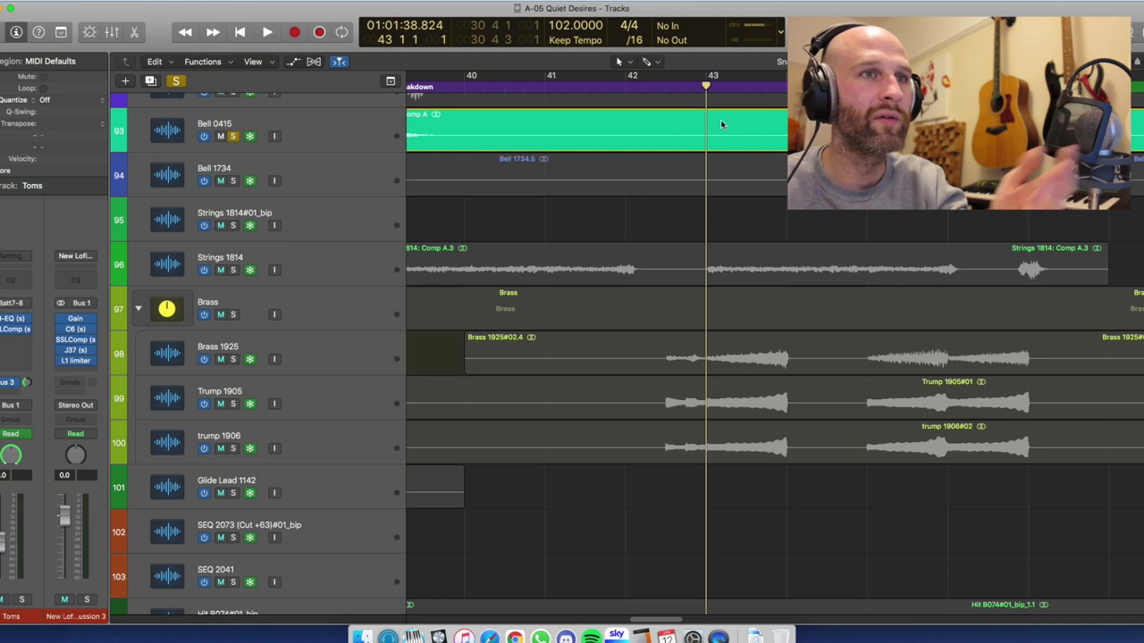
key("space")
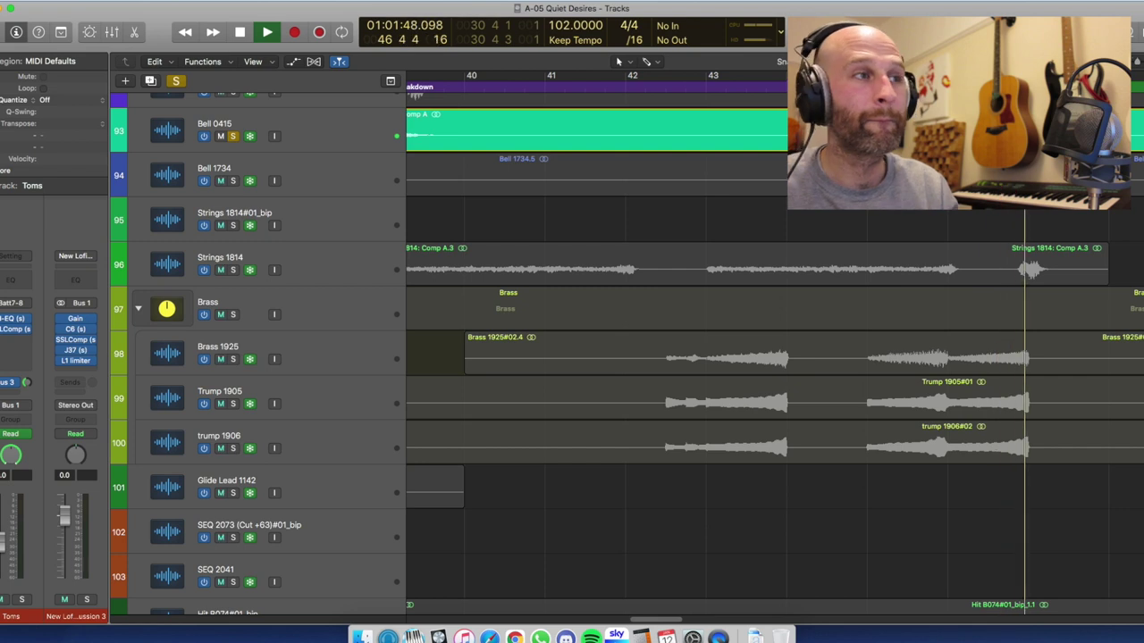
key("space")
left_click(233, 136)
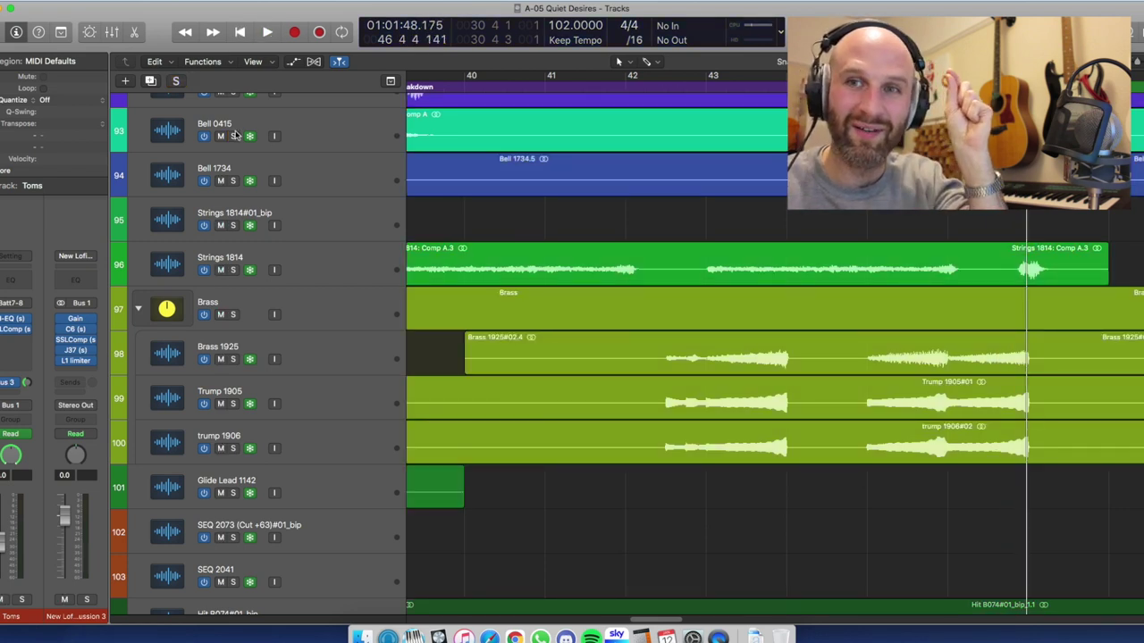
Play the tracks from Bell 0415 down to Brass soloed together, and clear all solos to hear the full mix in the Verse.
left_click_drag(233, 137, 250, 305)
key("space")
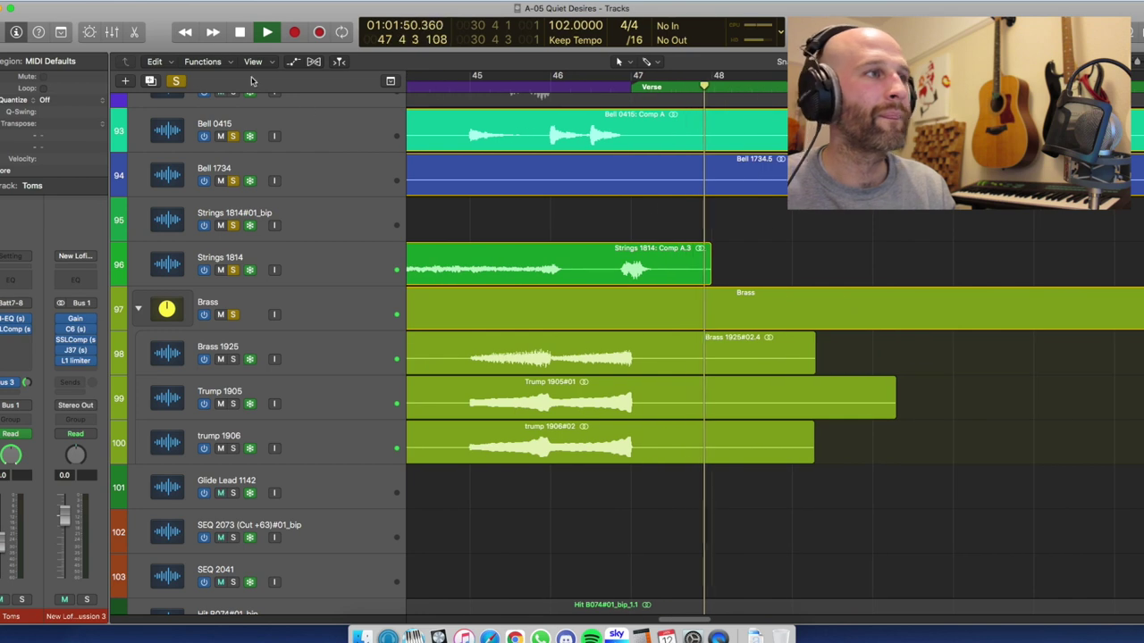
left_click(176, 81)
scroll(672, 237, "down", 5)
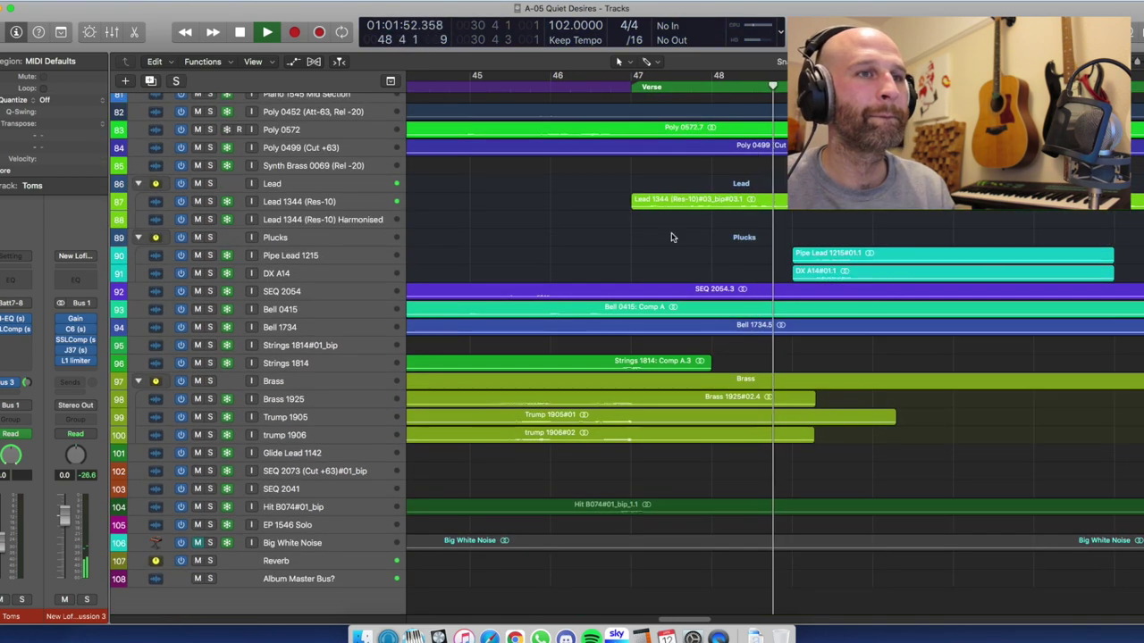
scroll(672, 237, "right", 5)
scroll(672, 235, "up", 5)
scroll(672, 235, "up", 1)
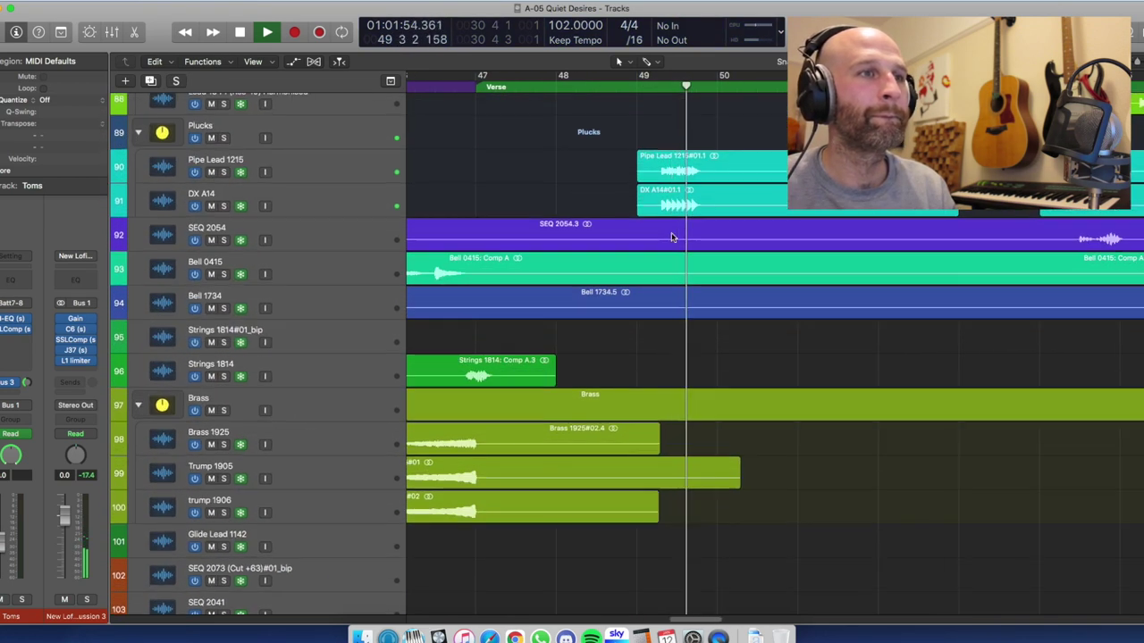
key("space")
Solo the DX A14 track and play its pluck part from bar 49.
left_click(376, 197)
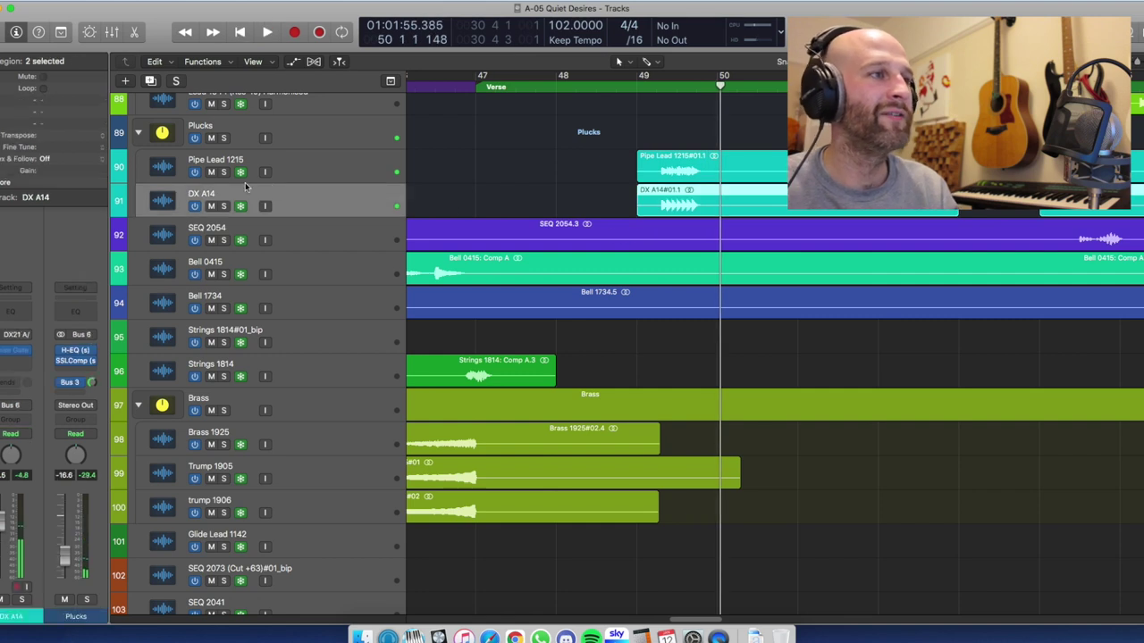
left_click(224, 206)
key("comma")
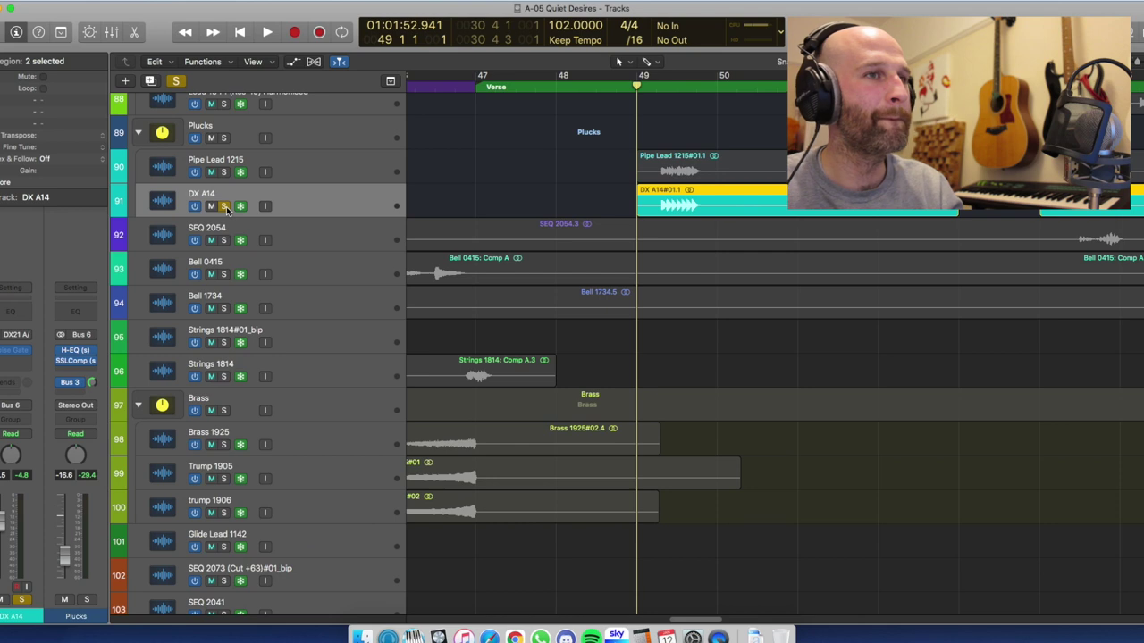
key("space")
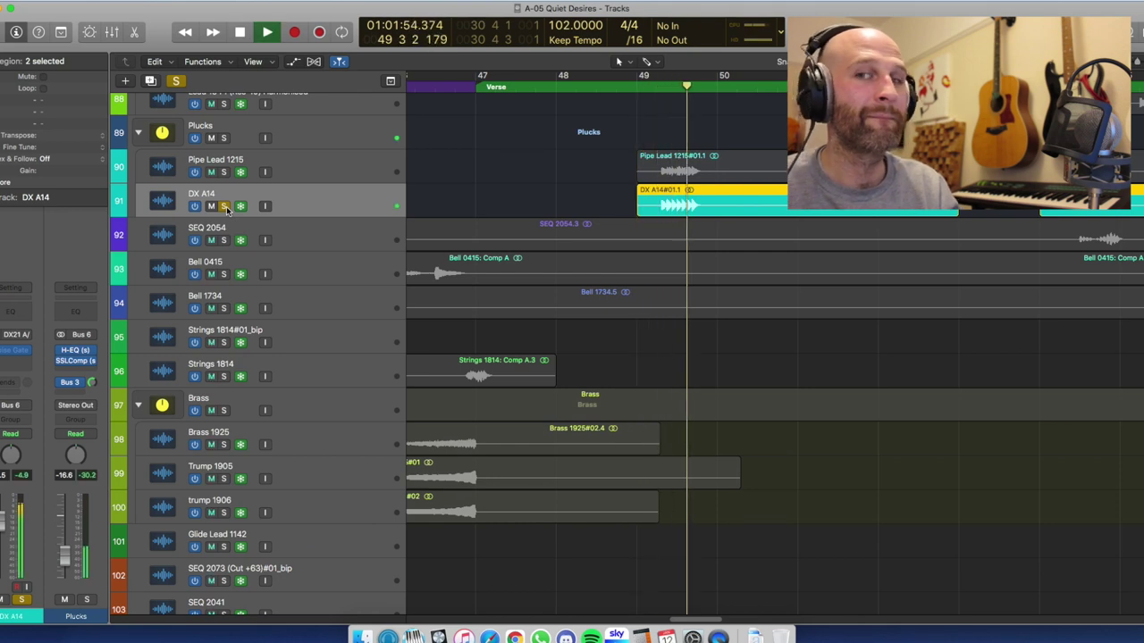
key("space")
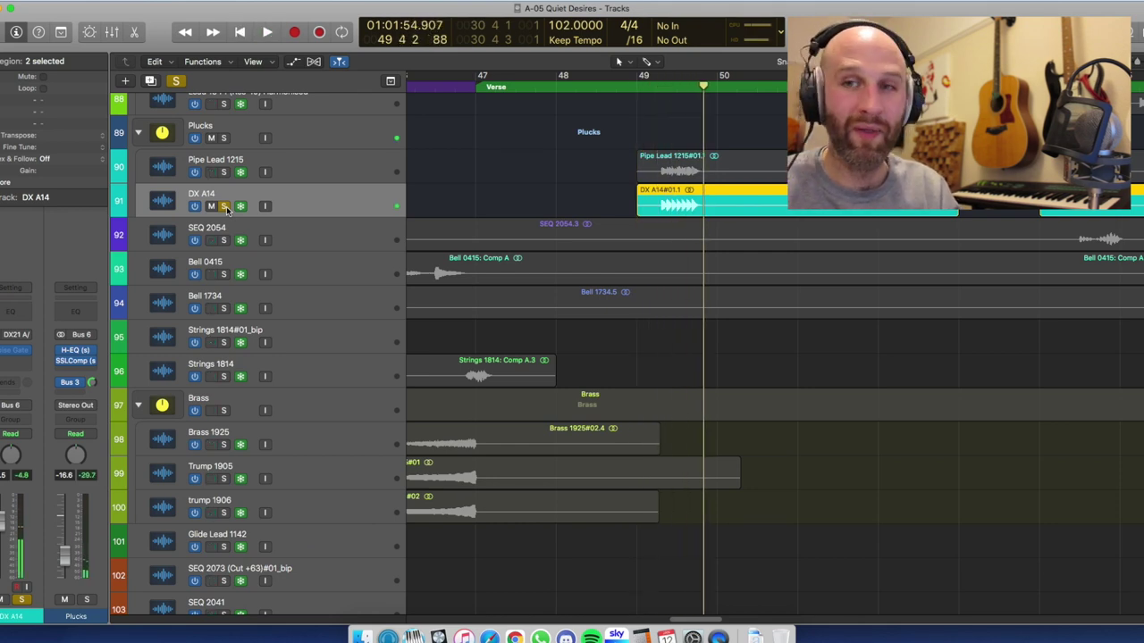
Switch the solo from DX A14 to Pipe Lead 1215 and play it from bar 49.
left_click(224, 206)
left_click(224, 173)
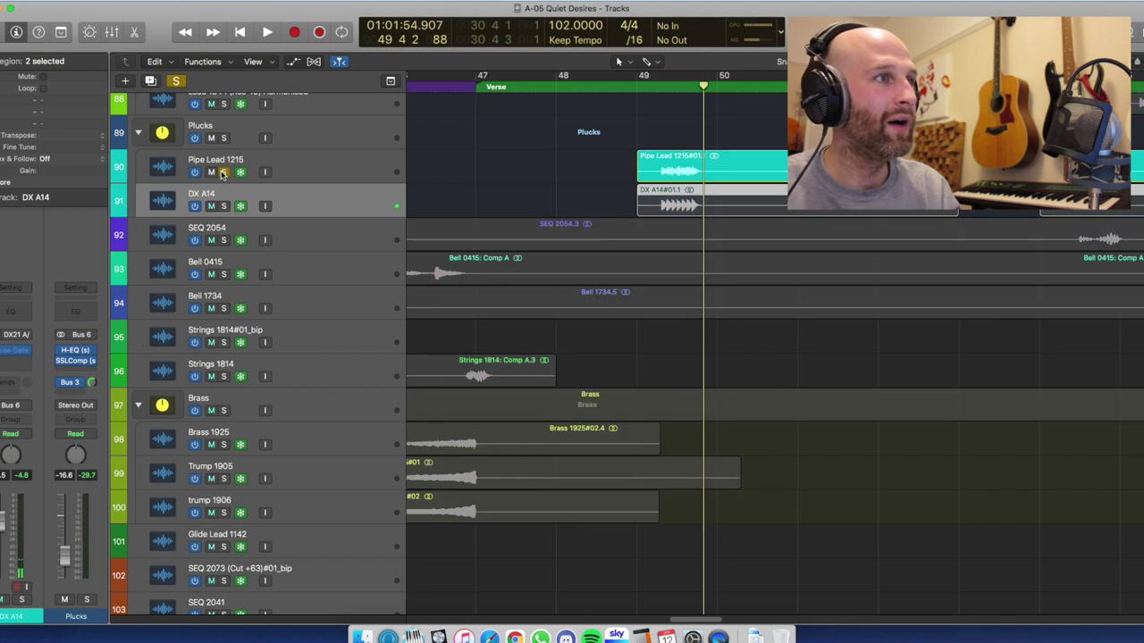
key("comma")
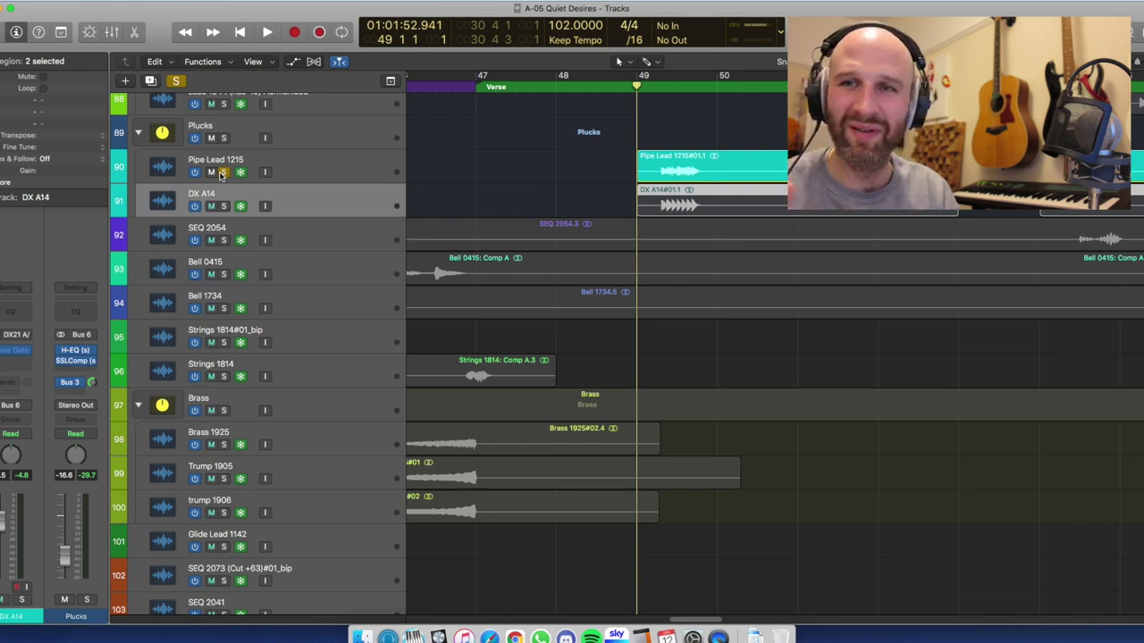
key("space")
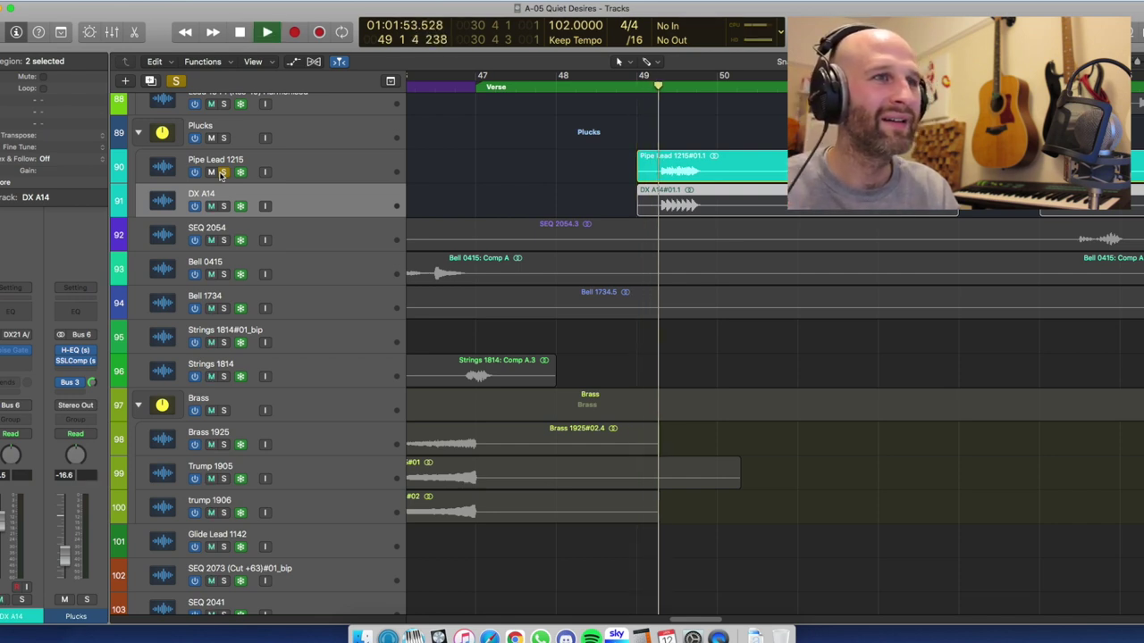
Switch the solo from Pipe Lead 1215 to the Plucks stack and play both pluck parts together from bar 49.
key("space")
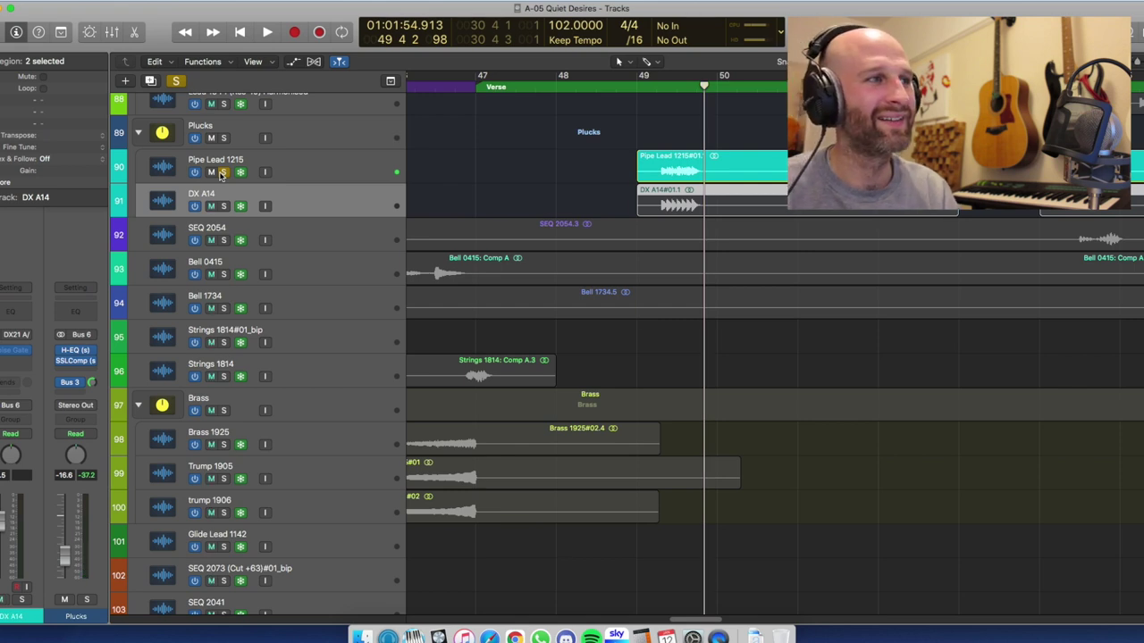
left_click(221, 174)
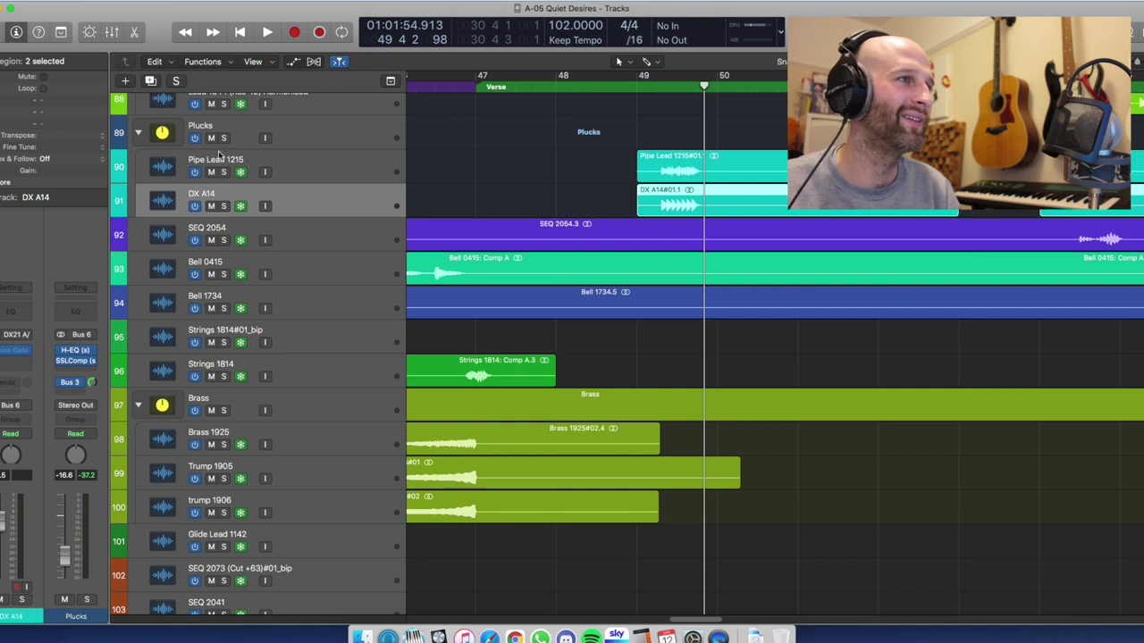
left_click(223, 138)
left_click(637, 86)
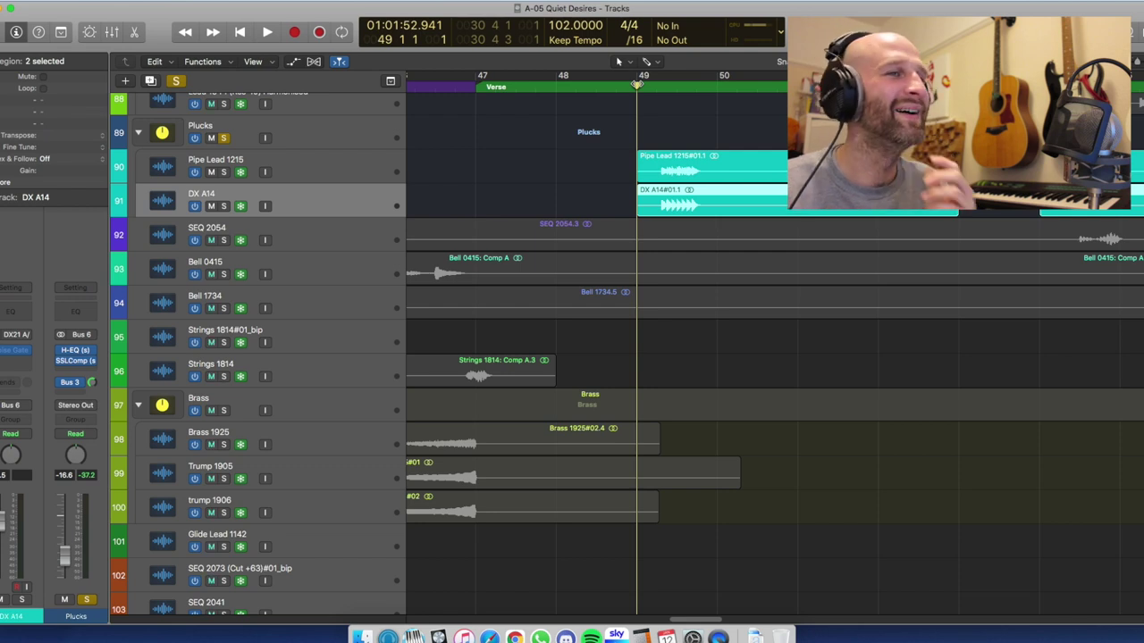
key("space")
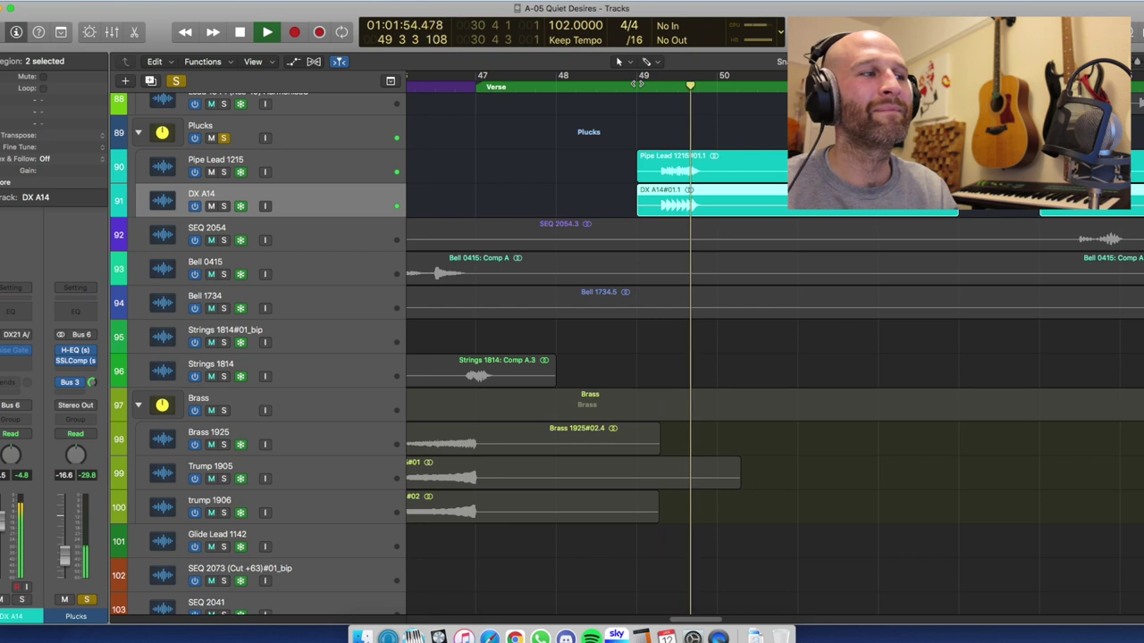
key("space")
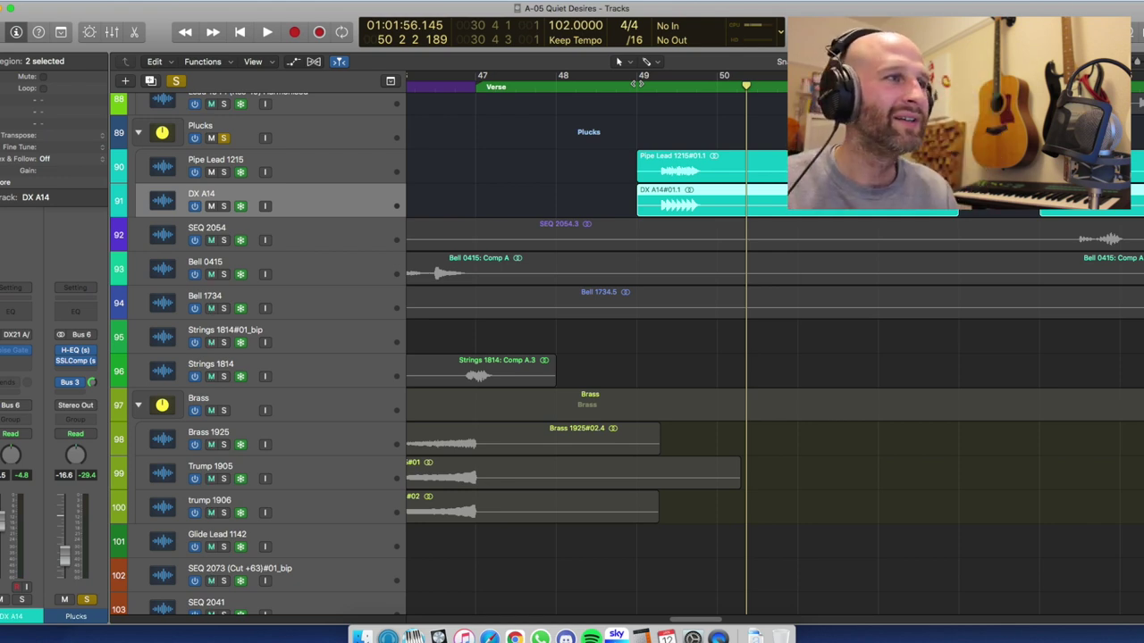
Select the Pipe Lead 1215, DX A14 and Plucks tracks in turn, and clear the Plucks solo.
left_click(316, 167)
left_click(319, 195)
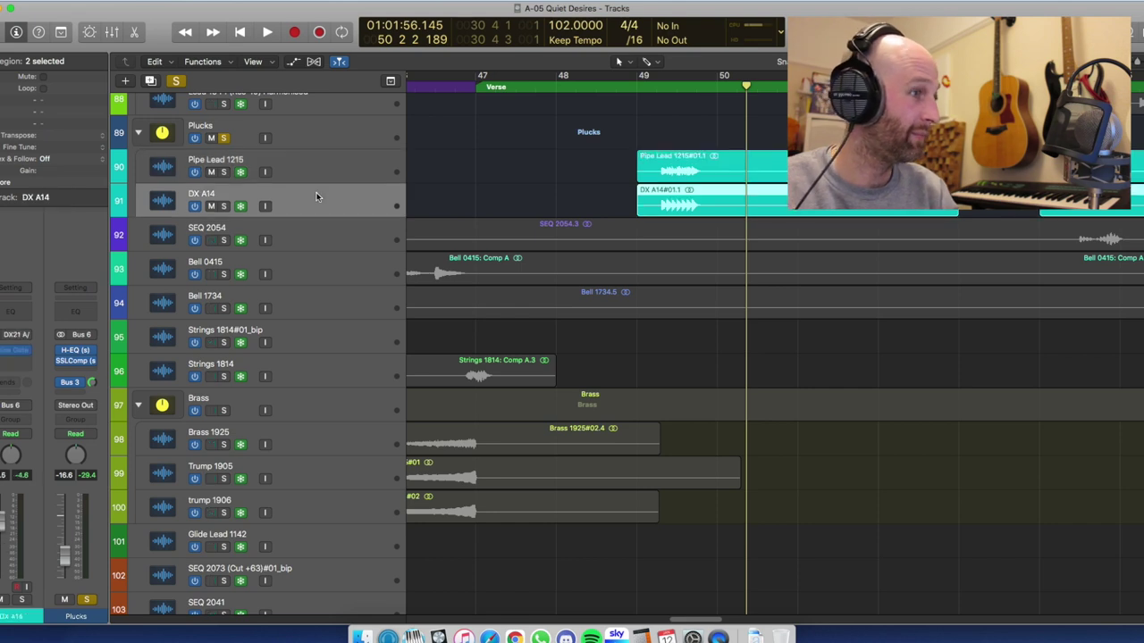
left_click(323, 143)
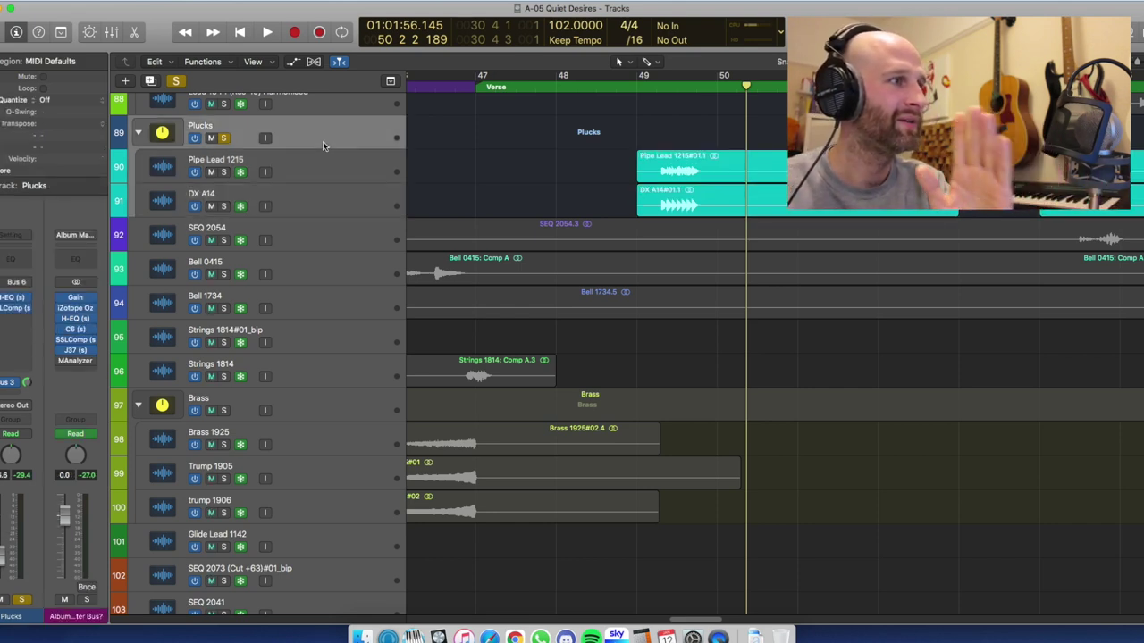
left_click(225, 139)
Play the full mix from bar 54 into bar 55.
scroll(621, 186, "right", 5)
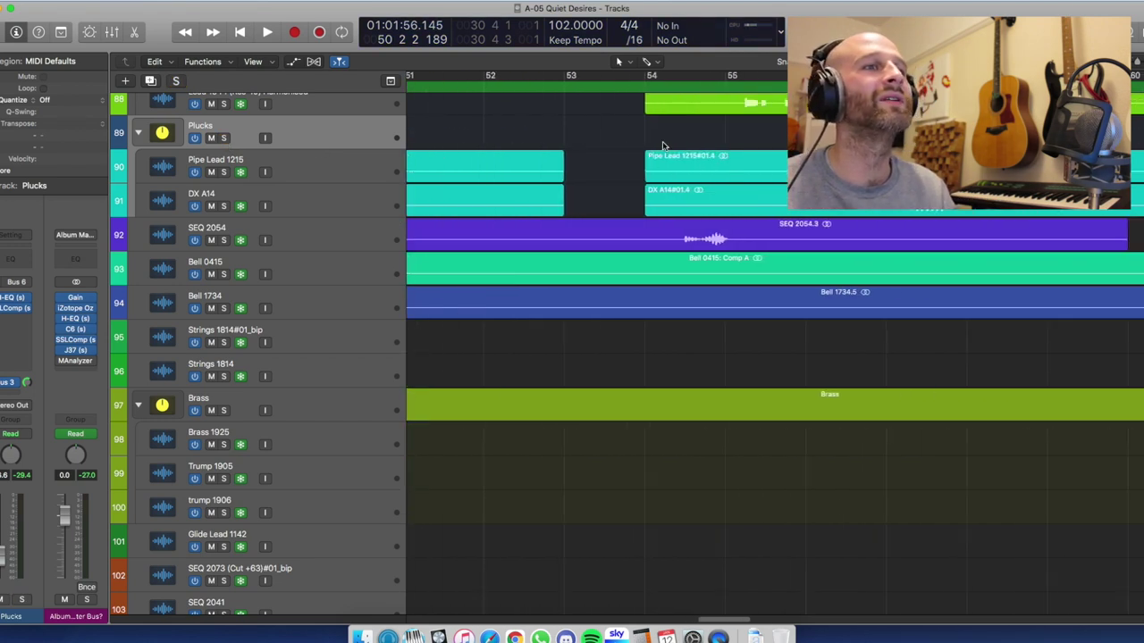
left_click(645, 79)
key("space")
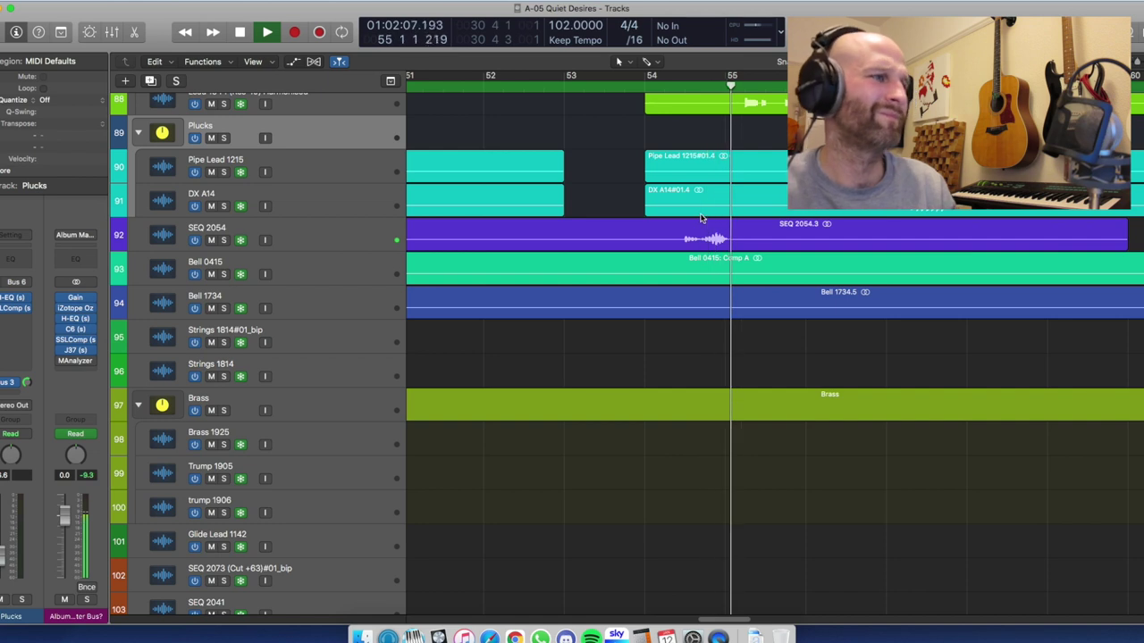
key("space")
Open the Kick region that starts at bar 53 in the Piano Roll and play its pattern from bar 54.
scroll(701, 218, "up", 15)
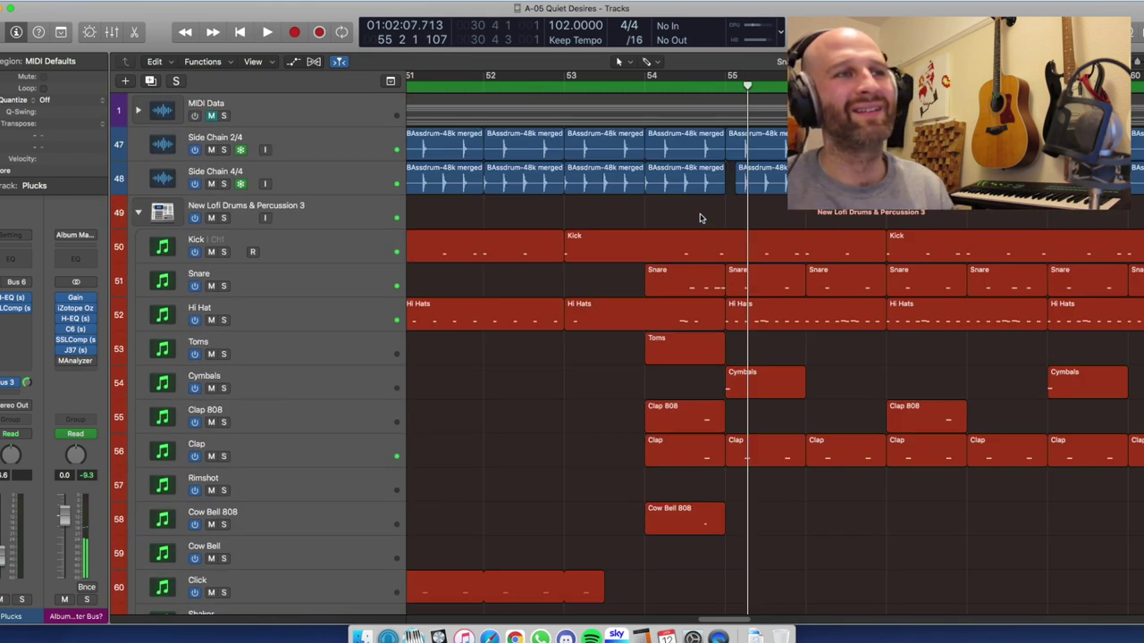
left_click(644, 83)
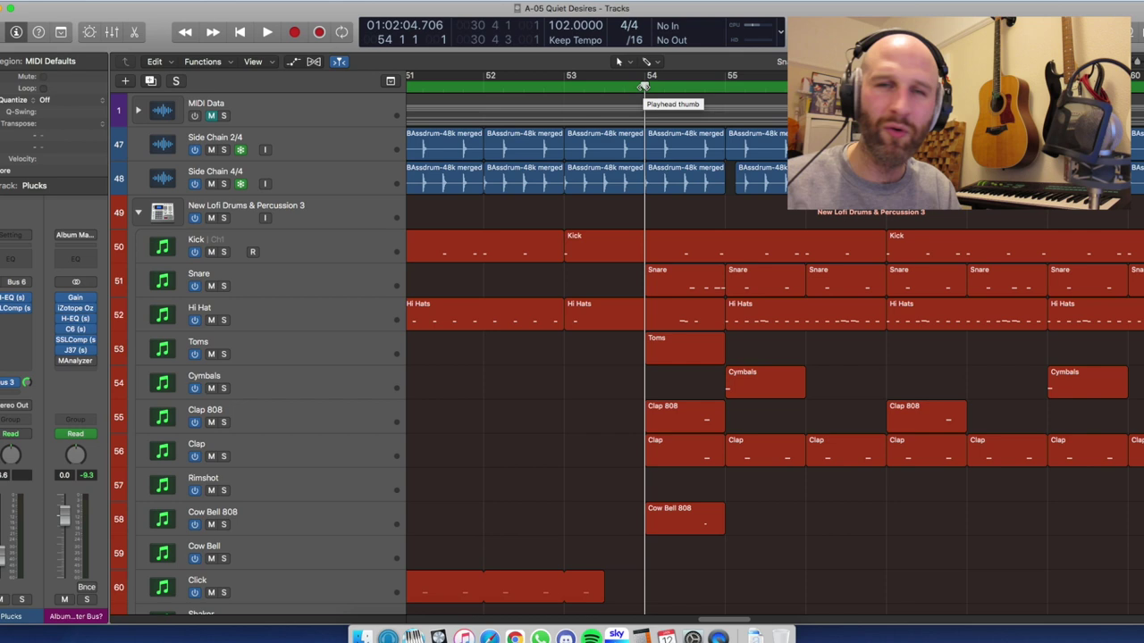
double_click(700, 253)
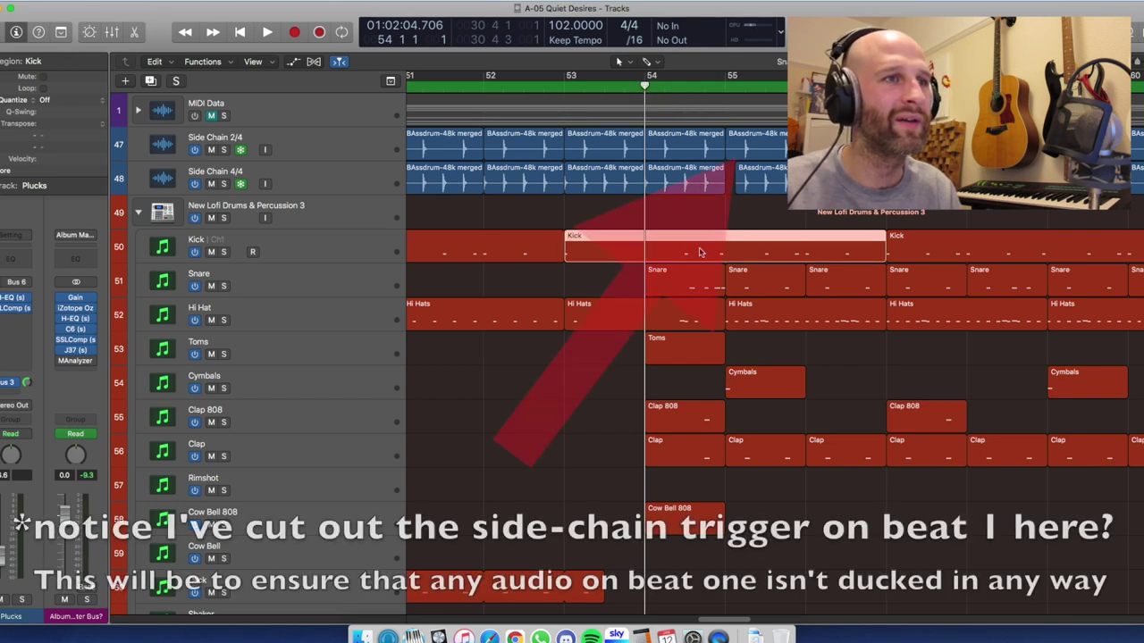
key("space")
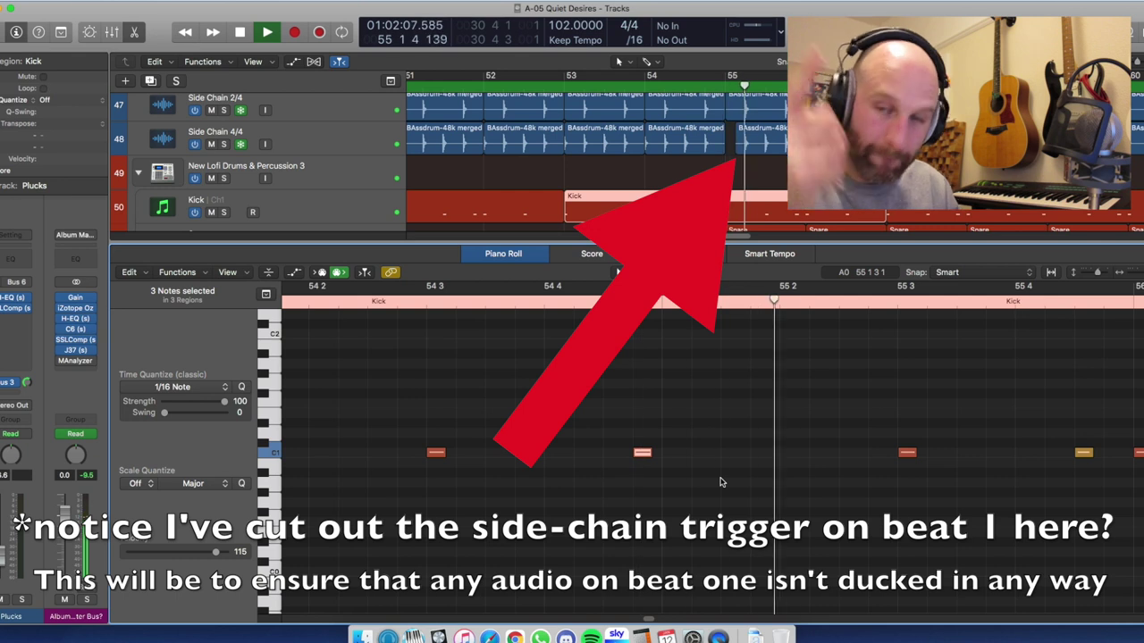
key("space")
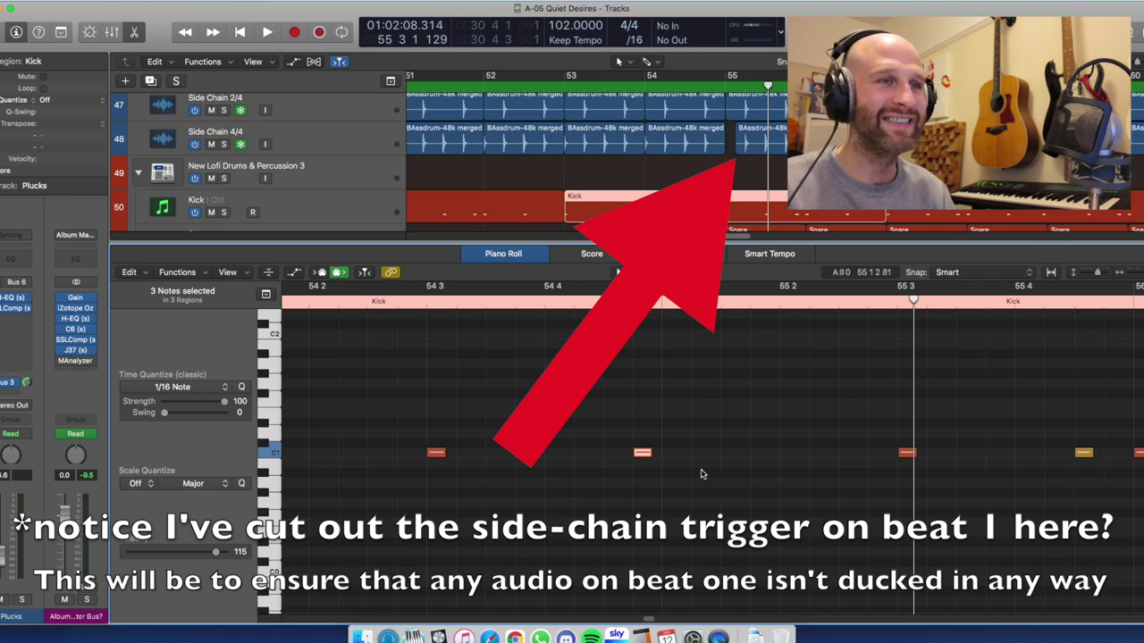
Return the playhead to bar 54 and replay the kick pattern through bar 55.
key("comma")
key("comma")
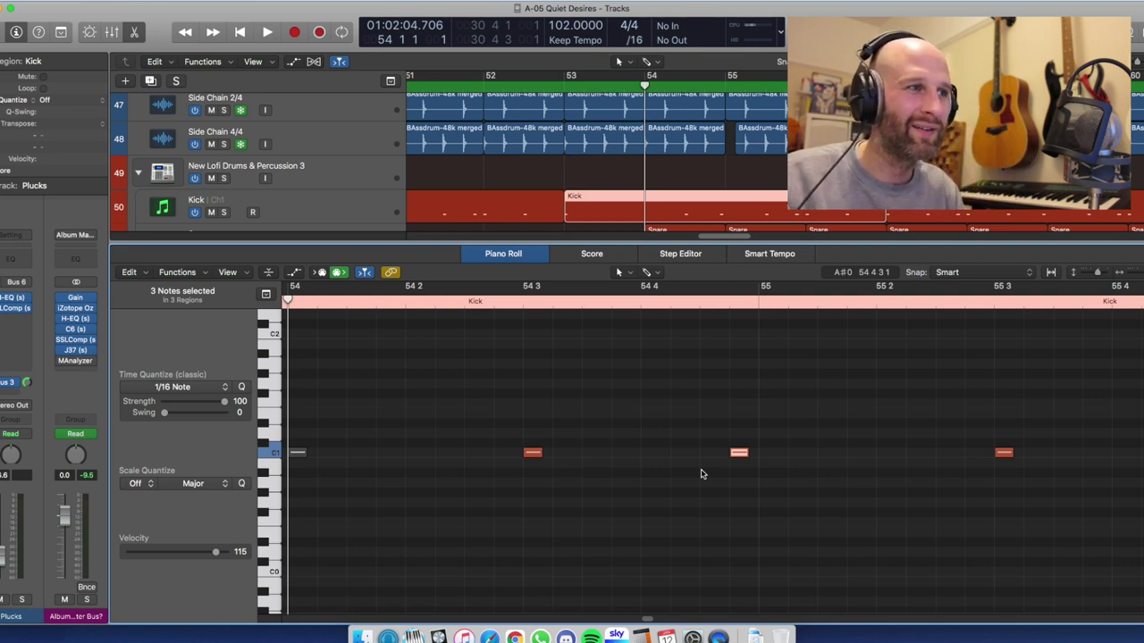
key("space")
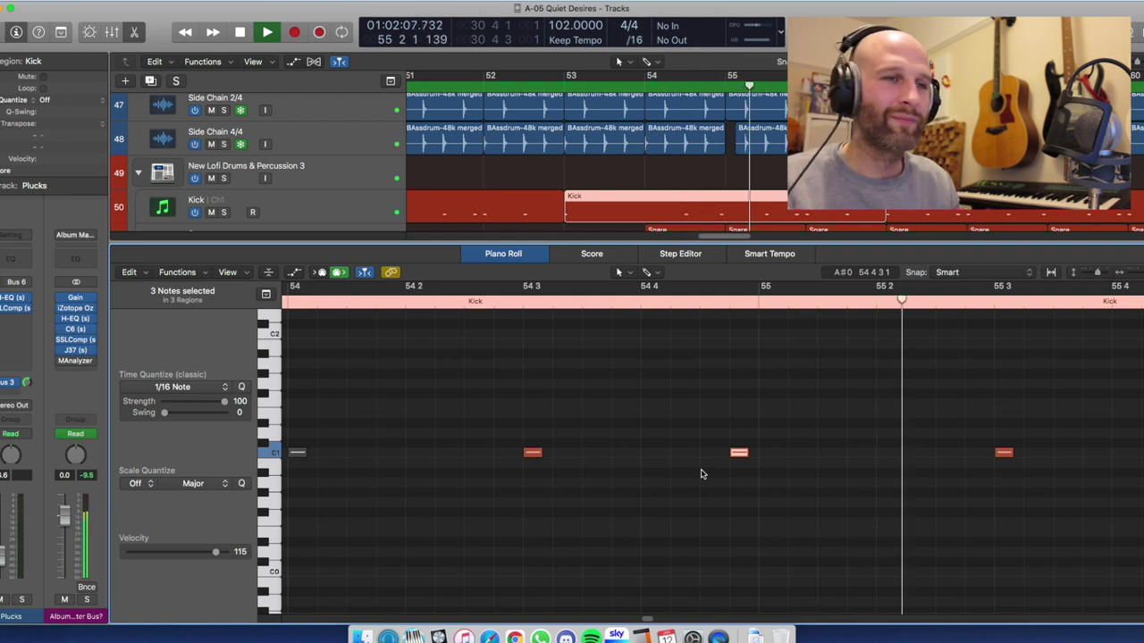
key("space")
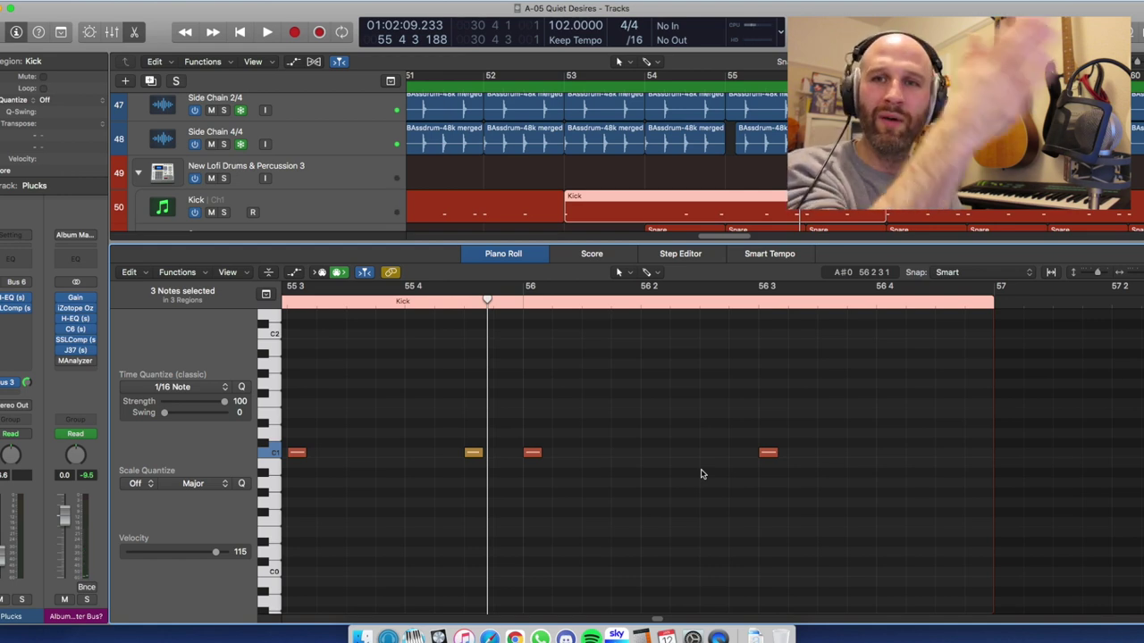
Play the kick pattern from bar 54 once more and close the Piano Roll during playback.
key("comma")
key("comma")
key("comma")
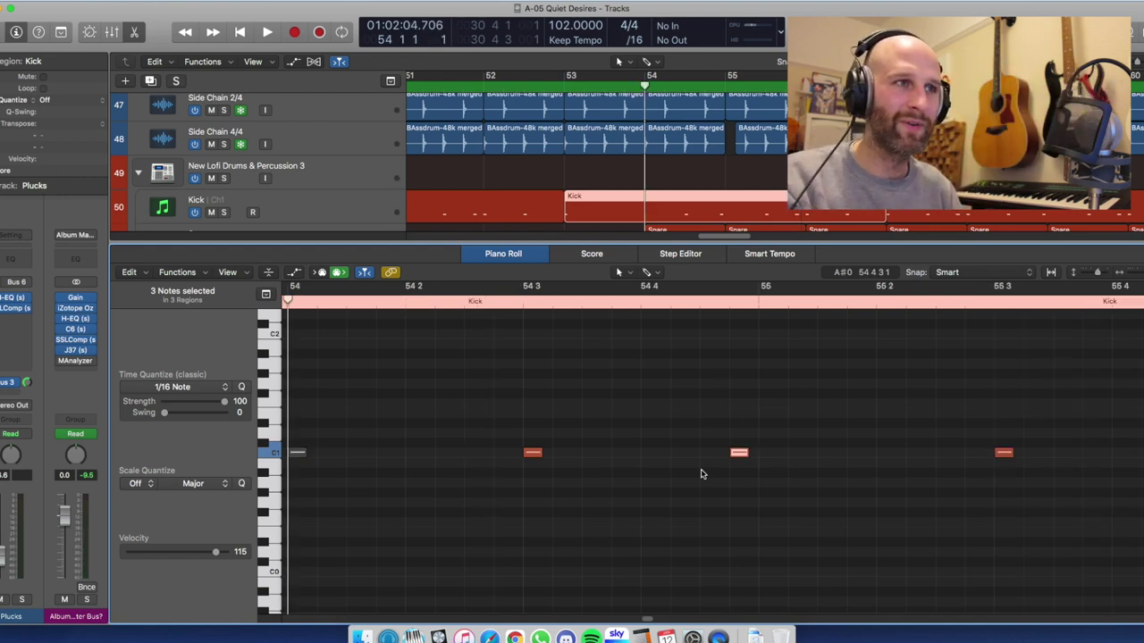
key("space")
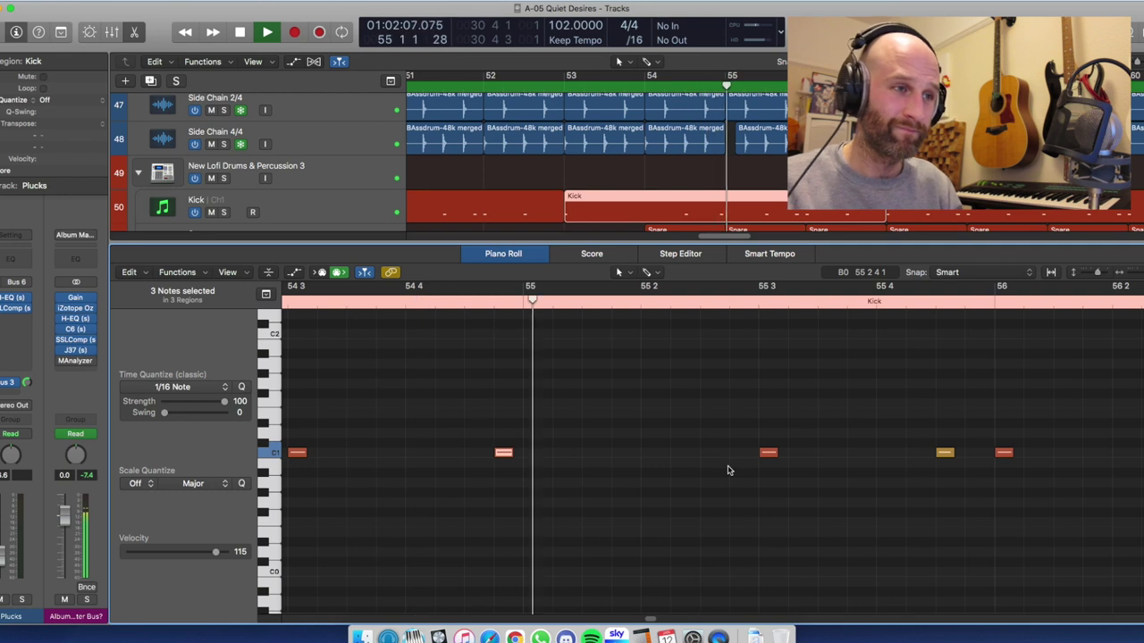
key("e")
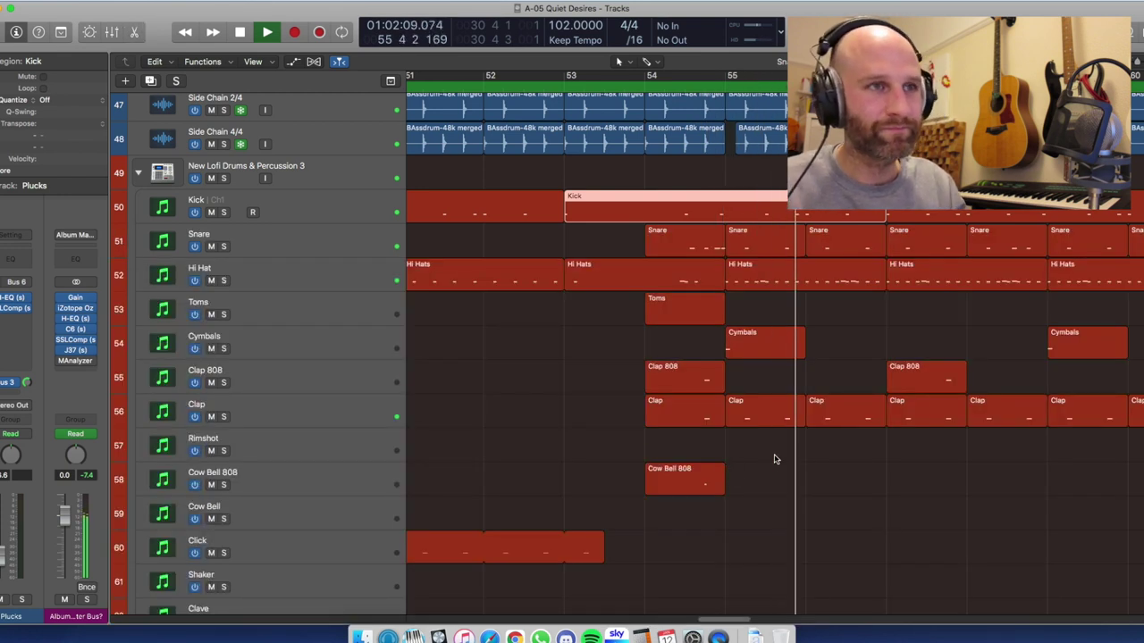
Follow the playback across the drum, bass, guitar and keyboard tracks up to bar 63, and stop it there.
scroll(776, 457, "right", 5)
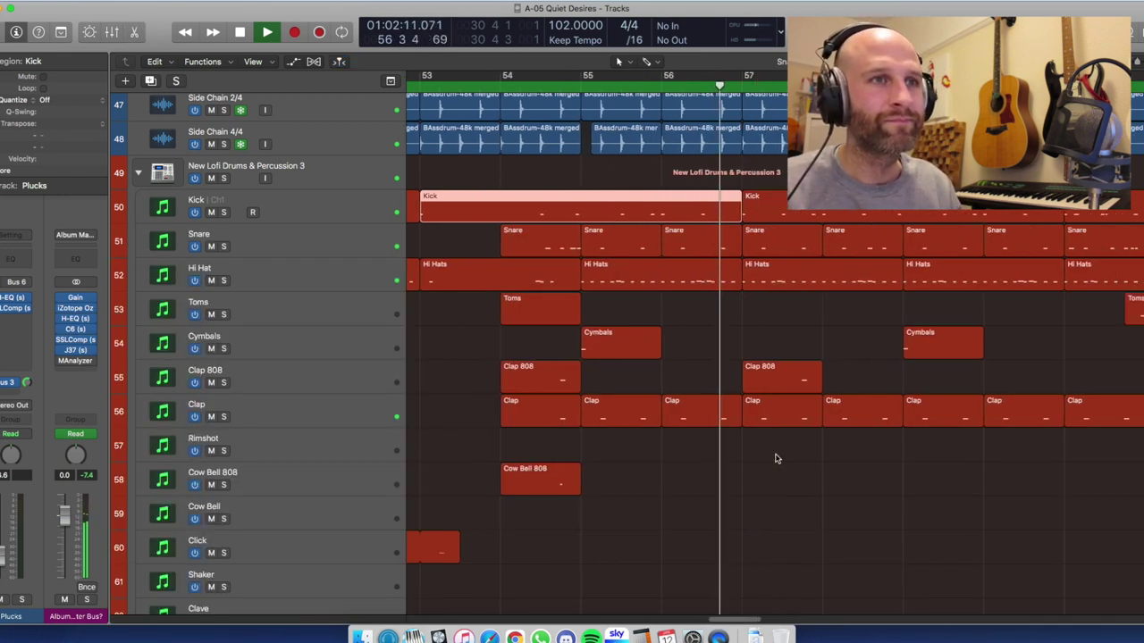
scroll(775, 459, "down", 10)
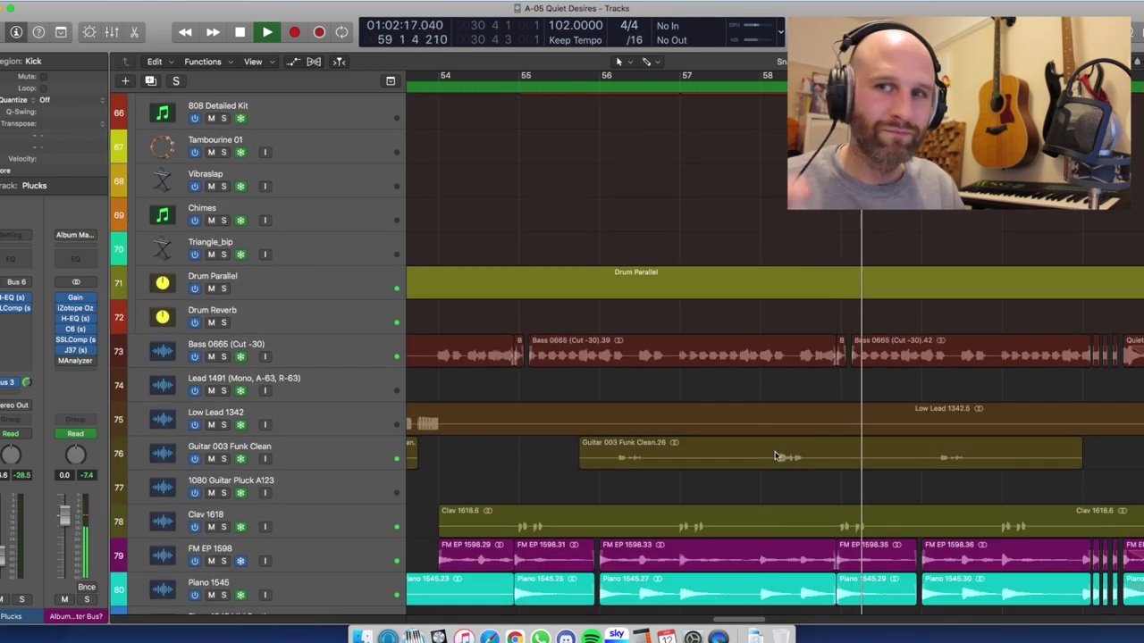
scroll(775, 457, "right", 2)
scroll(775, 456, "right", 7)
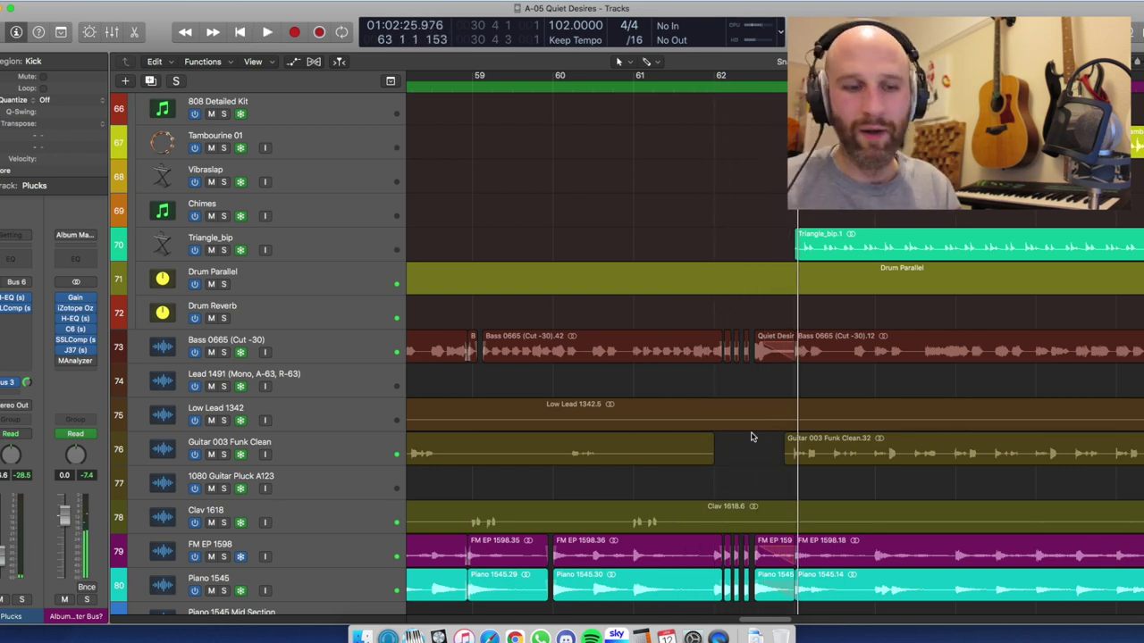
key("space")
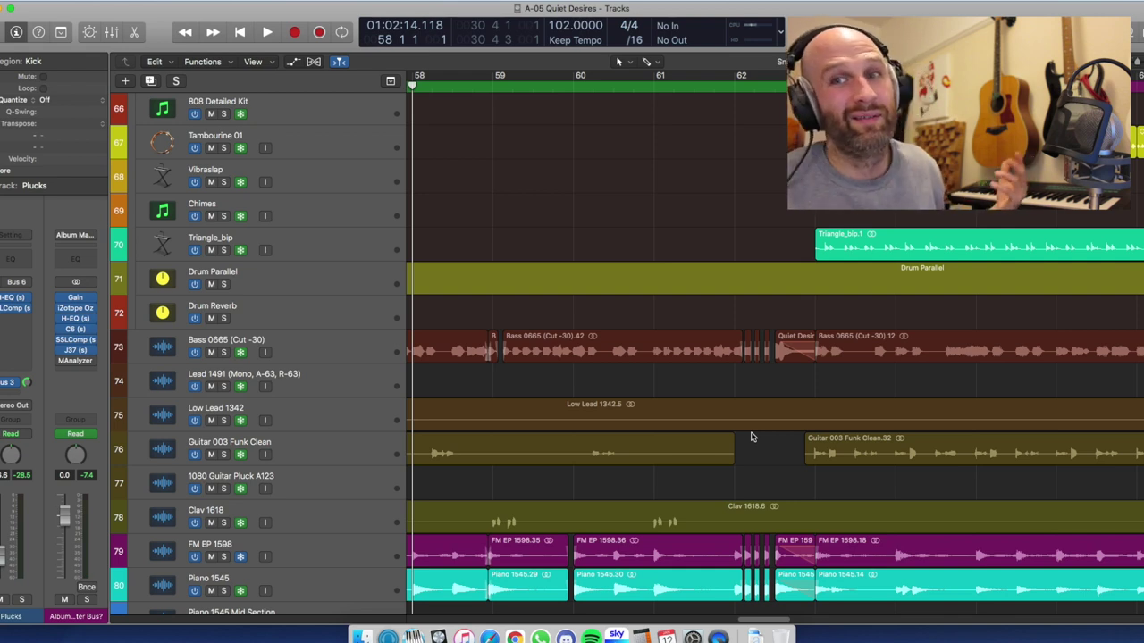
Move the playhead back to bar 56 and play the mix into bar 57.
key("comma")
key("comma")
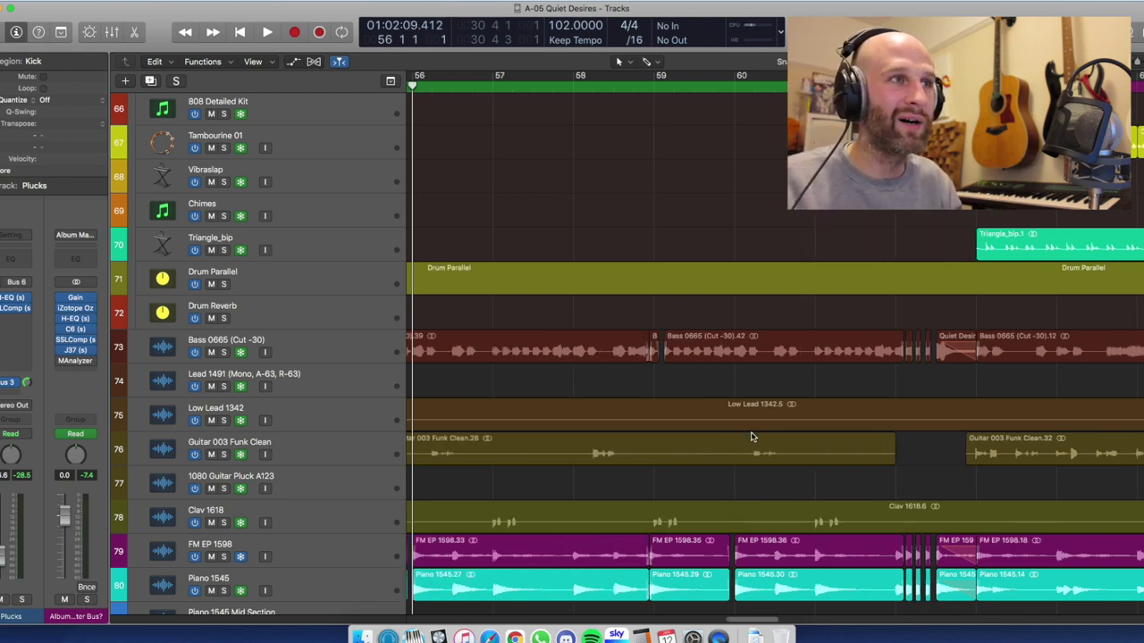
key("space")
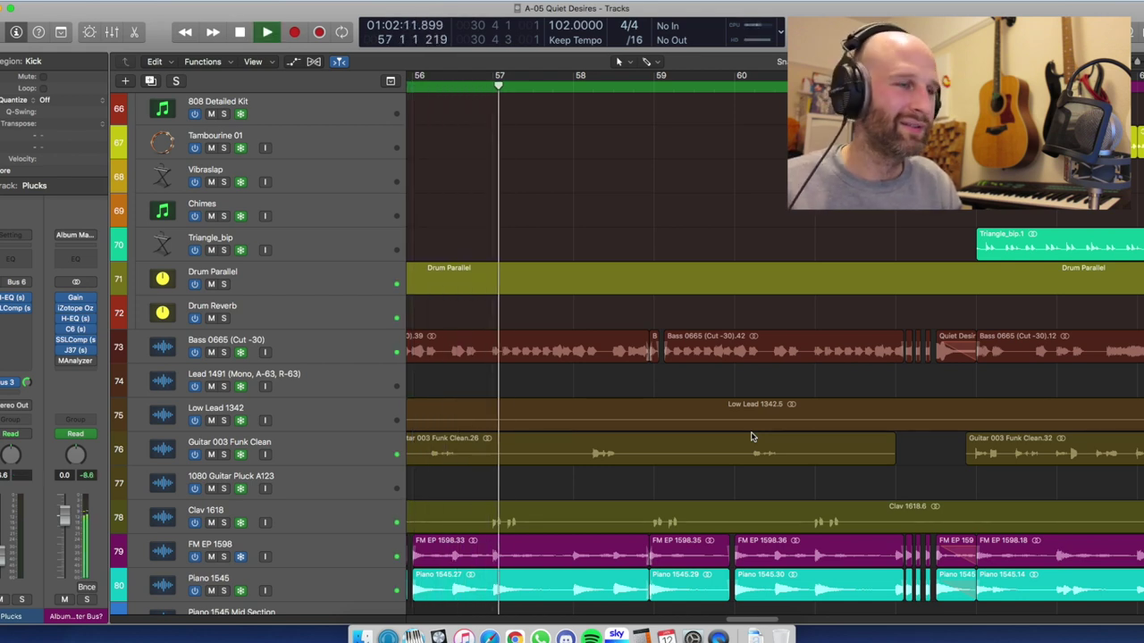
key("space")
Play the mix from bar 55 to the break in bar 62 just before the Chorus.
scroll(798, 258, "left", 5)
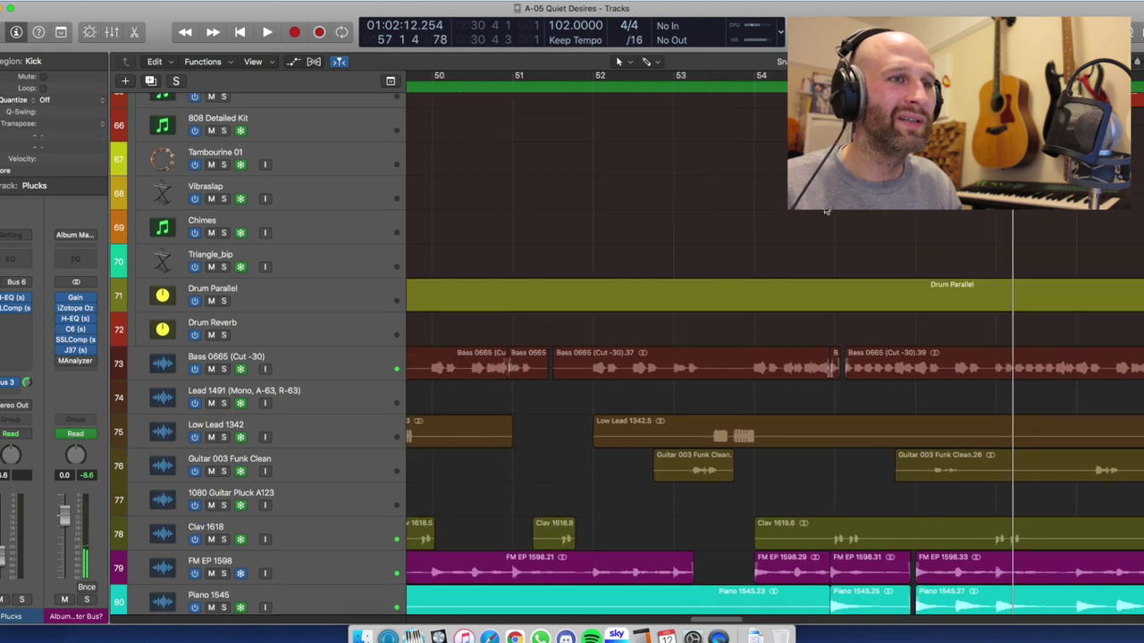
left_click(835, 77)
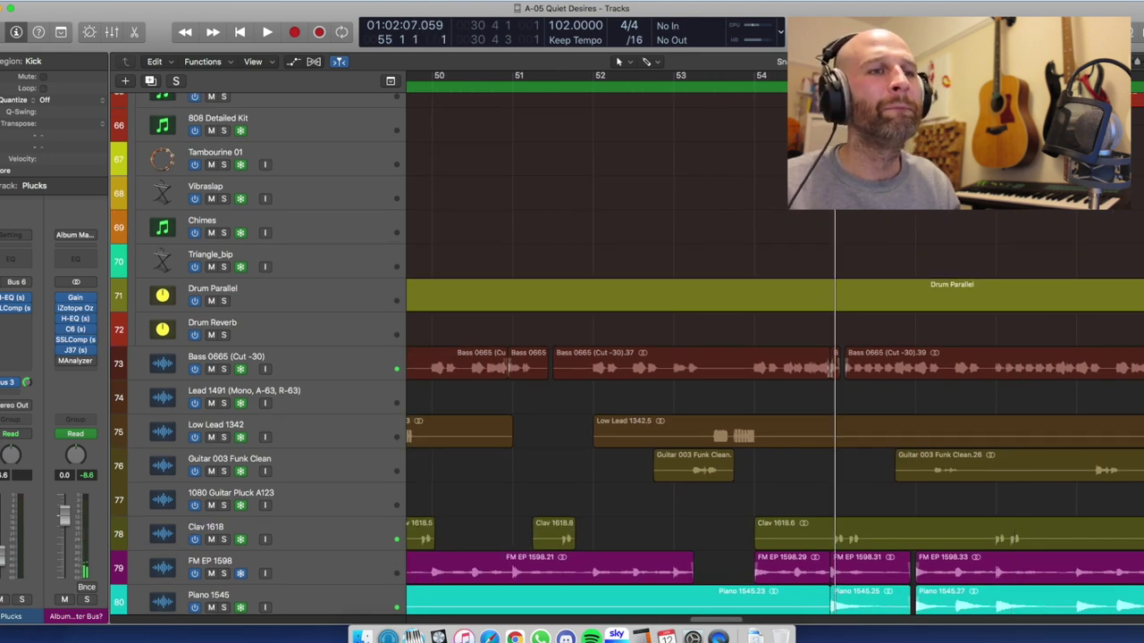
key("space")
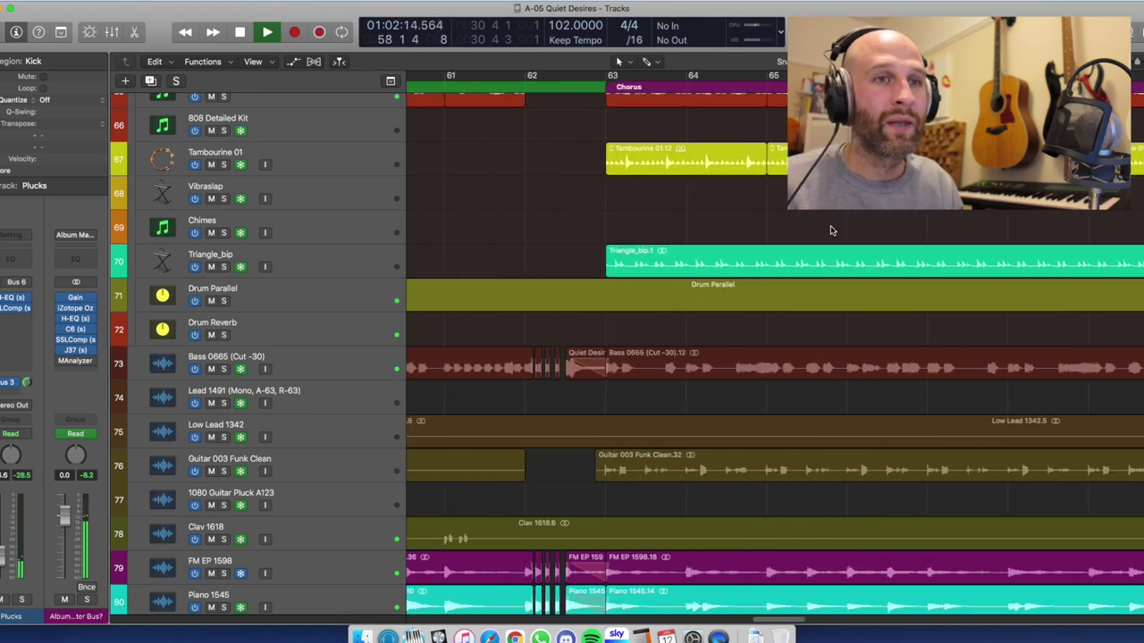
scroll(831, 230, "left", 2)
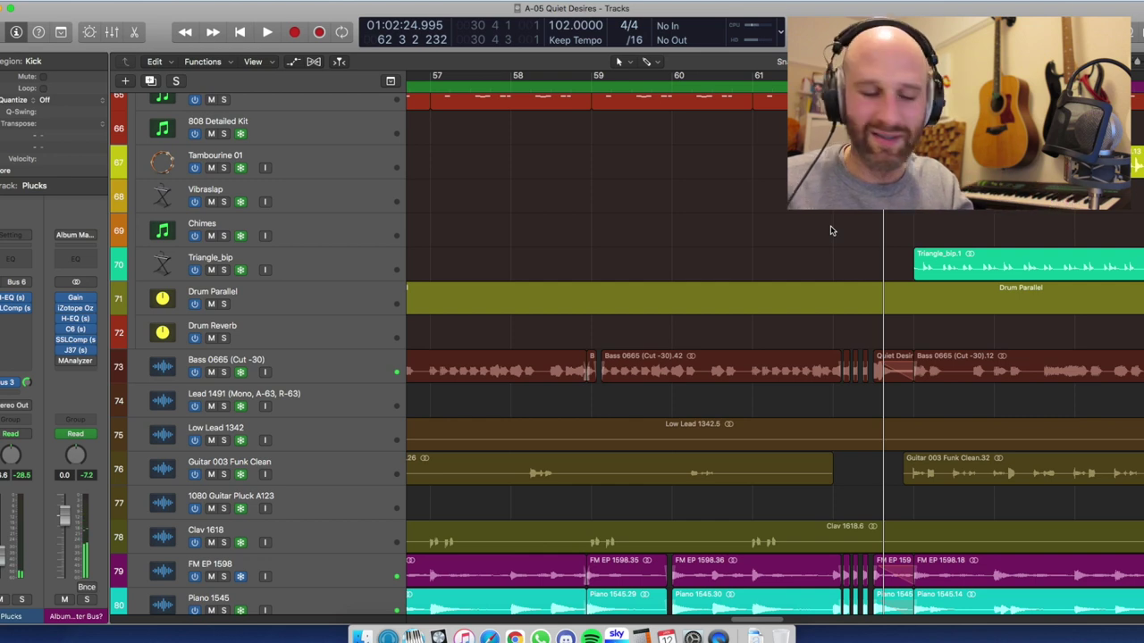
Move the playhead back to bar 59 and play the full arrangement into the Chorus at bar 63.
key("comma")
key("comma")
key("comma")
key("comma")
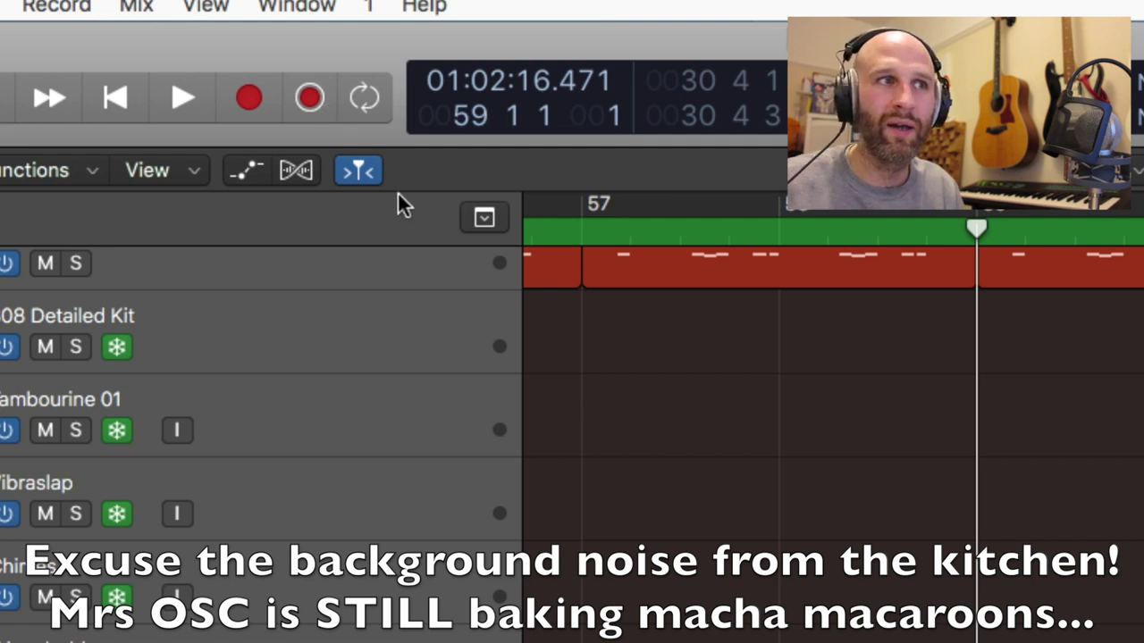
scroll(448, 226, "right", 10)
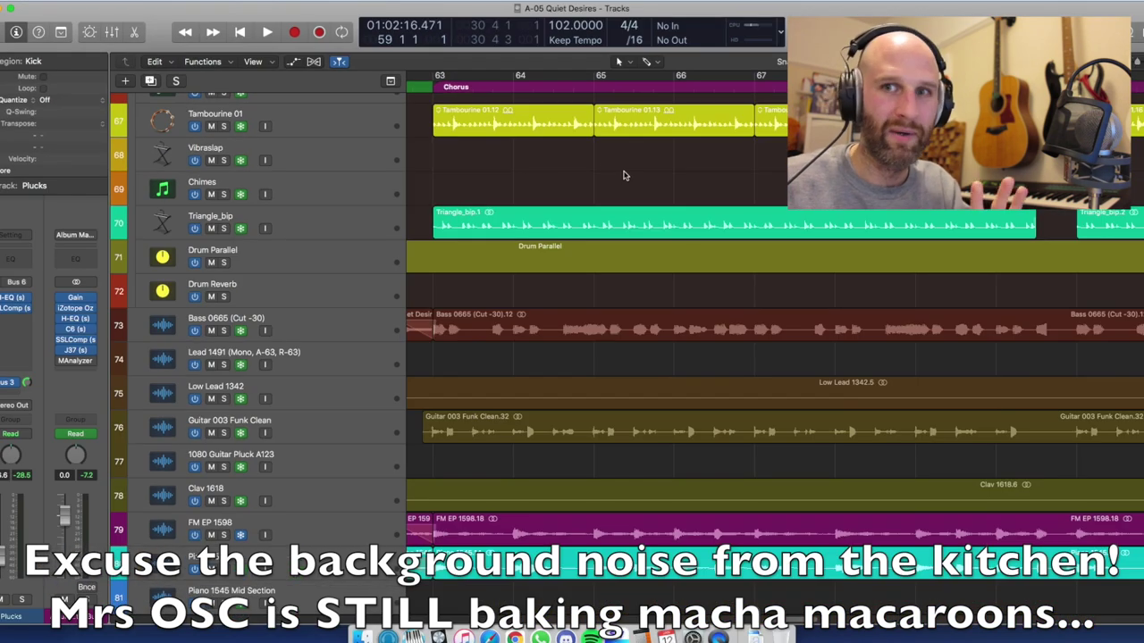
key("space")
scroll(618, 184, "left", 2)
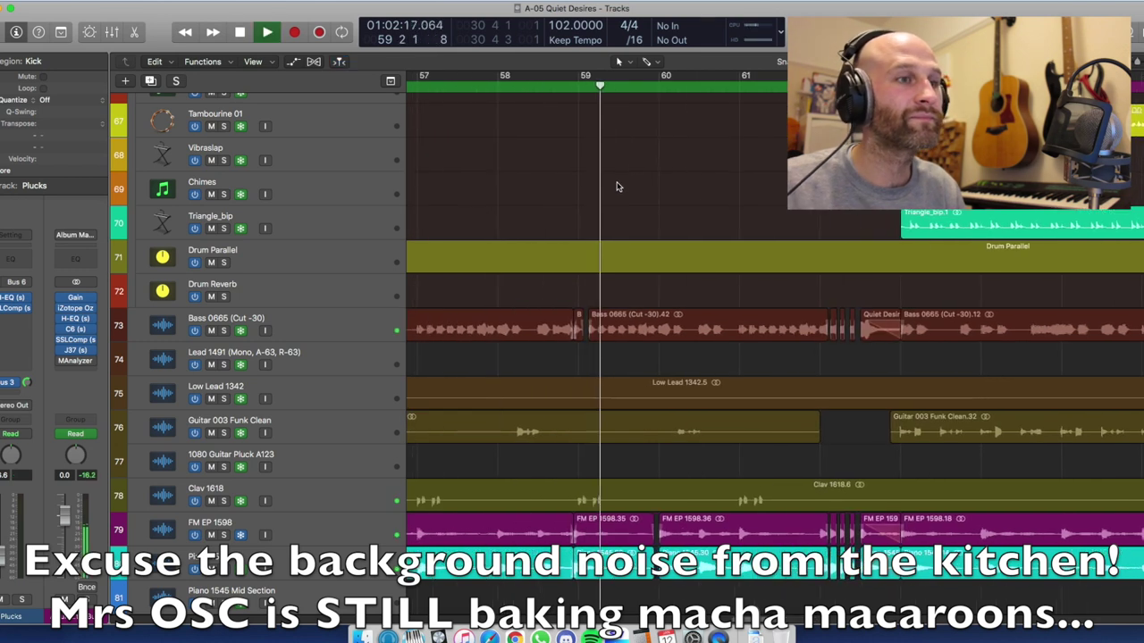
scroll(738, 209, "down", 5)
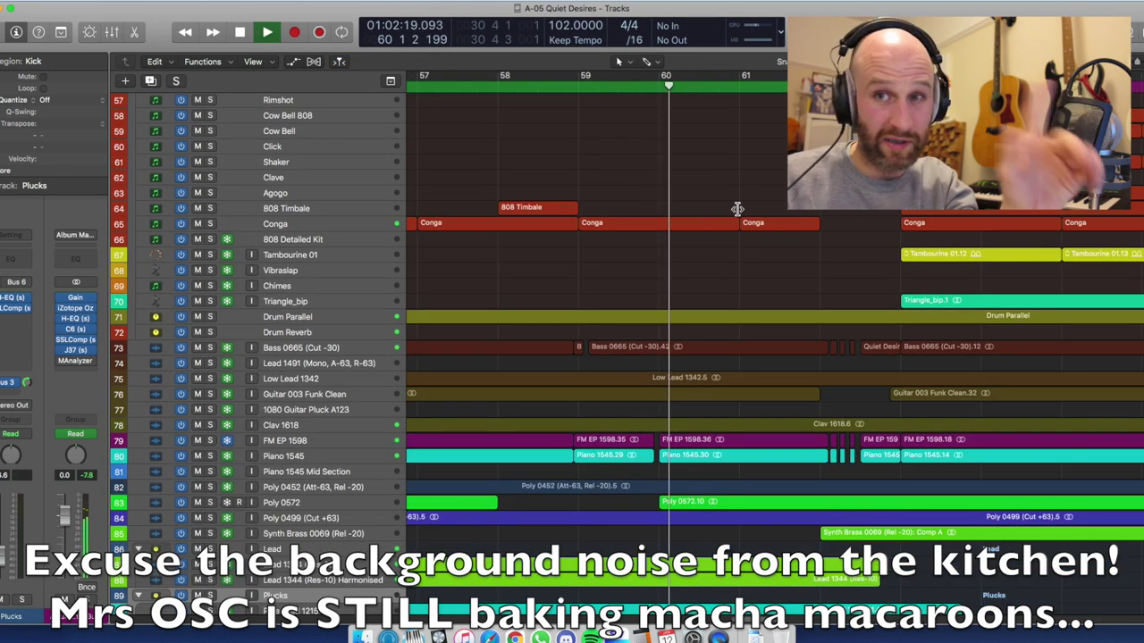
scroll(740, 217, "right", 4)
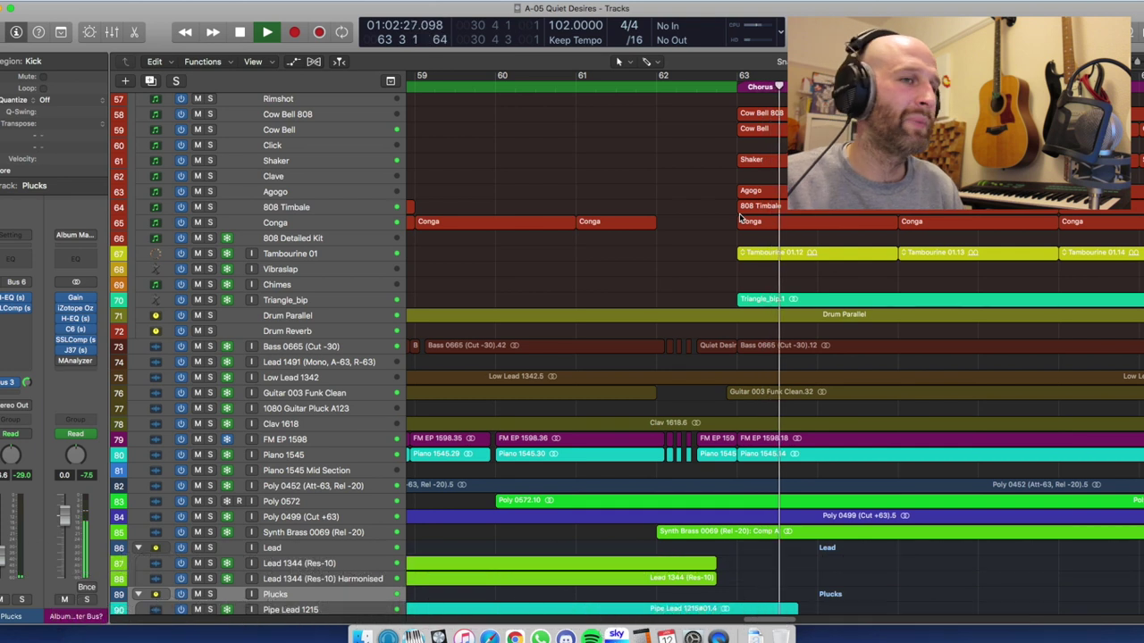
Follow the Chorus playback across the whole arrangement of tracks up to bar 67, and stop it there.
key("super+Up")
key("super+Up")
key("super+Up")
key("super+Up")
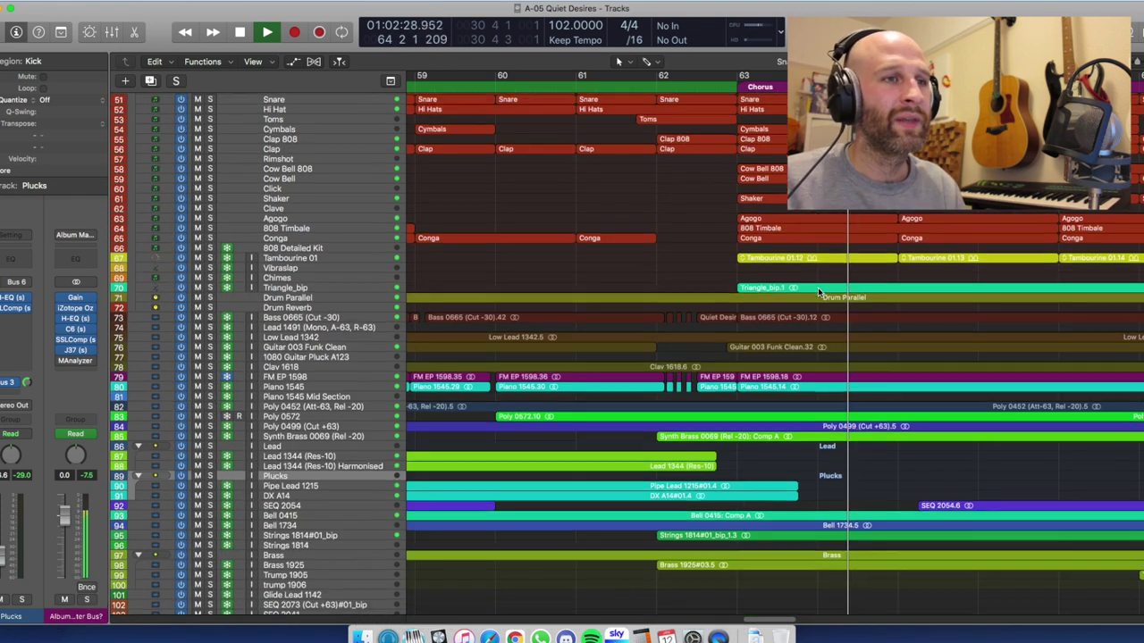
key("super+Left")
key("super+Left")
key("super+Left")
key("super+Left")
key("super+Left")
key("super+Left")
key("super+Left")
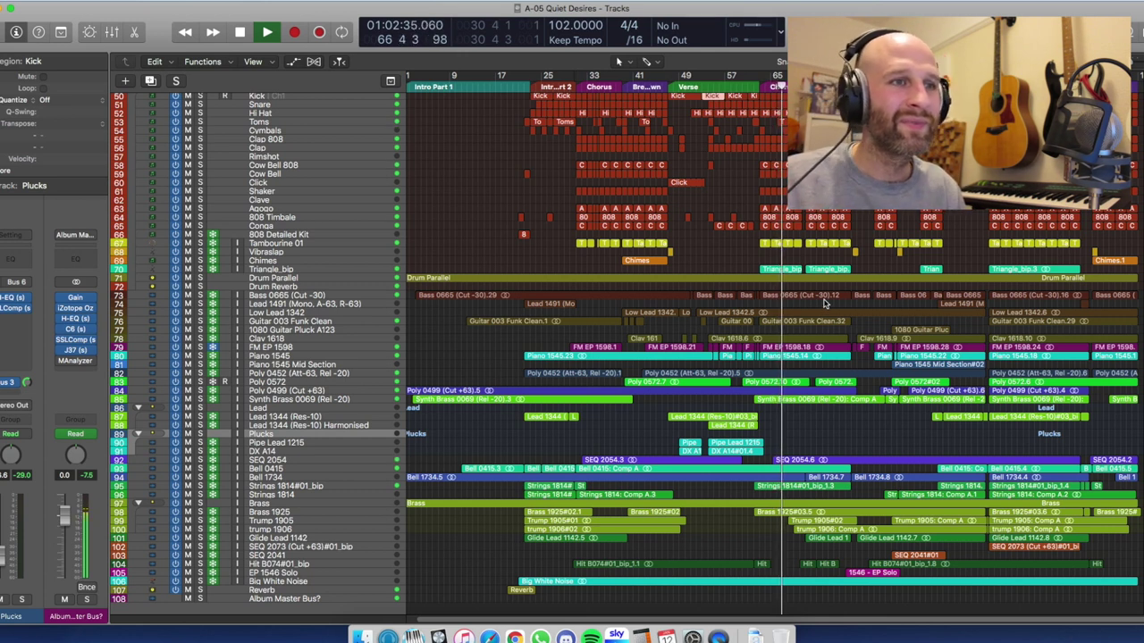
key("space")
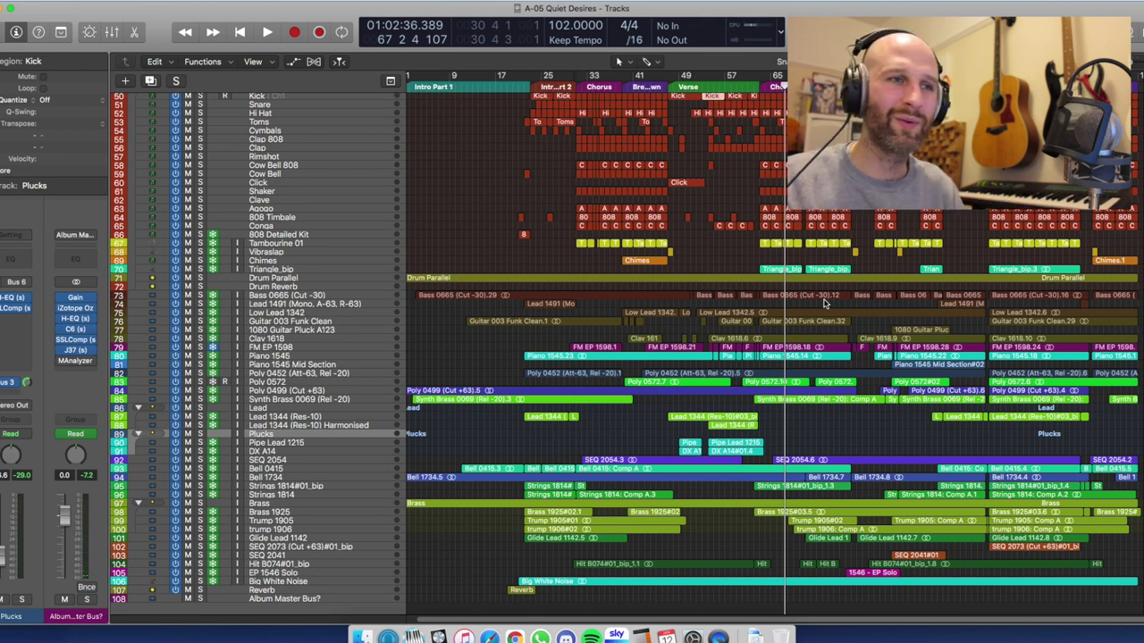
Play the Verse from bar 54 into bar 57 while viewing the piano, poly, lead and pluck tracks.
key("super+Down")
key("super+Down")
key("super+Down")
key("super+Down")
scroll(813, 382, "down", 10)
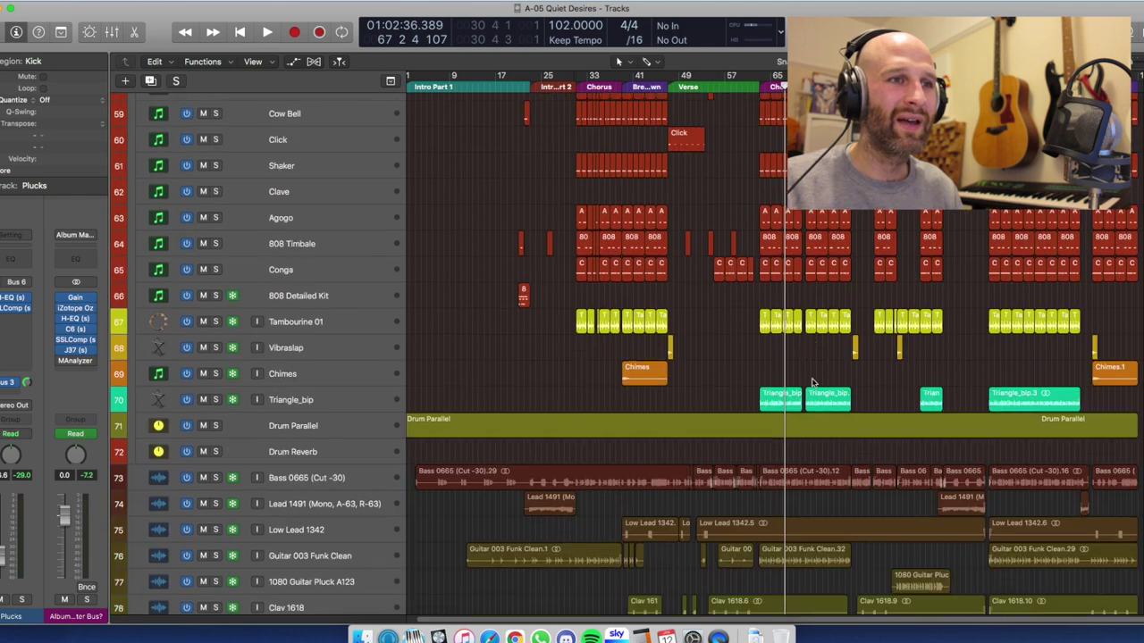
scroll(813, 383, "down", 5)
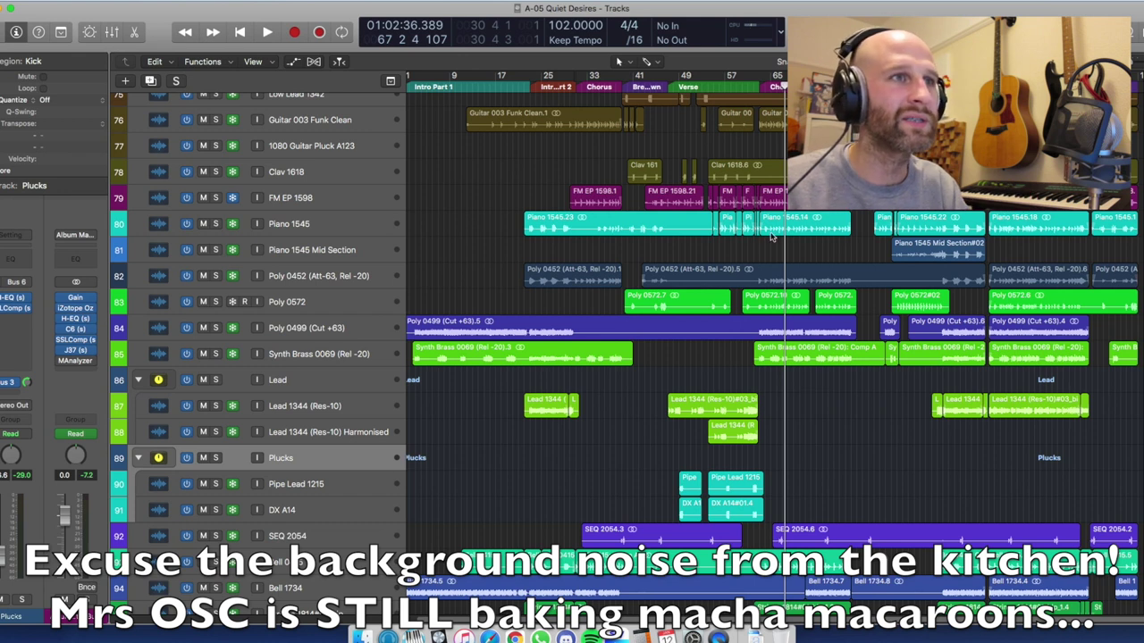
left_click(663, 105)
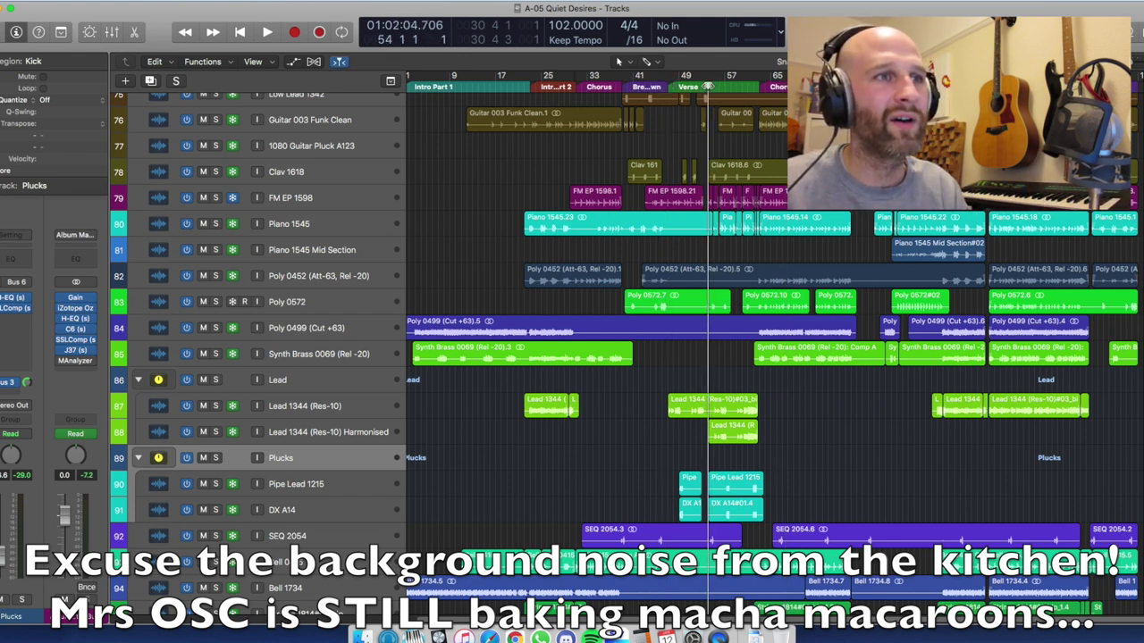
key("space")
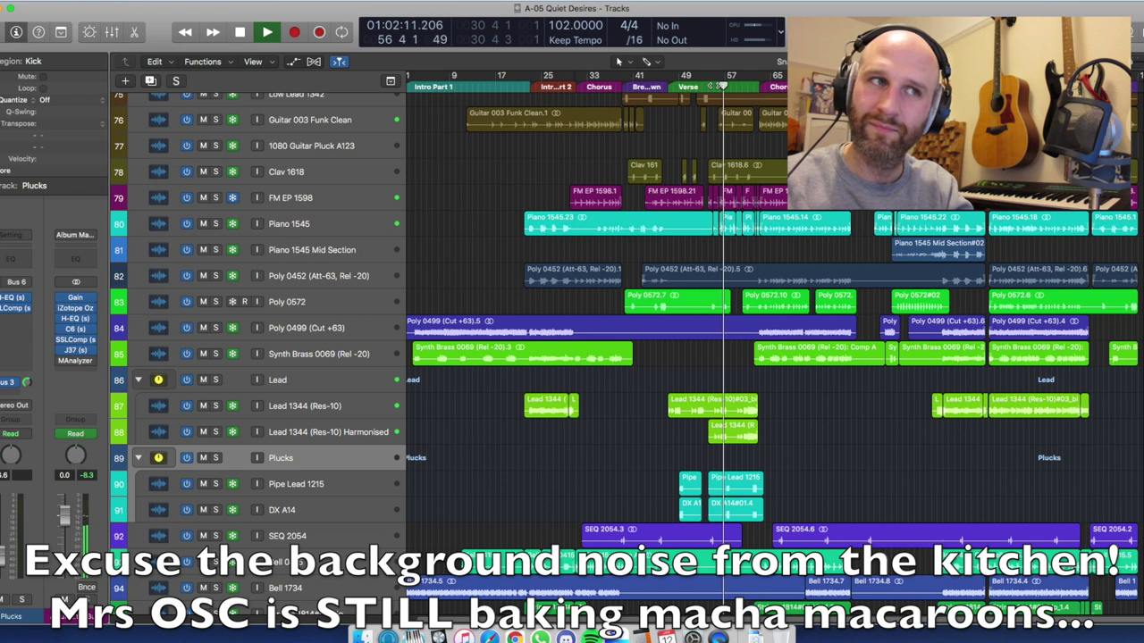
key("space")
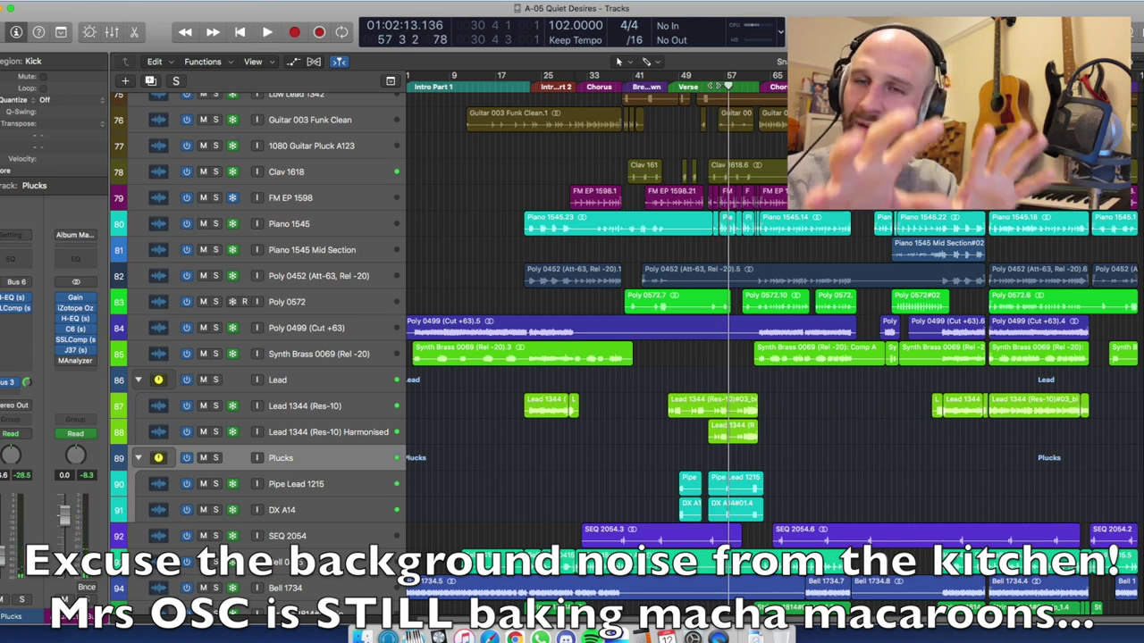
Move the playhead forward to the Chorus at bar 63 and play the mix into bar 67.
key("period")
key("period")
key("period")
key("period")
key("period")
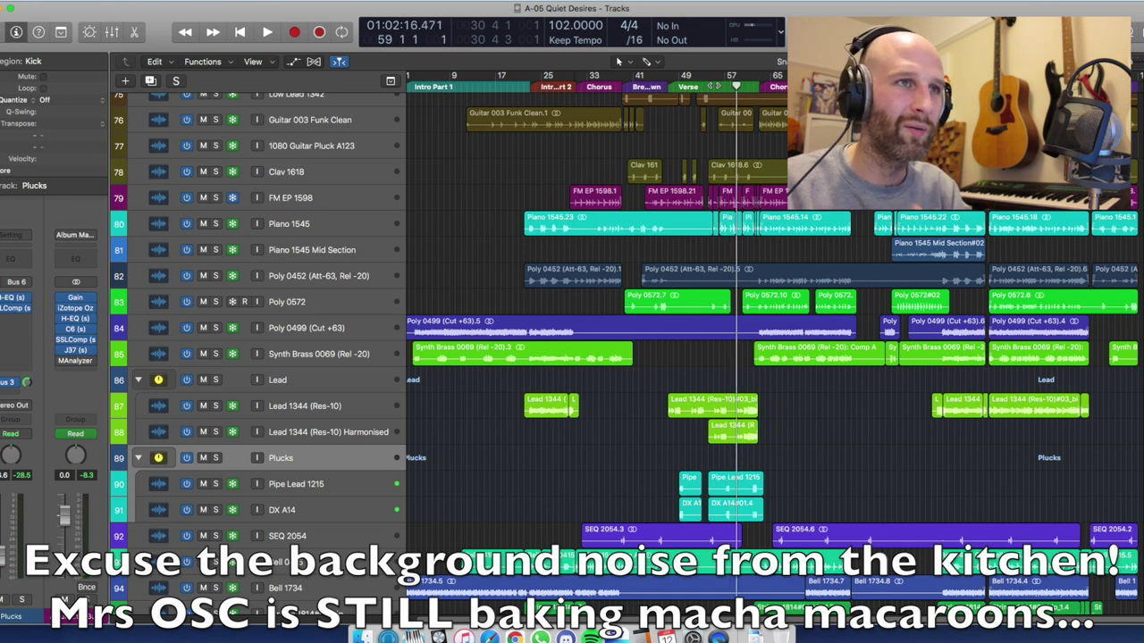
key("period")
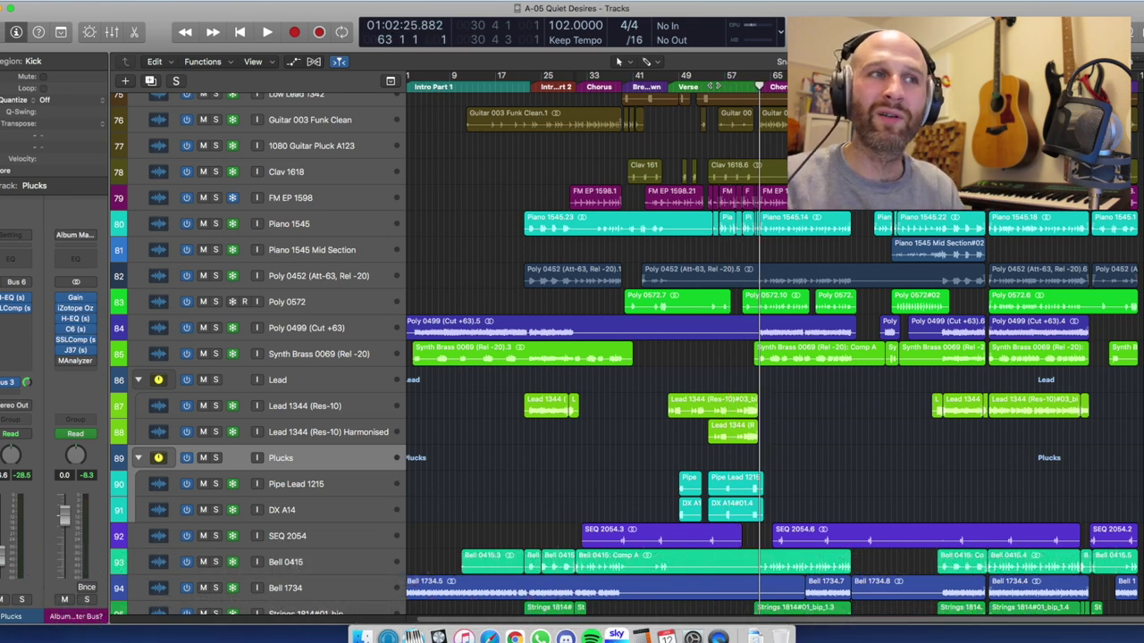
key("space")
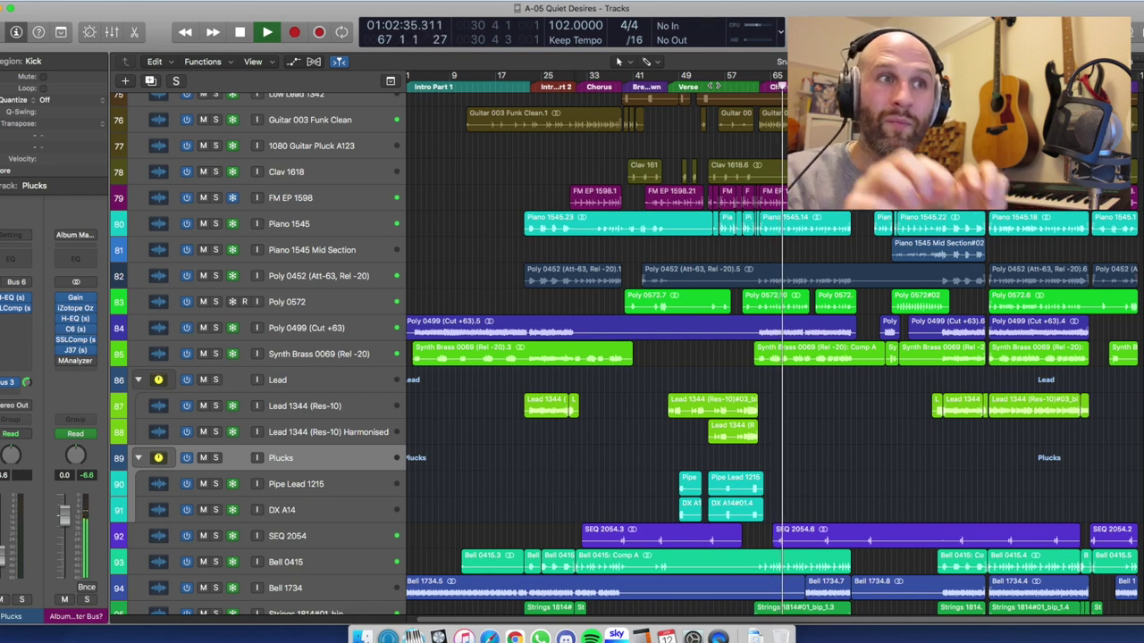
key("space")
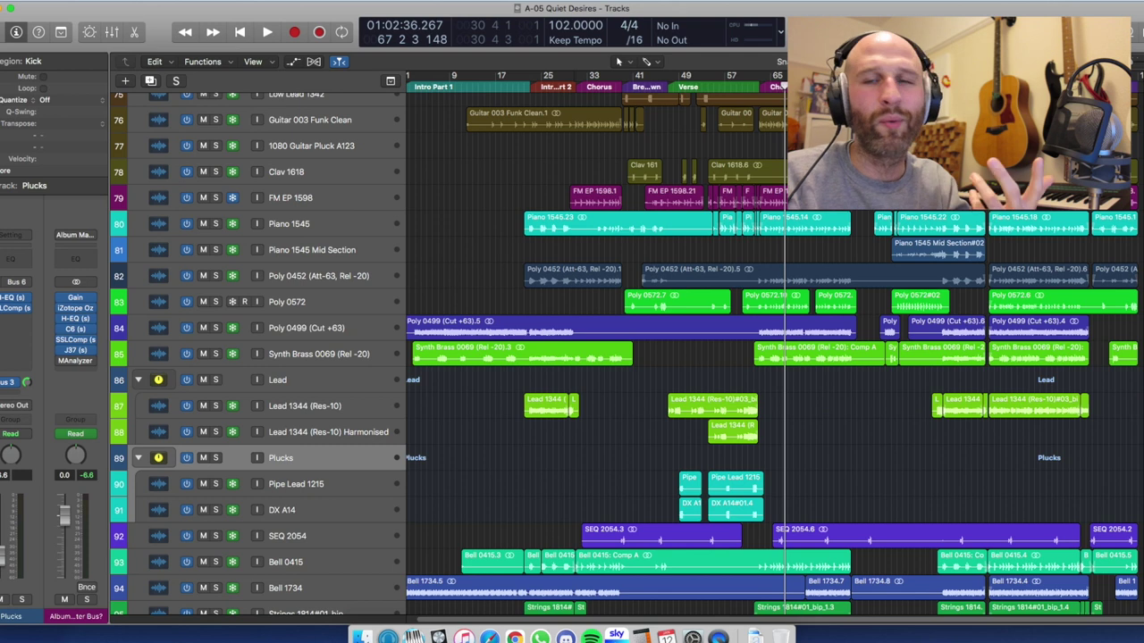
Move the playhead back to bar 58, play a brief moment, and look closely at the end of the Verse.
left_click(733, 81)
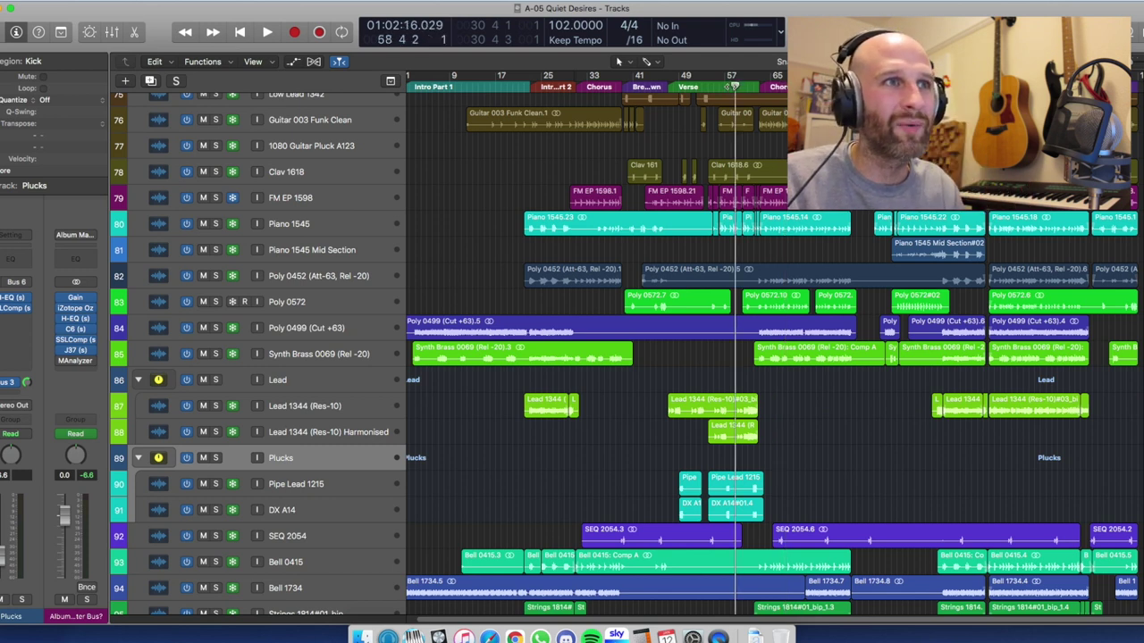
left_click(266, 31)
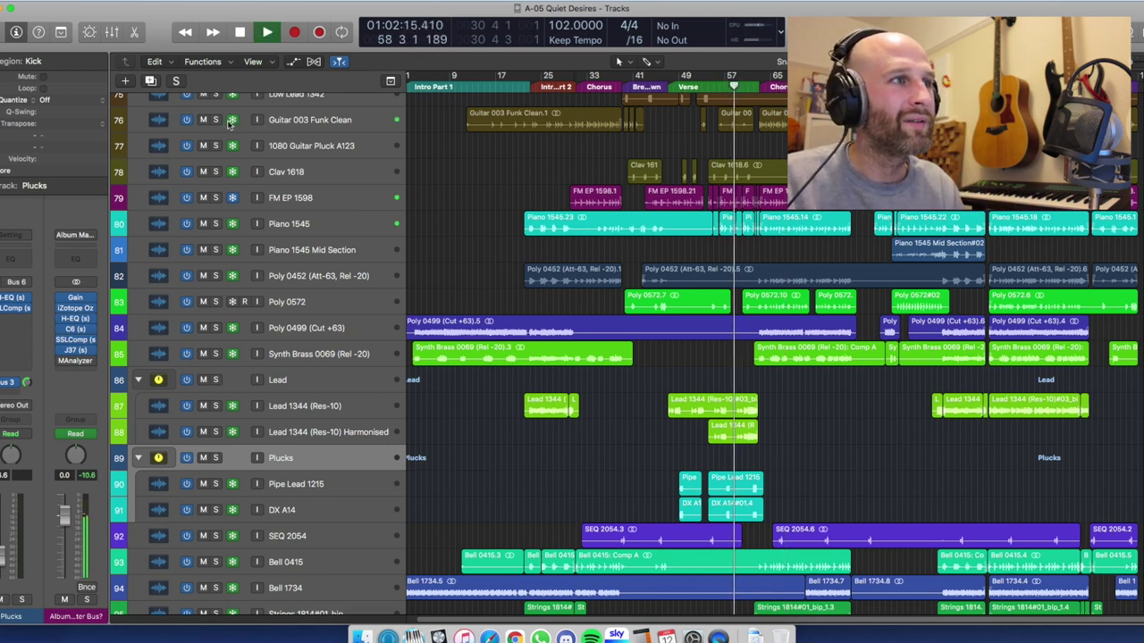
key("space")
scroll(712, 357, "up", 10)
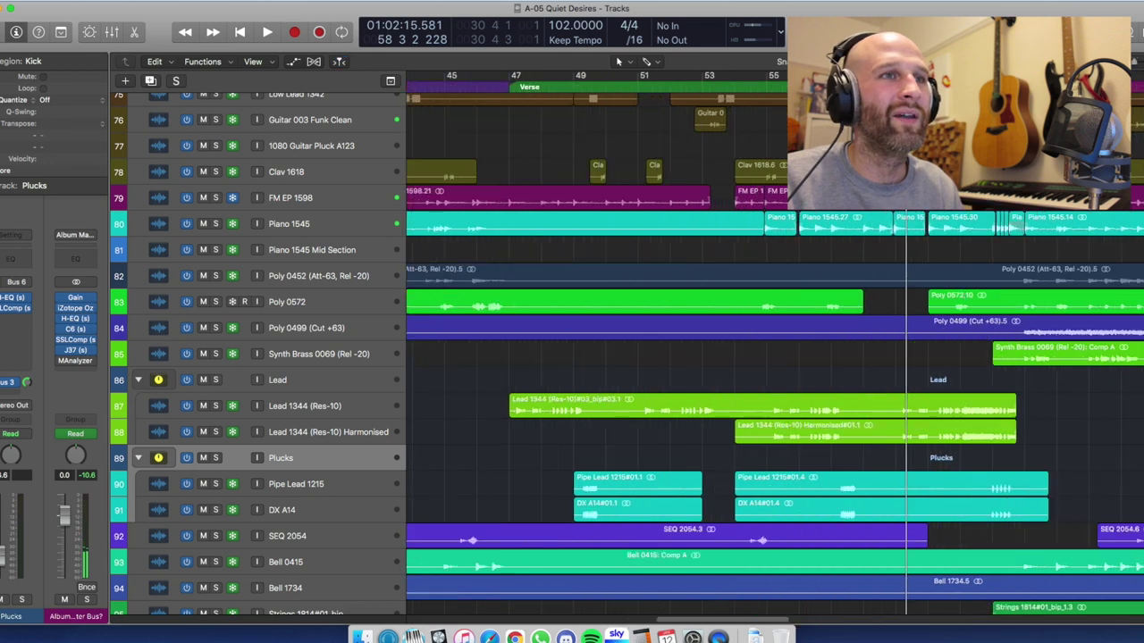
scroll(712, 357, "right", 4)
Play the Chorus from bar 63 with the Guitar 003 Funk Clean track soloed.
key("space")
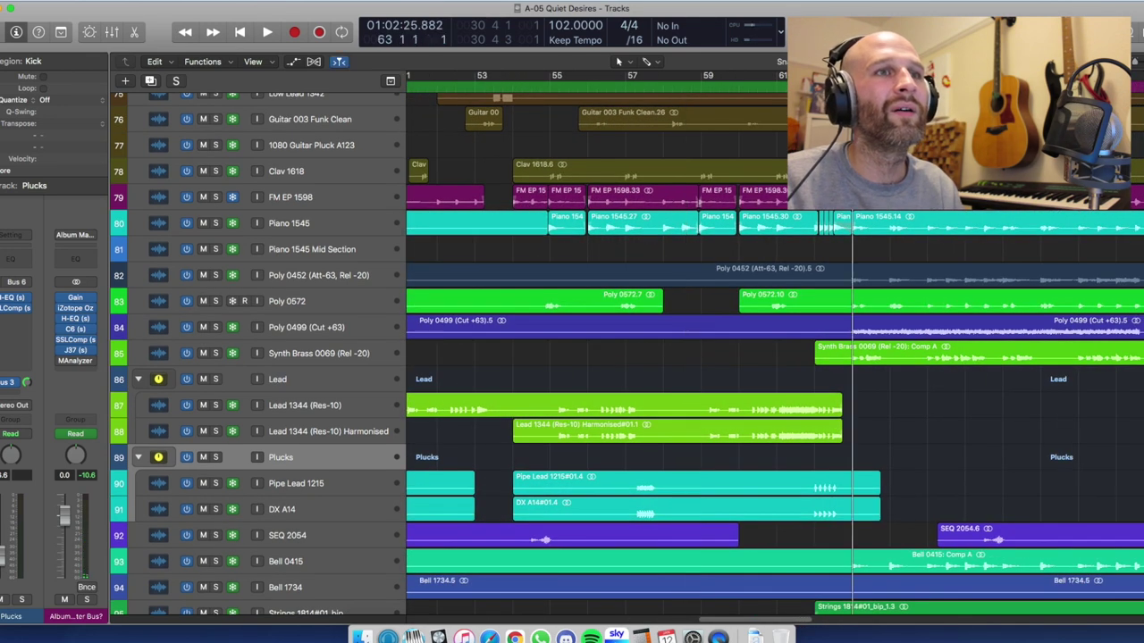
left_click(217, 119)
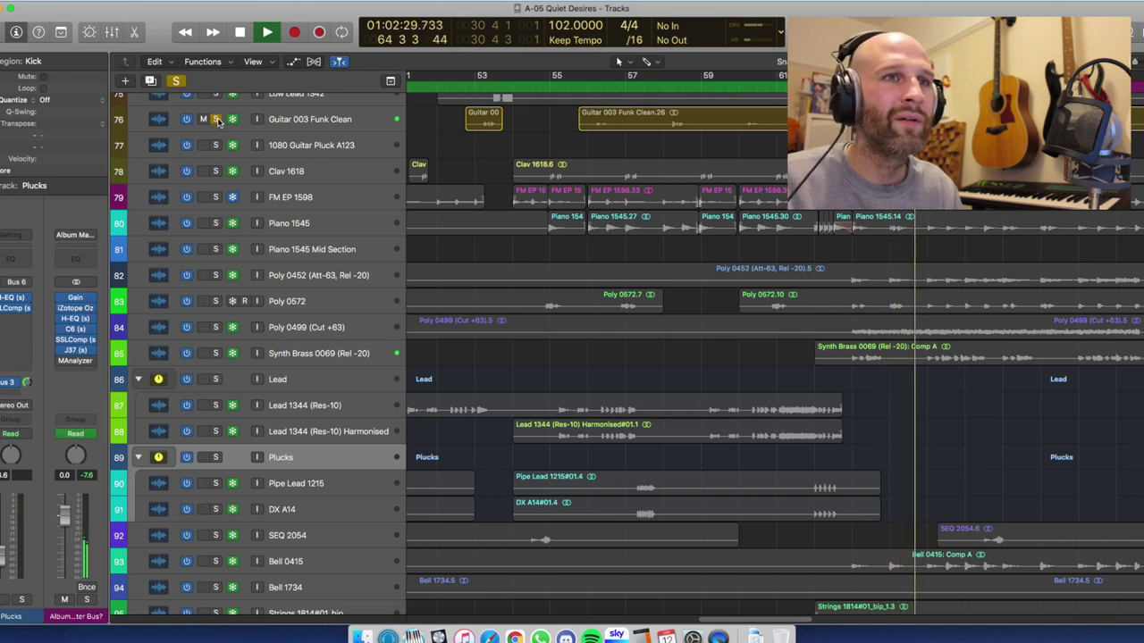
key("space")
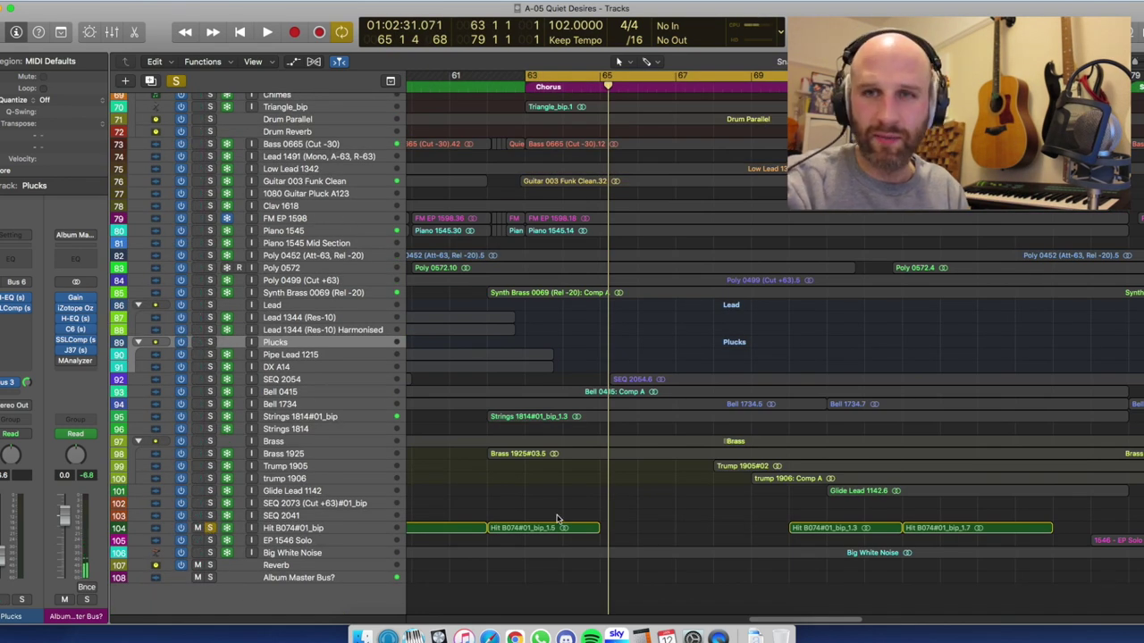
Audition the soloed Hit B074#01_bip track at the start of the Chorus, and set the cycle start to bar 63.
key("super+Down")
key("super+Down")
key("super+Up")
scroll(560, 518, "down", 3)
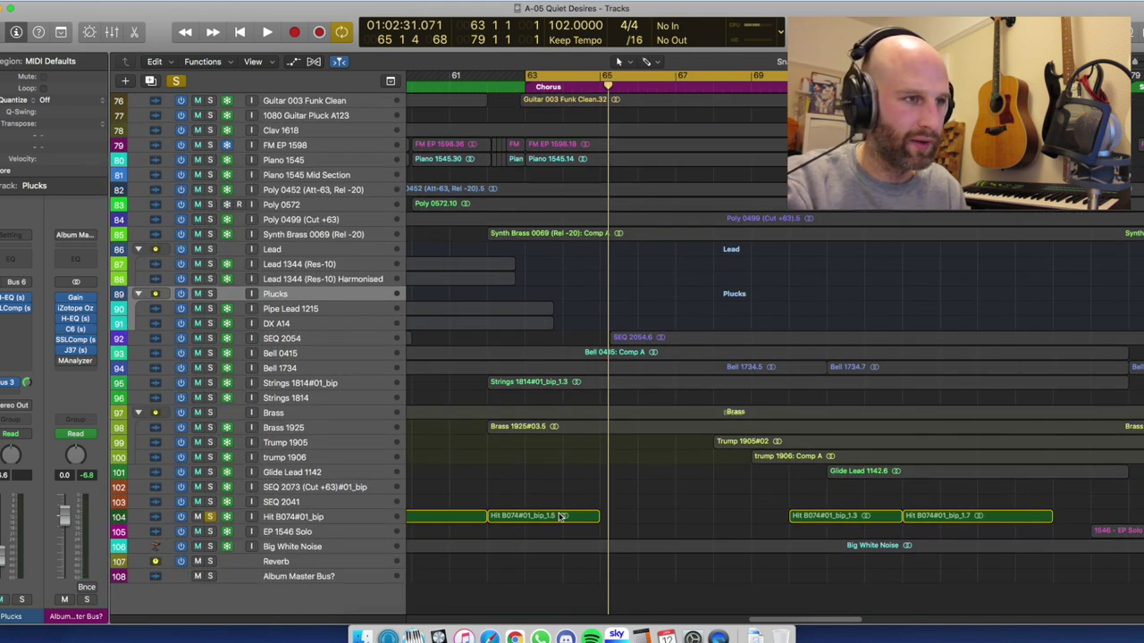
key("super+Down")
scroll(561, 518, "down", 5)
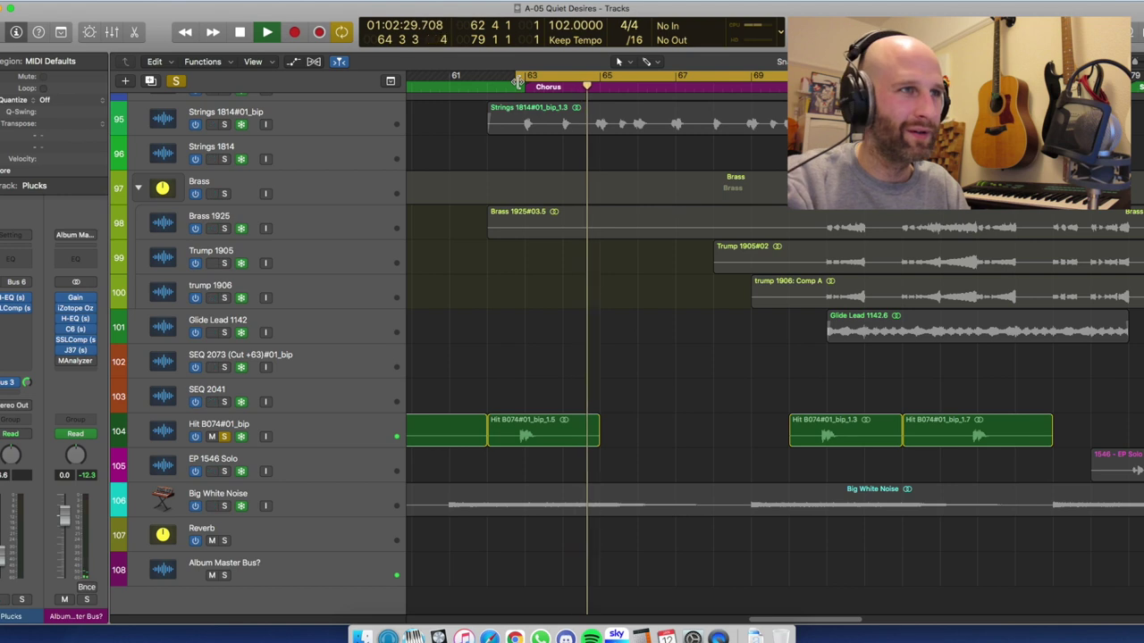
key("space")
left_click_drag(517, 82, 525, 77)
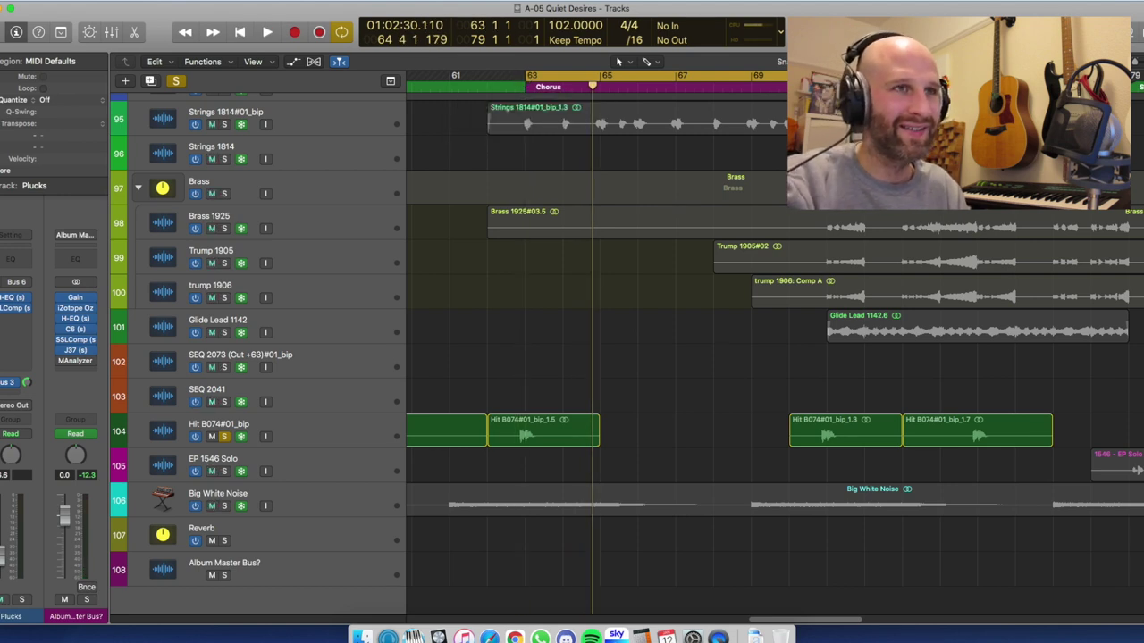
Turn off the cycle and play the soloed Hit B074#01_bip track from bar 70 into bar 71.
key("c")
left_click_drag(815, 87, 812, 87)
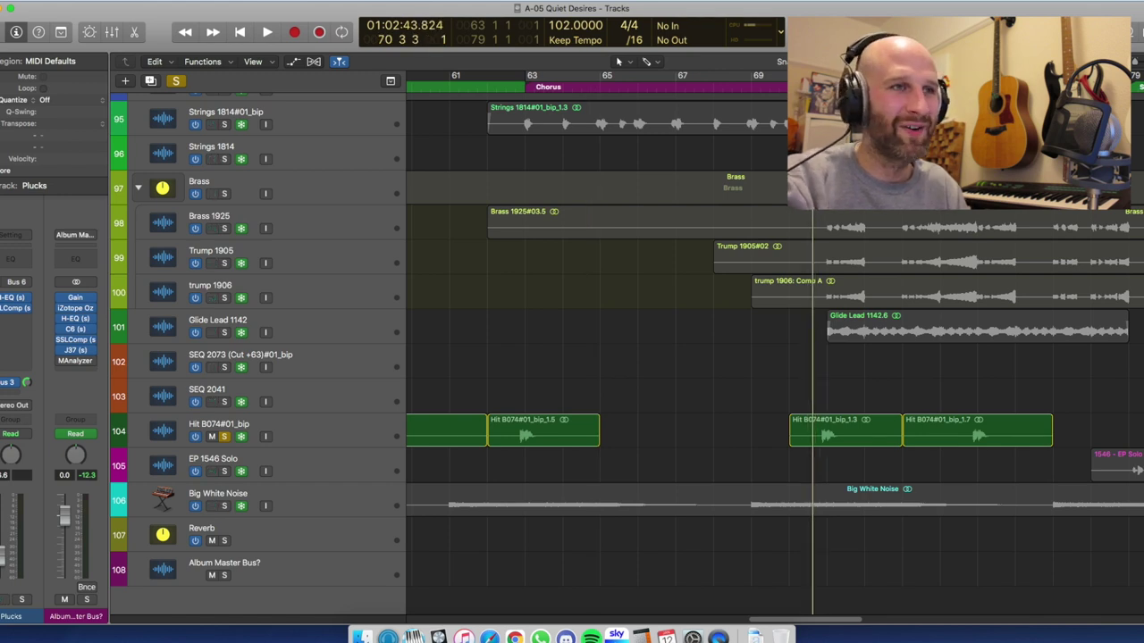
key("space")
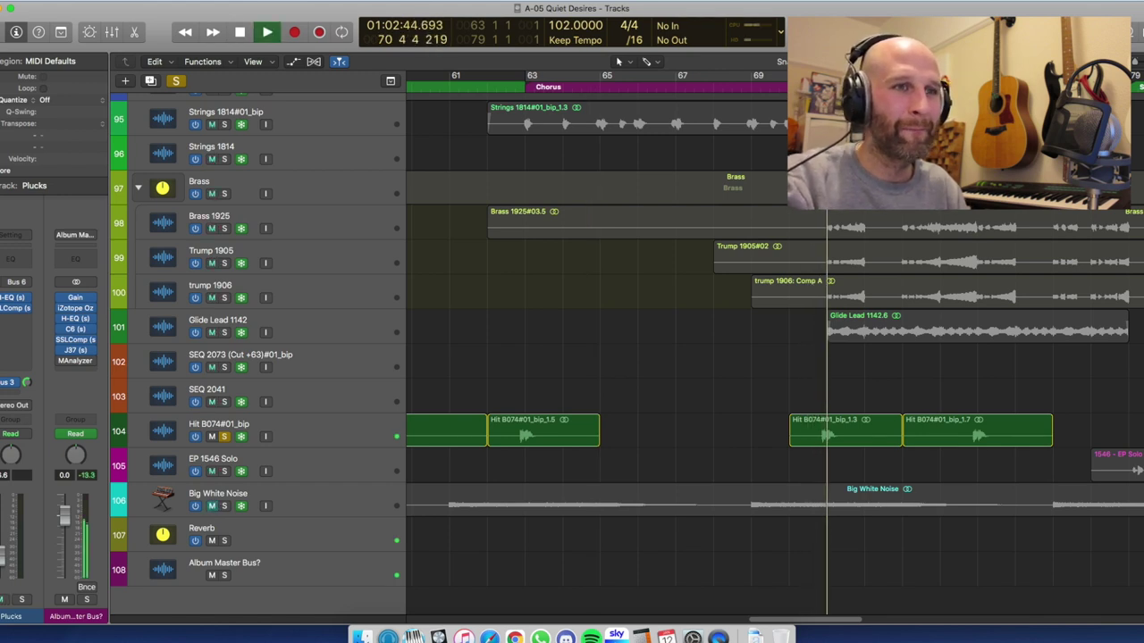
key("space")
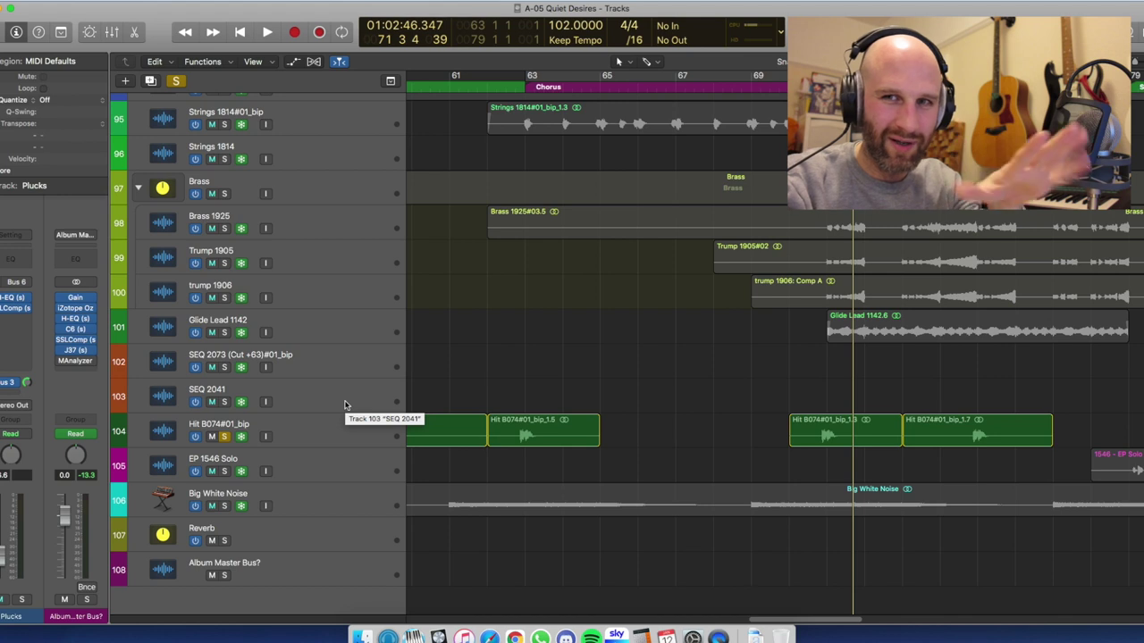
Solo the Big White Noise track instead of the hit and play it from bar 61 into the Chorus at bar 63.
left_click(176, 82)
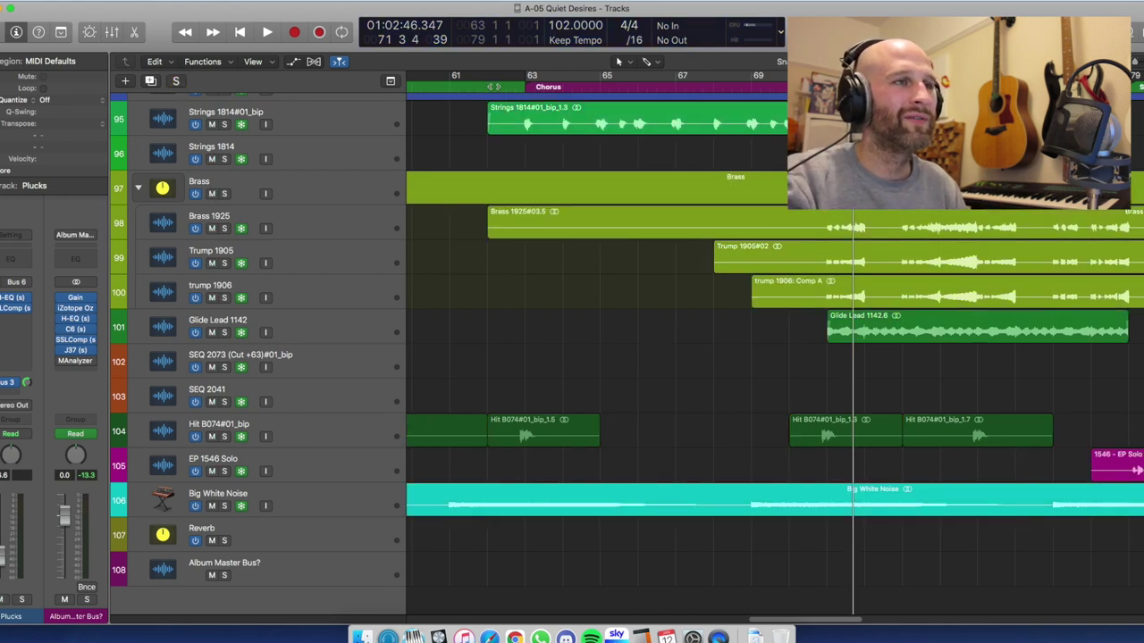
left_click(450, 85)
left_click(381, 505)
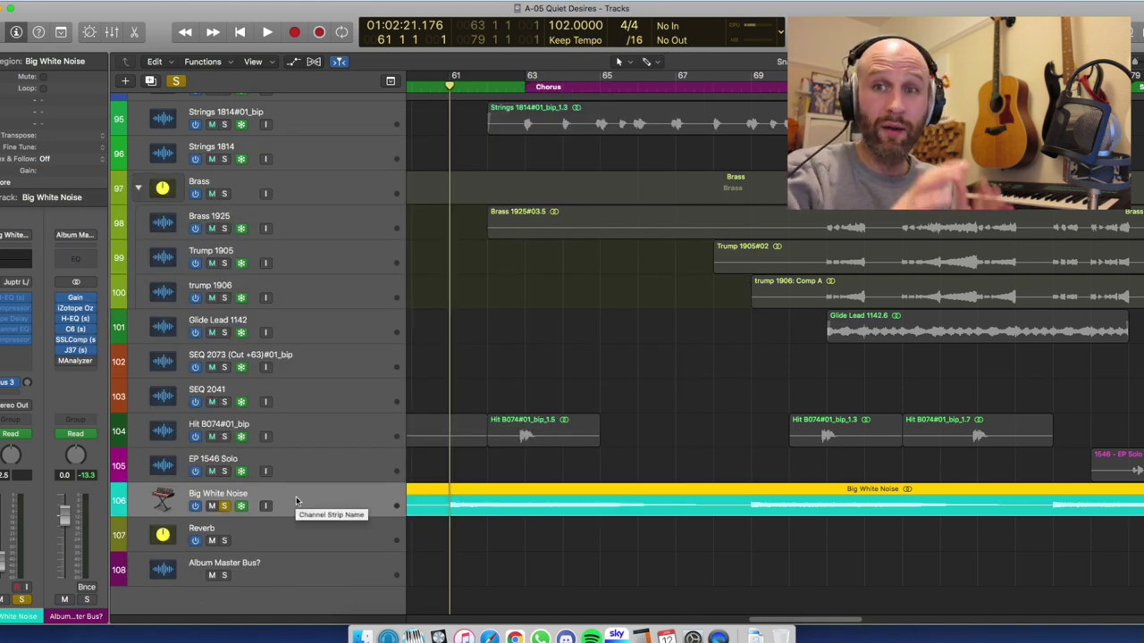
key("space")
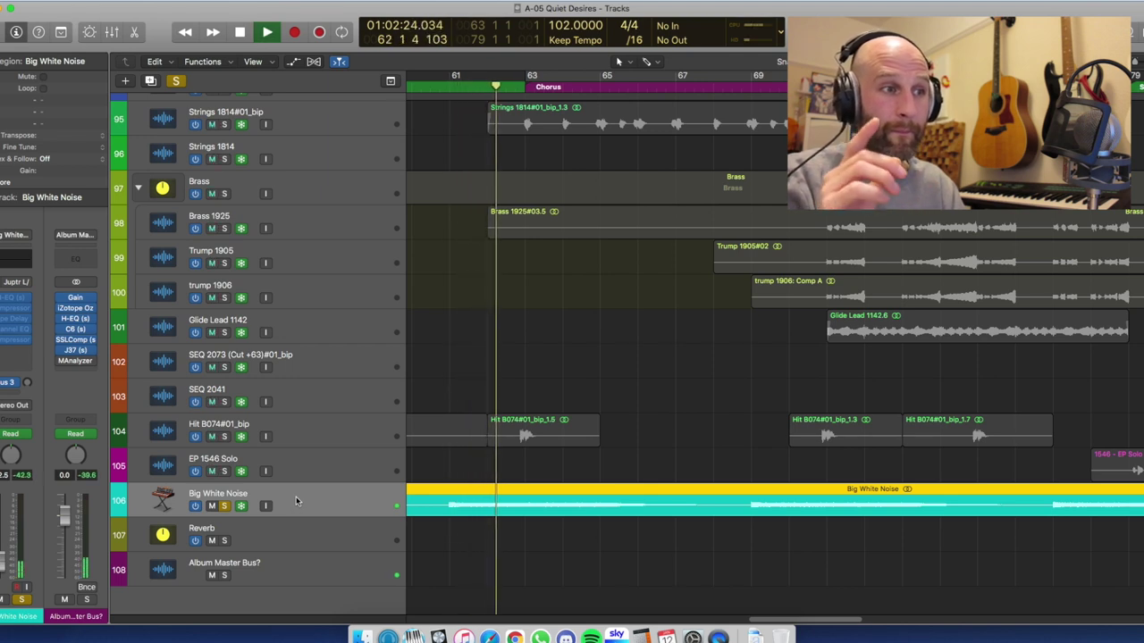
key("m")
key("m")
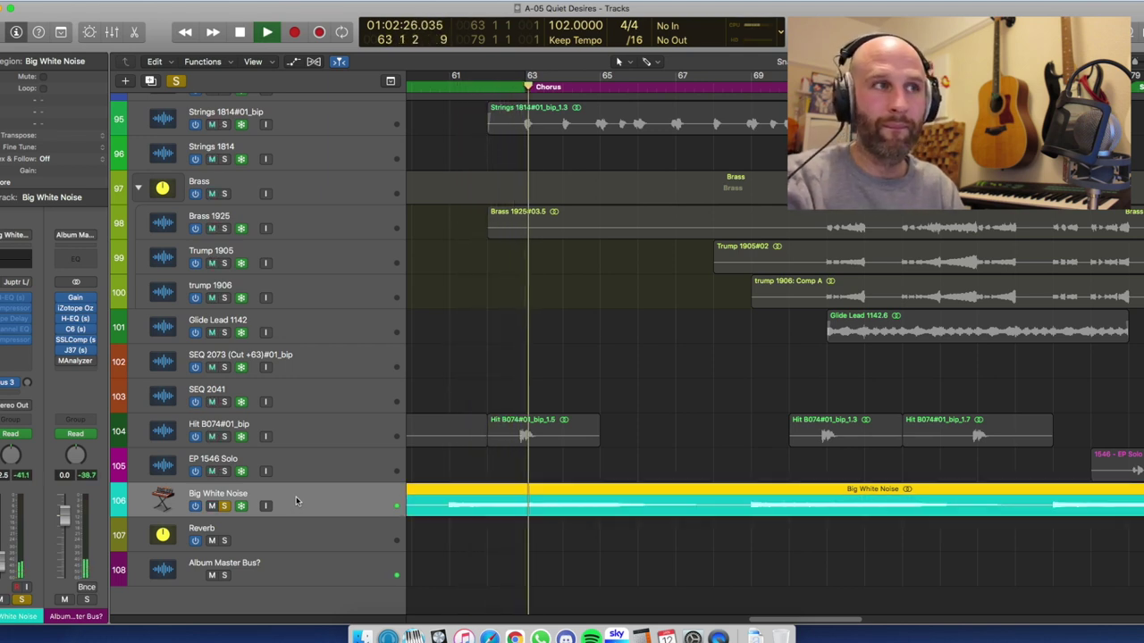
key("space")
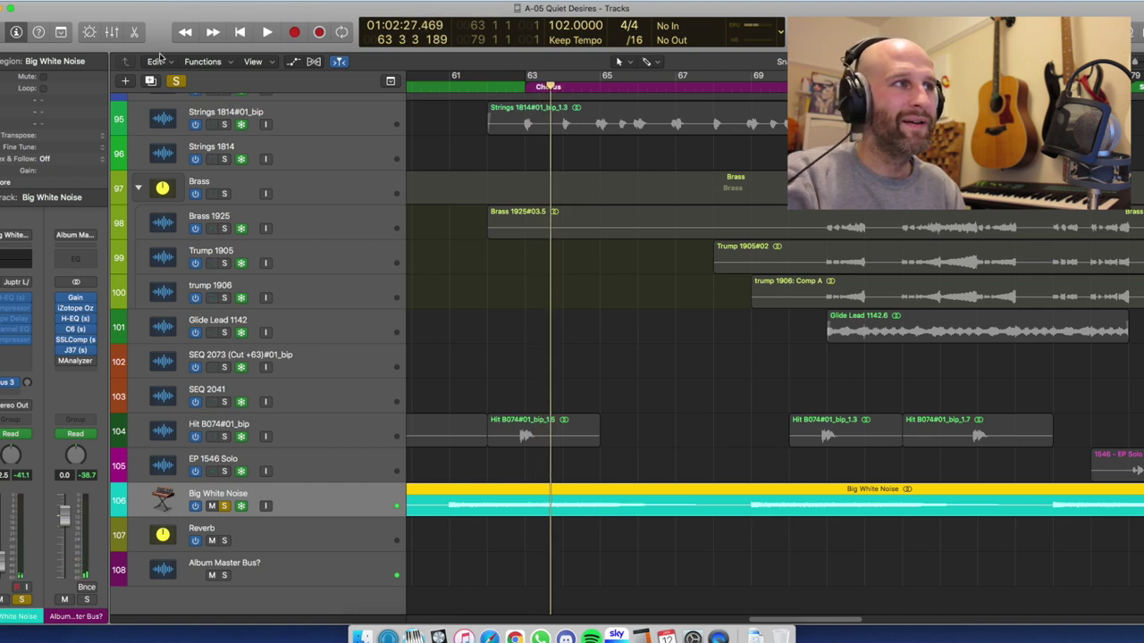
Clear the solo and play the full mix from bar 61 into the Chorus, muting and unmuting Big White Noise to compare.
left_click(175, 81)
key("comma")
key("comma")
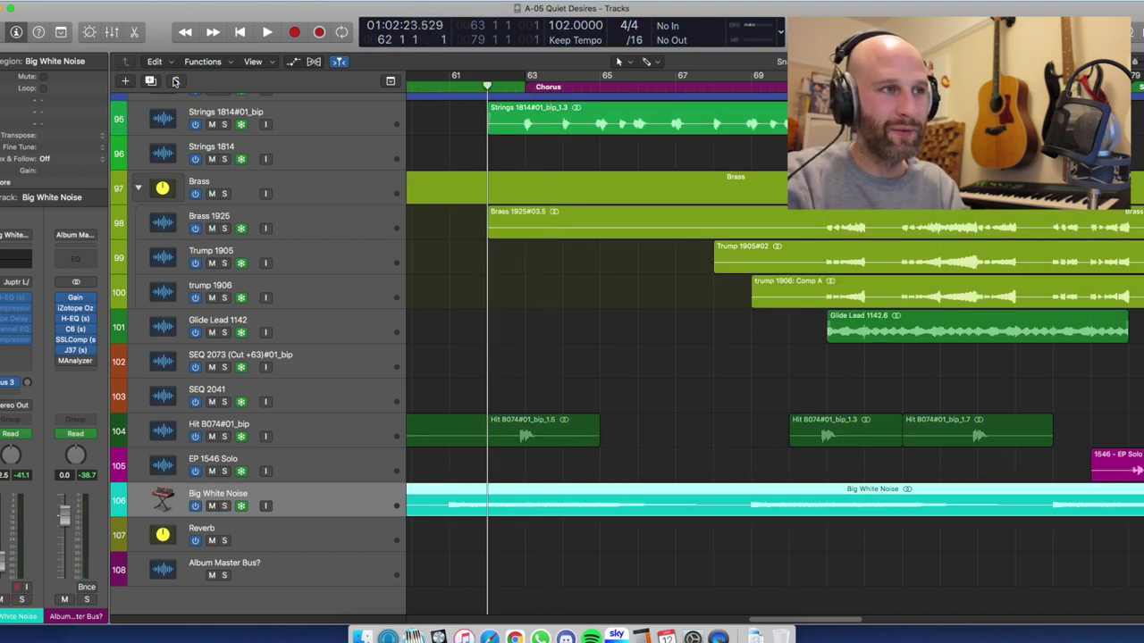
key("comma")
key("space")
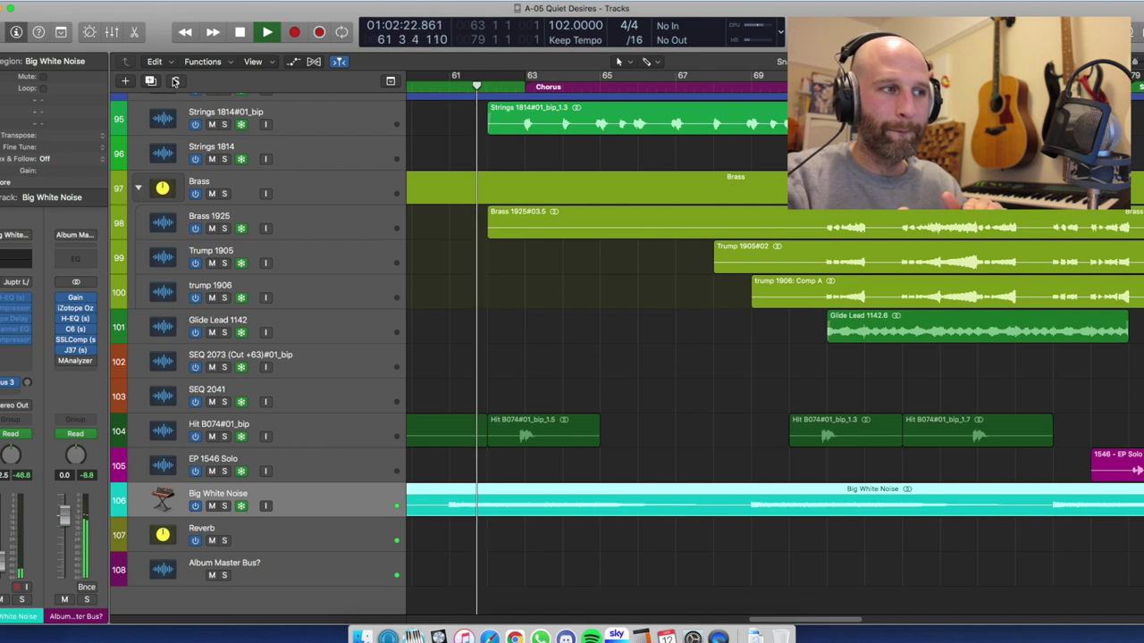
key("ctrl+m")
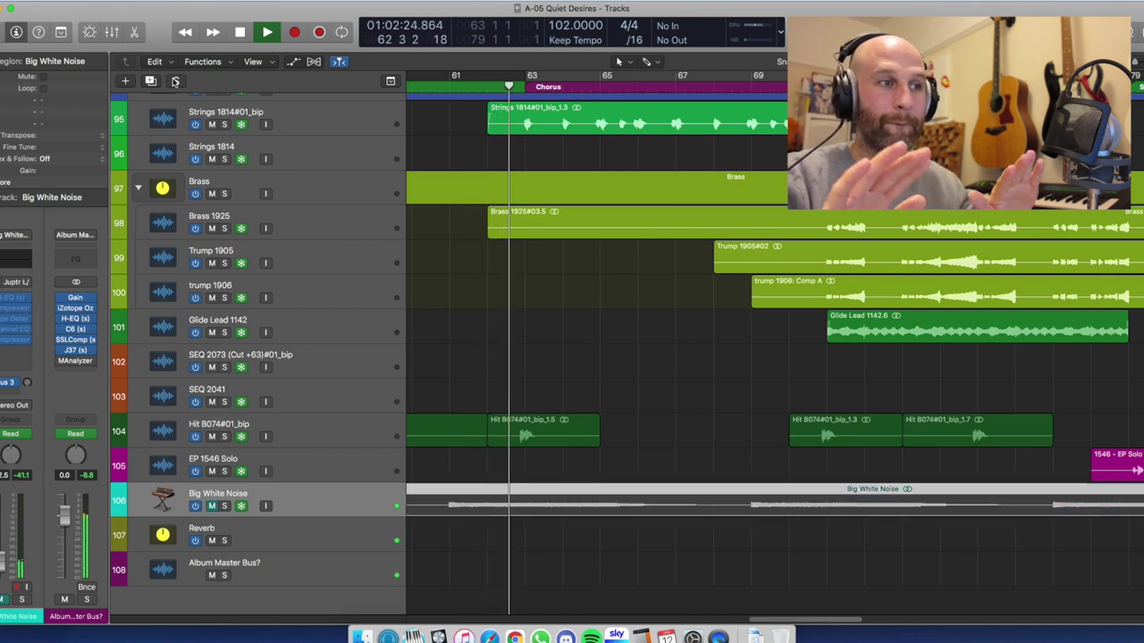
key("ctrl+m")
key("space")
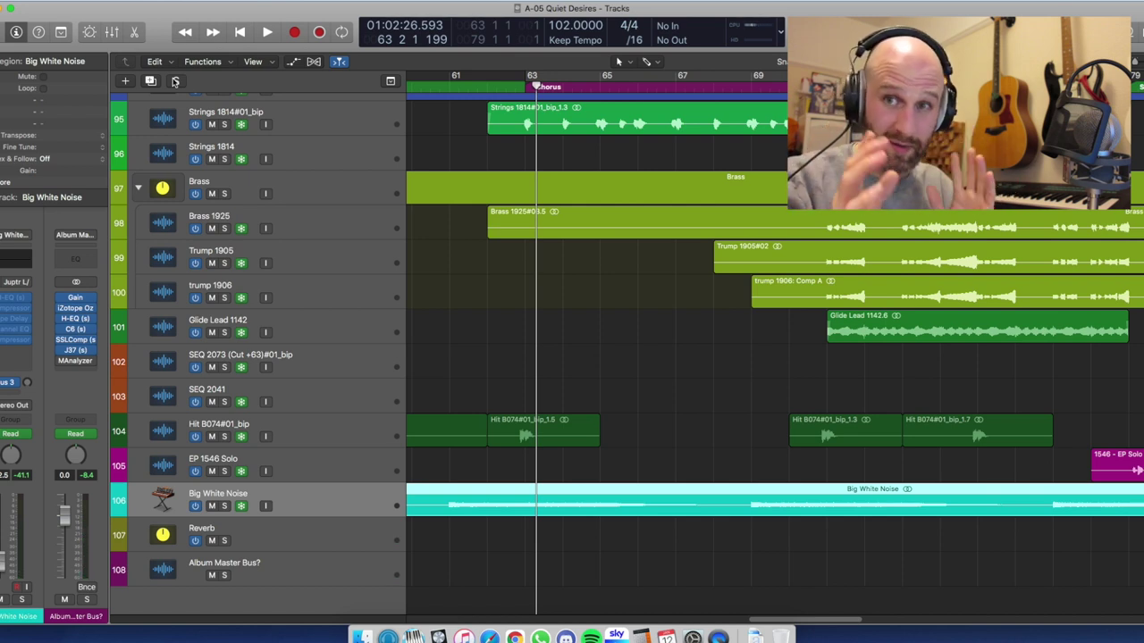
Select the two Lead 1344 regions ending just before the Chorus and play the full mix from bar 62 into bar 63.
scroll(526, 226, "up", 15)
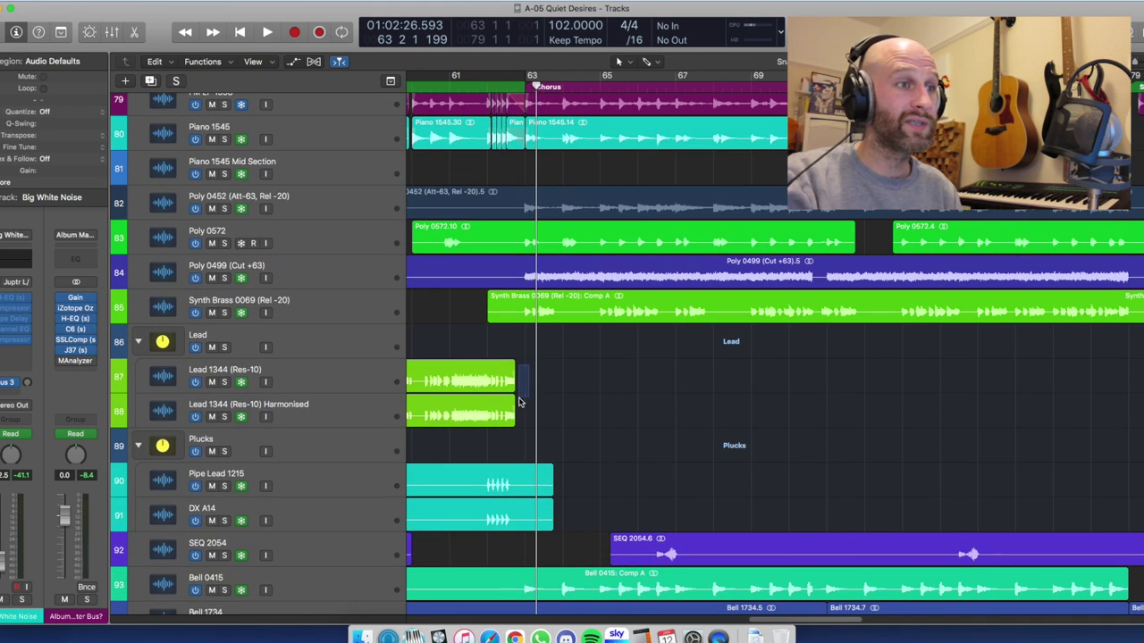
left_click_drag(520, 402, 507, 413)
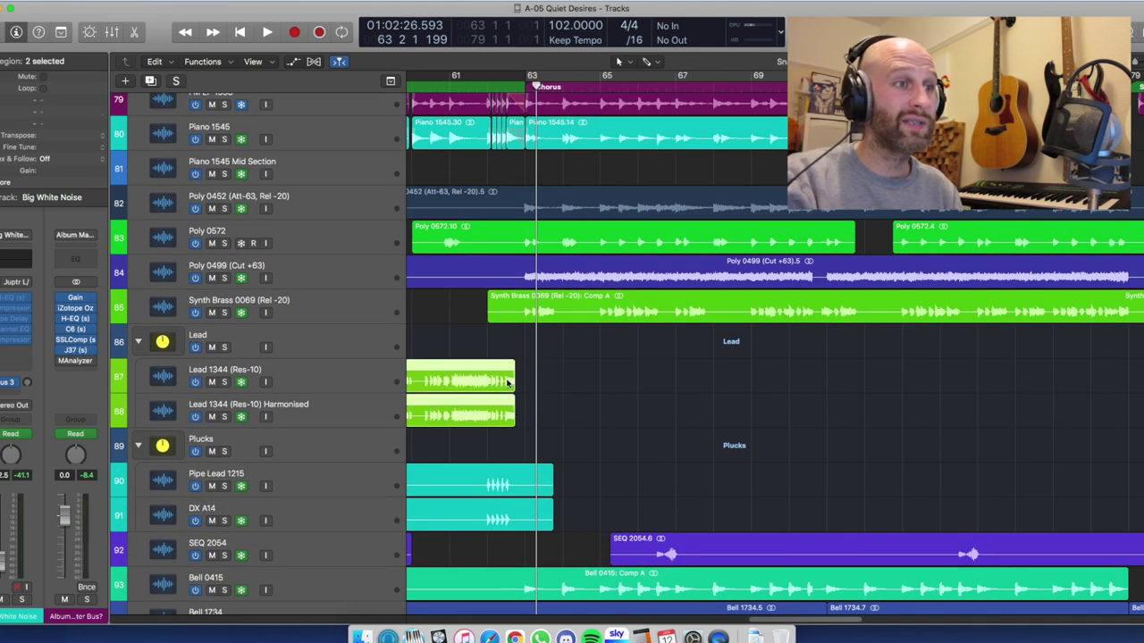
key("space")
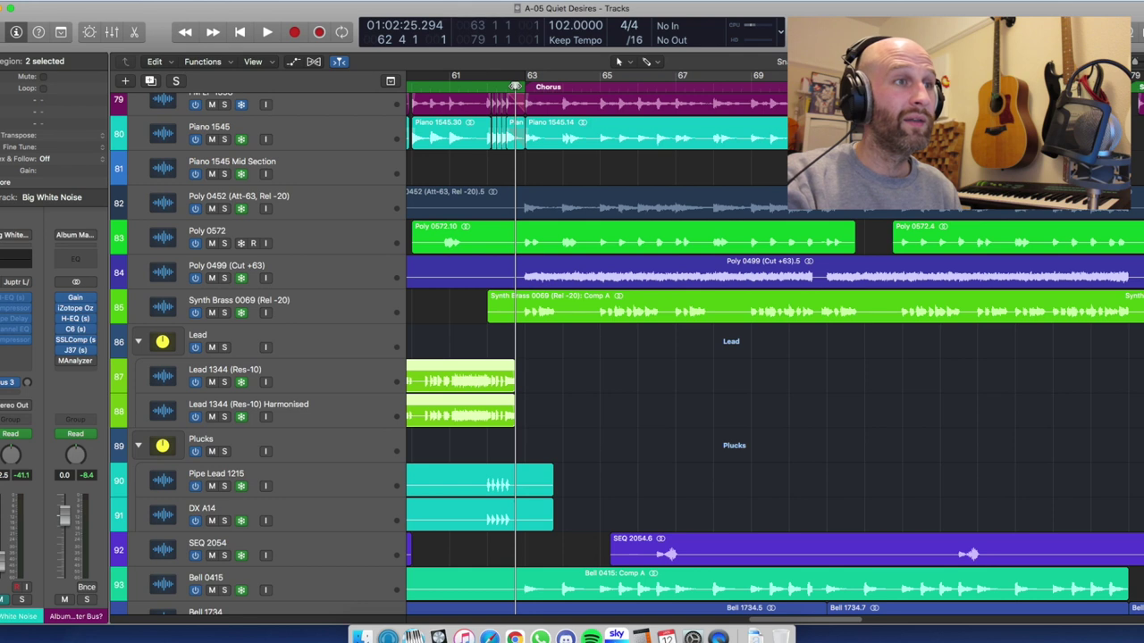
key("space")
key("space")
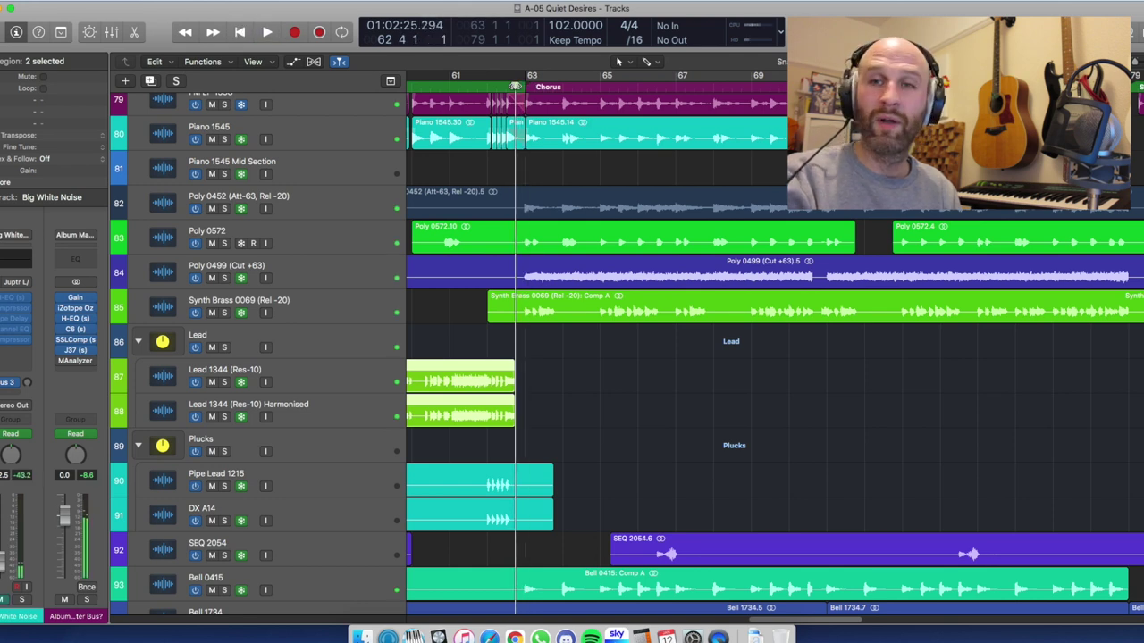
key("comma")
key("space")
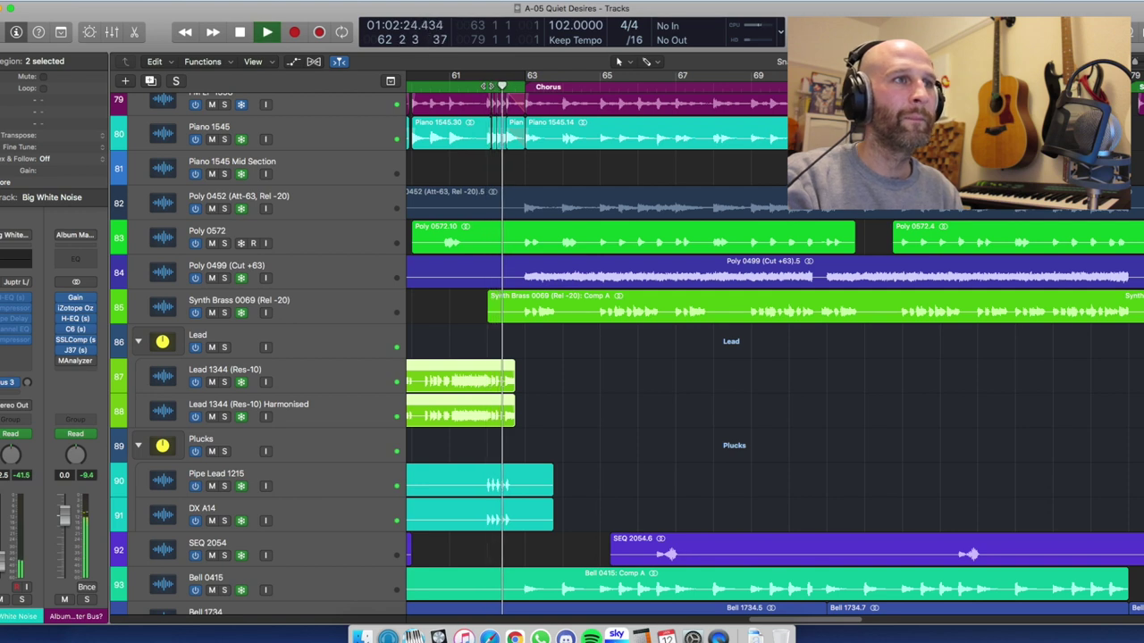
key("space")
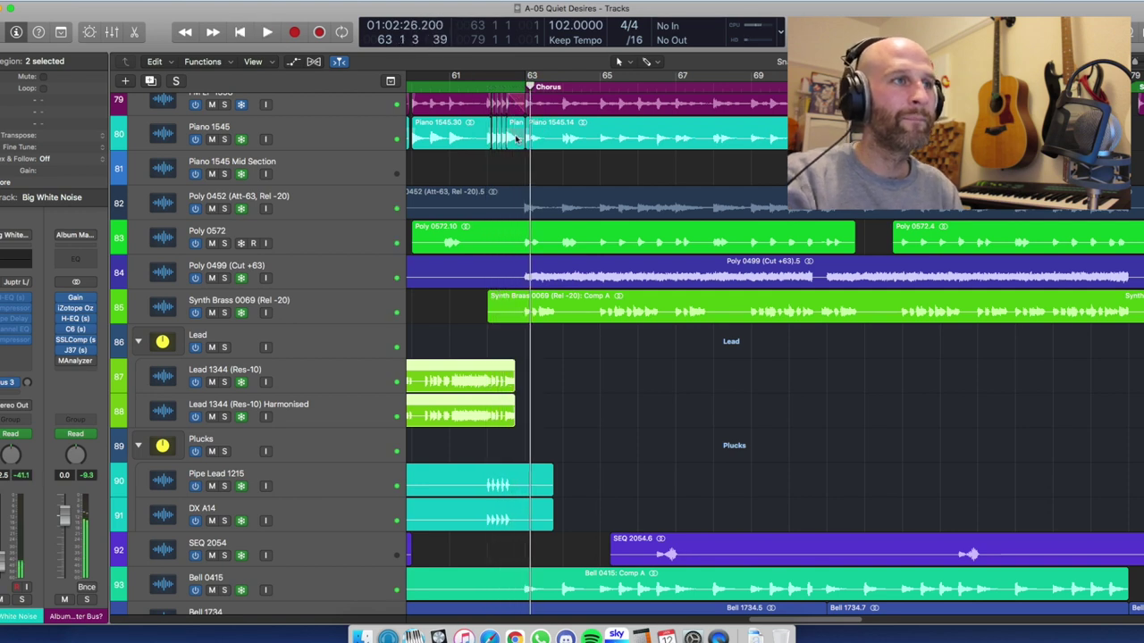
Solo the FM EP 1598 and Piano 1545 tracks and play their chopped regions from bar 62.
scroll(519, 137, "up", 5)
scroll(526, 183, "up", 5)
scroll(526, 184, "up", 5)
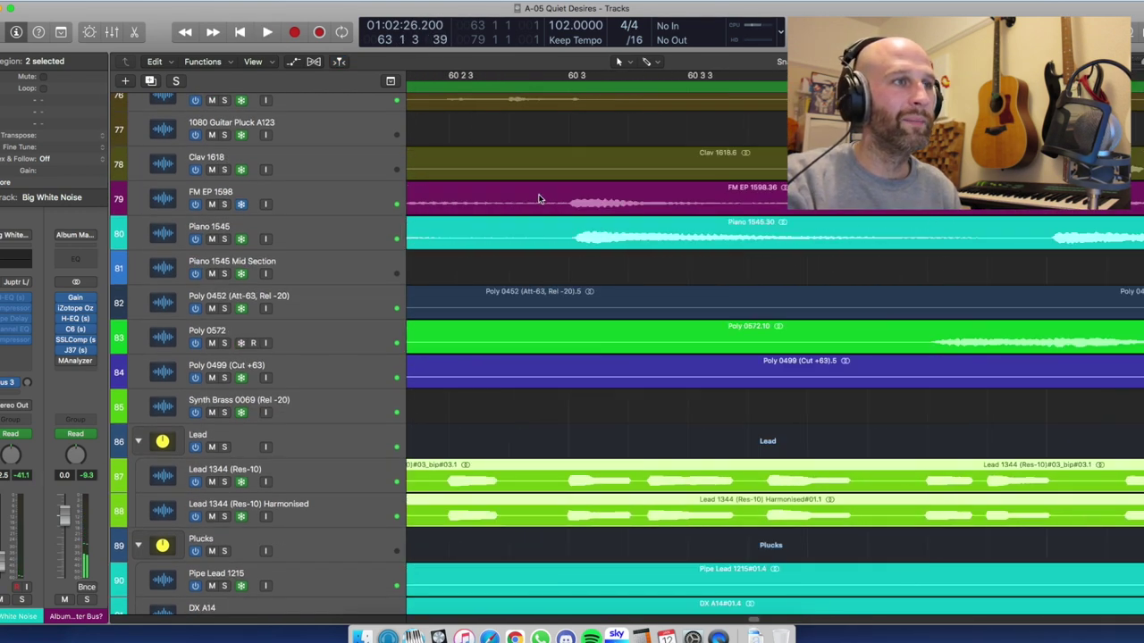
scroll(540, 204, "right", 2)
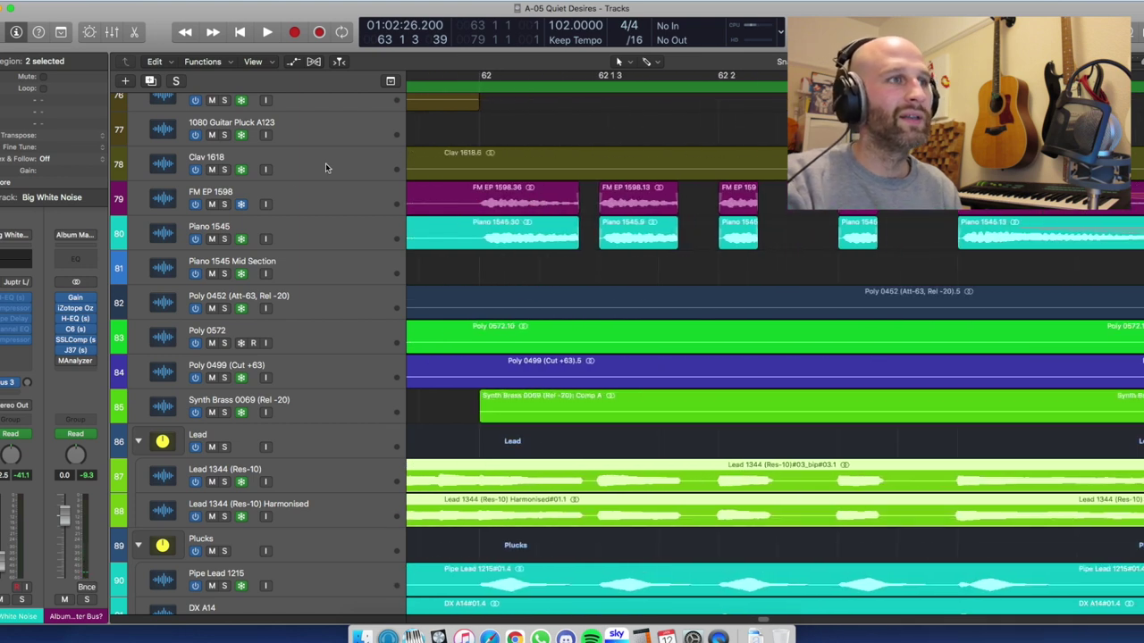
left_click(226, 204)
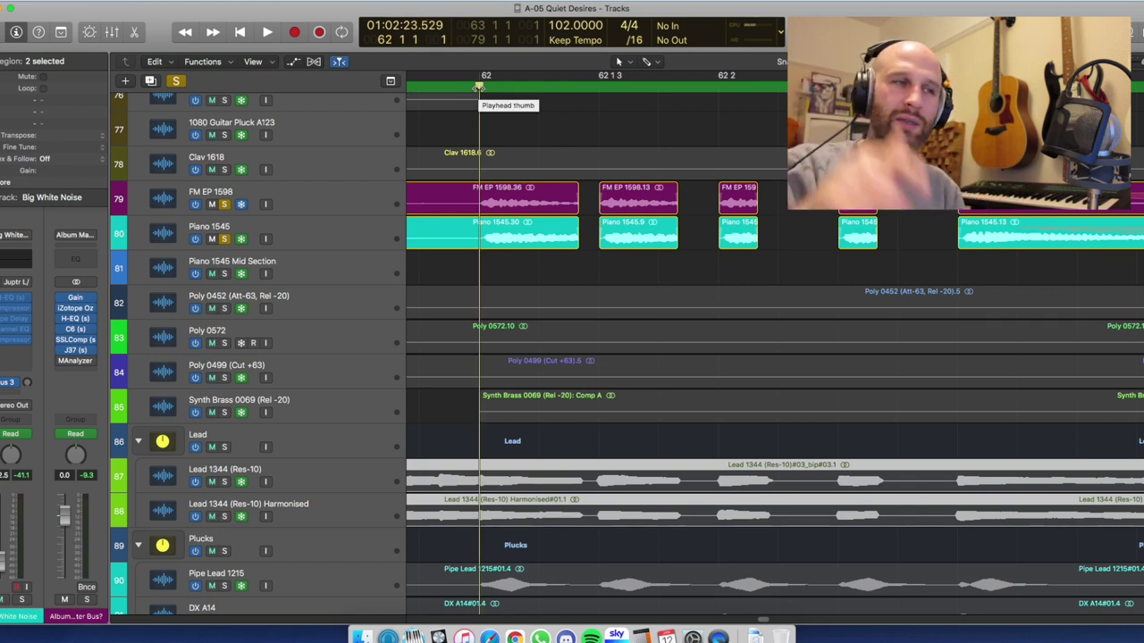
key("space")
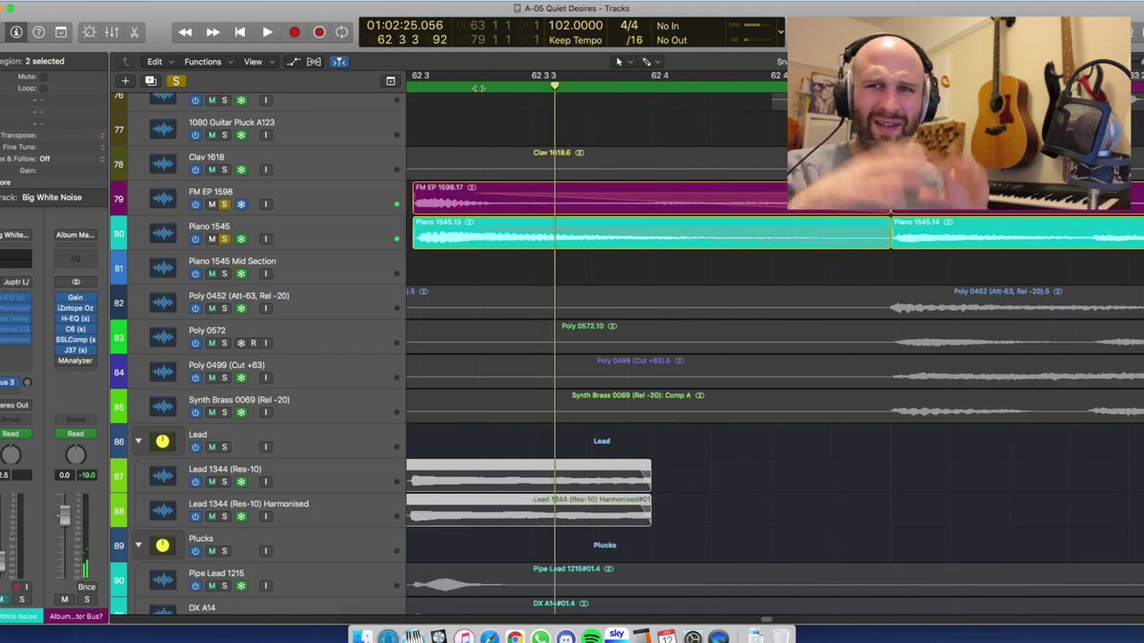
Replay the soloed FM EP 1598 and Piano 1545 tracks from bar 61 into the Chorus.
key("comma")
key("comma")
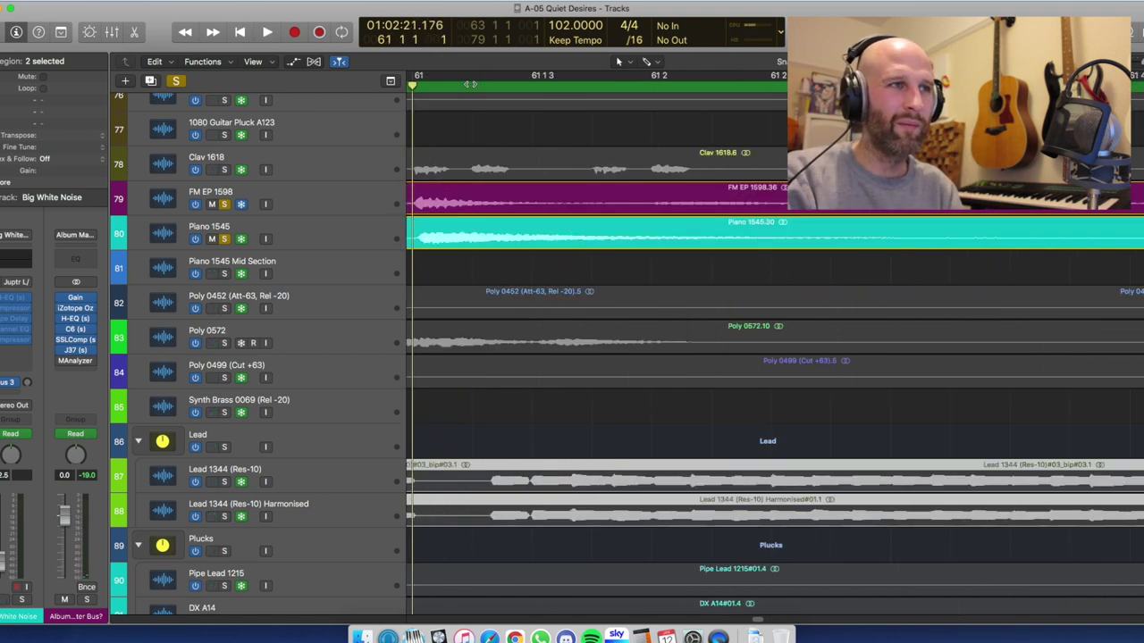
key("space")
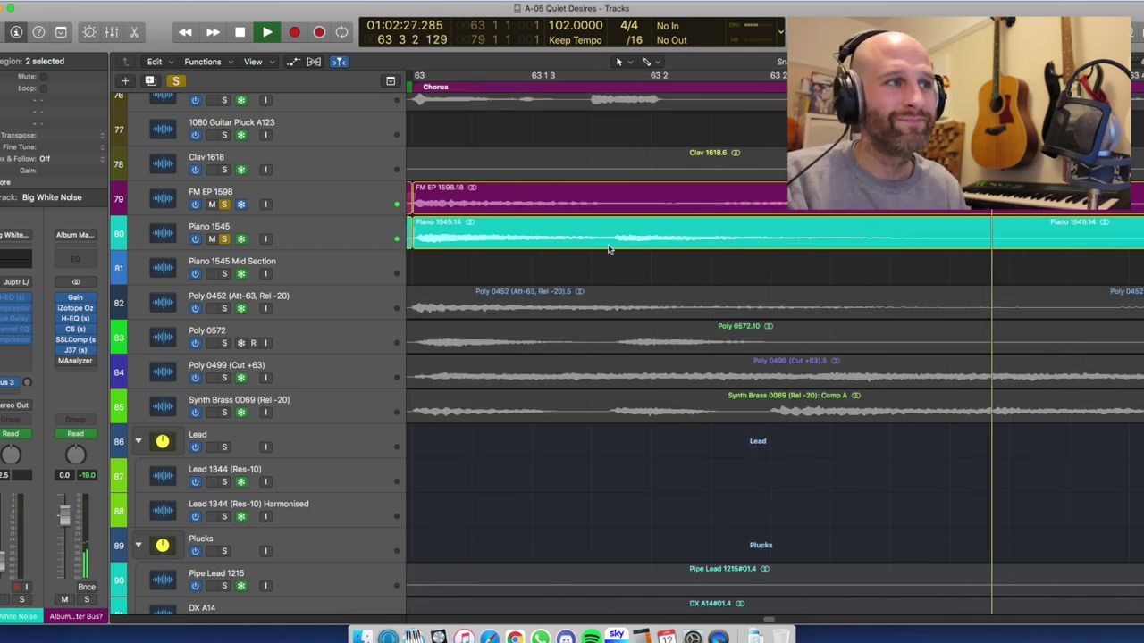
scroll(609, 247, "down", 10)
key("space")
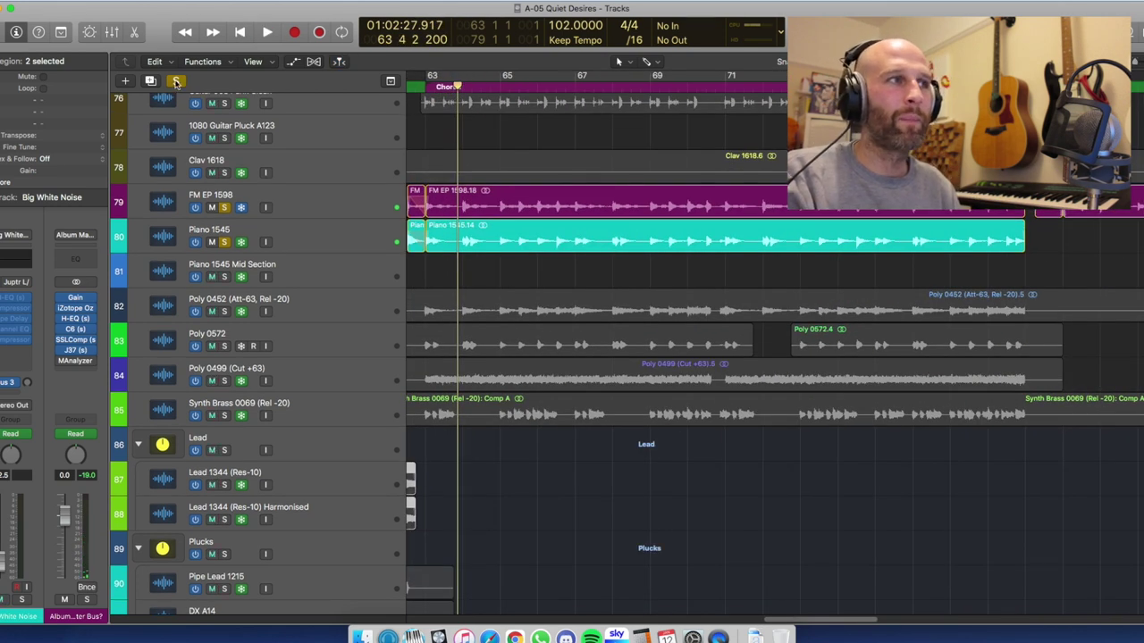
Clear the solos and play the full mix from the third beat of bar 61 into the Chorus.
left_click(176, 81)
scroll(698, 228, "left", 5)
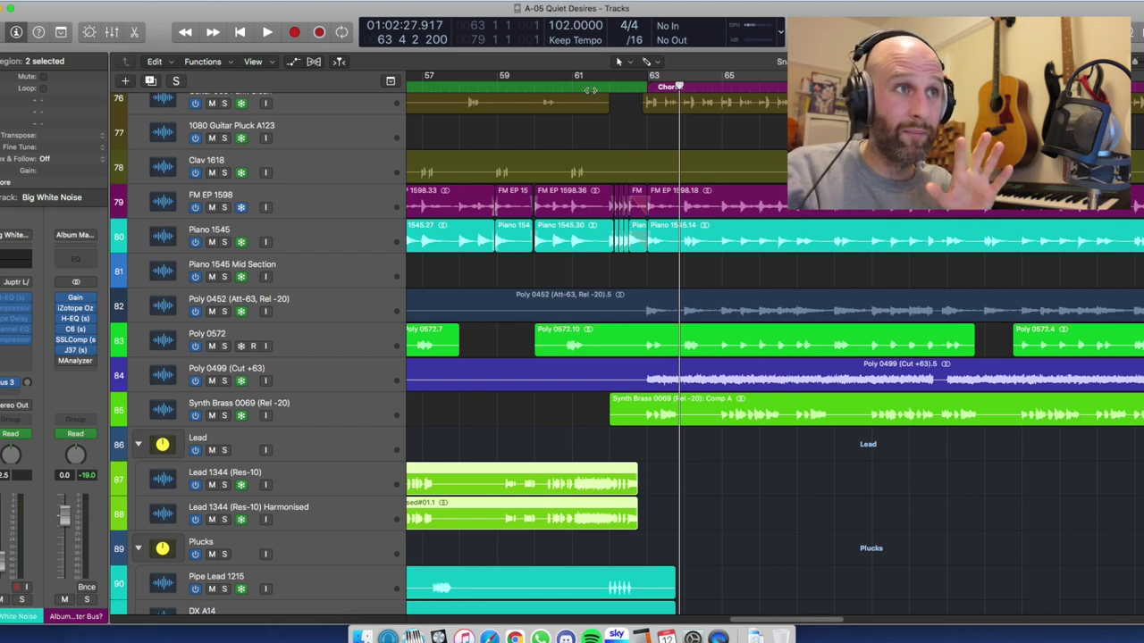
left_click(590, 90)
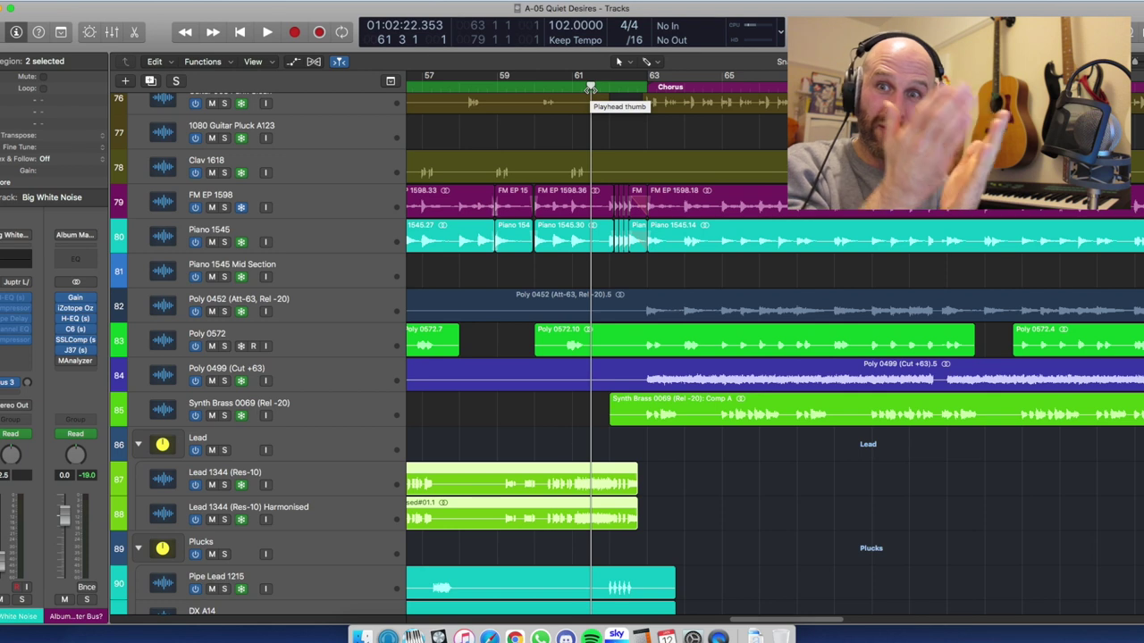
key("space")
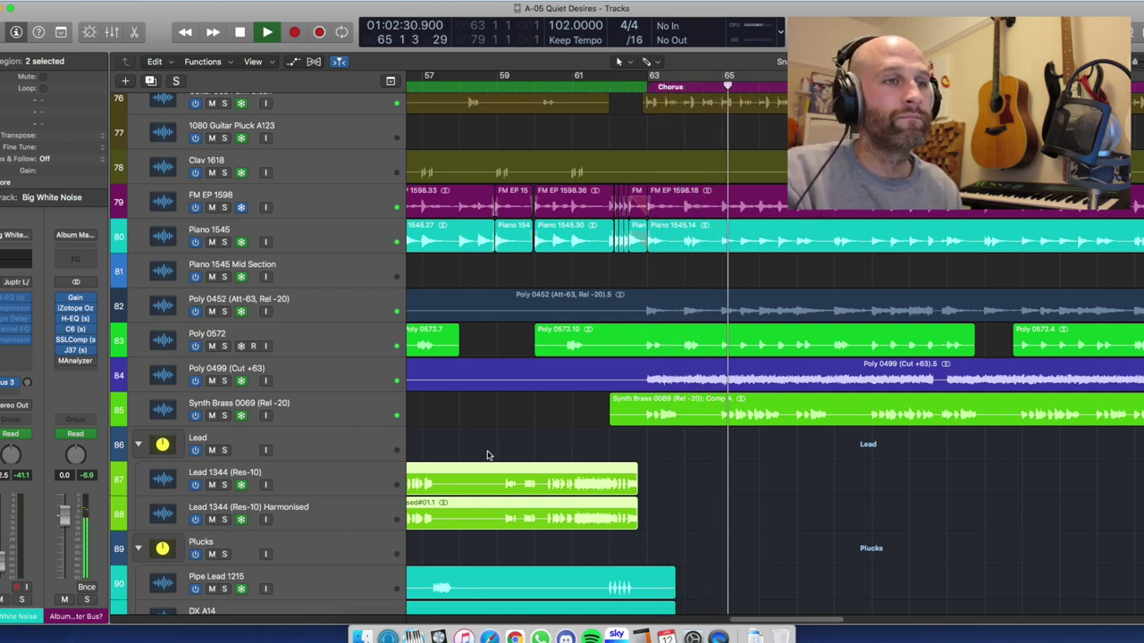
Solo Poly 0572, add Poly 0452 (Att-63, Rel -20) to the solo, and play both from the Chorus start at bar 63.
left_click(224, 346)
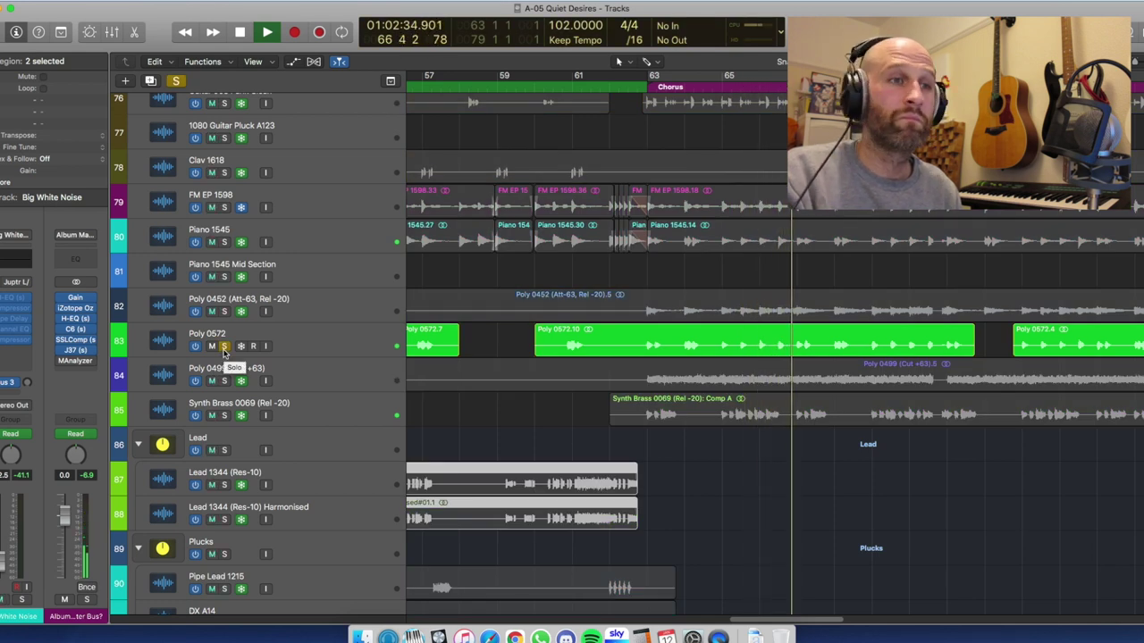
key("space")
left_click(224, 312)
key("comma")
key("comma")
key("comma")
key("comma")
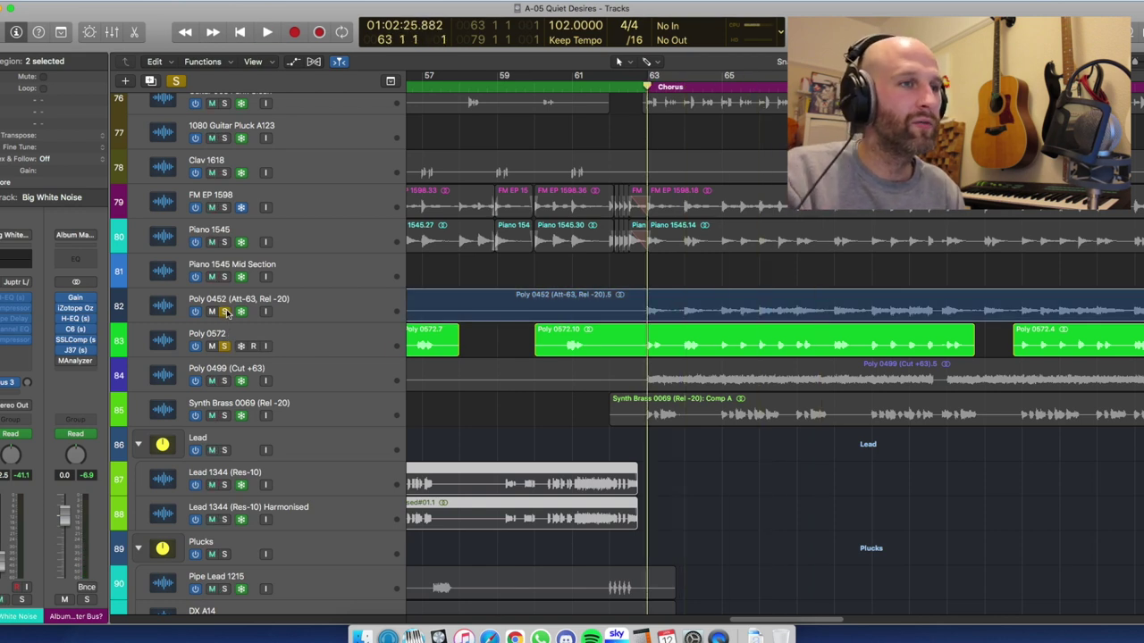
key("space")
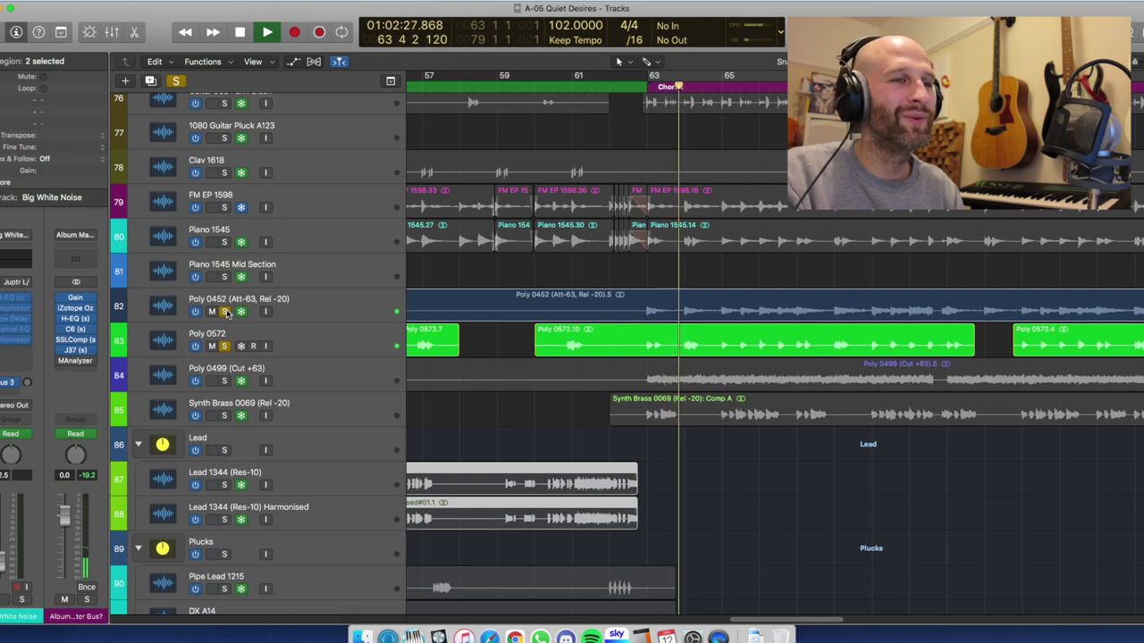
Compare the channel strip settings of Poly 0452 and Poly 0572 during playback, stopping in bar 66.
left_click(353, 314)
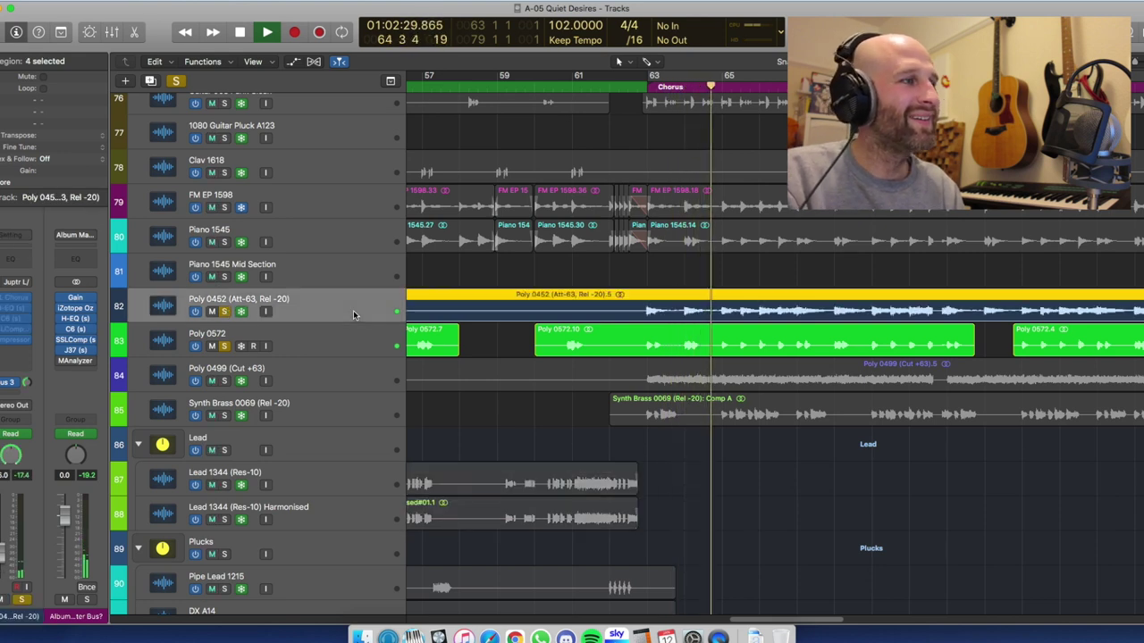
left_click(342, 345)
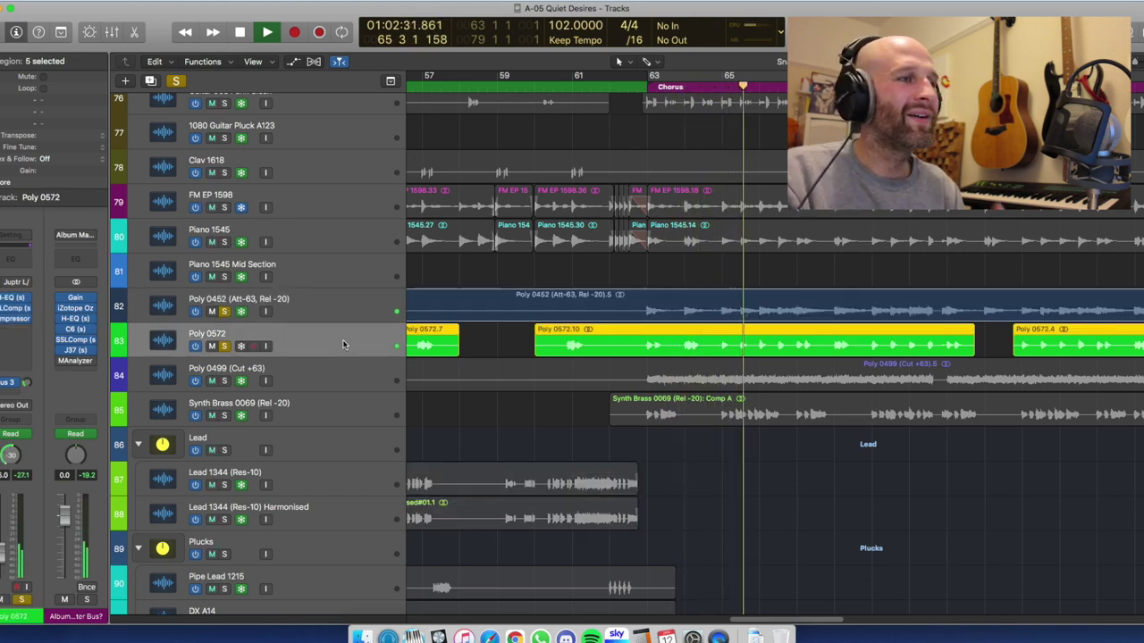
key("space")
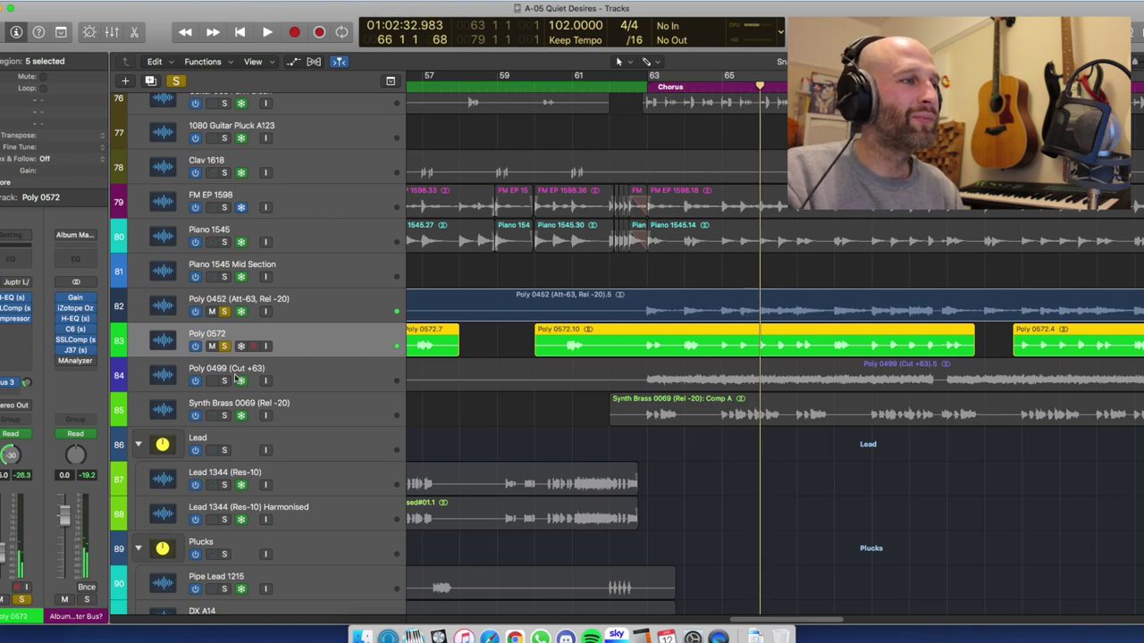
Add Poly 0499 (Cut +63) to the solo and compare its channel strip with those of Poly 0572 and Synth Brass 0069.
left_click(224, 382)
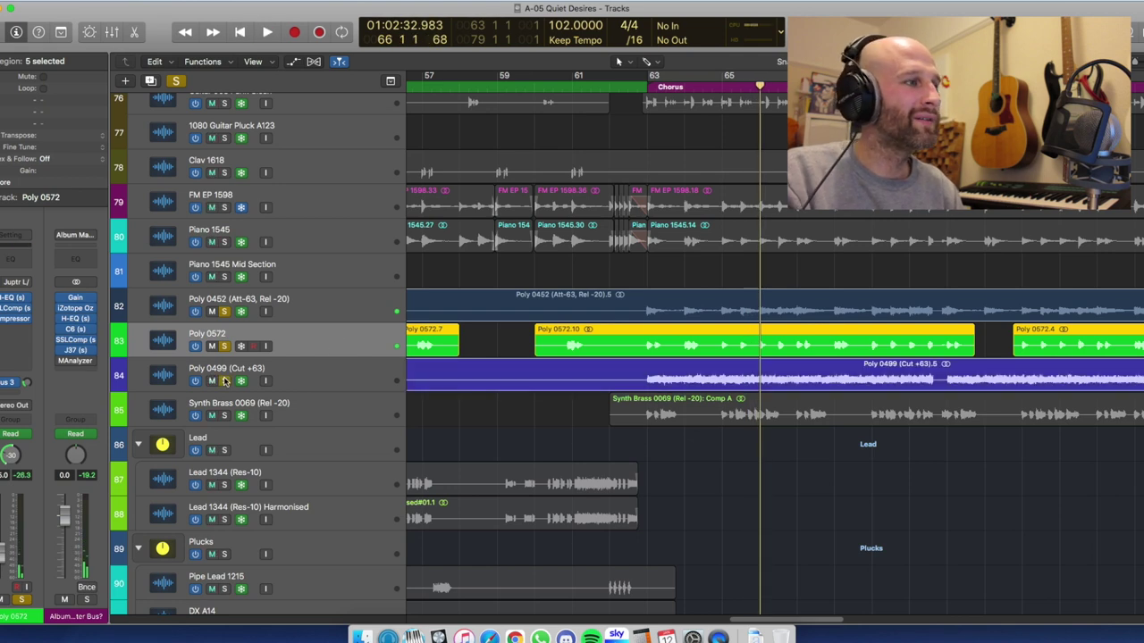
left_click(309, 380)
left_click(298, 412)
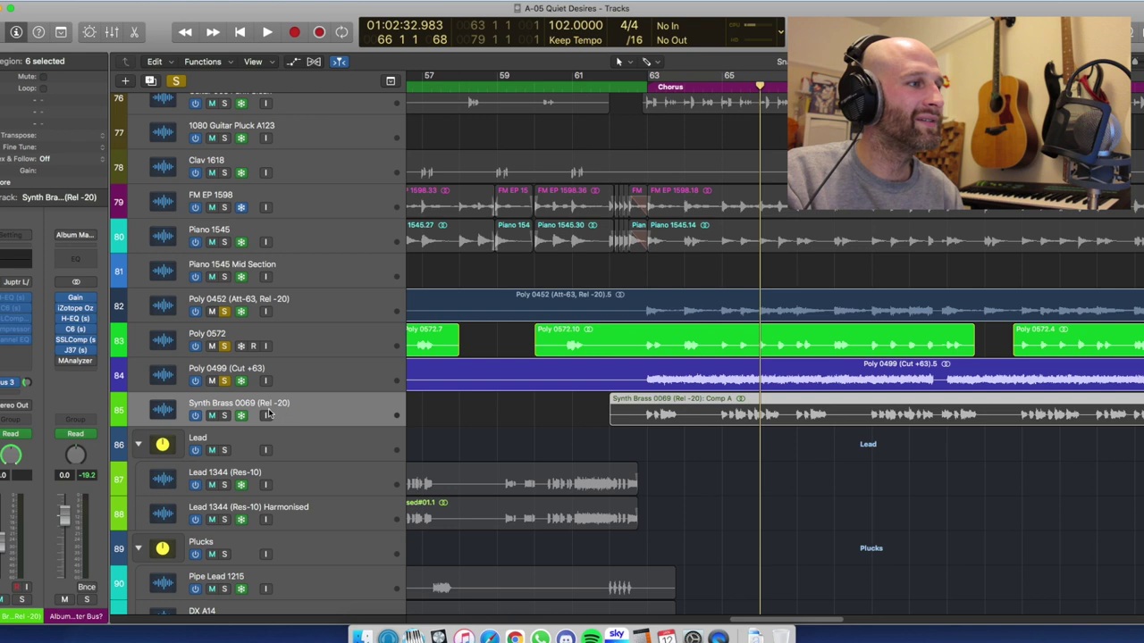
left_click(324, 380)
left_click(327, 356)
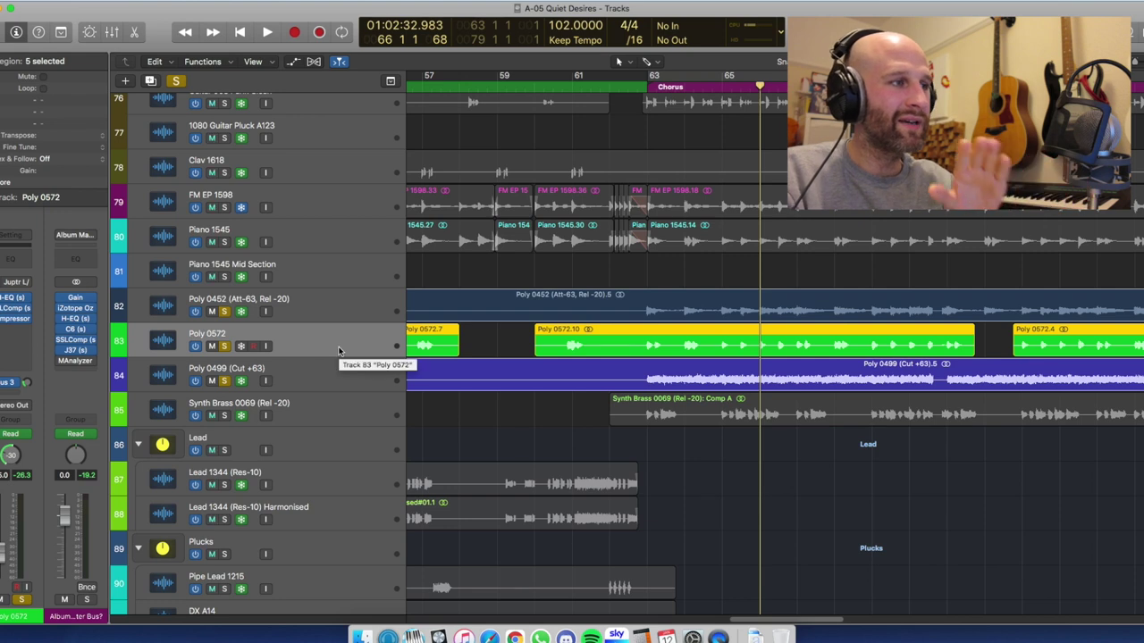
left_click(340, 370)
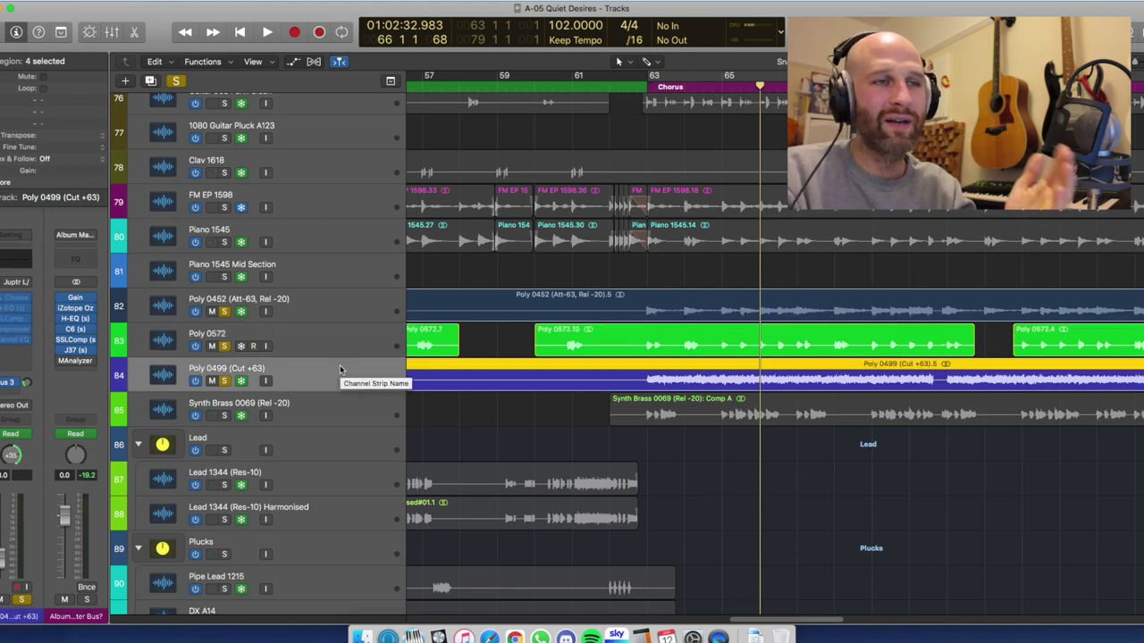
Remove Poly 0452 from the solo and play only Poly 0572 and Poly 0499 through the Chorus up to bar 68.
left_click(224, 312)
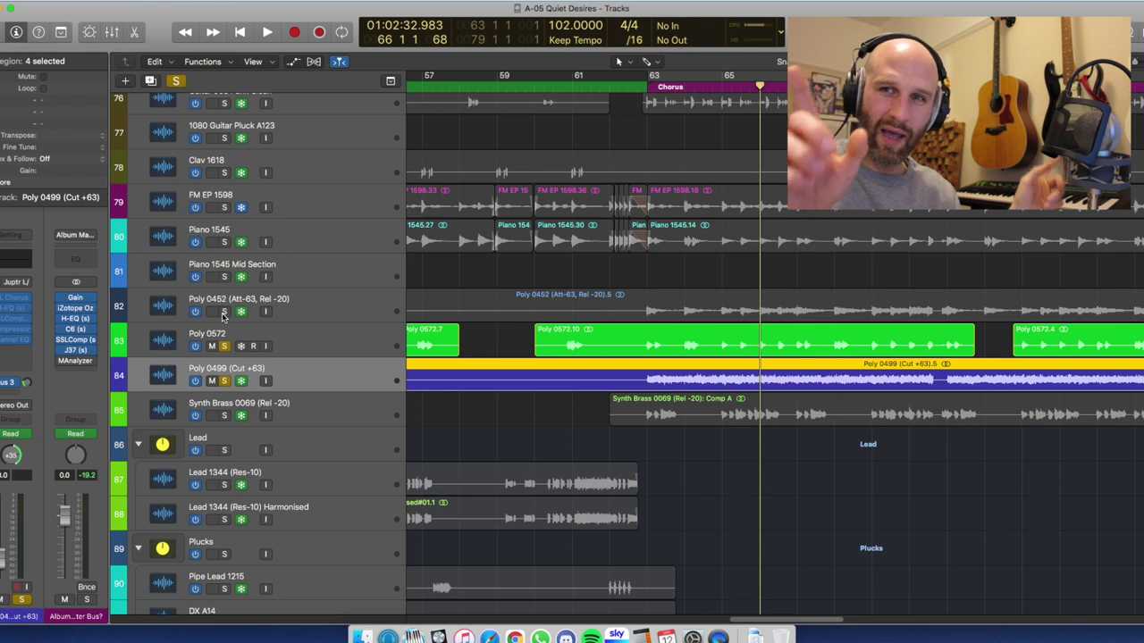
key("comma")
key("comma")
key("comma")
key("space")
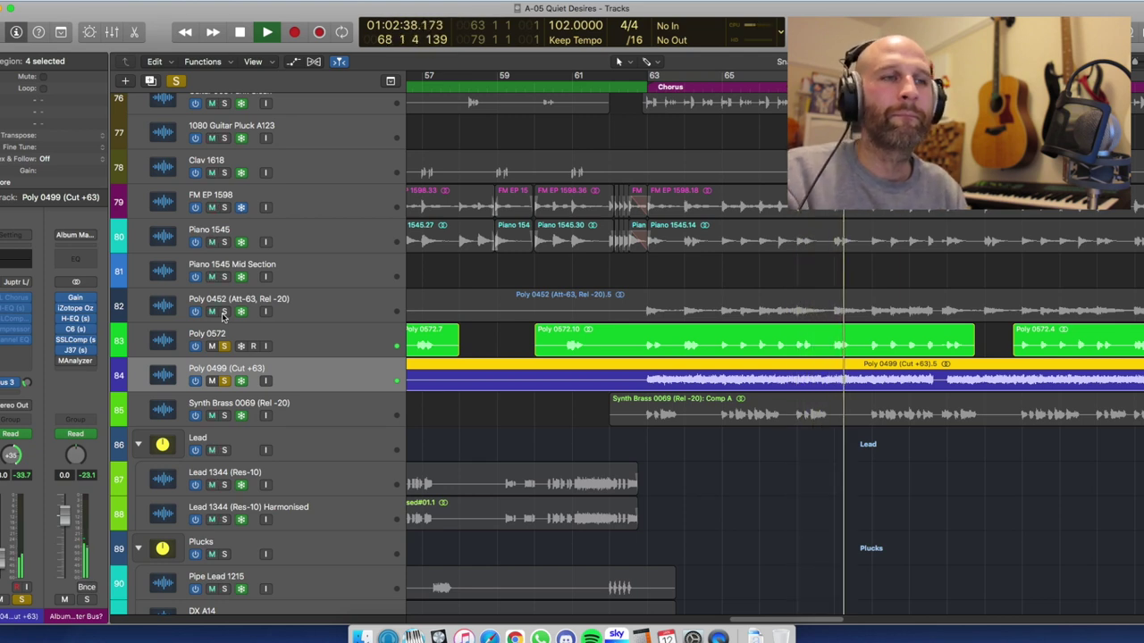
key("space")
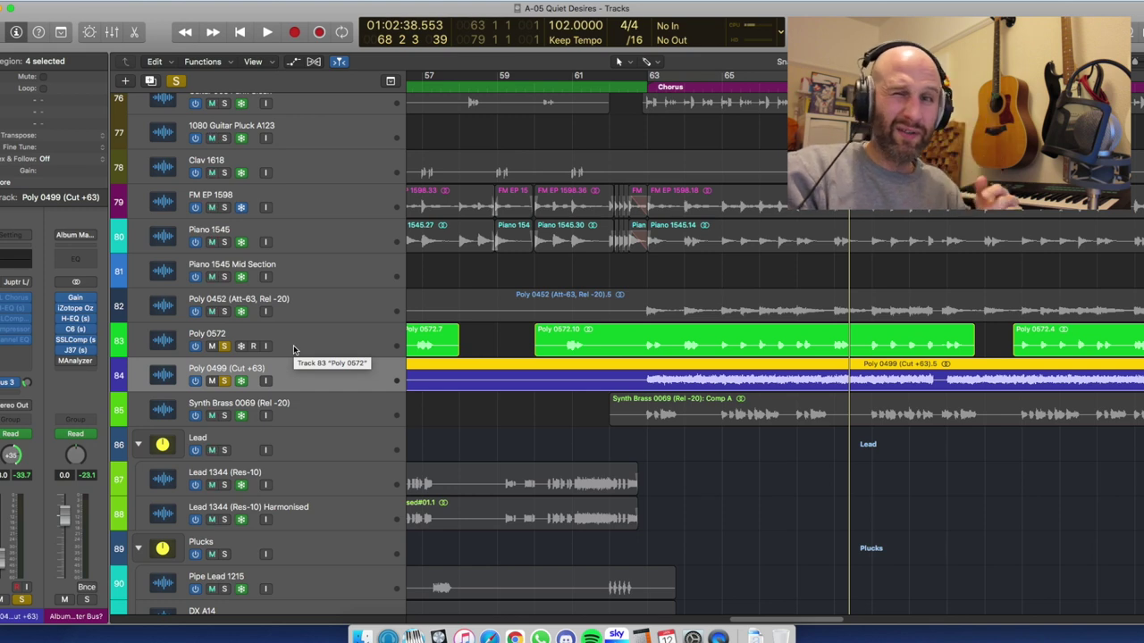
Clear the poly solos, solo Bell 0415, and play it from bar 68 to bar 74.
left_click(224, 381)
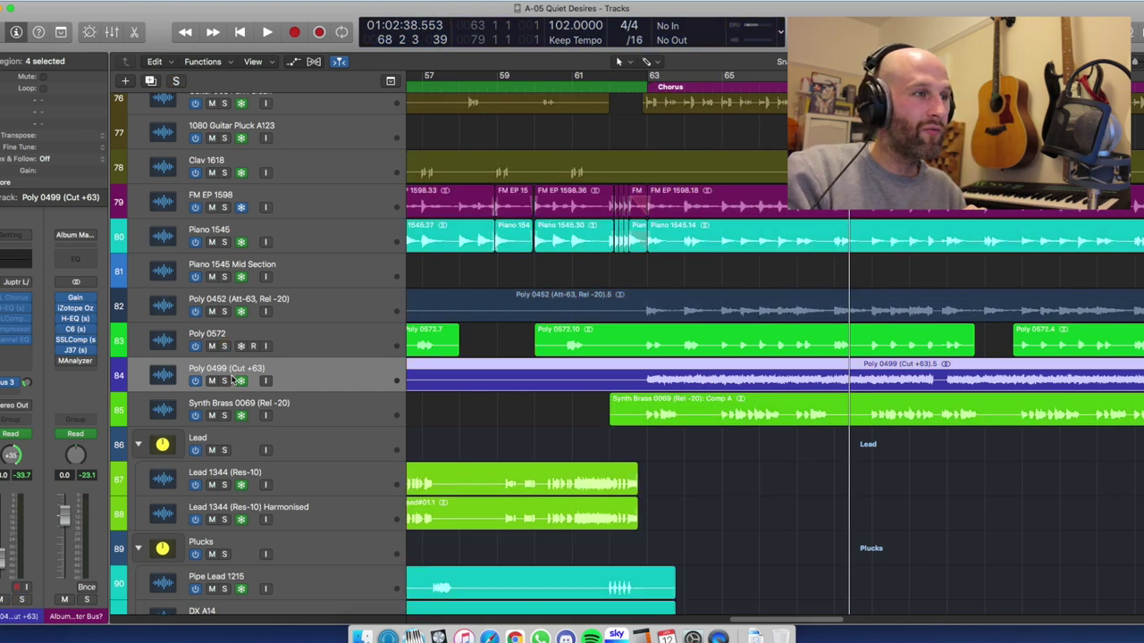
scroll(566, 417, "right", 5)
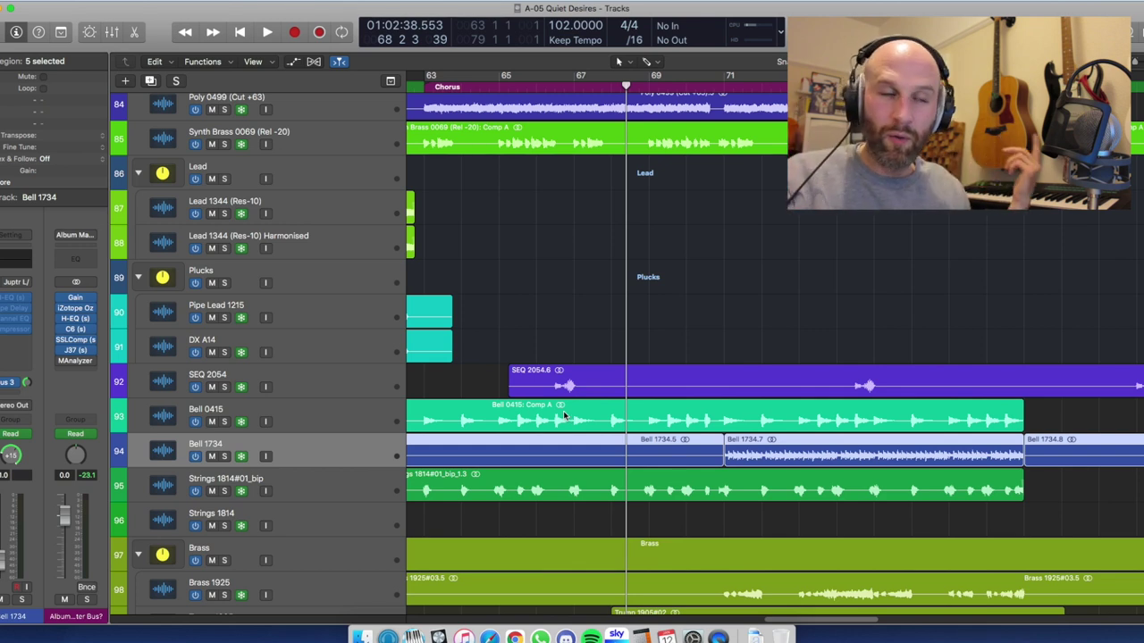
left_click(226, 422)
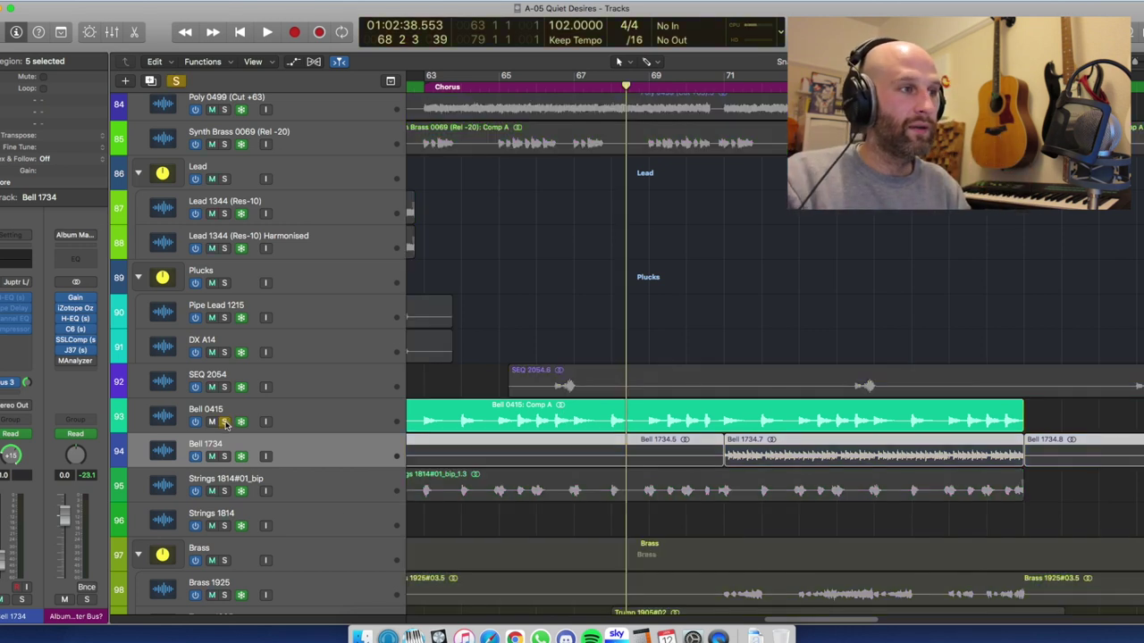
key("space")
key("space")
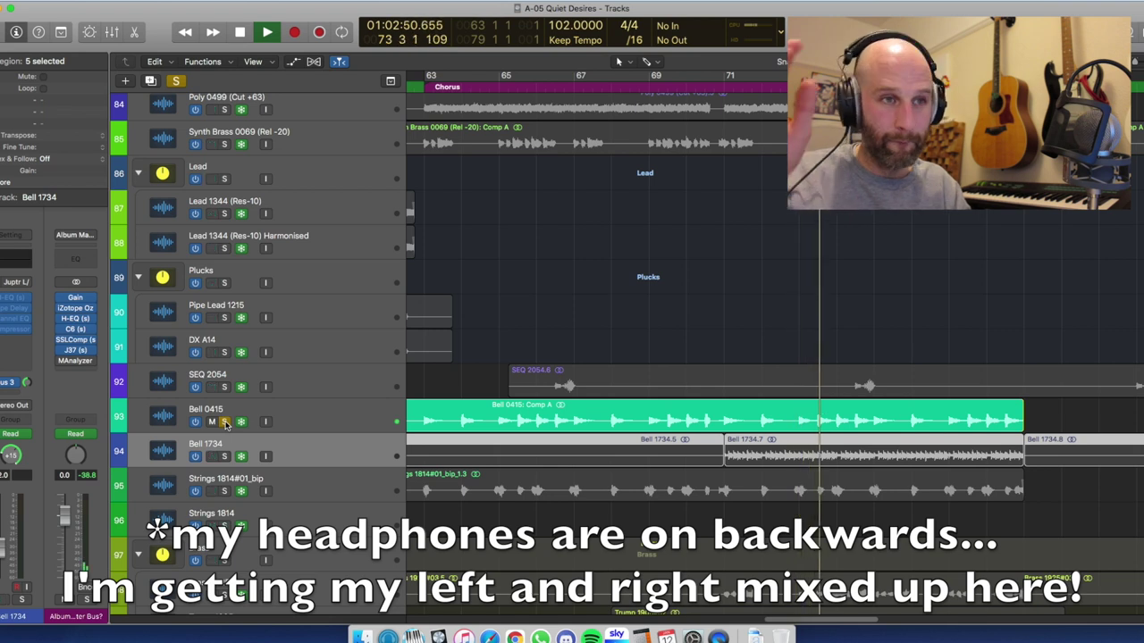
key("space")
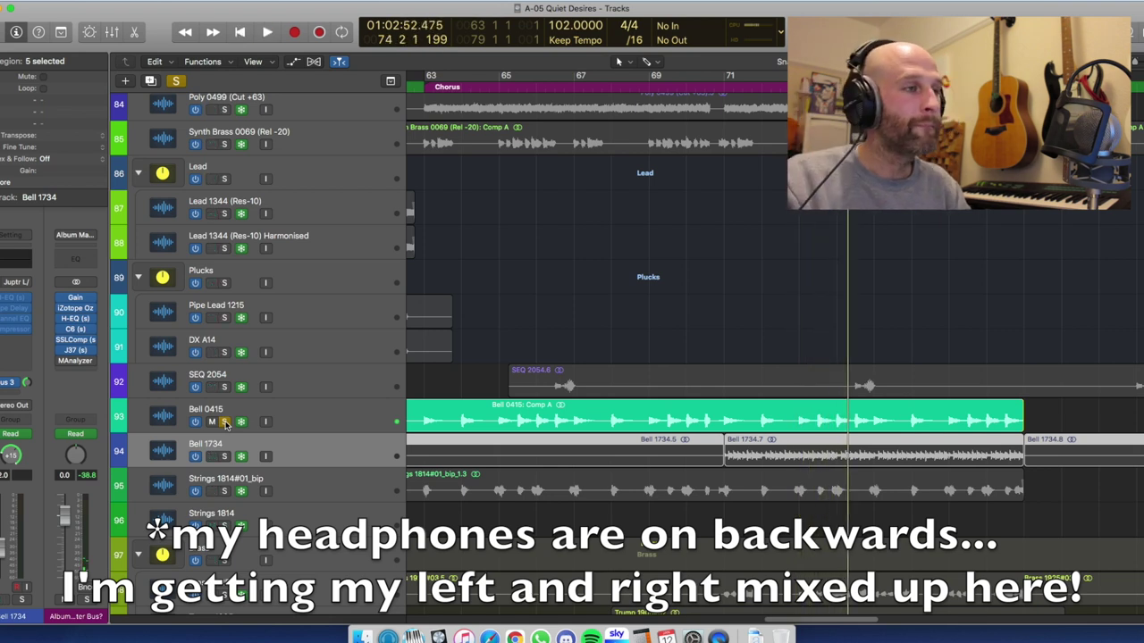
Switch the solo from Bell 0415 to Bell 1734 and play it from bar 71.
left_click(224, 421)
left_click(227, 456)
key("comma")
key("comma")
key("comma")
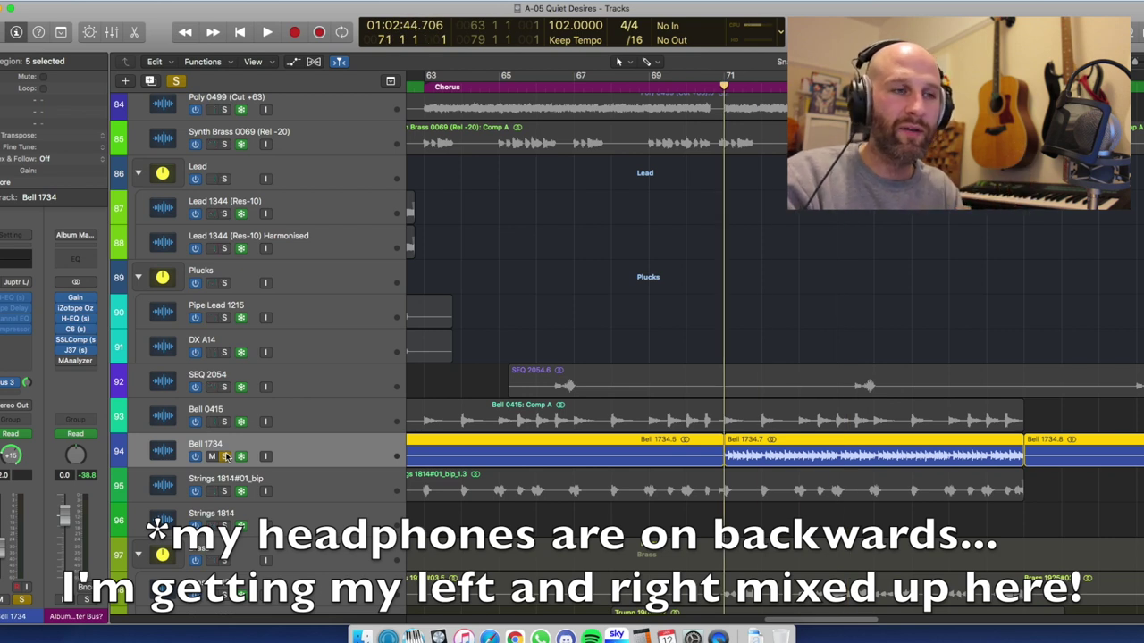
key("space")
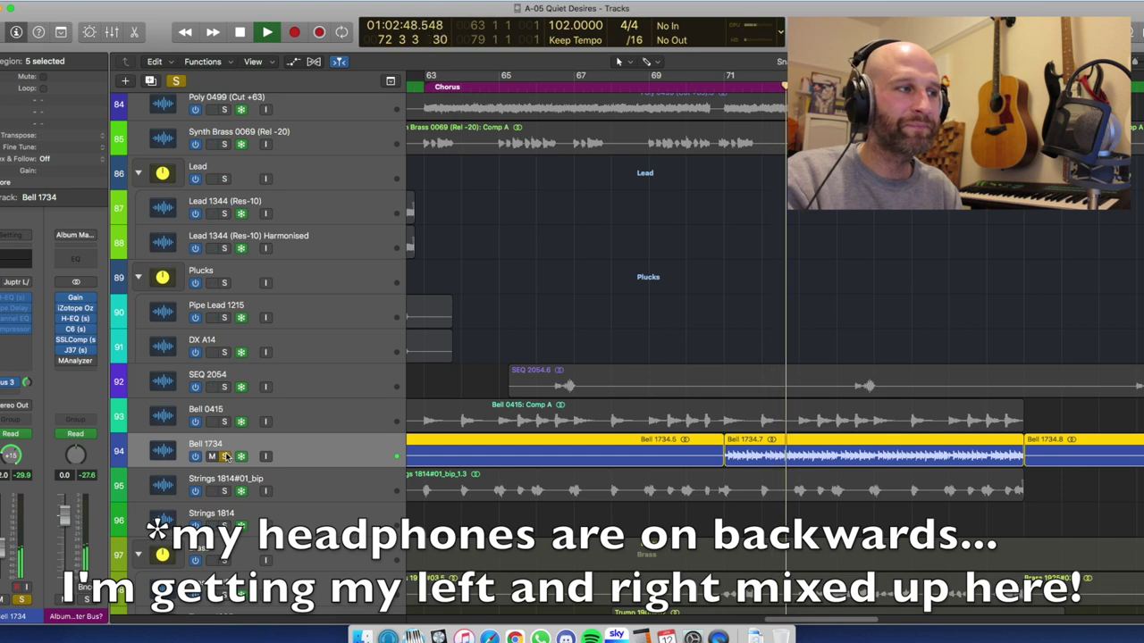
Restart Bell 1734, add Bell 0415 to the solo, and play both bells together up to bar 76.
key("space")
key("space")
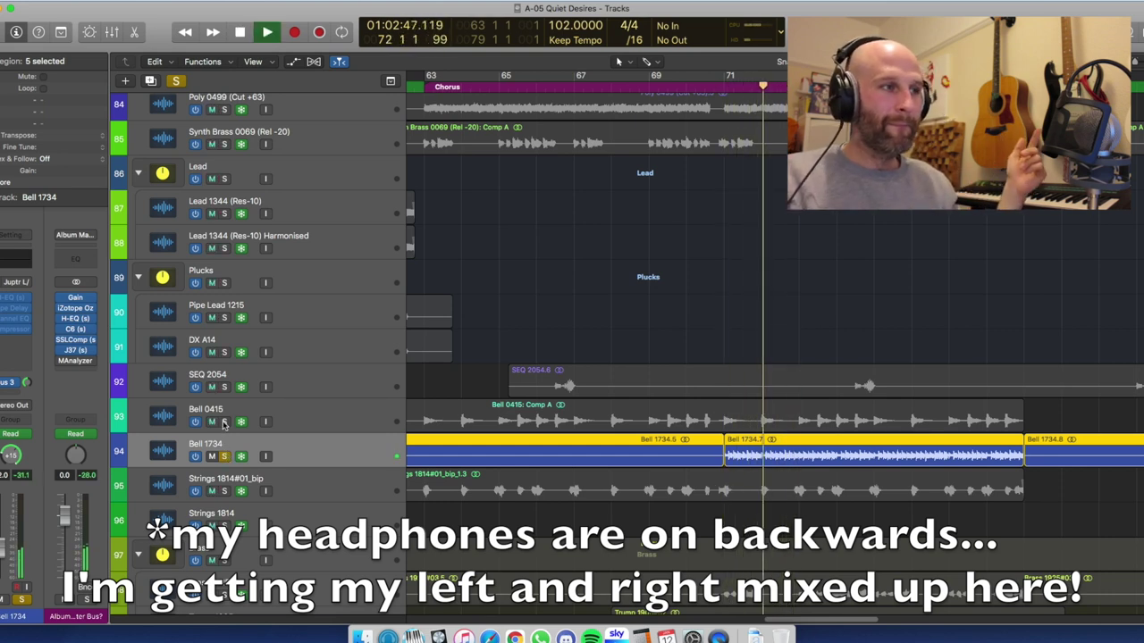
left_click(224, 422)
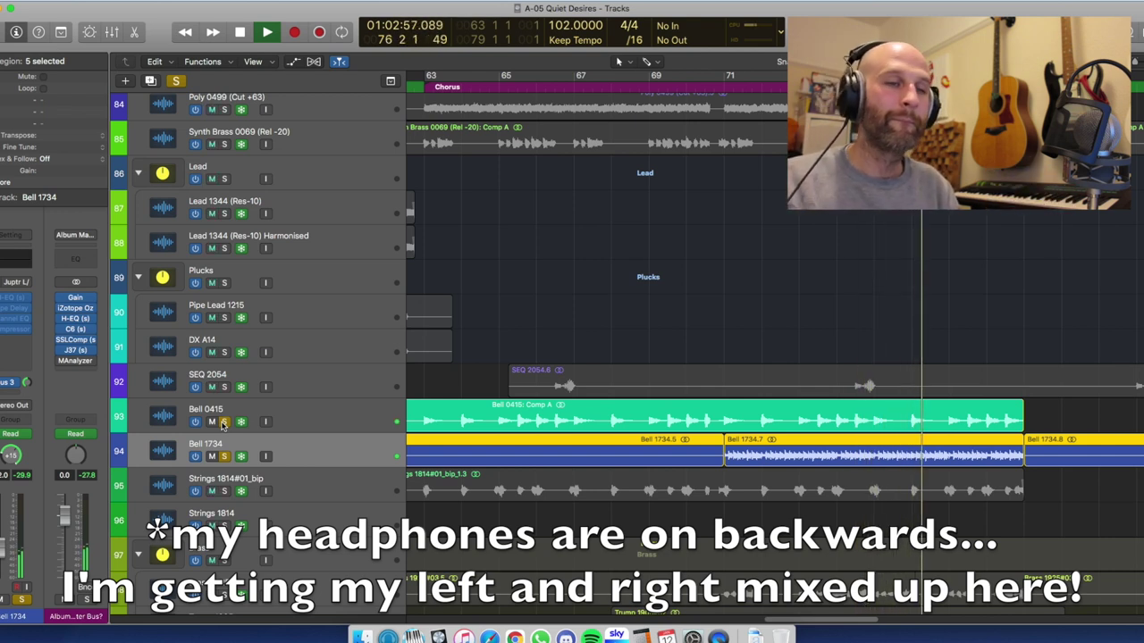
key("space")
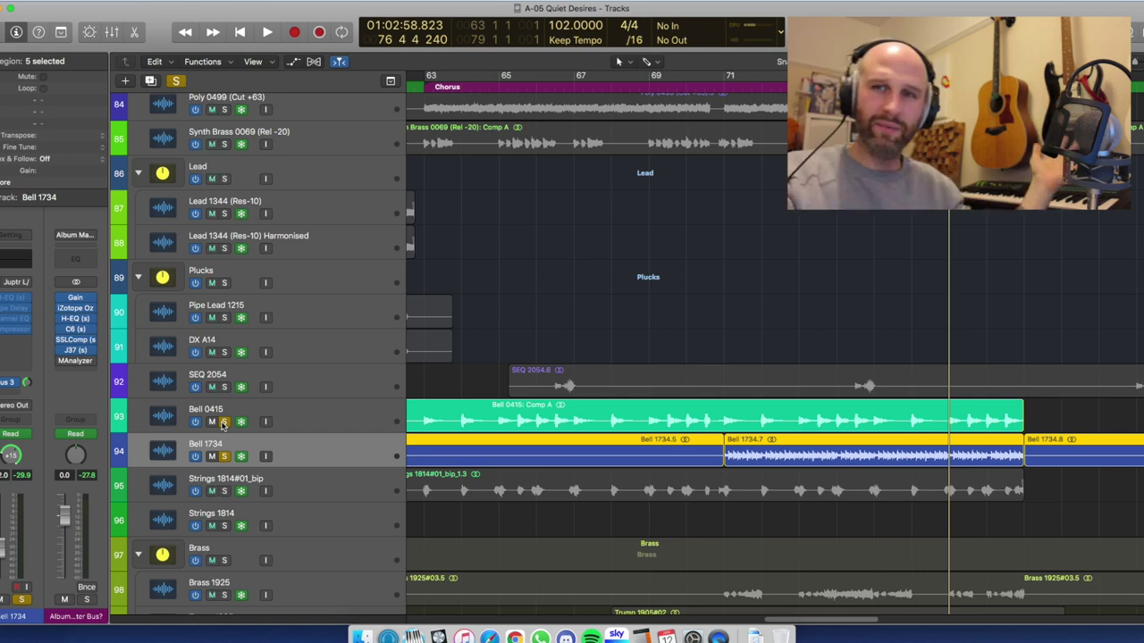
Play the full mix across the Chorus-to-Solo transition around bar 79, following the drum and percussion tracks up to bar 81.
key("space")
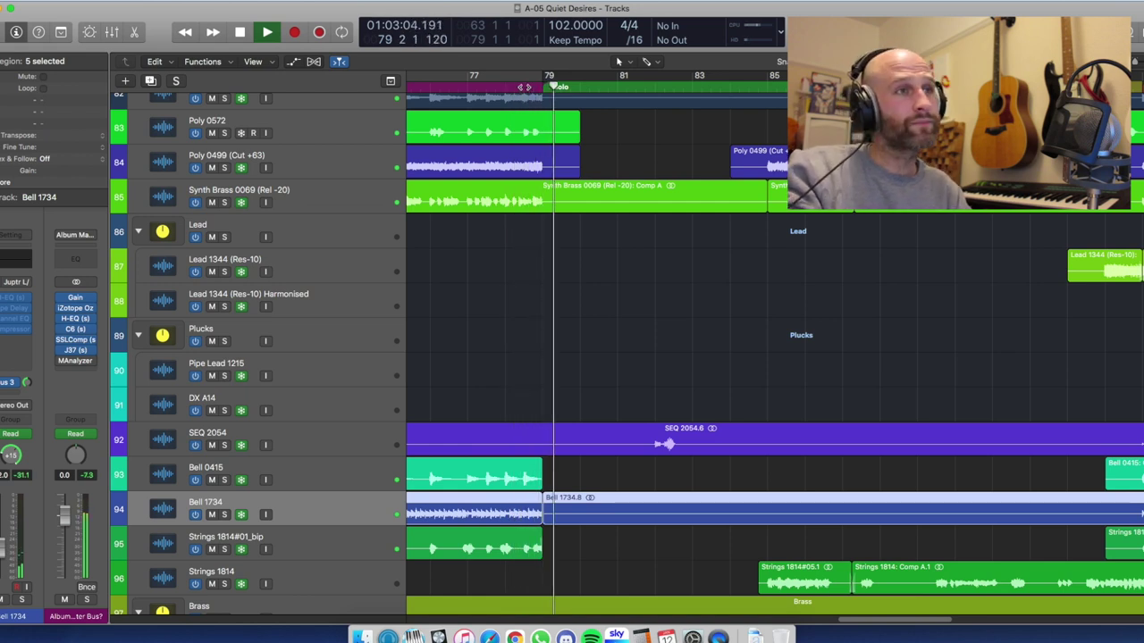
key("space")
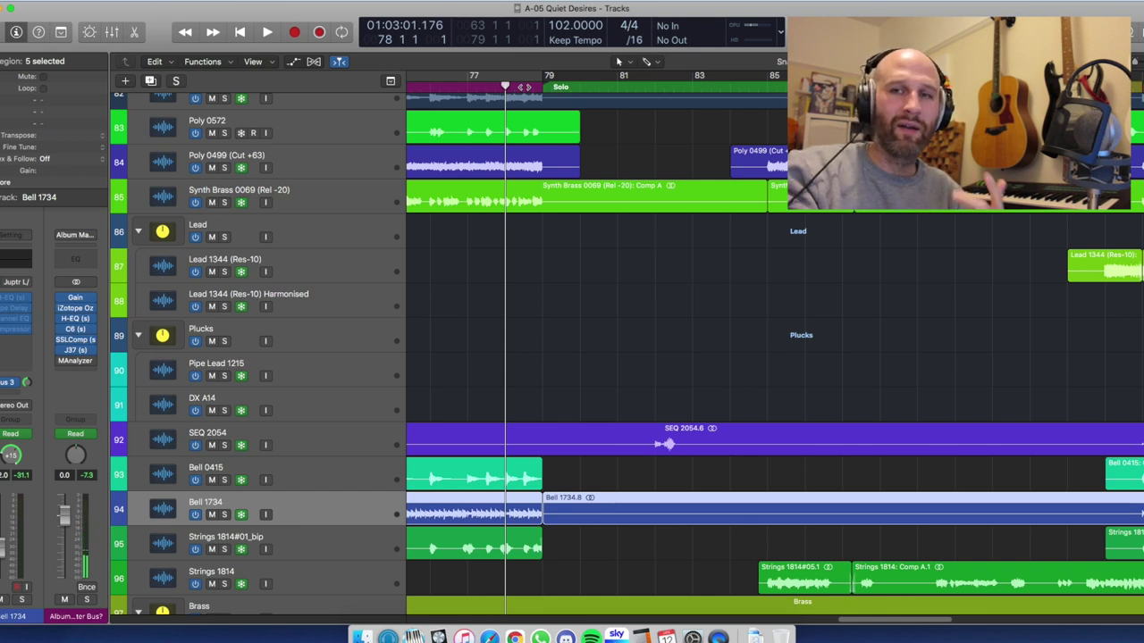
scroll(635, 188, "up", 15)
scroll(634, 188, "up", 1)
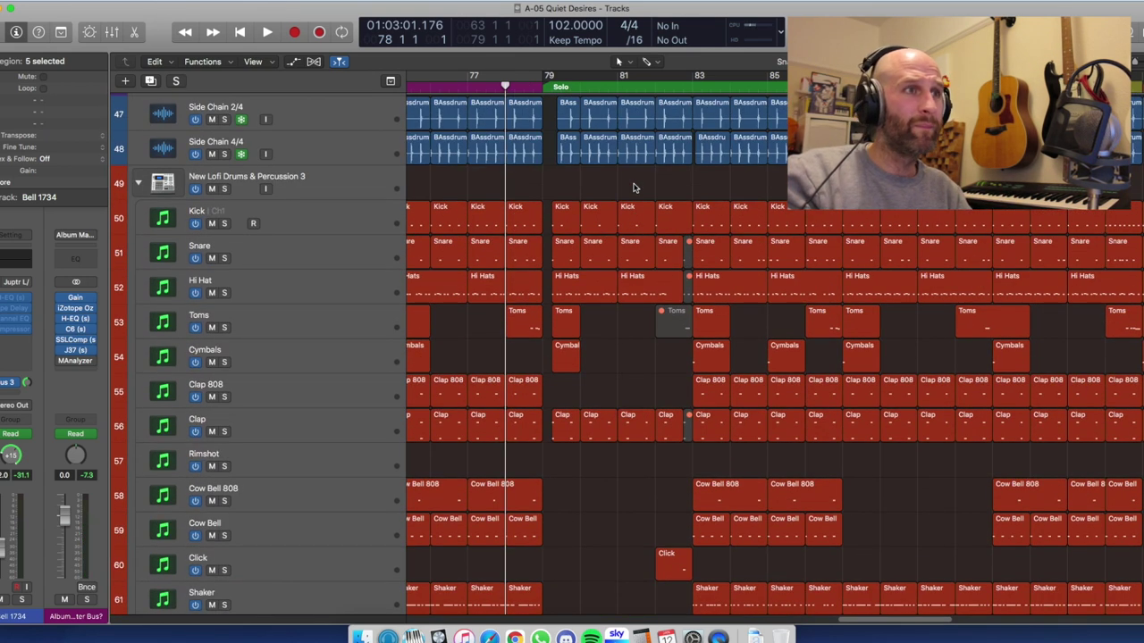
key("space")
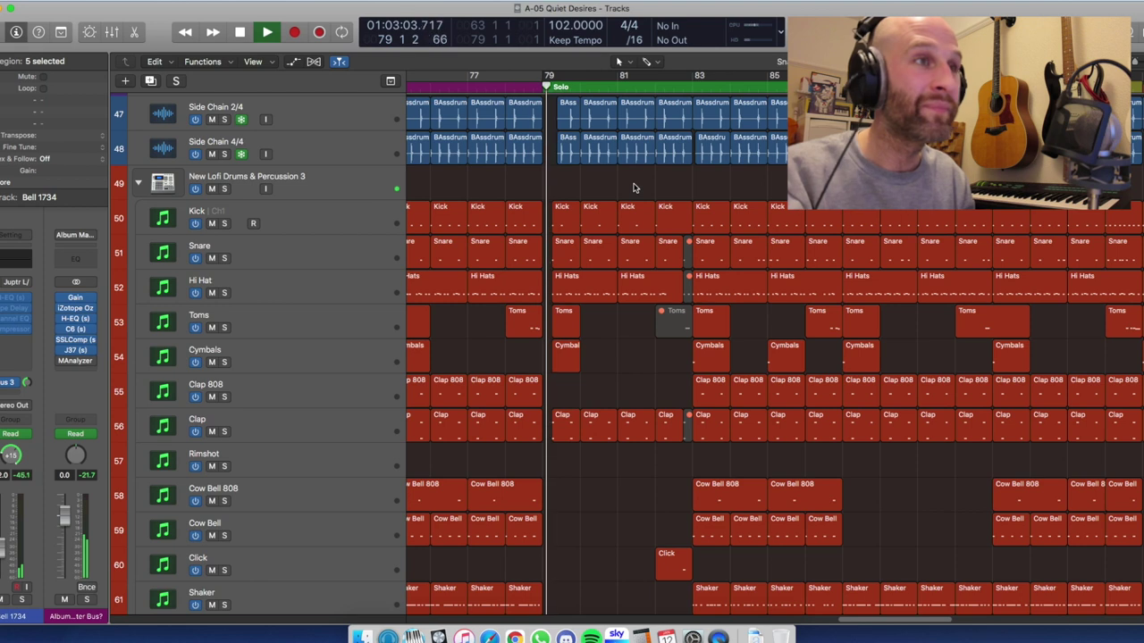
key("space")
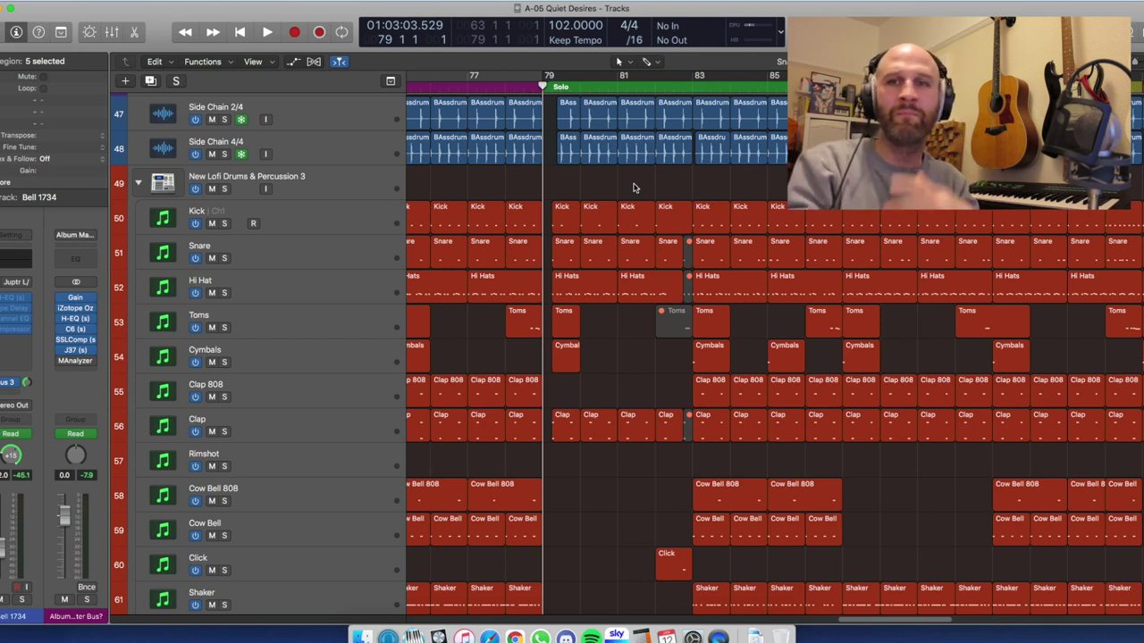
key("space")
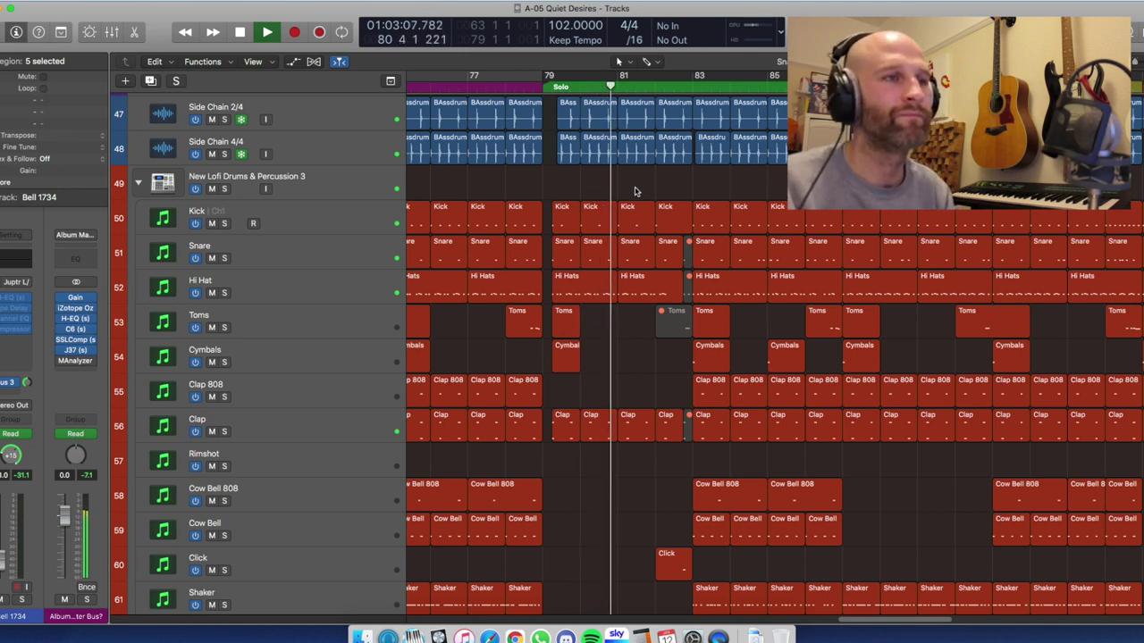
key("space")
Replay the opening of the Solo from bar 79 to bar 81, following the tracks from FM EP 1598 down to EP 1546 Solo.
scroll(628, 210, "down", 10)
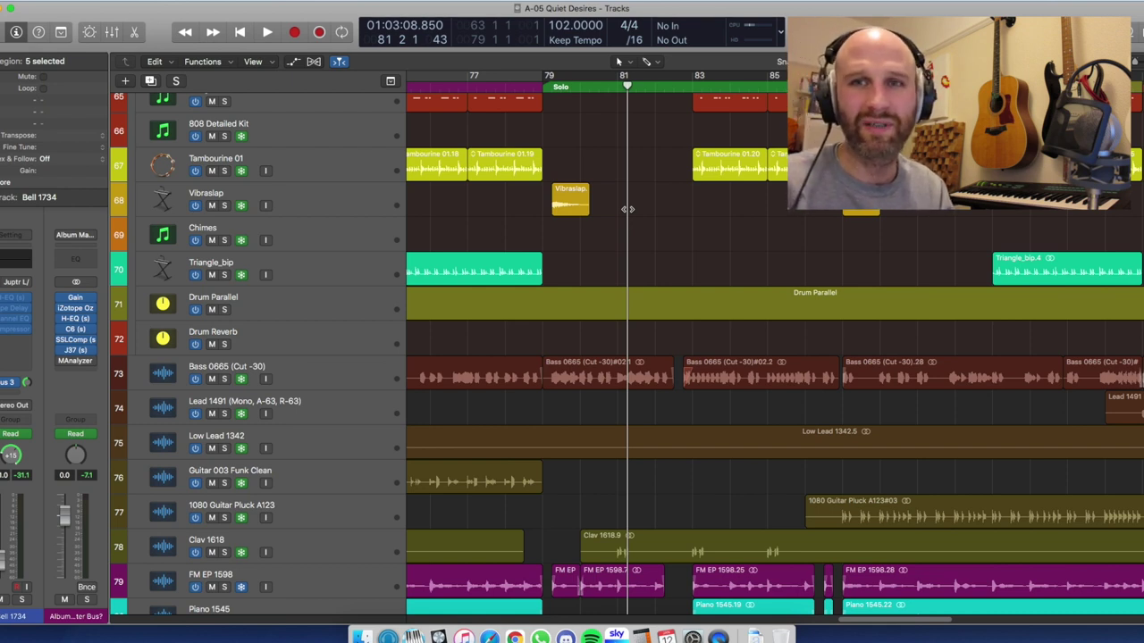
key("comma")
key("comma")
key("space")
scroll(627, 215, "down", 15)
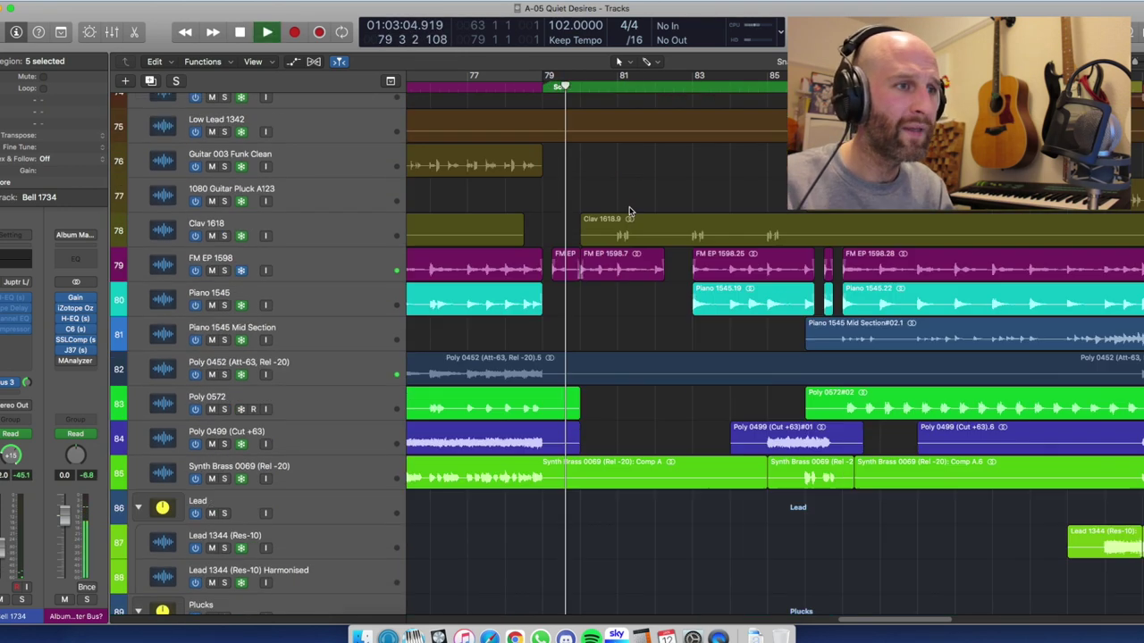
scroll(626, 229, "down", 2)
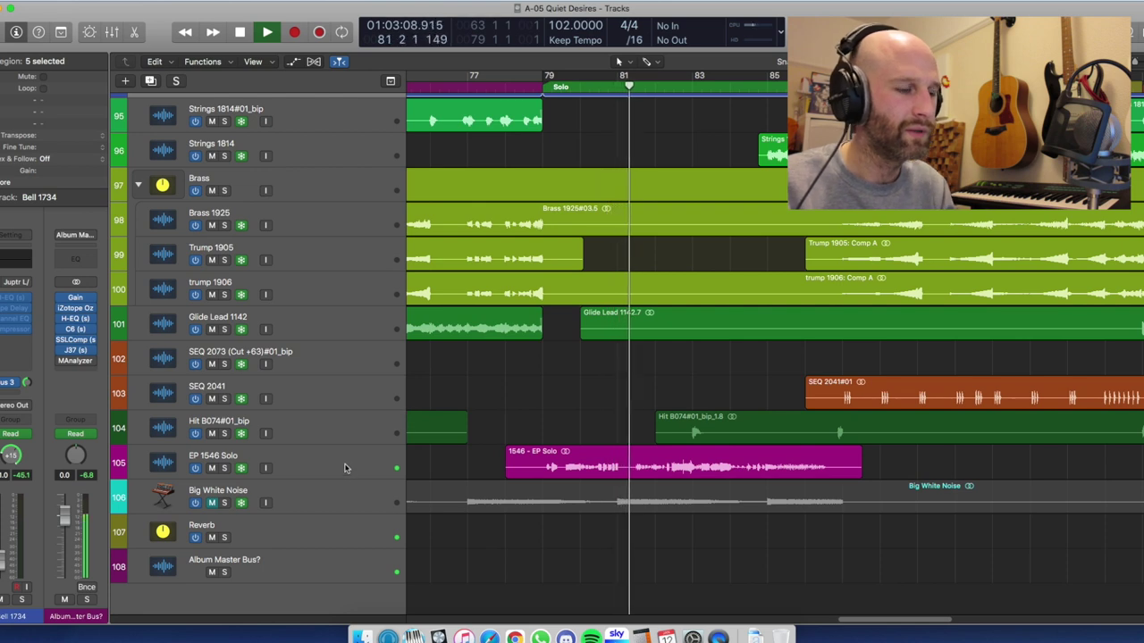
key("space")
Play the EP 1546 Solo passage in the full mix from bar 80 to bar 83, repeating its last bars.
key("comma")
key("comma")
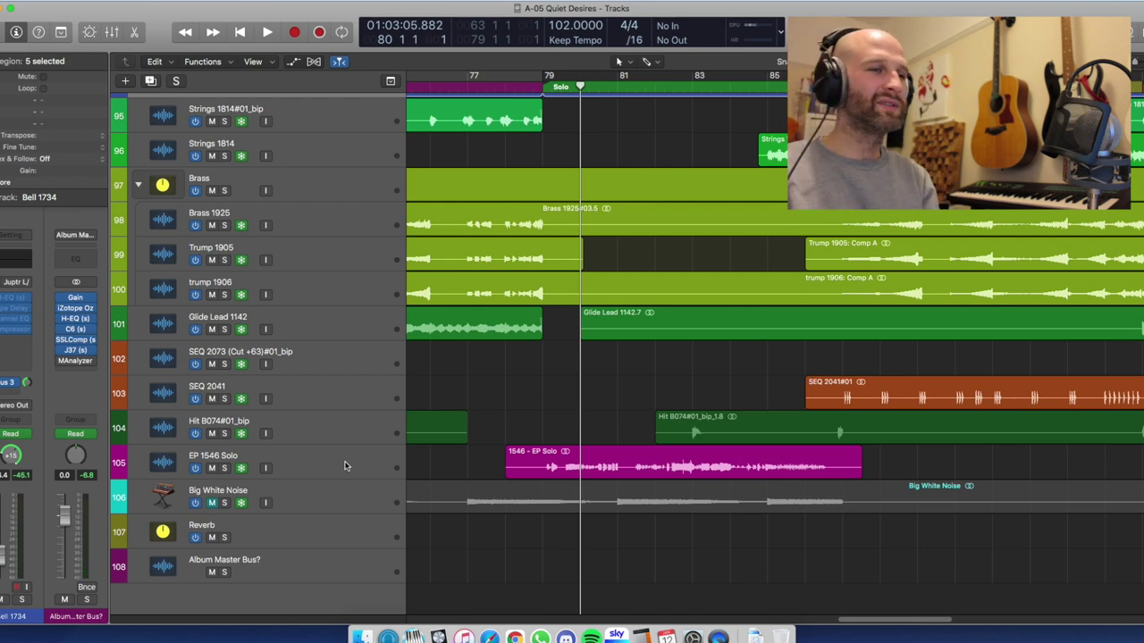
key("space")
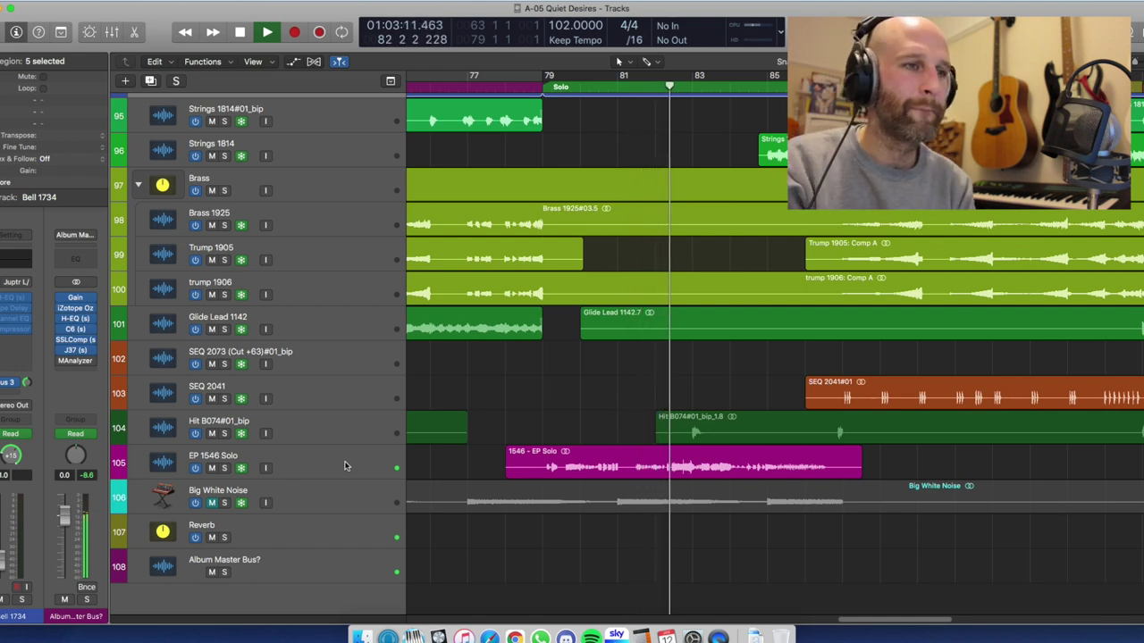
key("space")
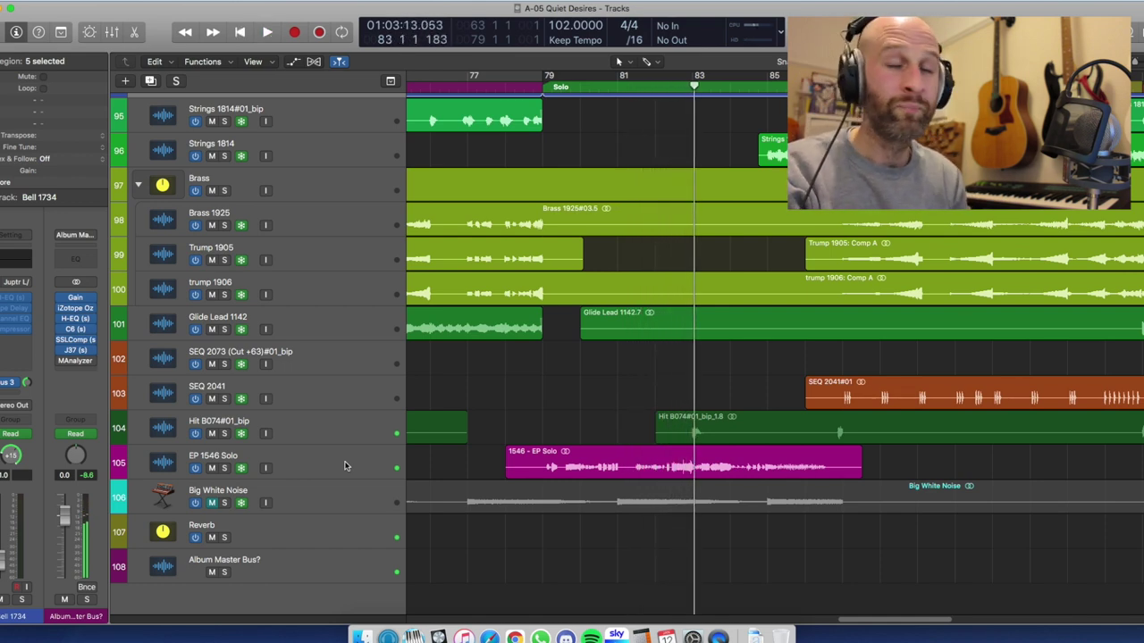
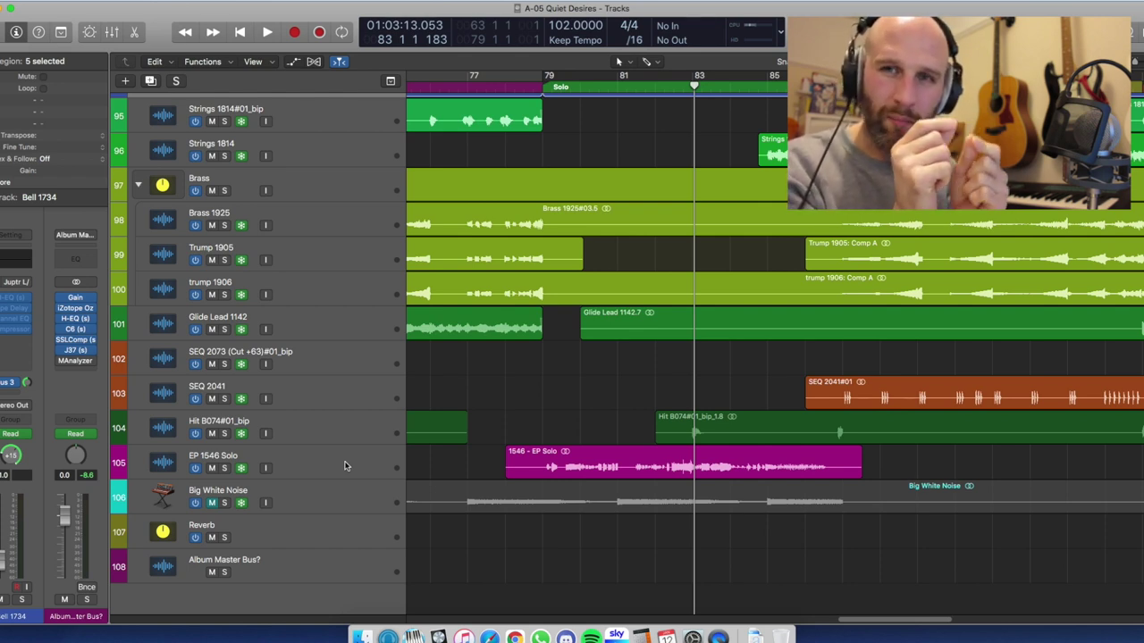
key("space")
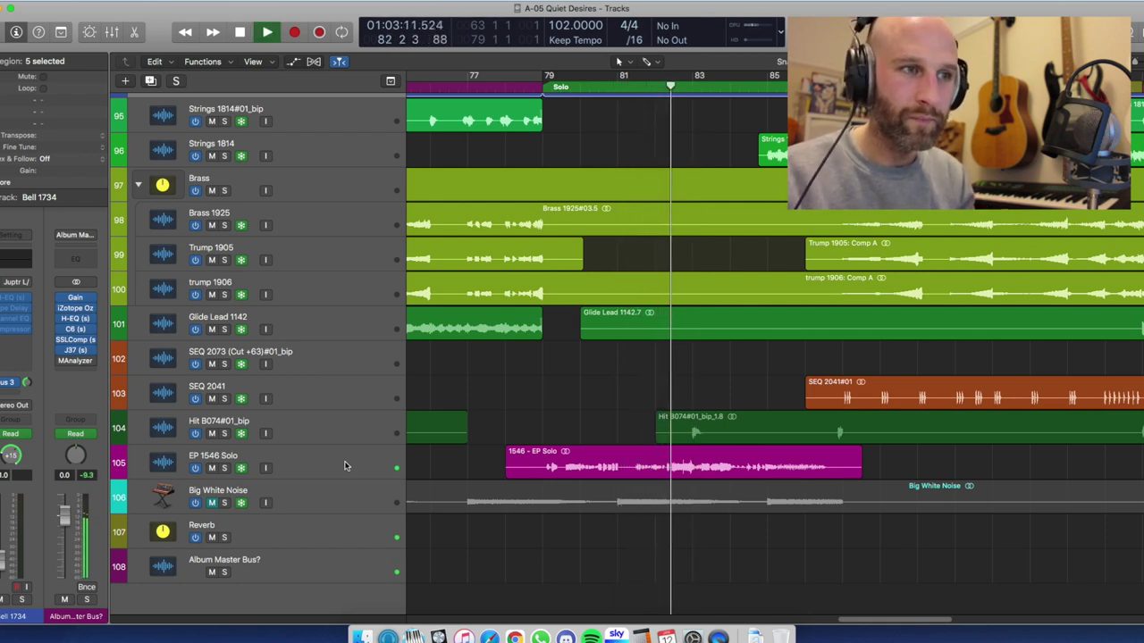
key("space")
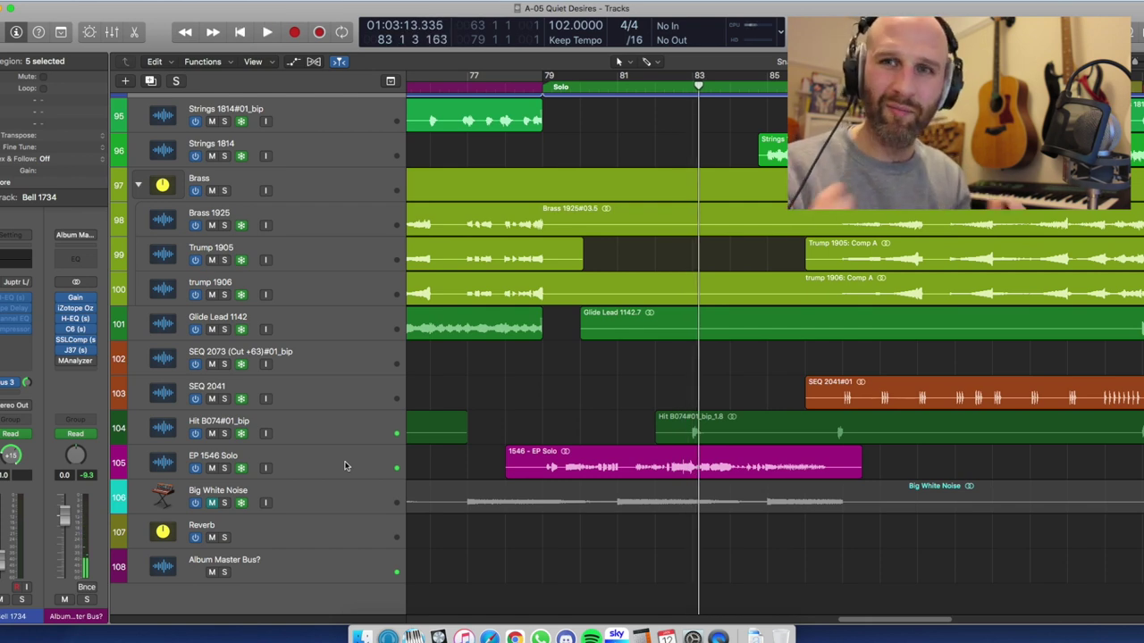
Solo SEQ 2054, play its hit in bar 82, and clear the solo.
scroll(353, 463, "up", 8)
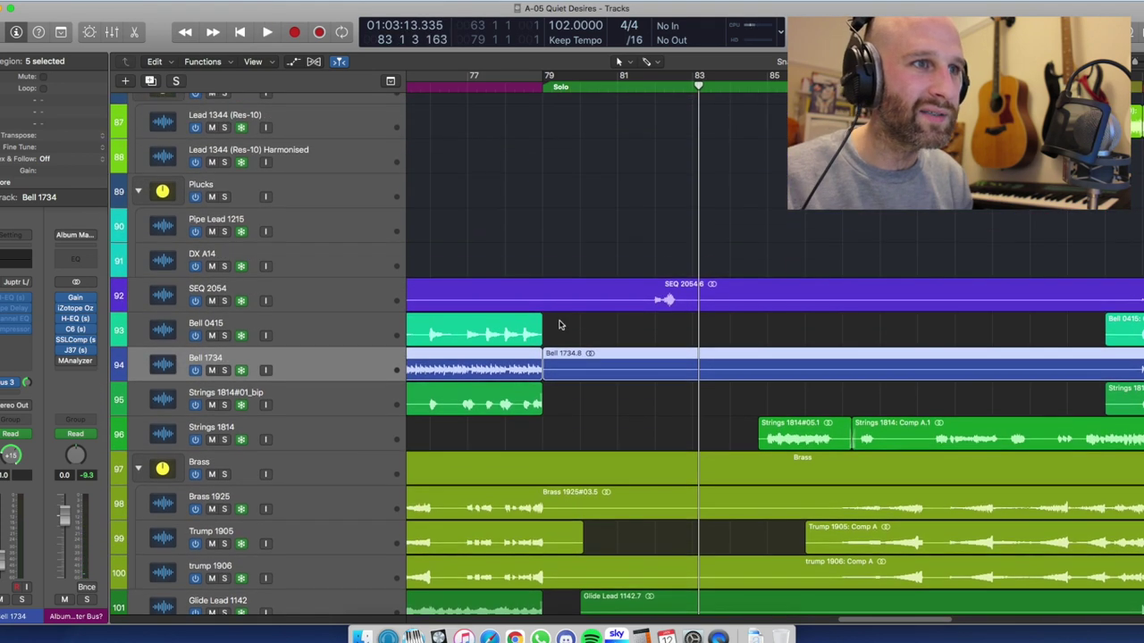
left_click(224, 302)
key("comma")
key("comma")
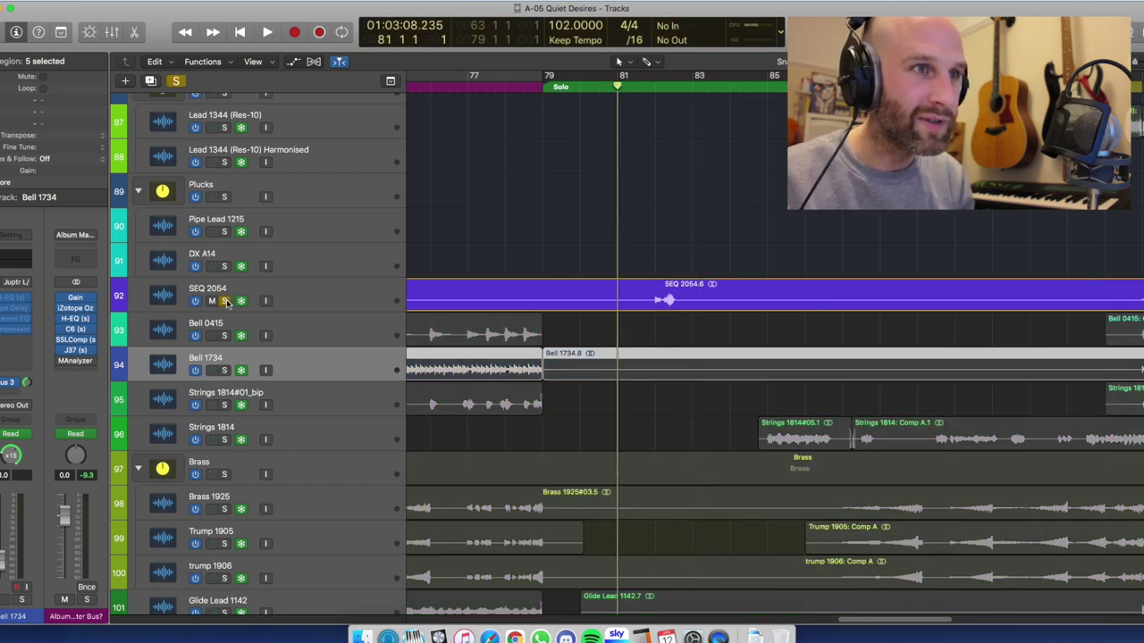
key("period")
key("space")
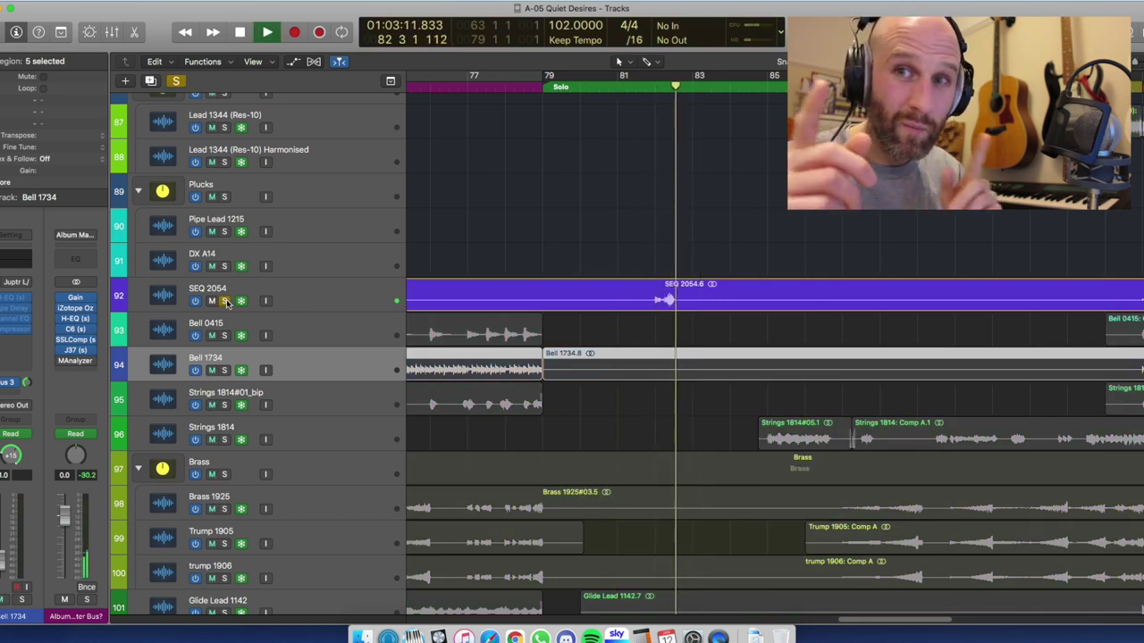
key("space")
left_click(225, 302)
scroll(628, 299, "down", 5)
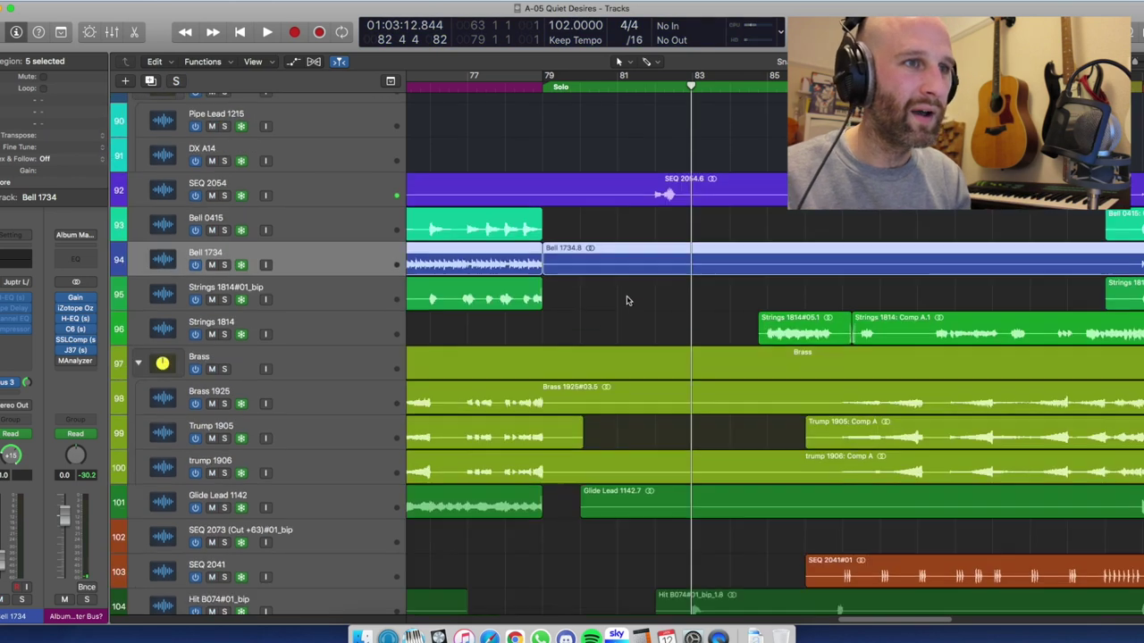
Play the full mix through the Hit B074 accents and the rest of the Solo section up to bar 87.
key("comma")
key("comma")
key("space")
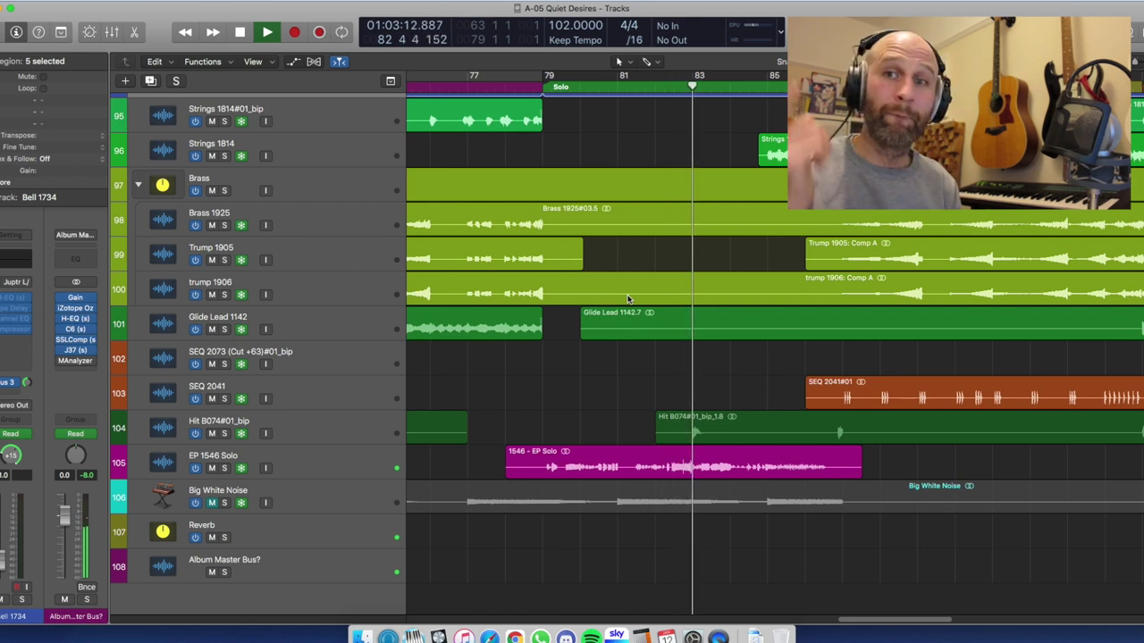
key("space")
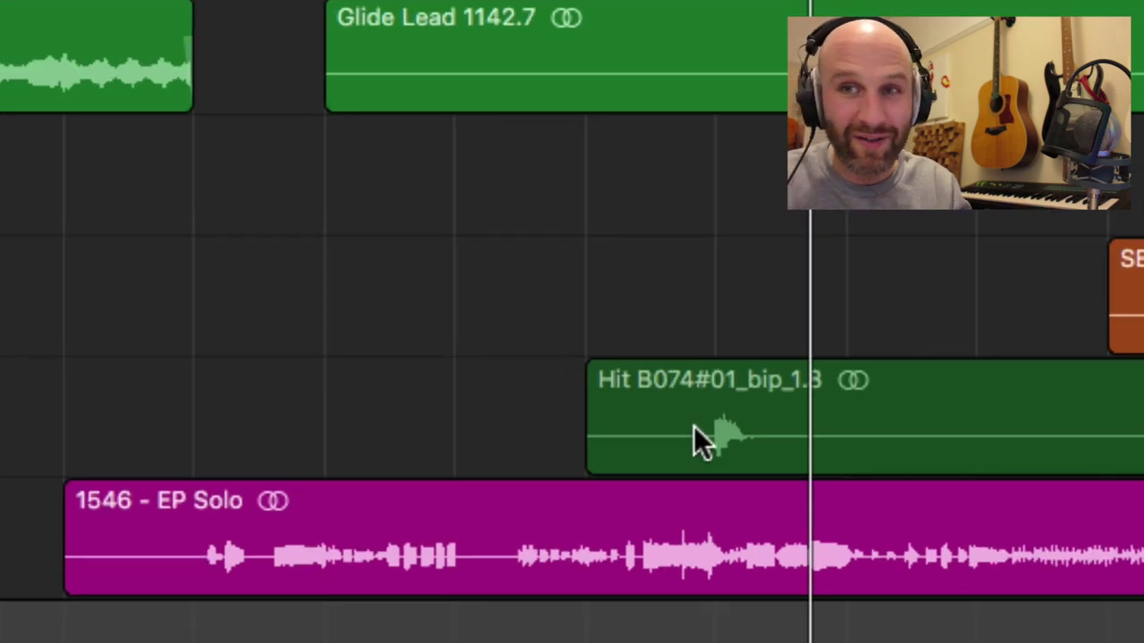
key("space")
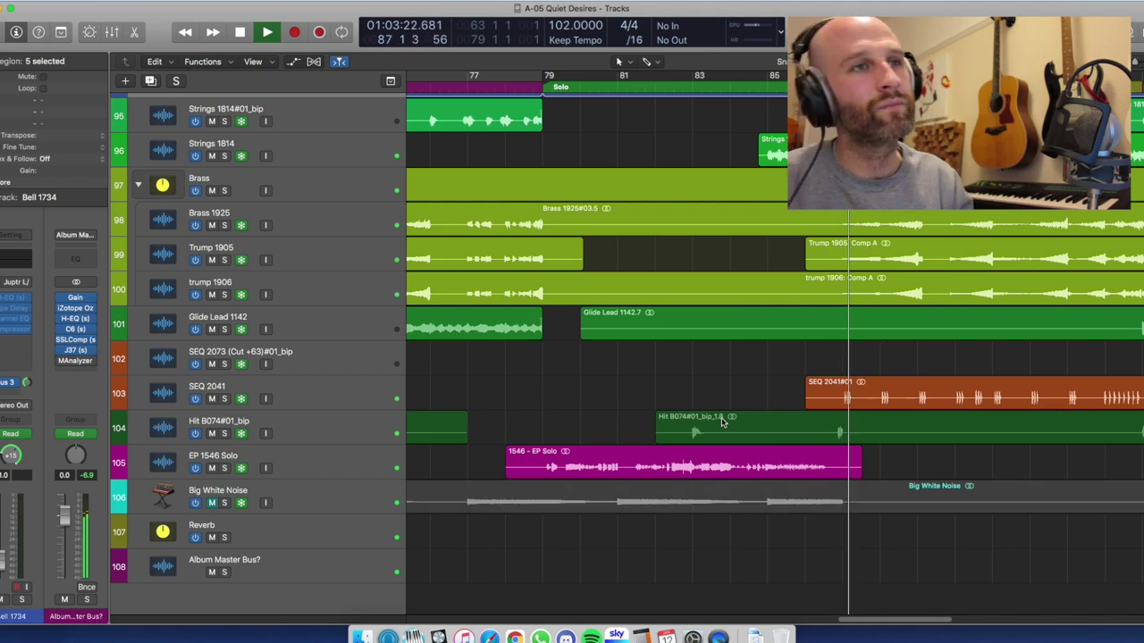
key("space")
Solo the EP 1546 Solo track and play it from bar 84 through bar 86.
left_click(757, 89)
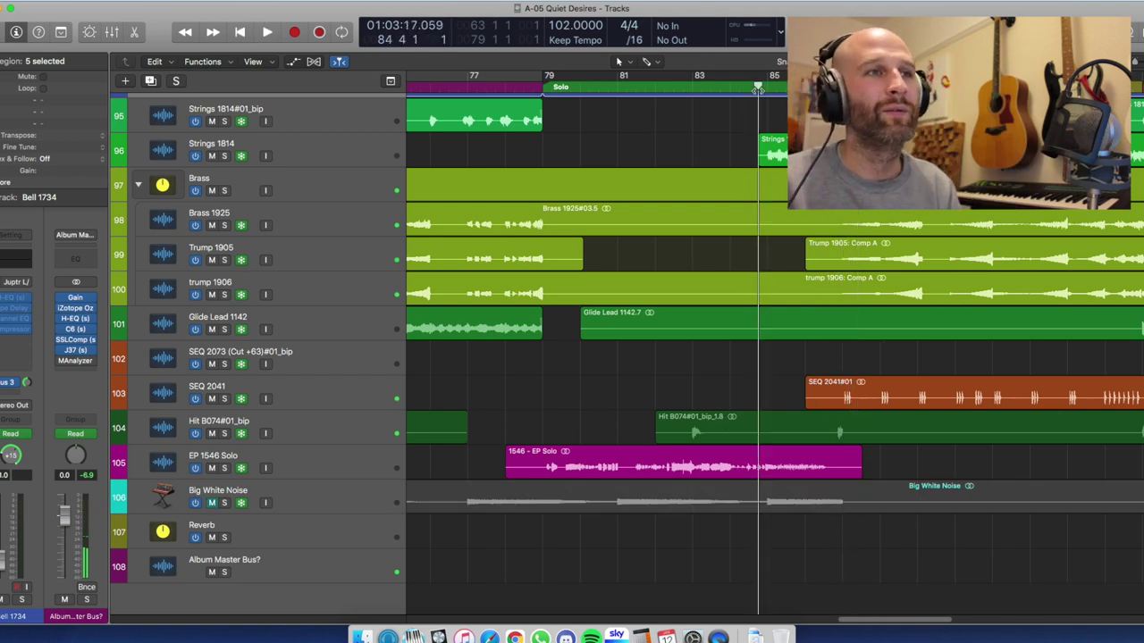
left_click(224, 469)
key("space")
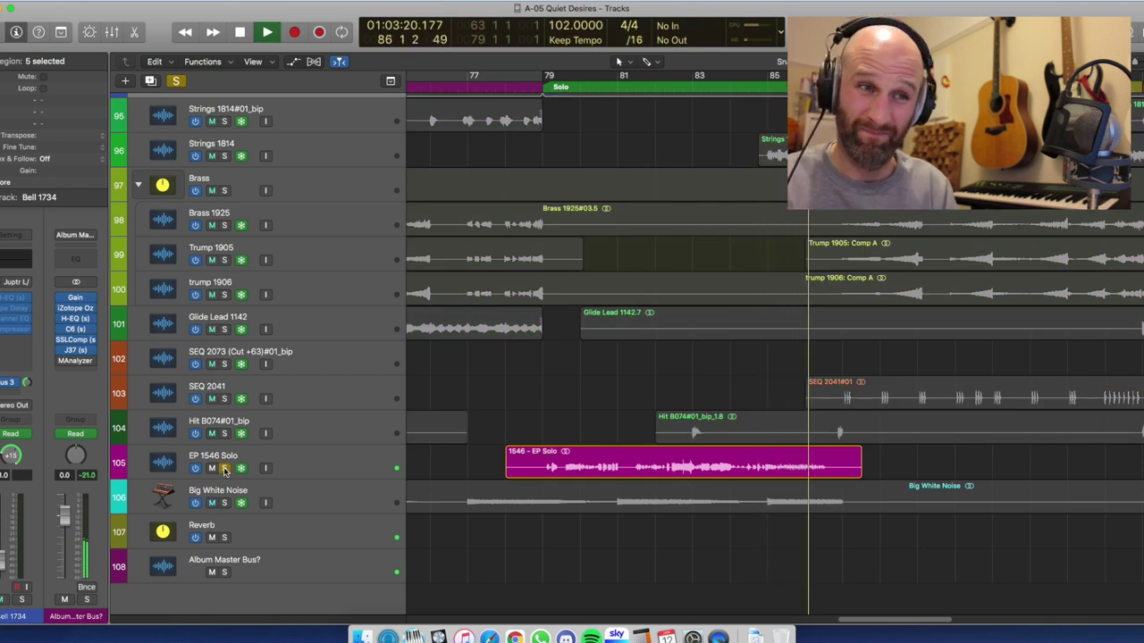
key("space")
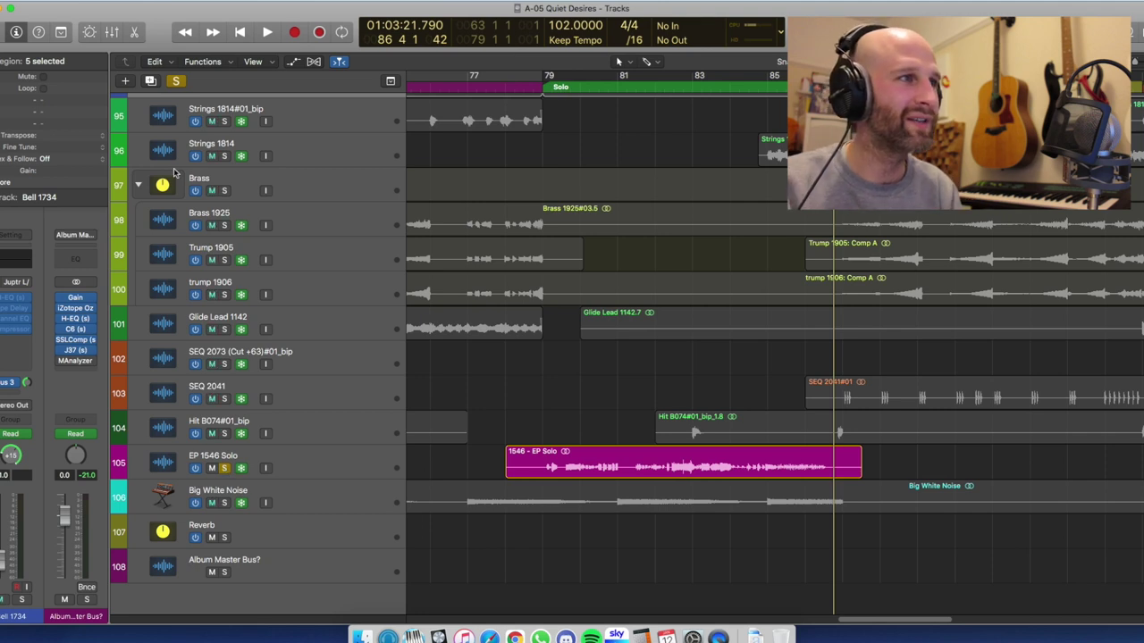
Add Strings 1814 to the solo and play it with EP 1546 Solo from bar 84 to bar 87.
left_click(225, 156)
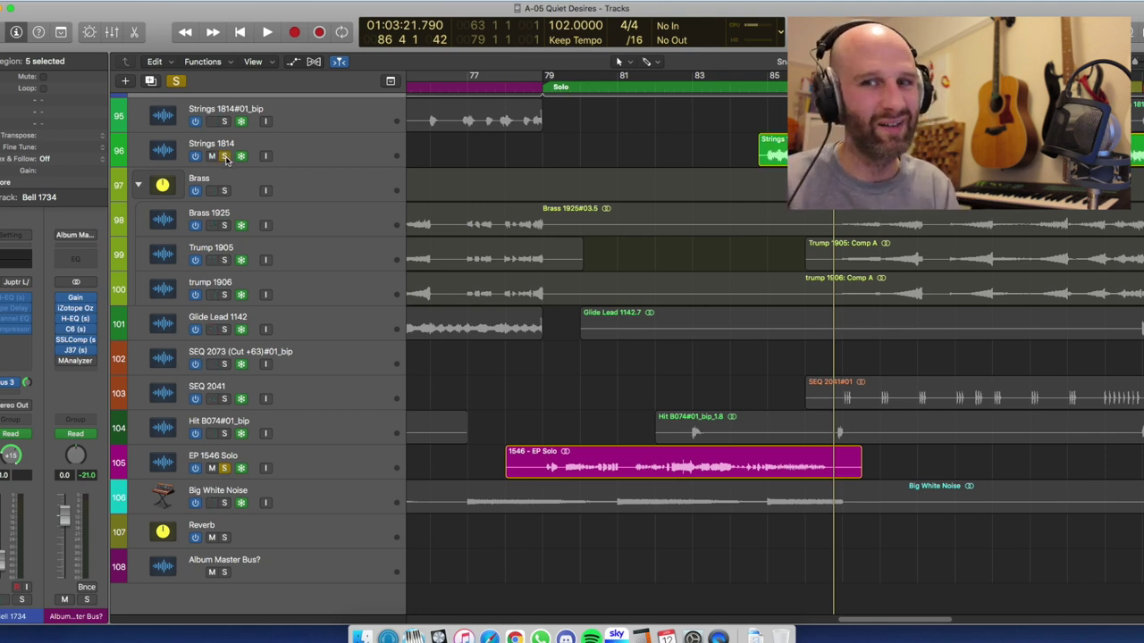
key("comma")
key("comma")
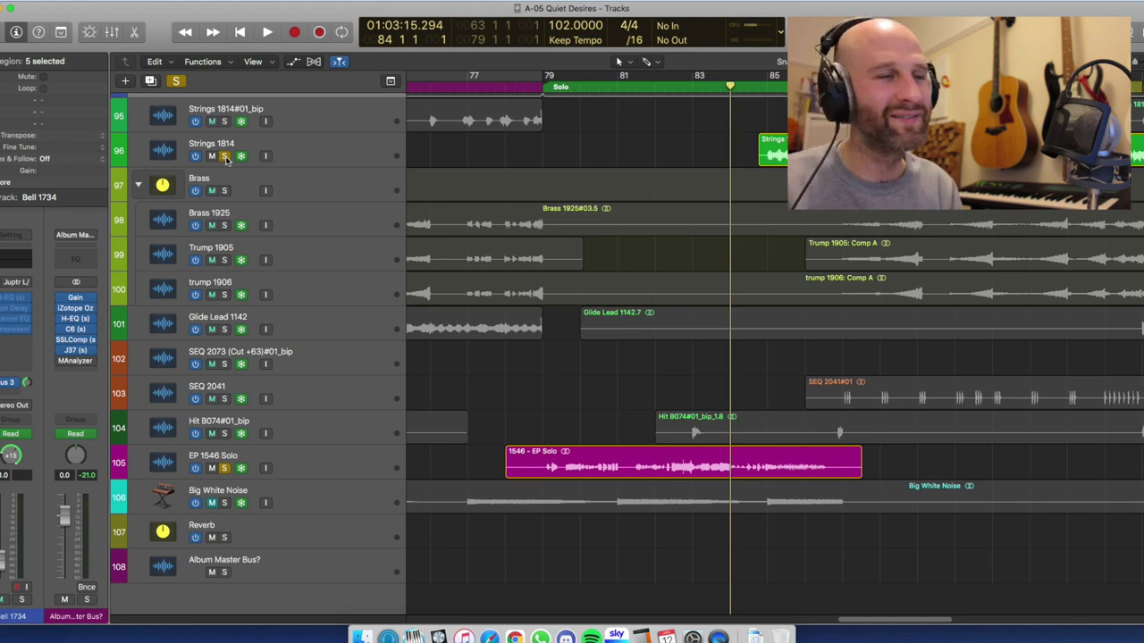
key("space")
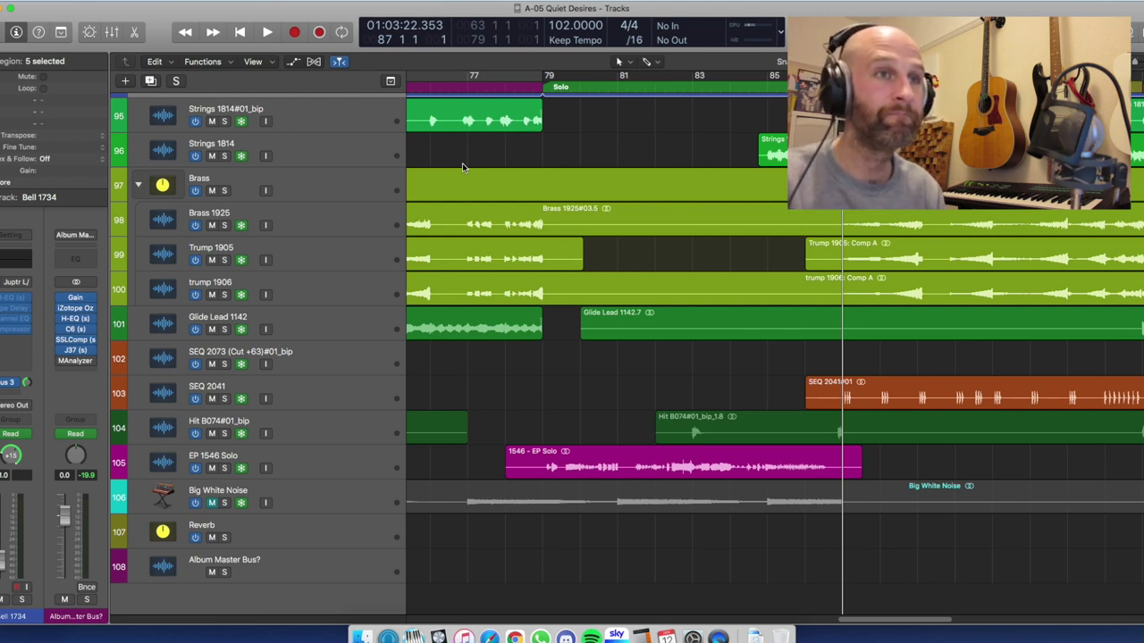
Play the full mix from bar 87 into the Middle 8 and shrink the track heights to show more tracks.
key("space")
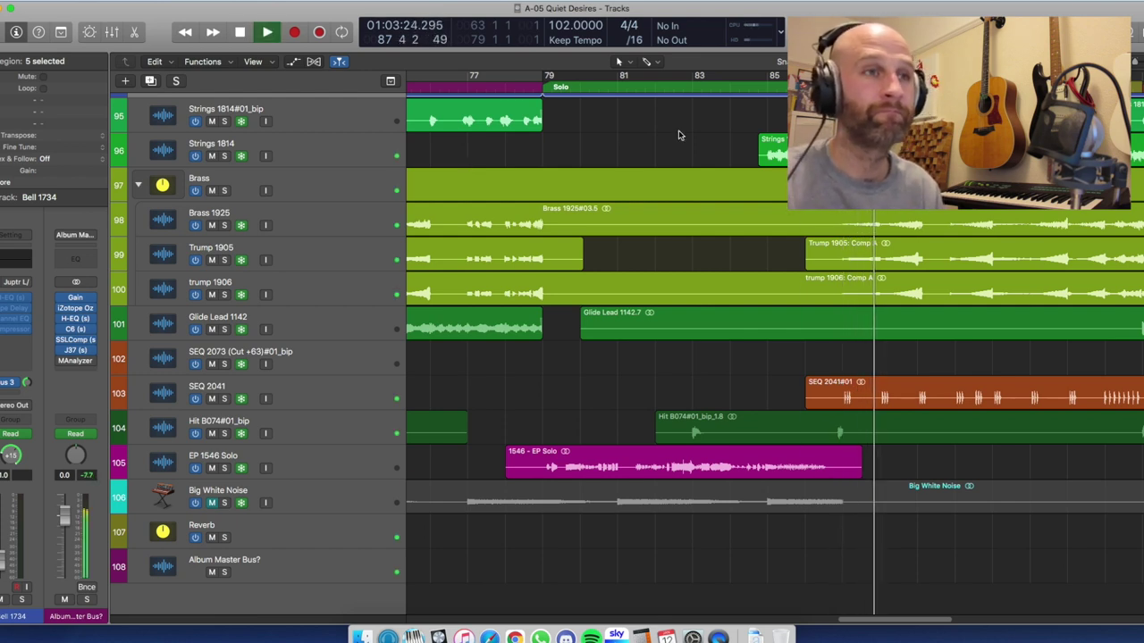
key("super+Up")
key("super+Up")
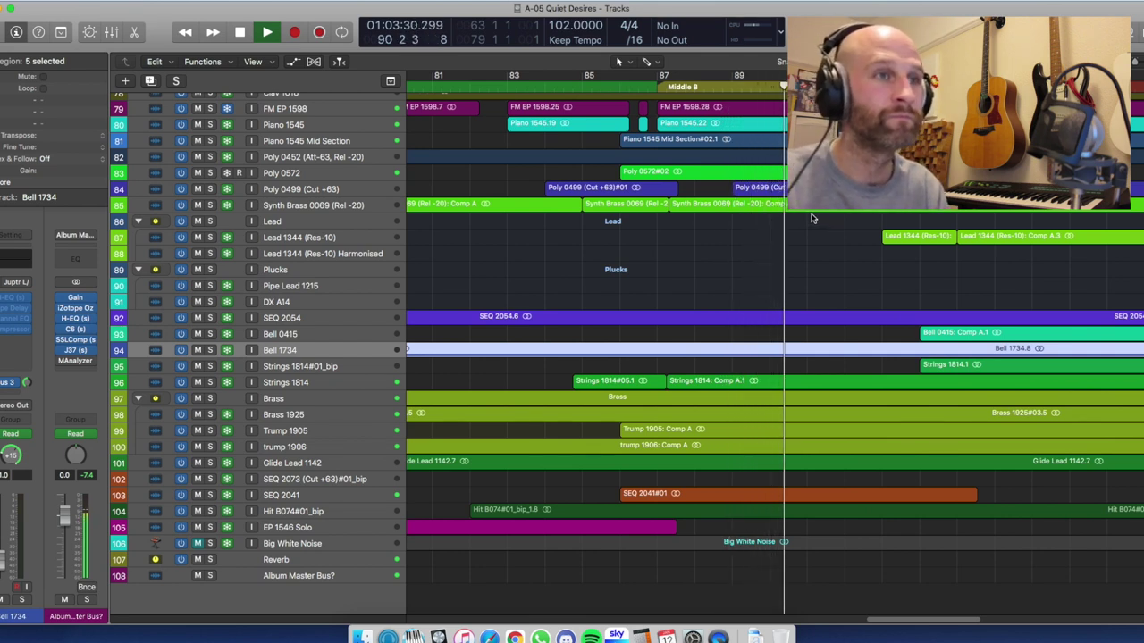
Shrink the track heights further and replay the full mix from bar 85 into the Middle 8 up to bar 90.
key("super+Up")
key("super+Up")
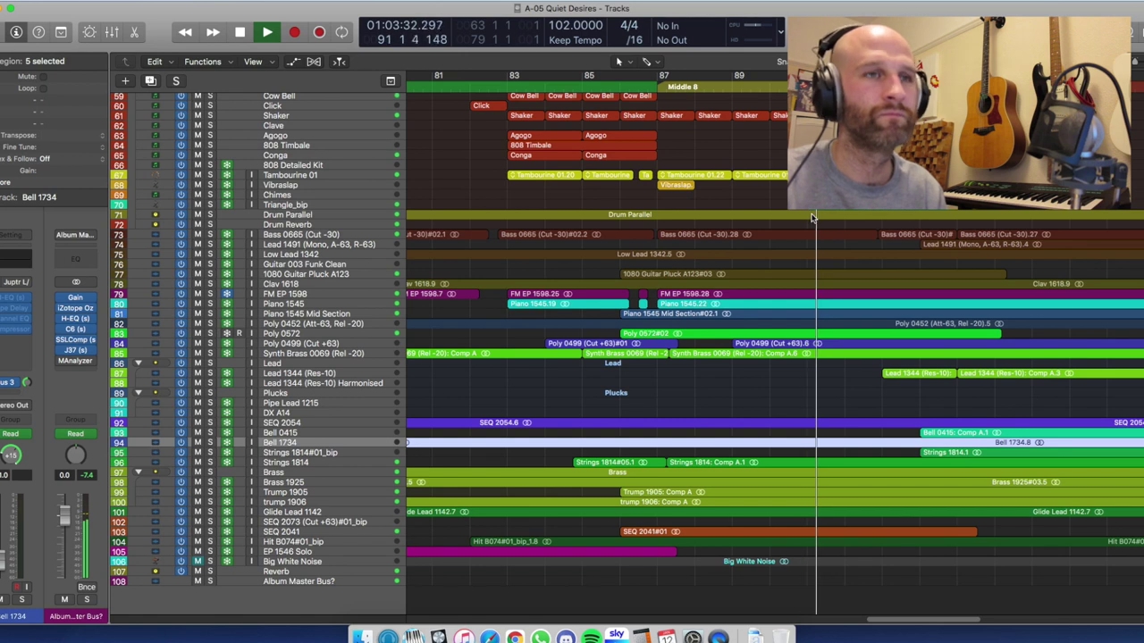
key("space")
scroll(803, 216, "left", 5)
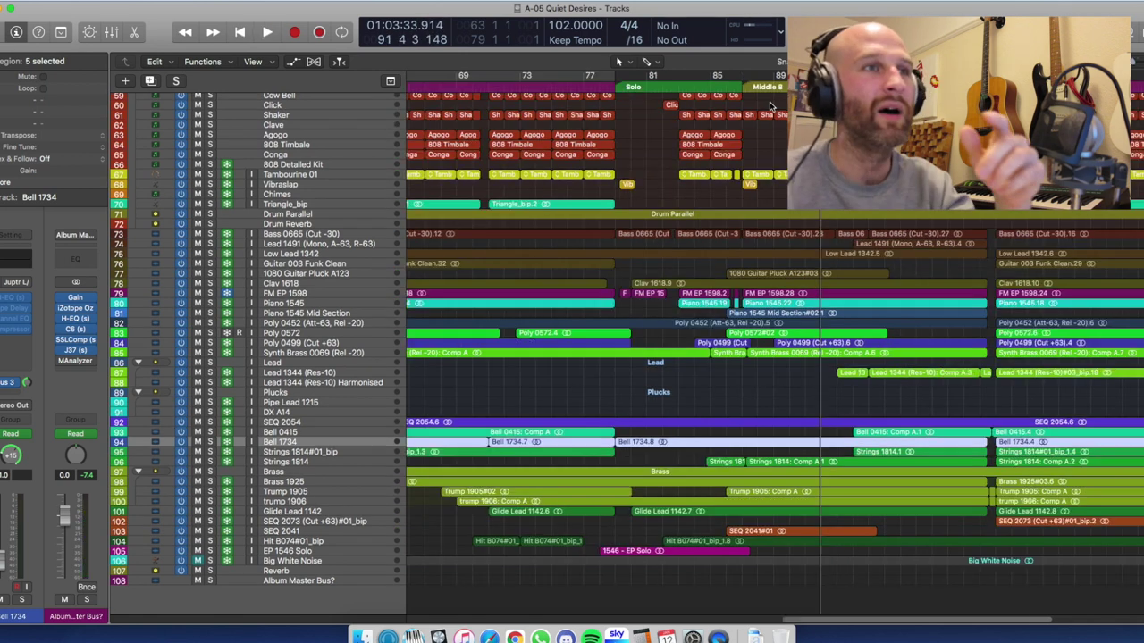
left_click(724, 84)
left_click_drag(725, 85, 722, 84)
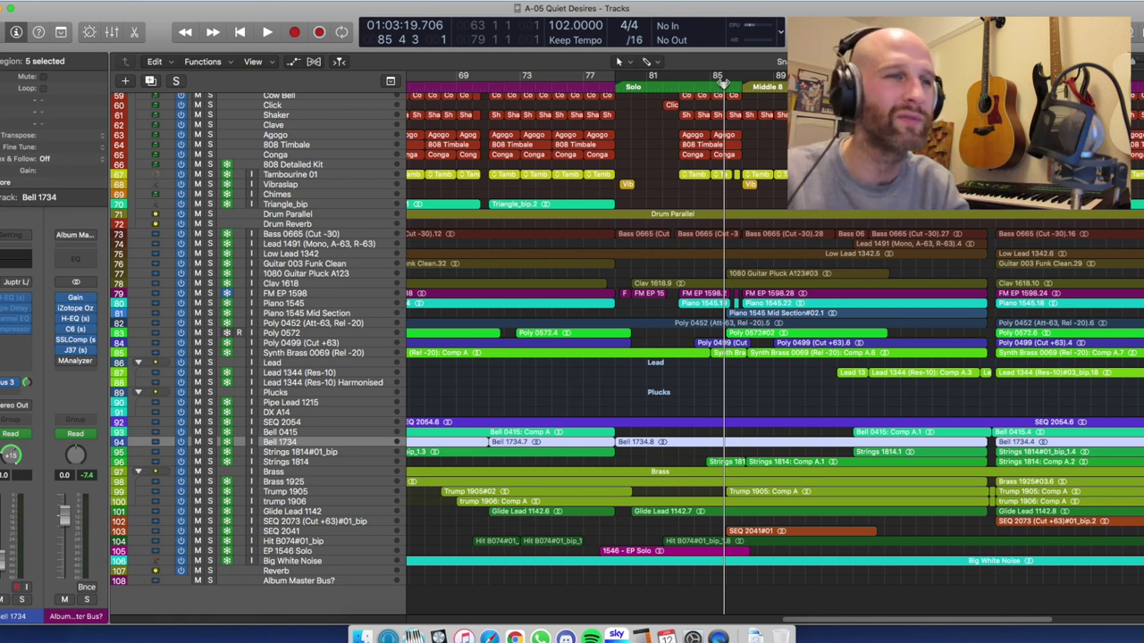
key("space")
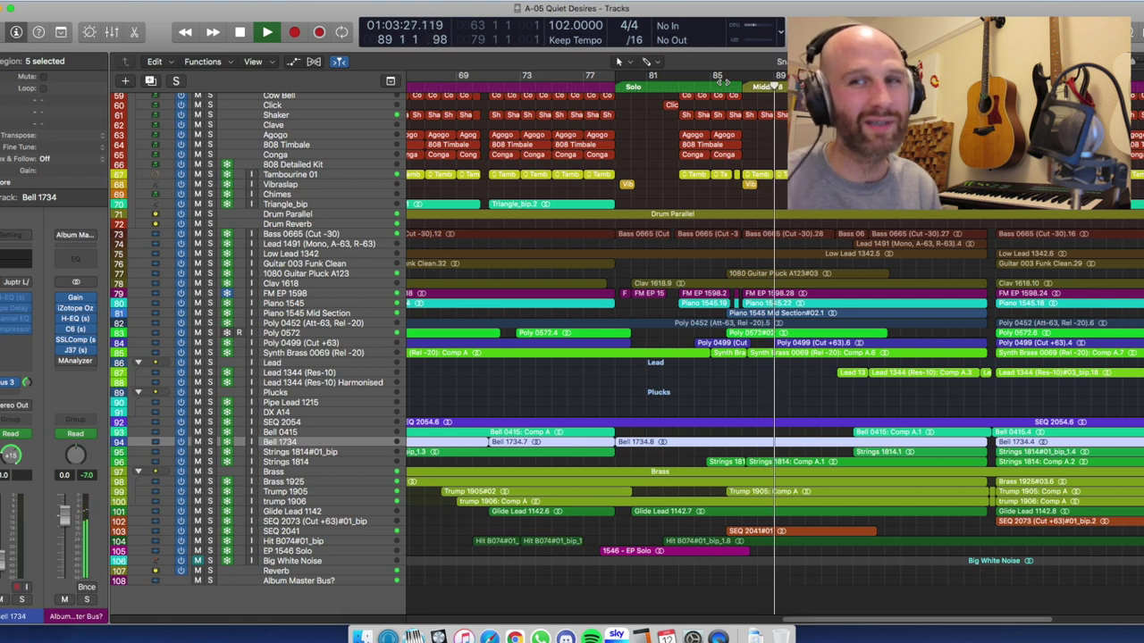
key("space")
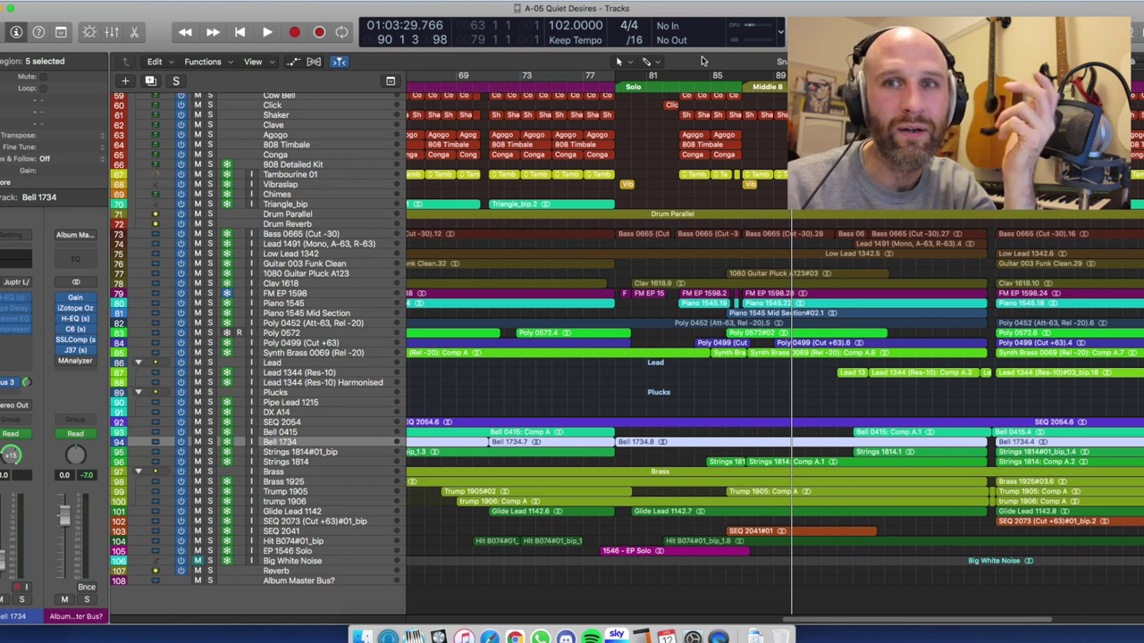
Go back to bar 88 and play the full mix through the Middle 8 to the end of bar 90.
key("comma")
key("comma")
key("comma")
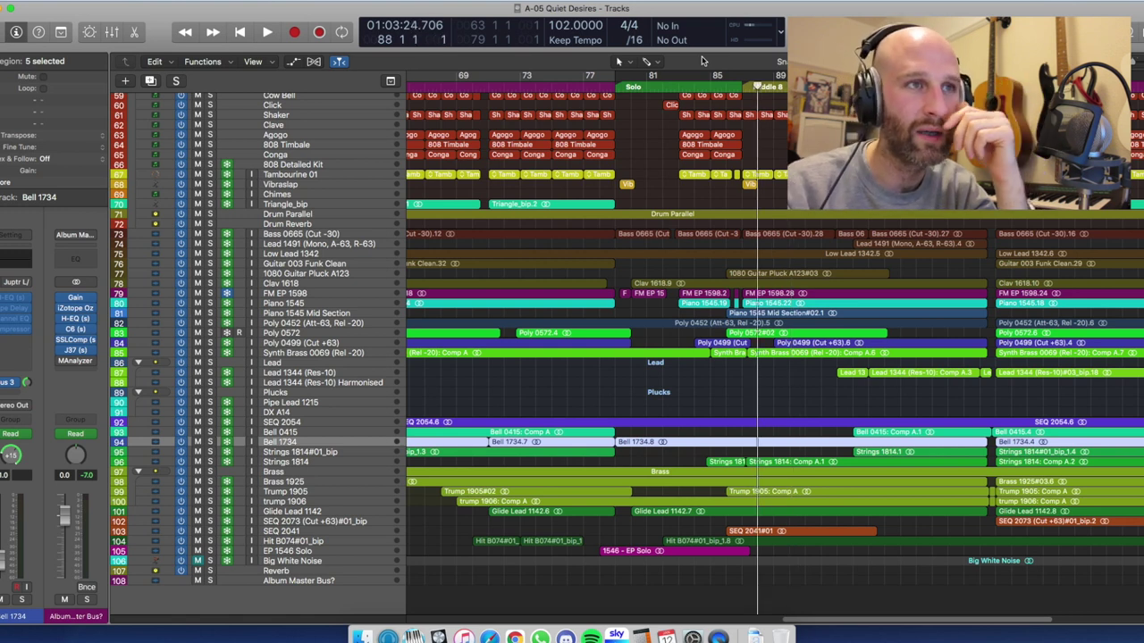
key("space")
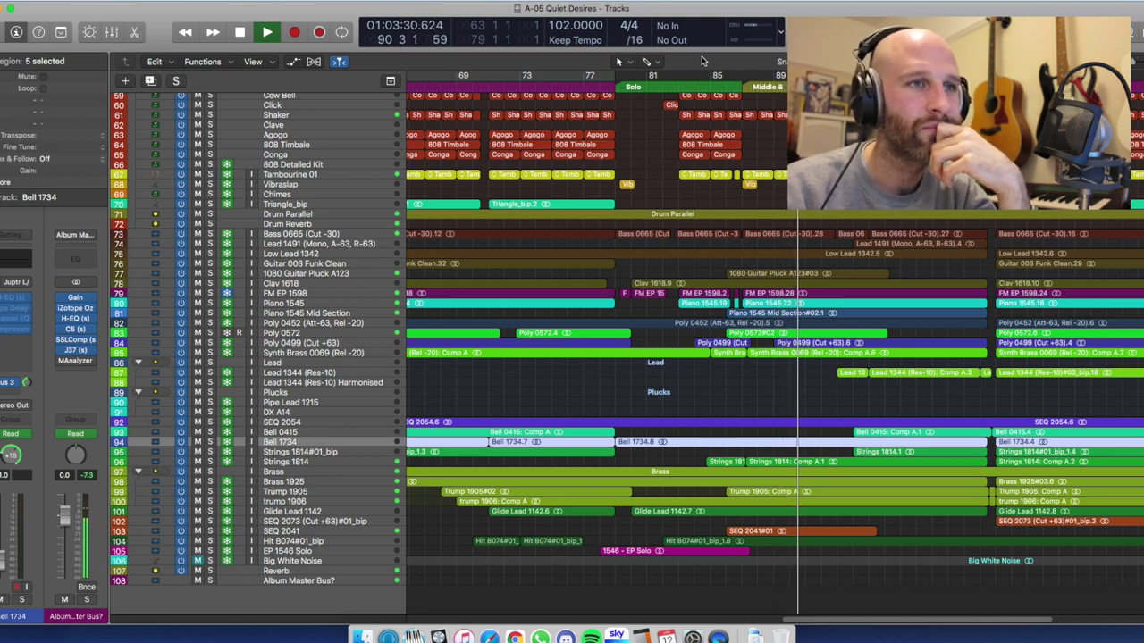
key("space")
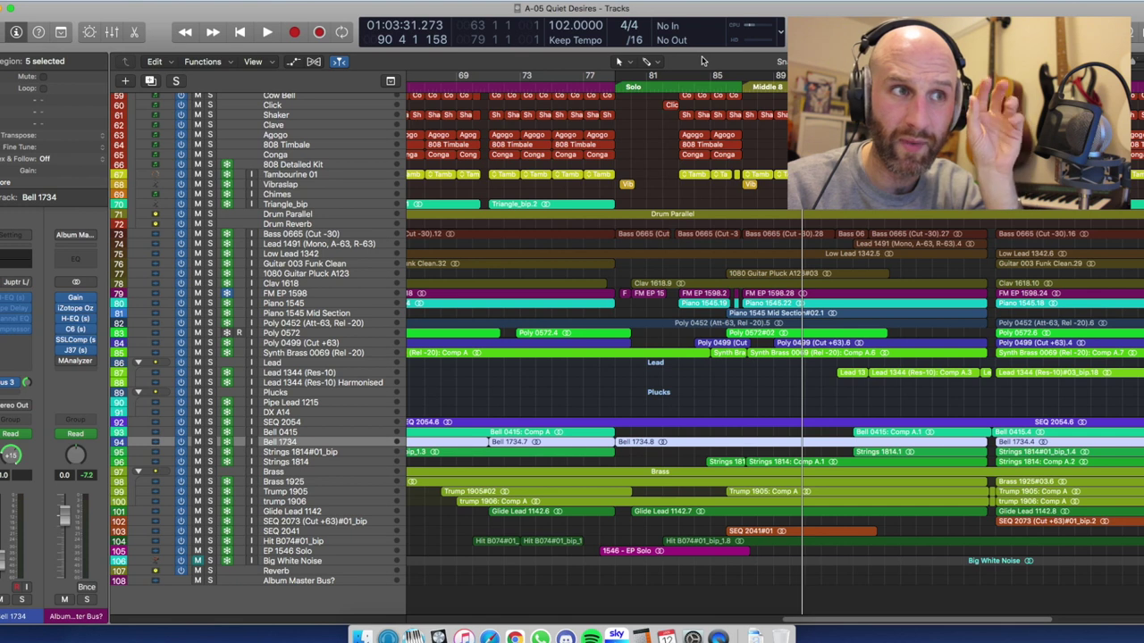
Play the Middle 8 again from bar 88 and audition SEQ 2041 in solo until bar 91.
key("alt+comma")
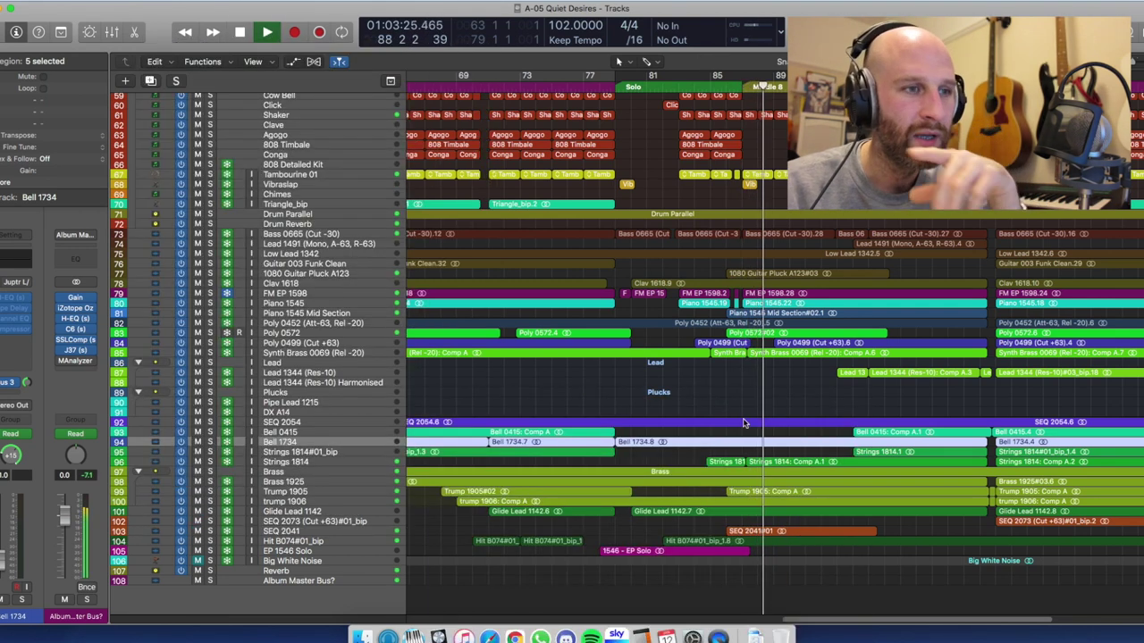
left_click(210, 531)
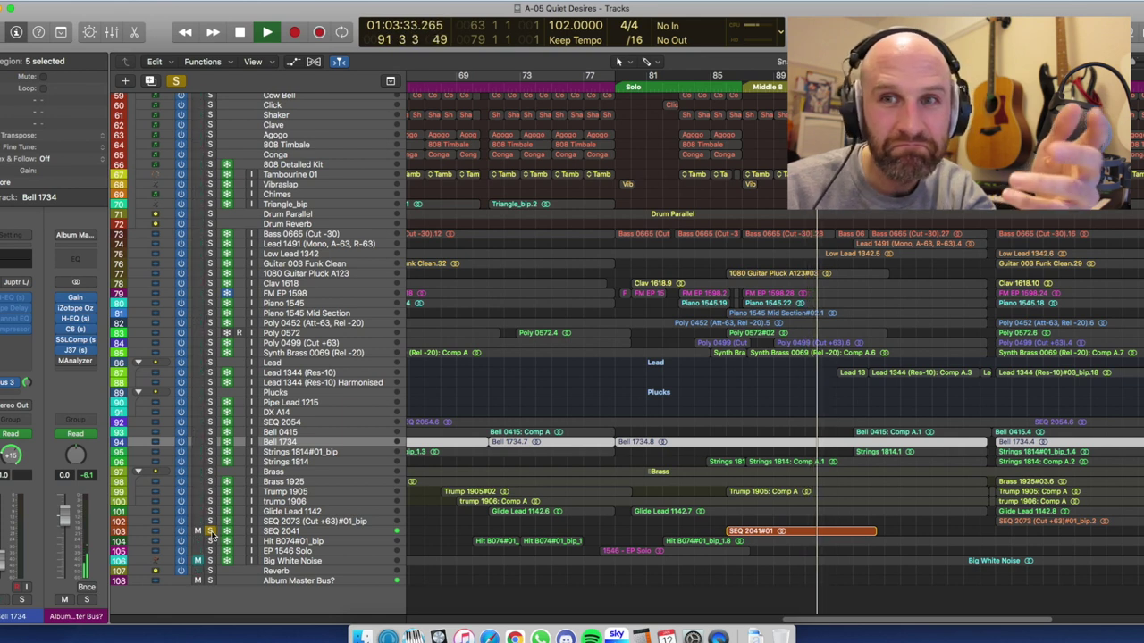
left_click(210, 531)
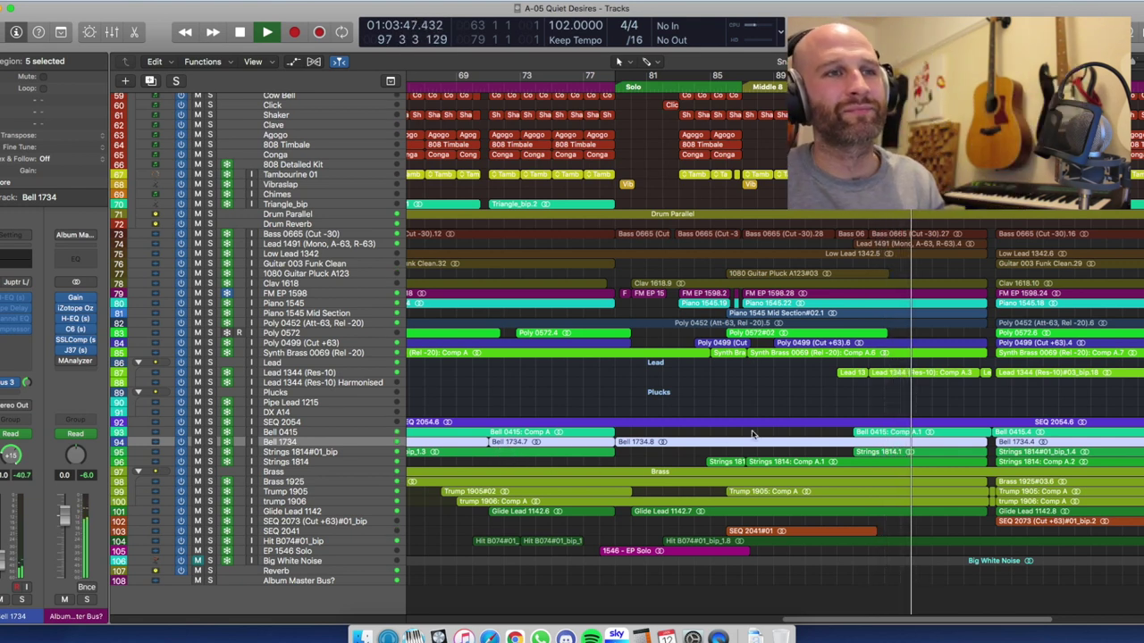
Play the full mix through the Intro Repeat to the Chorus at bar 103, looking over the arrangement of the other sections.
scroll(751, 434, "left", 15)
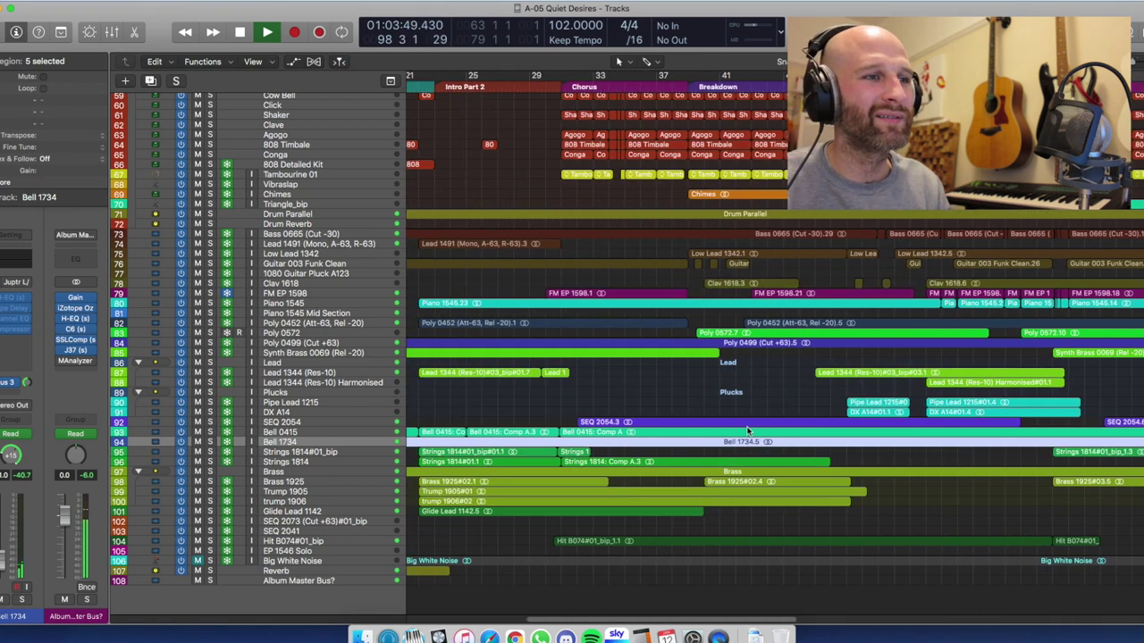
scroll(747, 431, "right", 18)
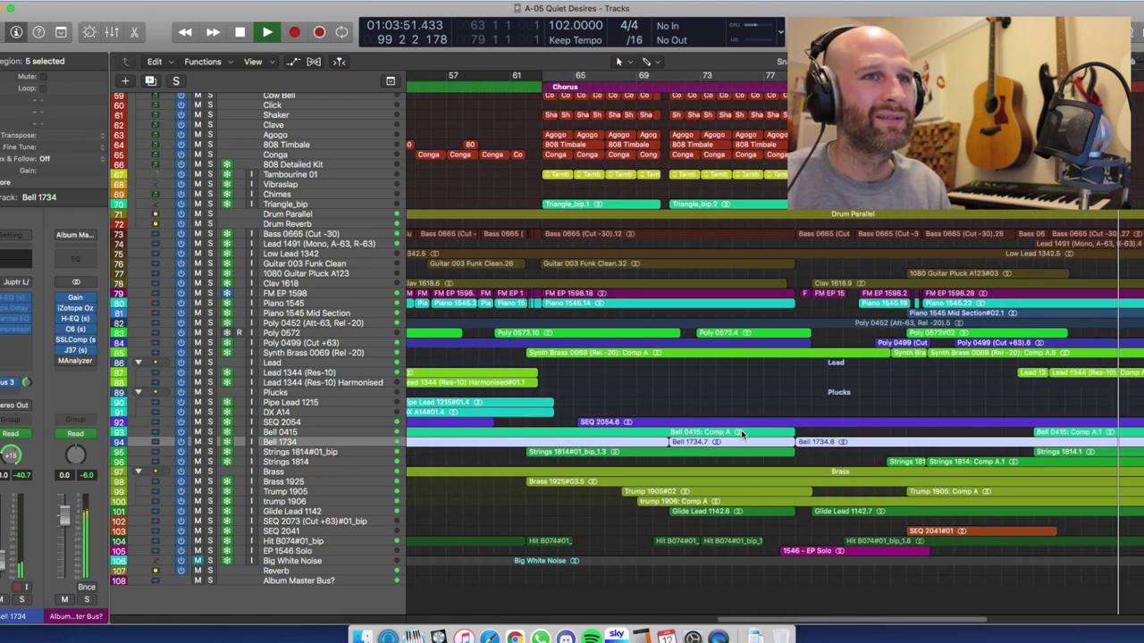
scroll(741, 430, "up", 10)
scroll(739, 430, "down", 9)
scroll(738, 431, "up", 5)
scroll(738, 430, "right", 4)
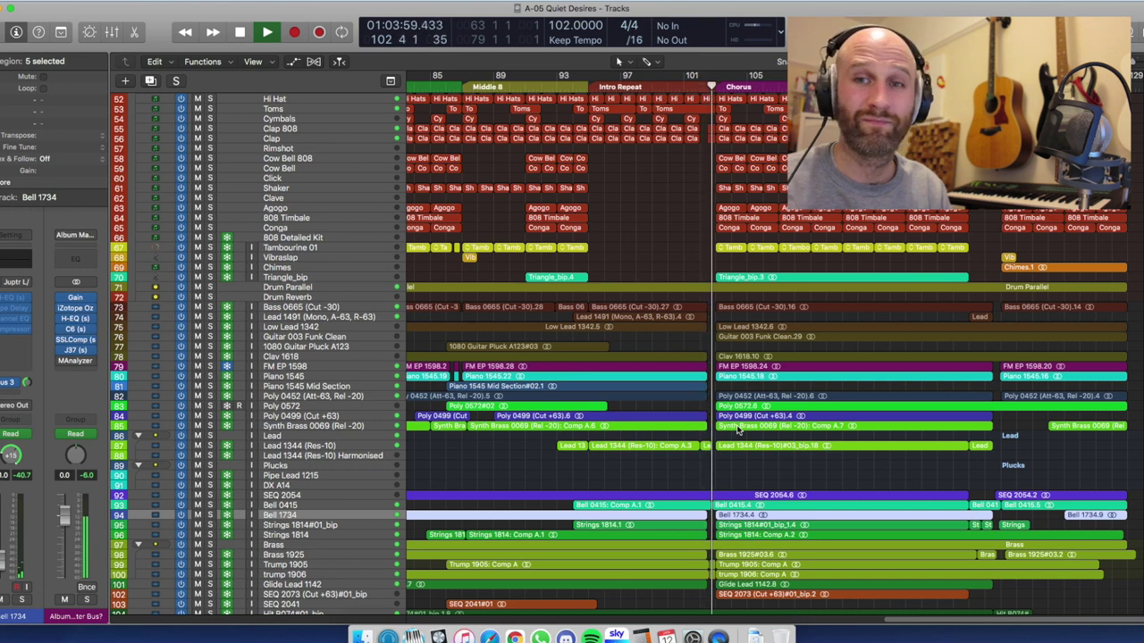
key("space")
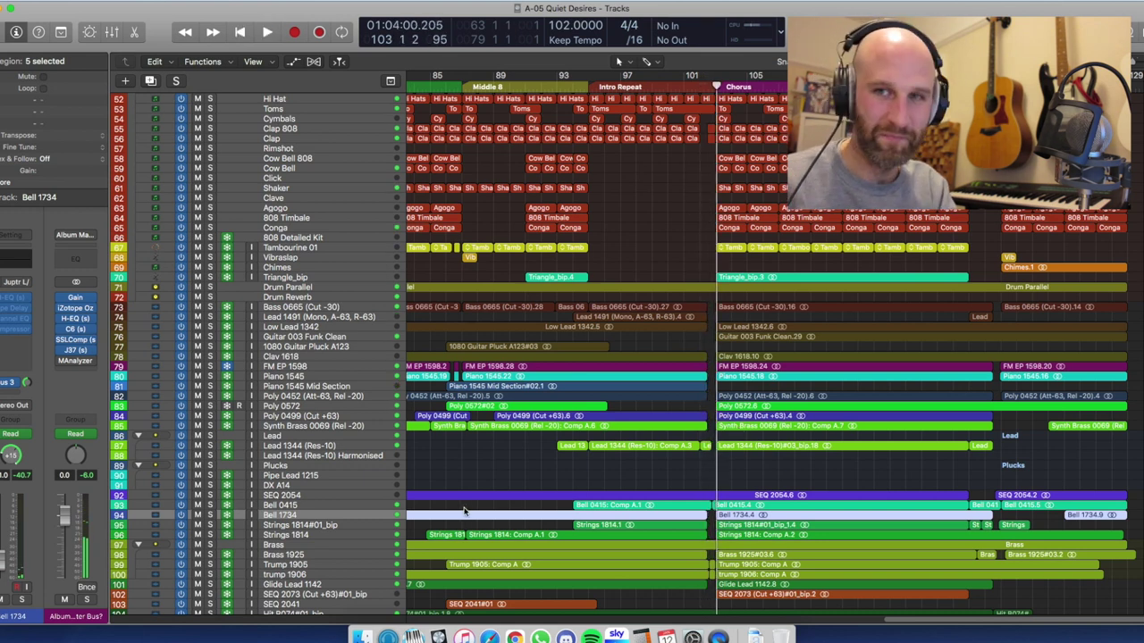
Solo Trump 1905 and trump 1906, play them from bar 102 into bar 103, and clear both solos.
left_click_drag(210, 564, 212, 575)
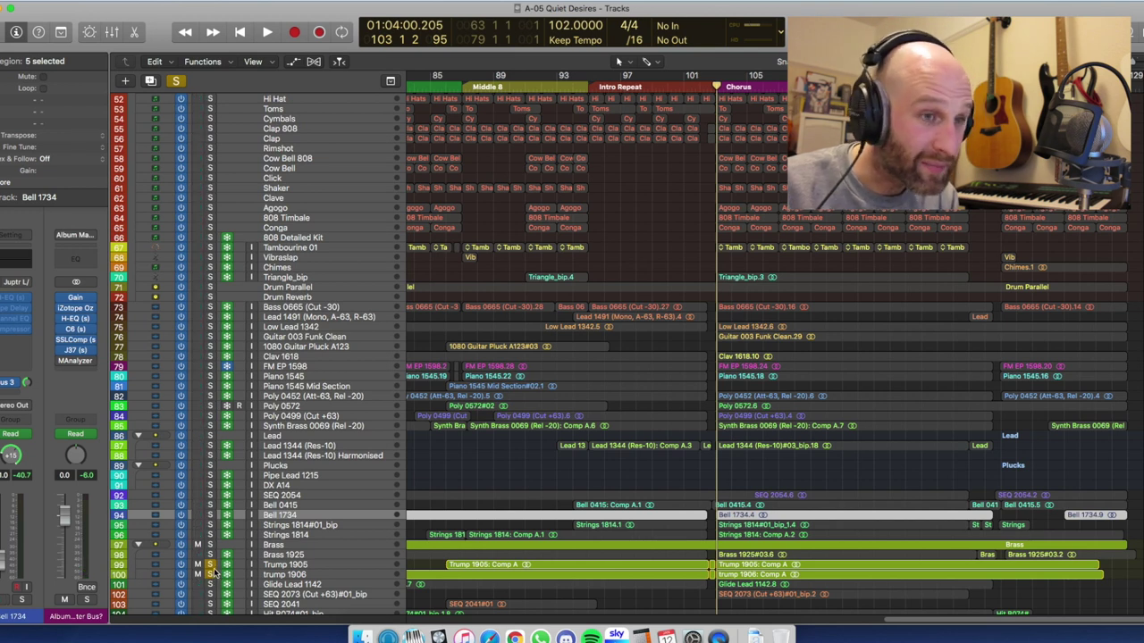
key("comma")
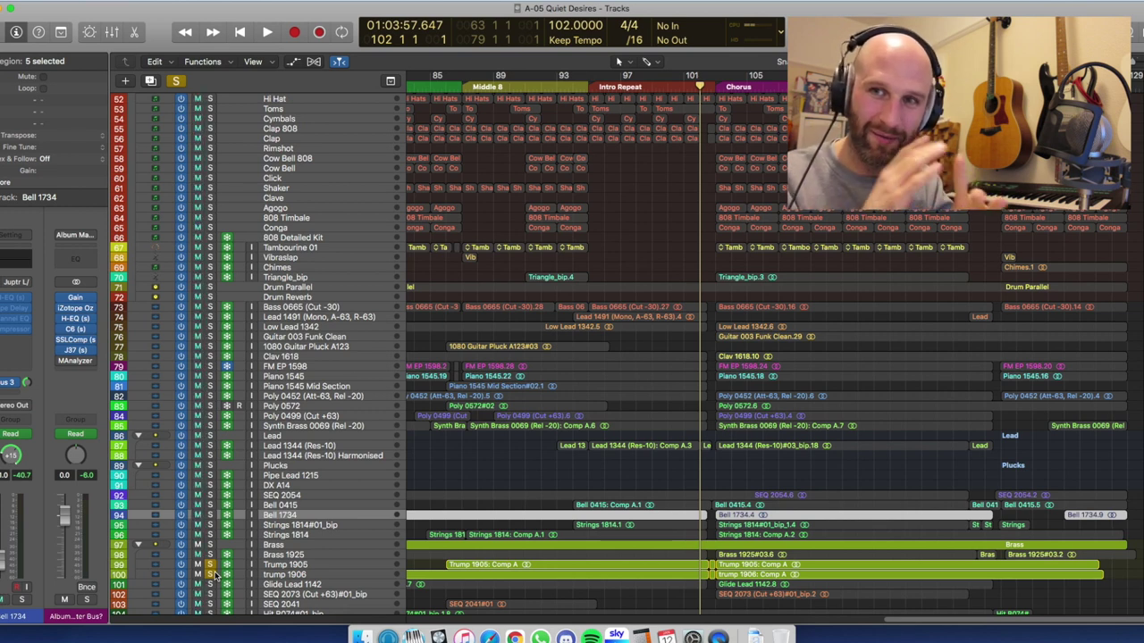
key("space")
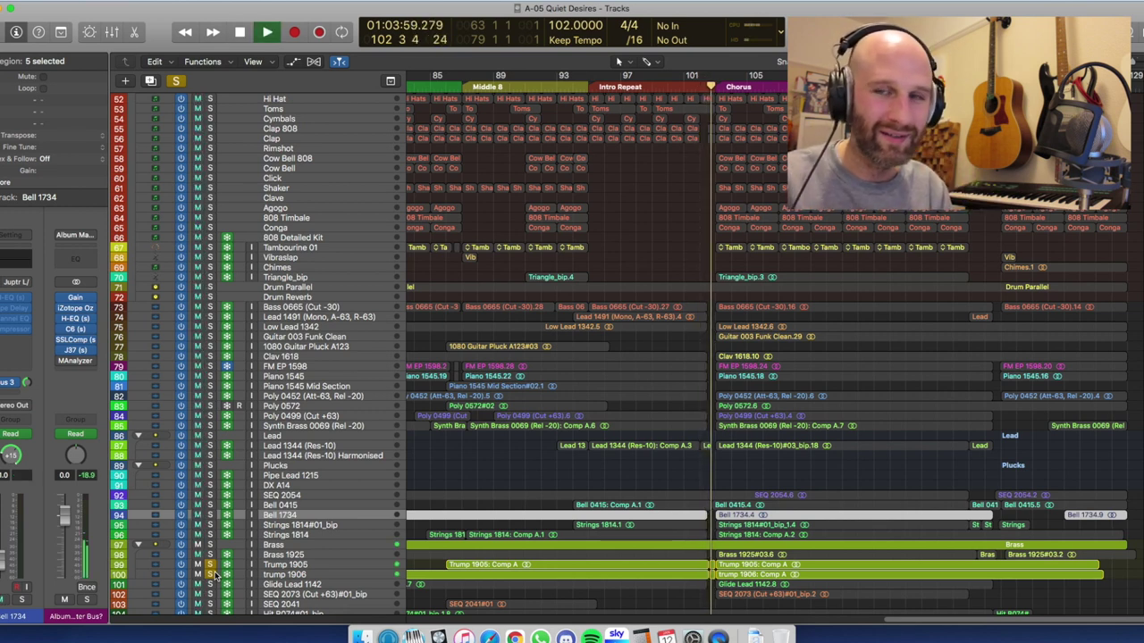
key("space")
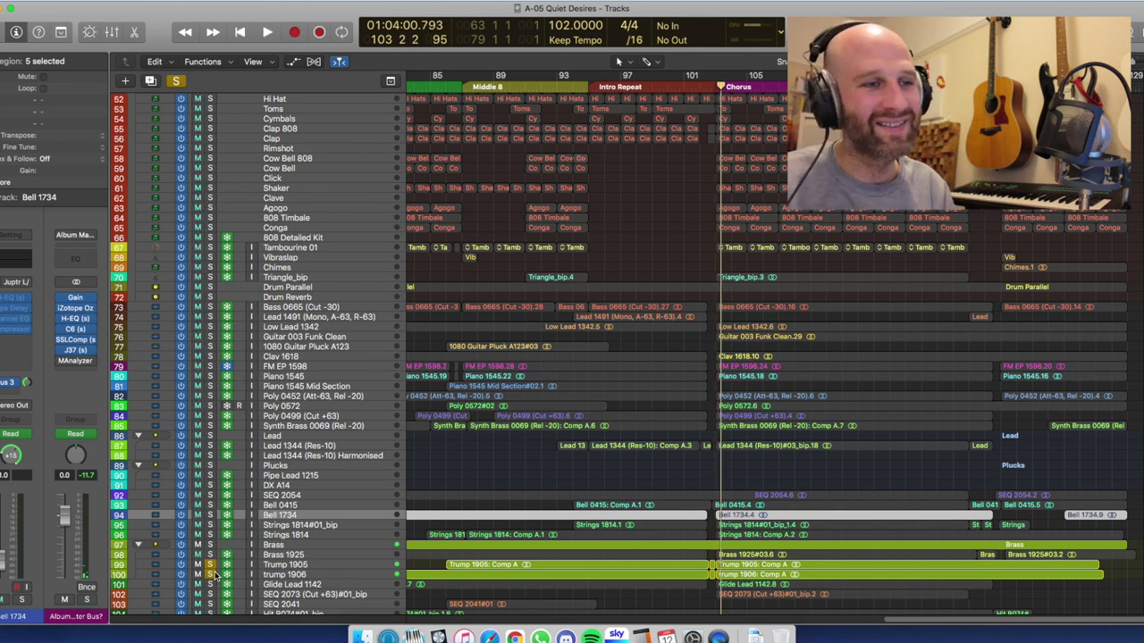
left_click(210, 576)
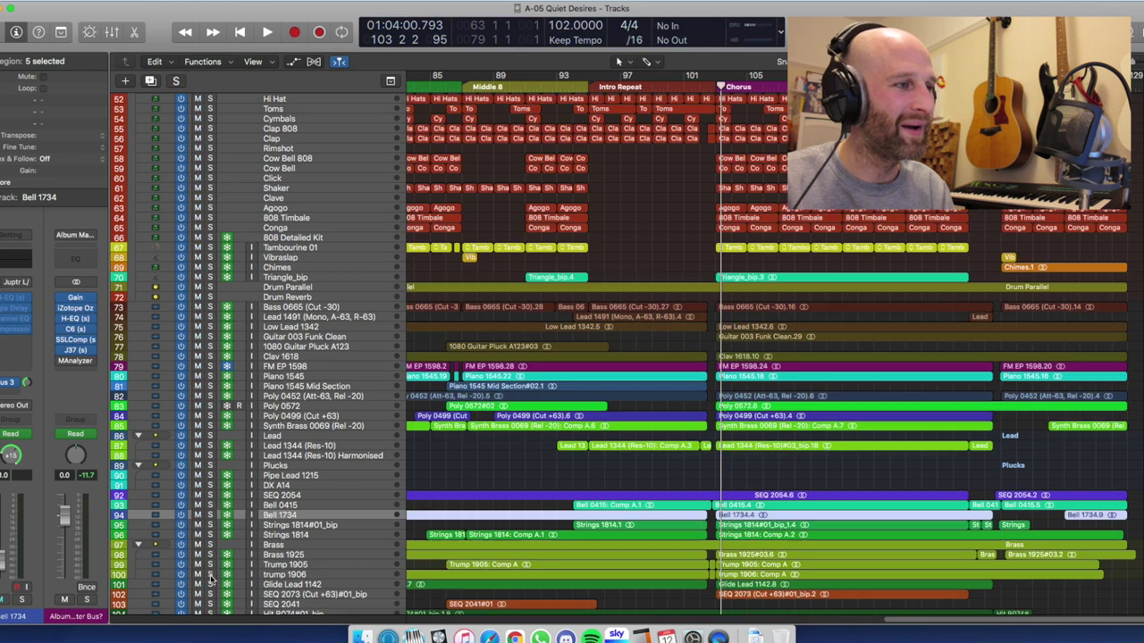
Play the full mix into the Chorus at bar 103 and audition the Lead stack in solo up to bar 106.
key("comma")
key("space")
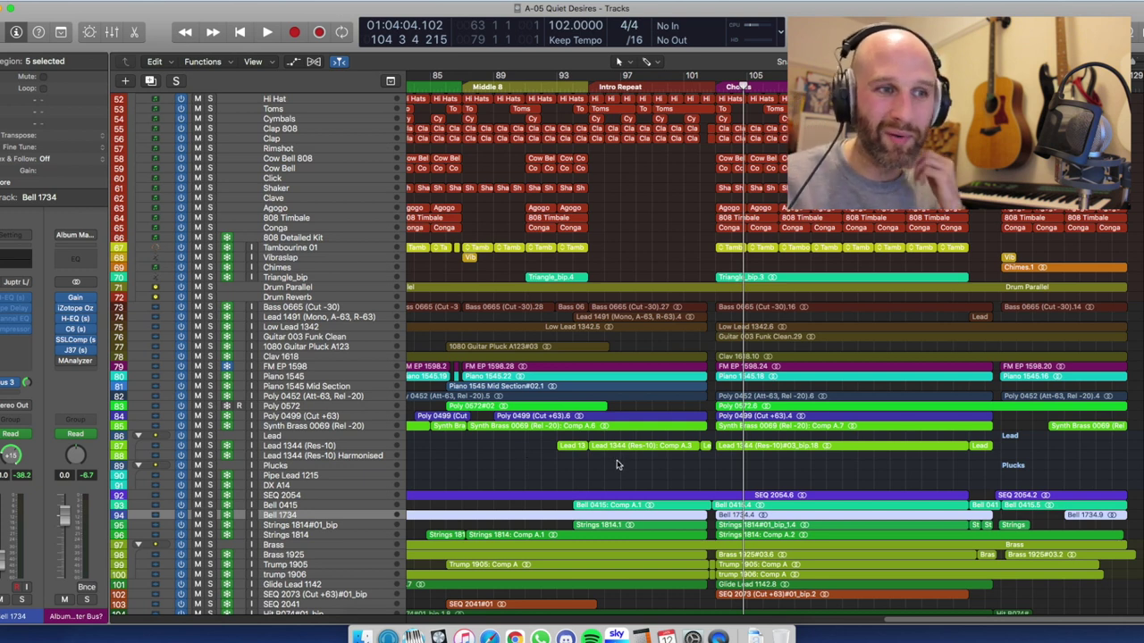
scroll(614, 462, "down", 5)
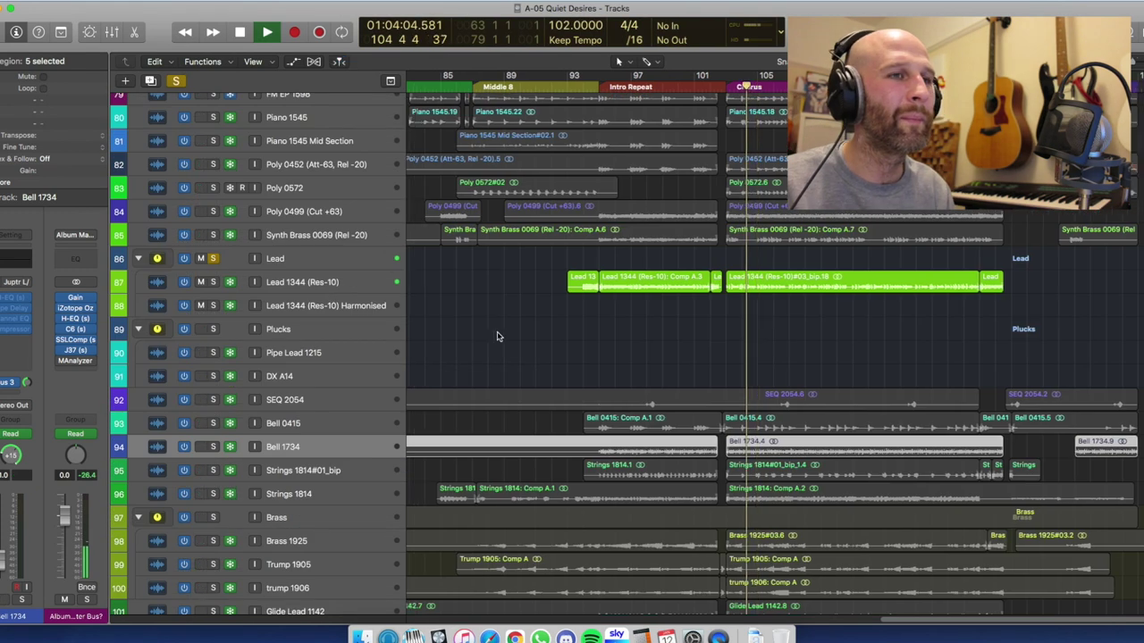
scroll(499, 336, "left", 15)
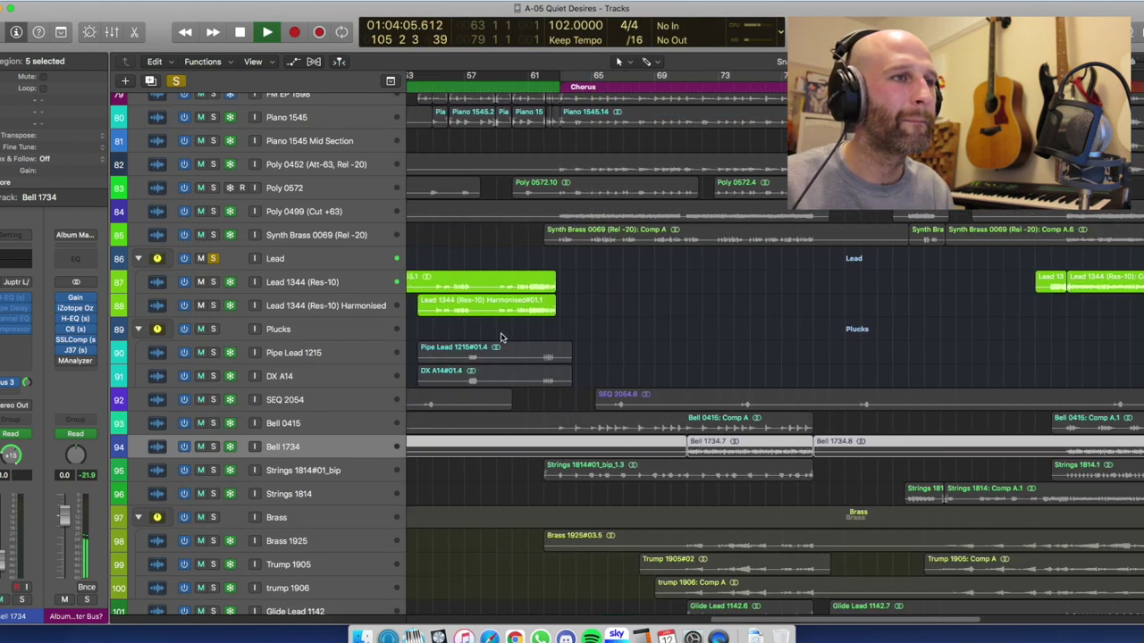
scroll(499, 336, "right", 15)
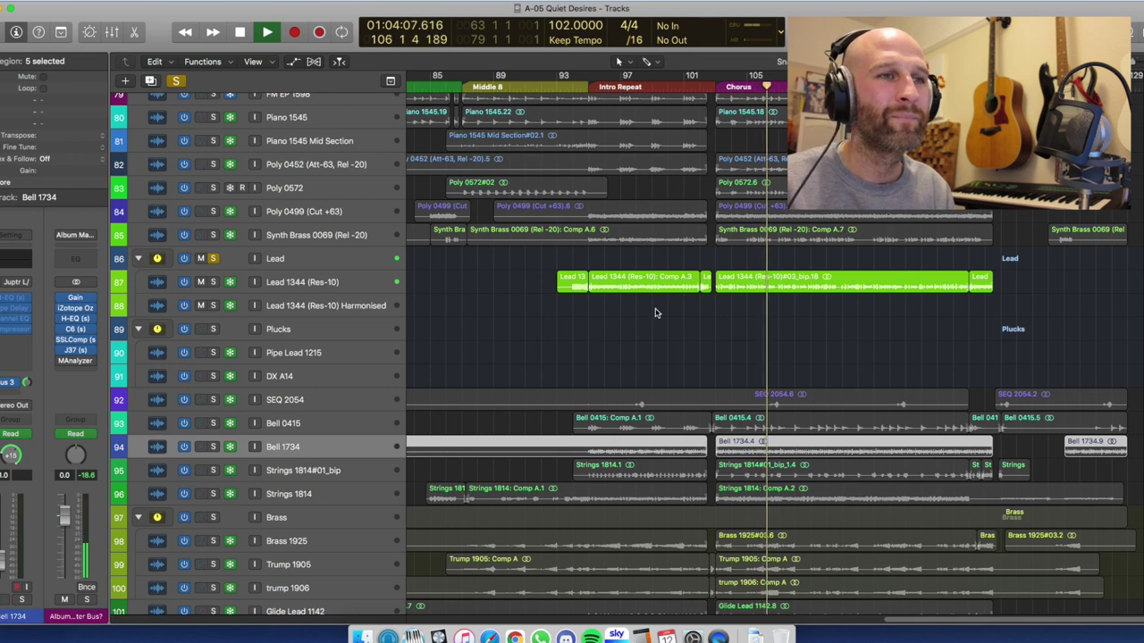
key("space")
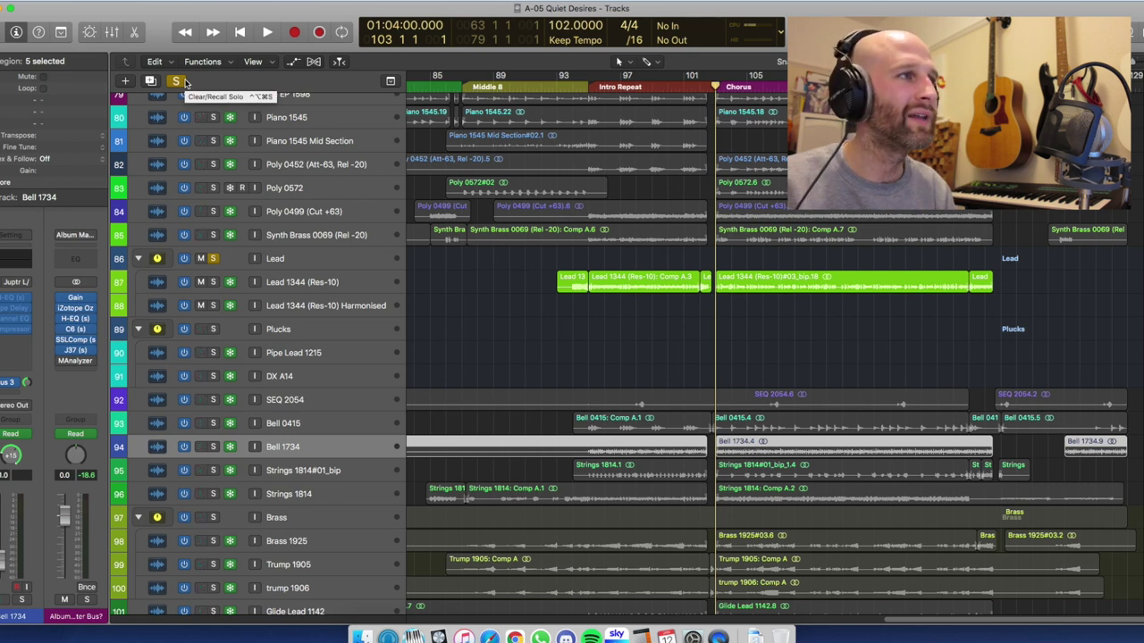
left_click(179, 83)
Play the full mix from the Chorus at bar 103 to bar 121, pausing at bar 112.
key("space")
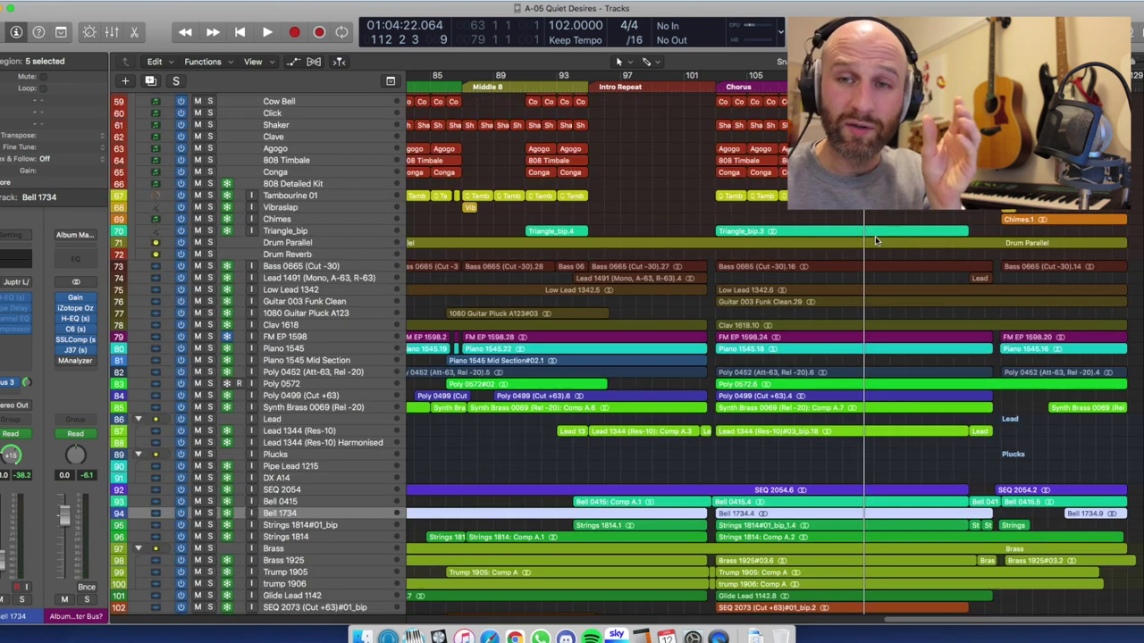
key("space")
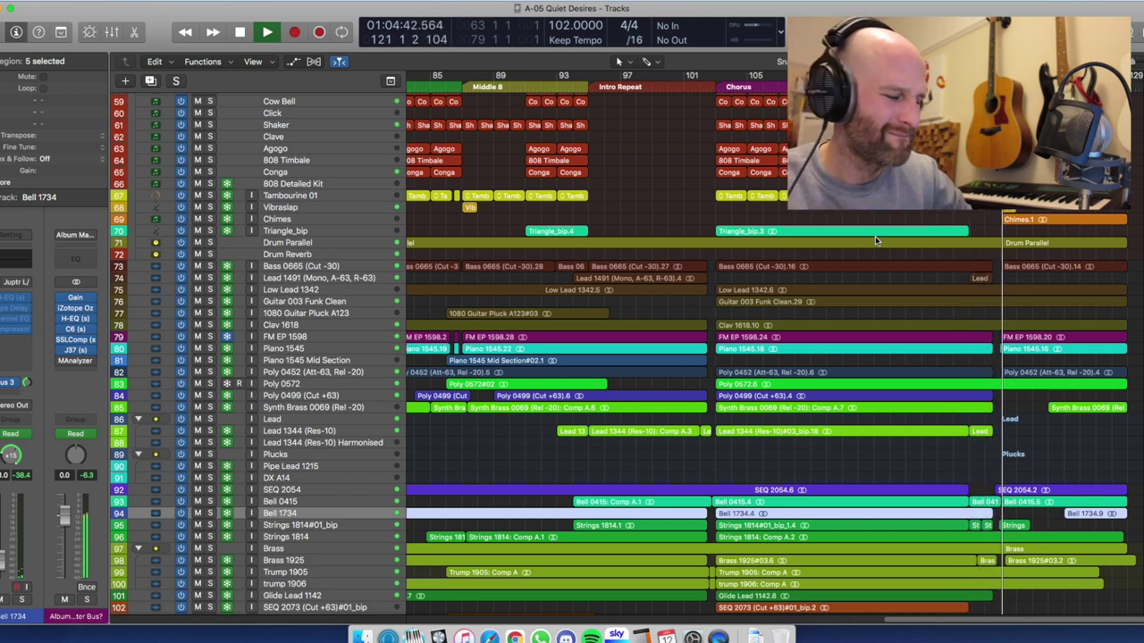
key("space")
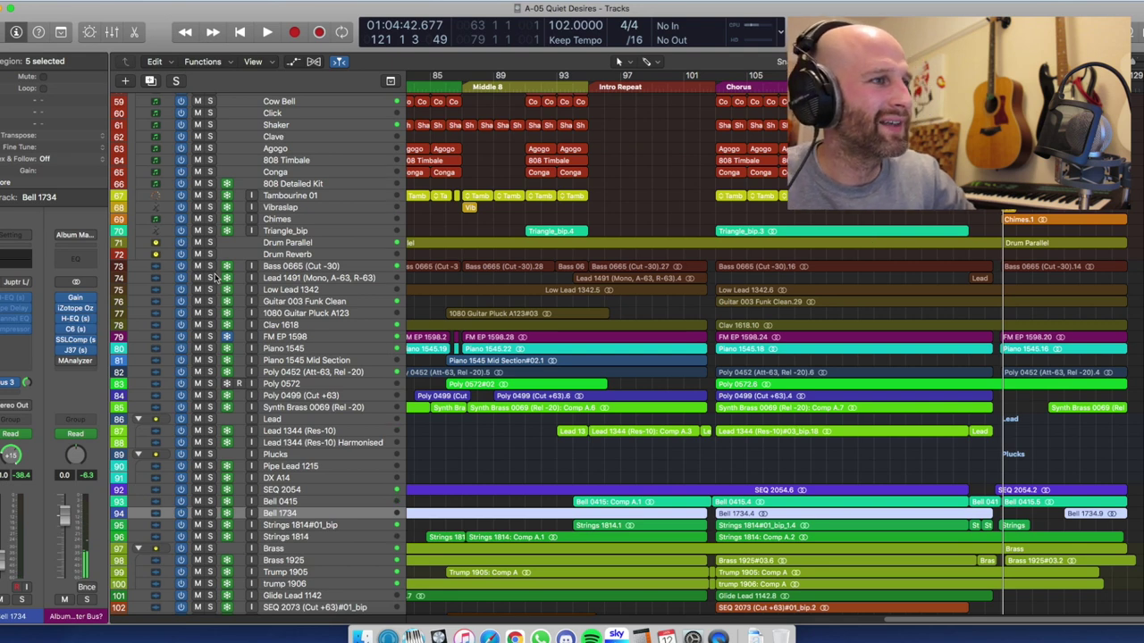
Solo Lead 1491 (Mono, A-63, R-63), enlarge the track heights, and play its short region from bar 119 through bar 120.
left_click(211, 278)
key("super+Down")
key("super+Down")
key("super+Down")
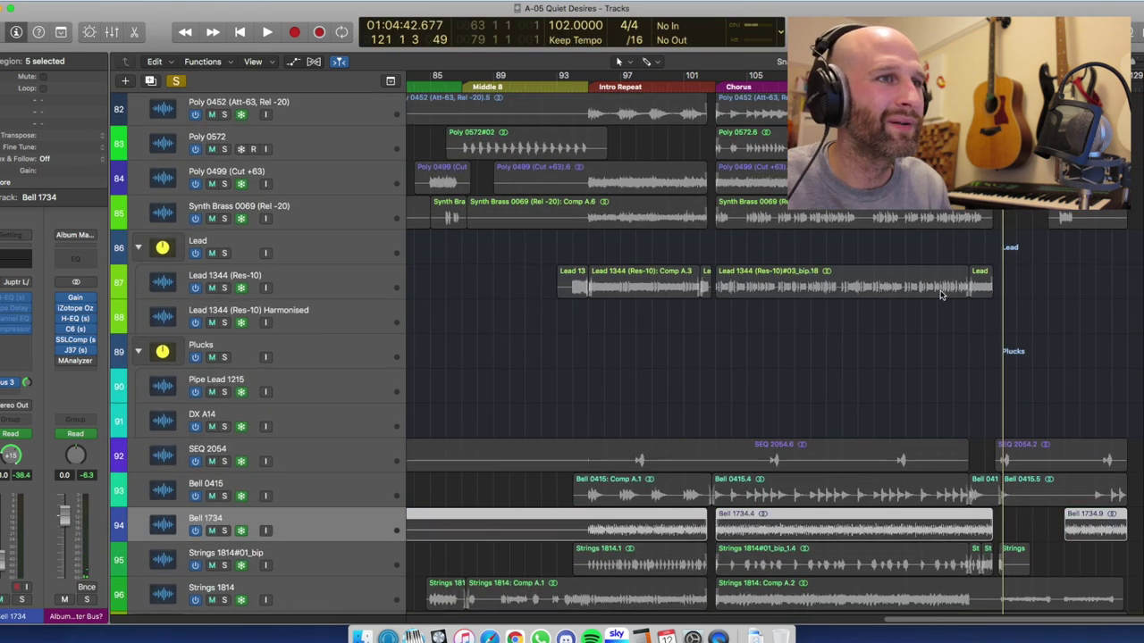
scroll(941, 295, "up", 12)
left_click(968, 75)
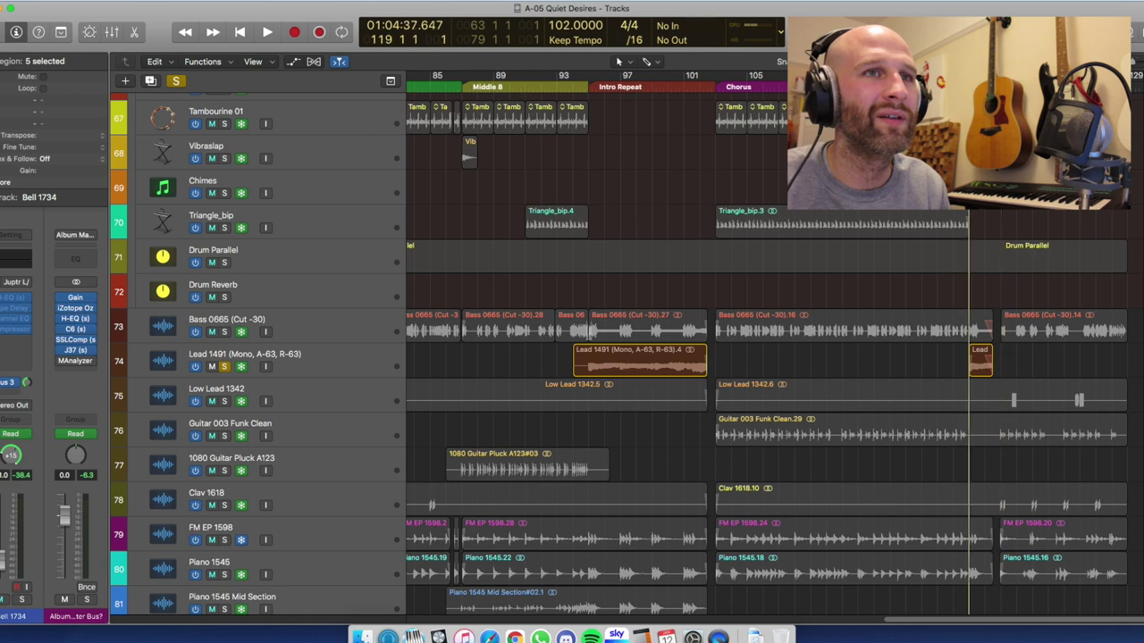
key("space")
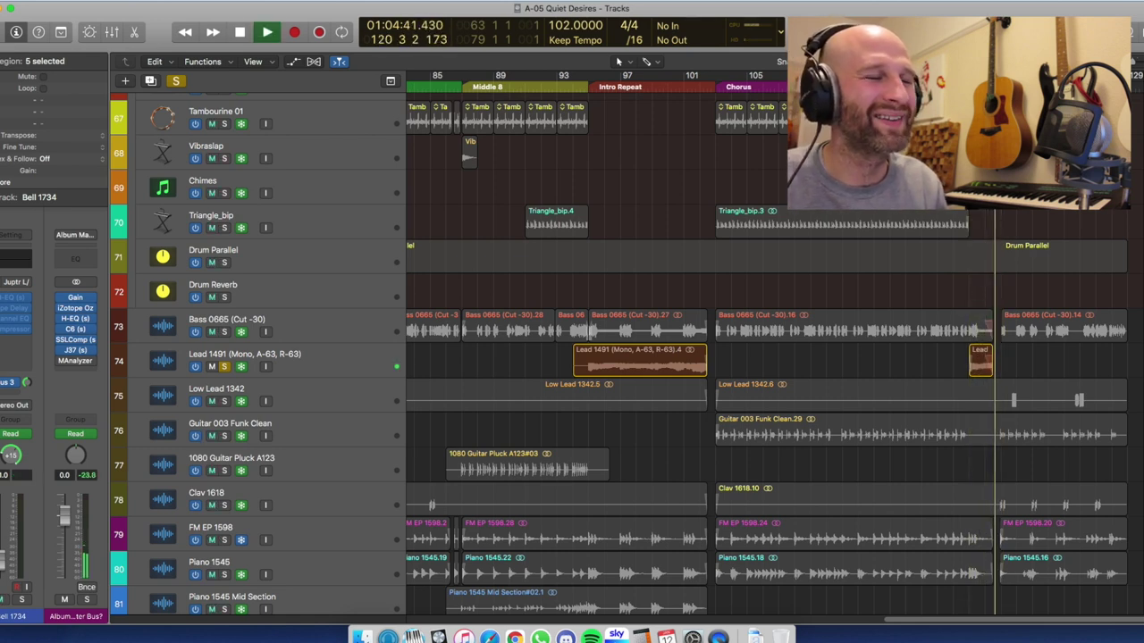
key("space")
Move the playhead to bar 23, clear the Lead 1491 solo, and play the full mix of Intro Part 2.
scroll(939, 230, "left", 15)
left_click(757, 88)
left_click_drag(757, 88, 761, 88)
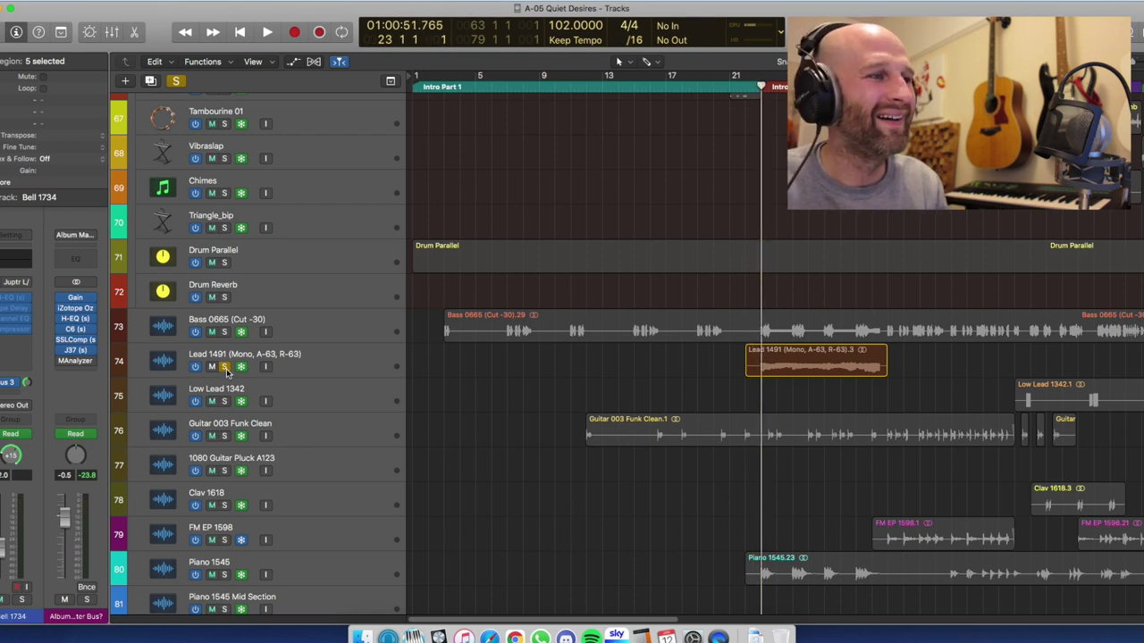
left_click(224, 367)
key("space")
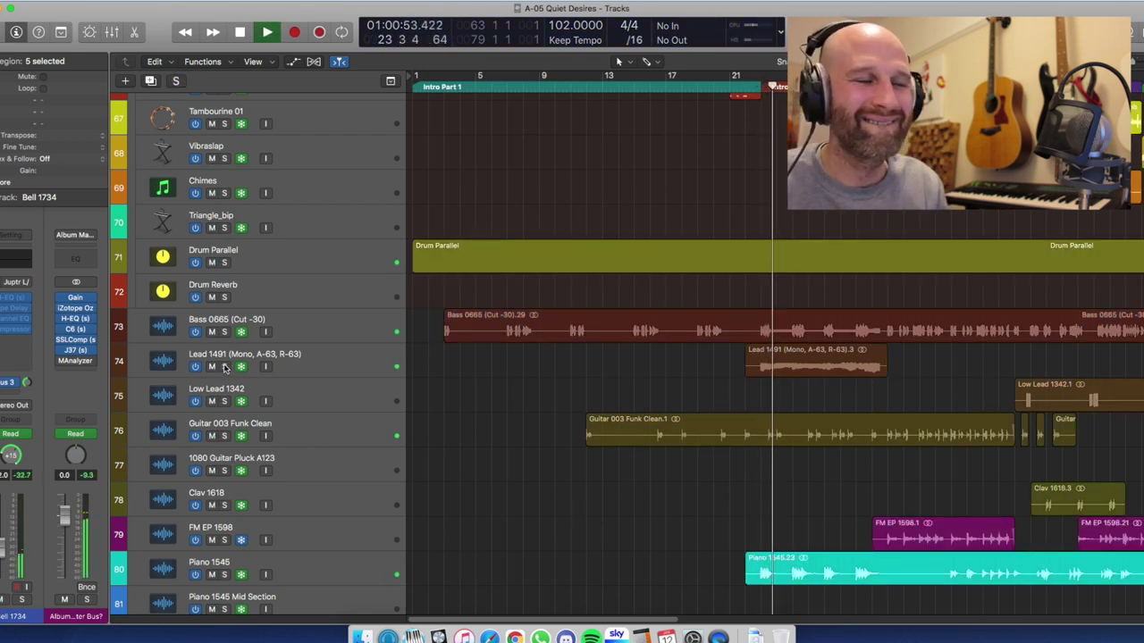
Toggle the solo of Lead 1491 (Mono, A-63, R-63) on and off, and mute the track while playing up to bar 25.
left_click(224, 367)
left_click(224, 367)
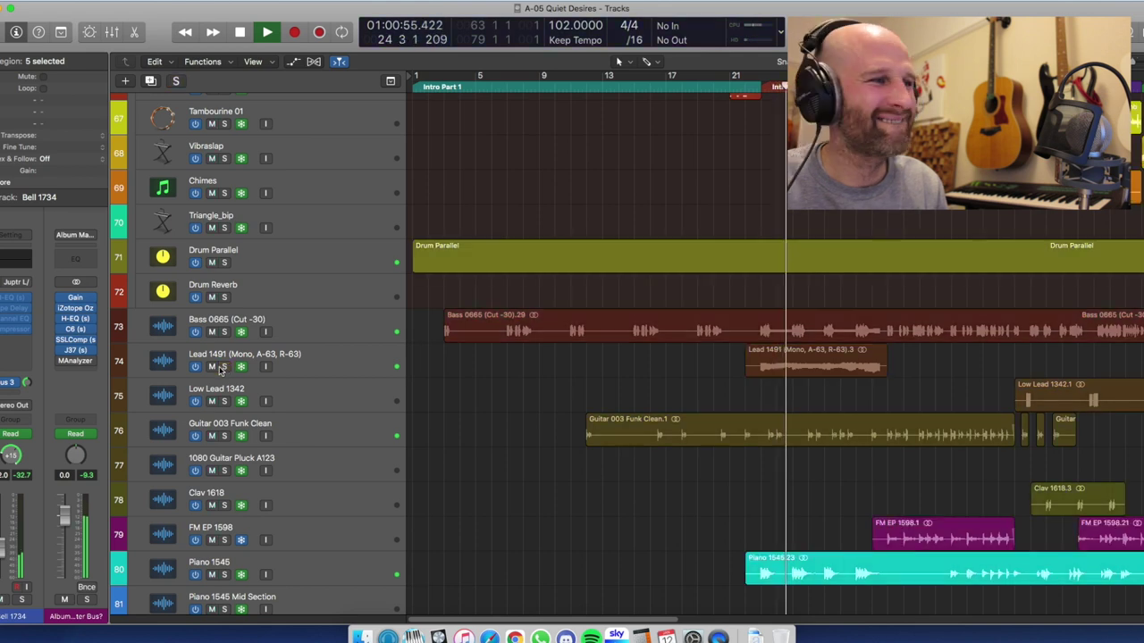
left_click(212, 368)
key("space")
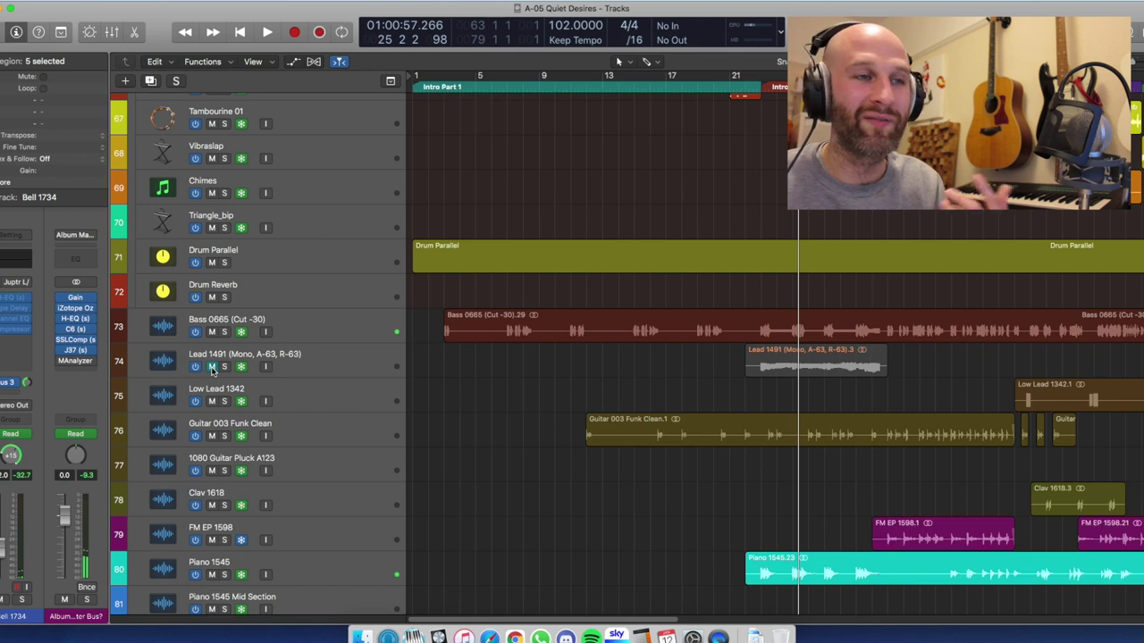
Unmute Lead 1491 (Mono, A-63, R-63) and play the full mix of Intro Part 2 up to bar 24.
left_click(212, 367)
key("space")
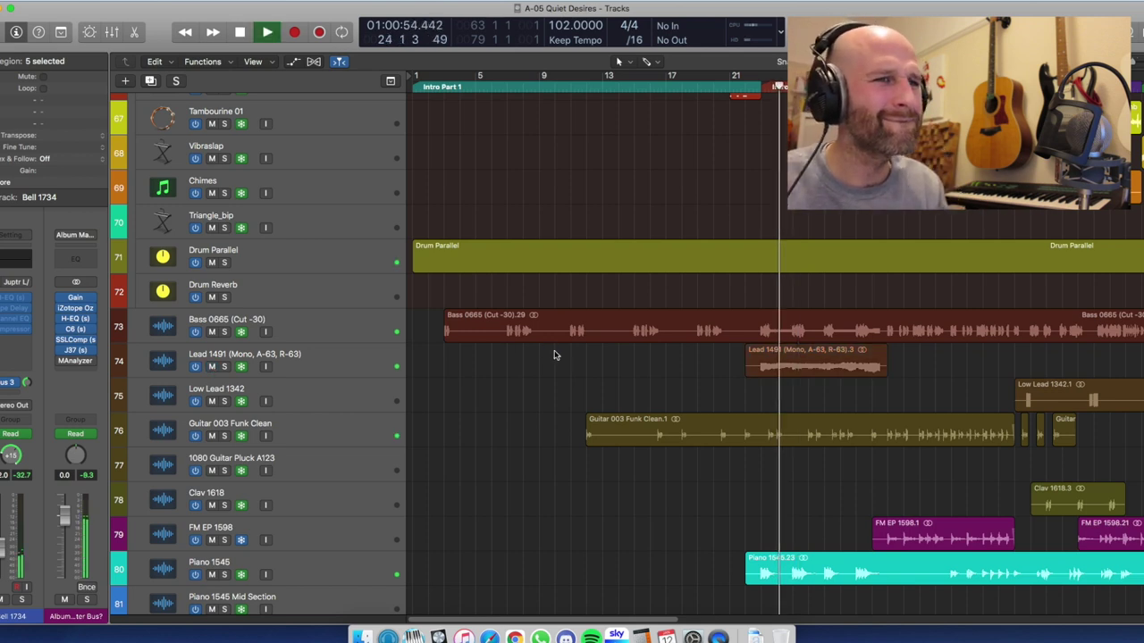
Play Lead 1491 (Mono, A-63, R-63) soloed in the Intro Repeat around bar 95, and the full mix of the Outro up to bar 127.
scroll(581, 340, "up", 5)
scroll(580, 339, "right", 15)
scroll(617, 333, "down", 8)
scroll(810, 331, "up", 4)
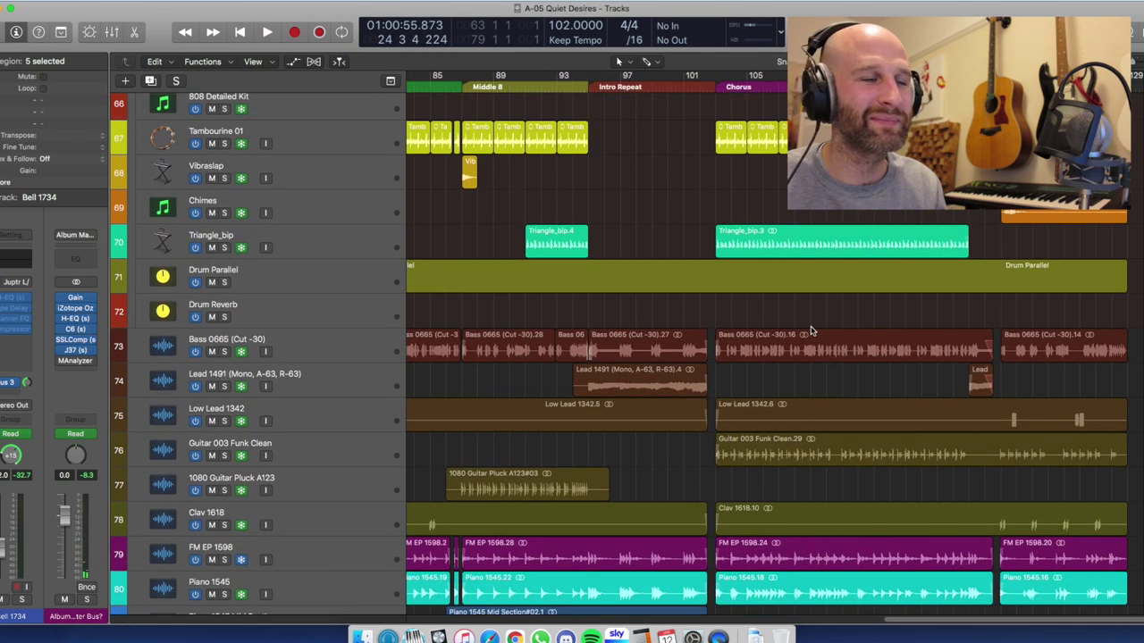
key("space")
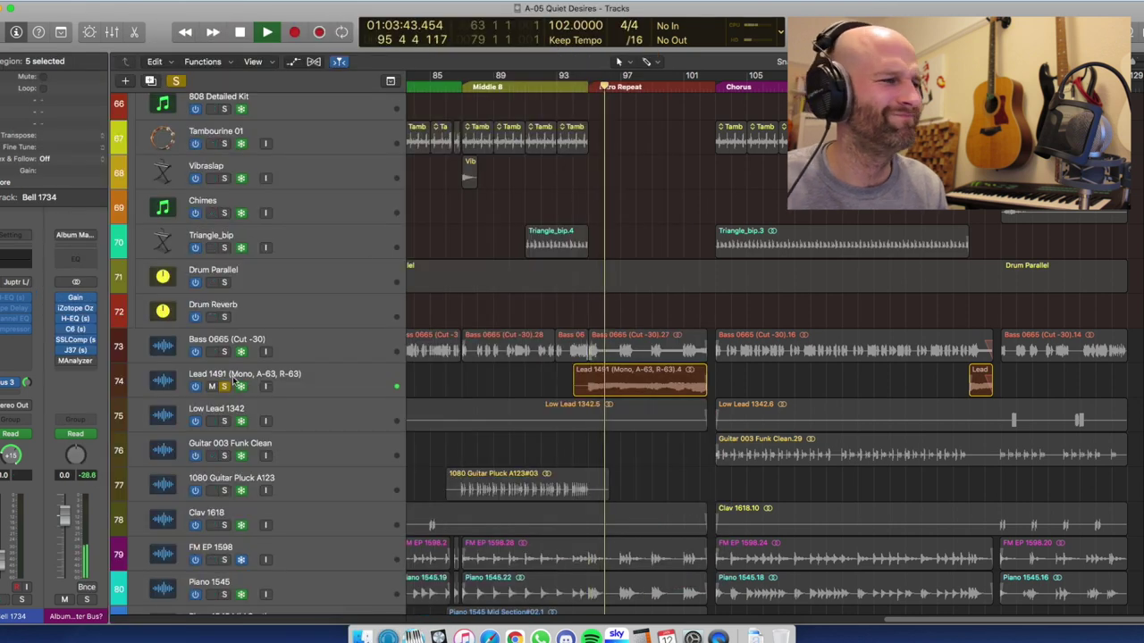
key("space")
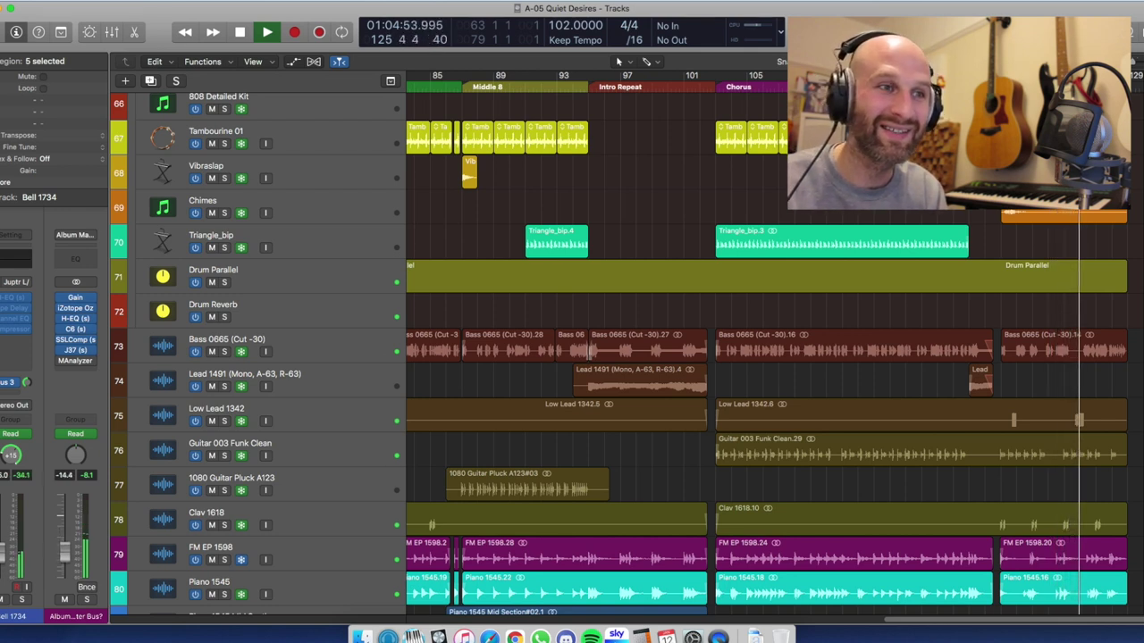
key("space")
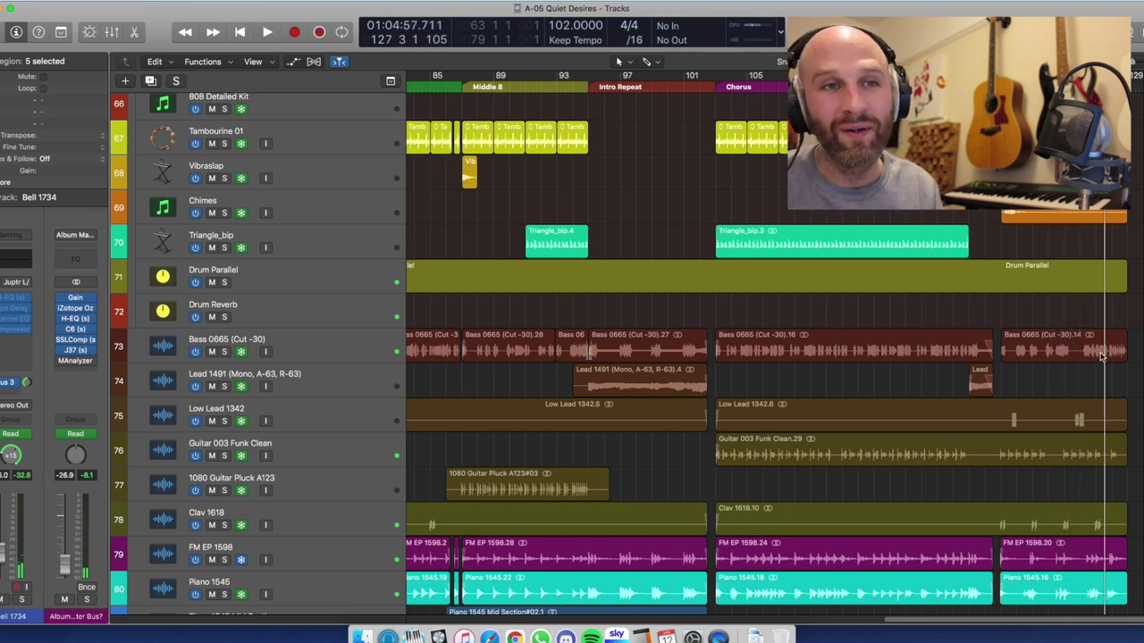
Enlarge the timeline, place the playhead at bar 49 in the Verse, and play the full mix over the Low Lead 1342 region.
key("super+Right")
key("super+Right")
key("super+Right")
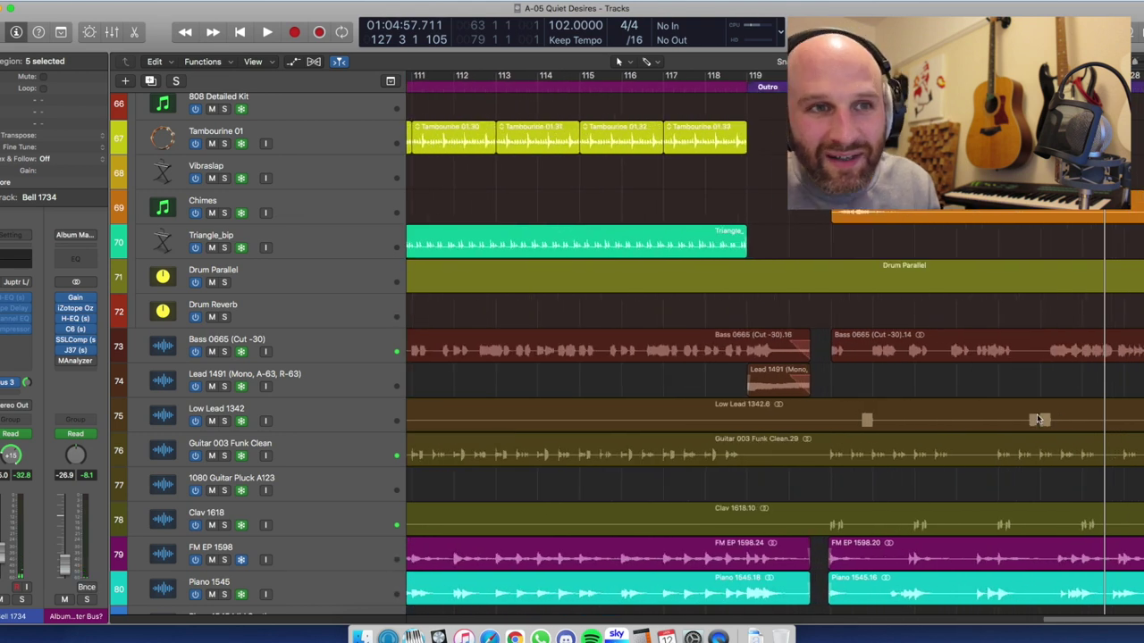
scroll(1039, 420, "right", 15)
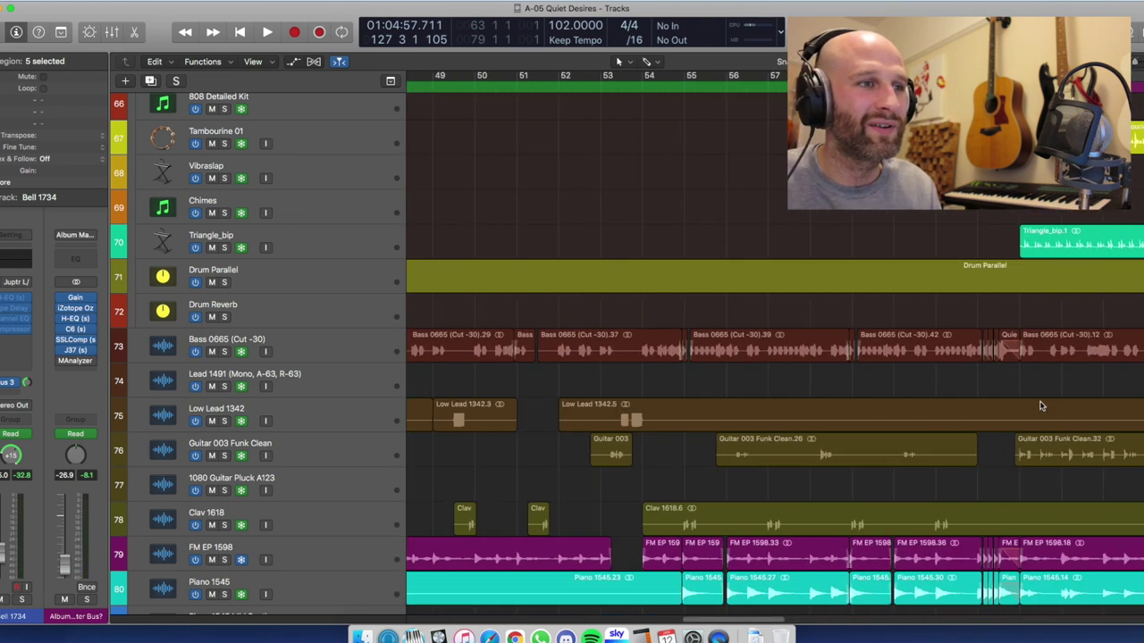
scroll(1040, 407, "left", 6)
scroll(1041, 407, "right", 2)
left_click(808, 77)
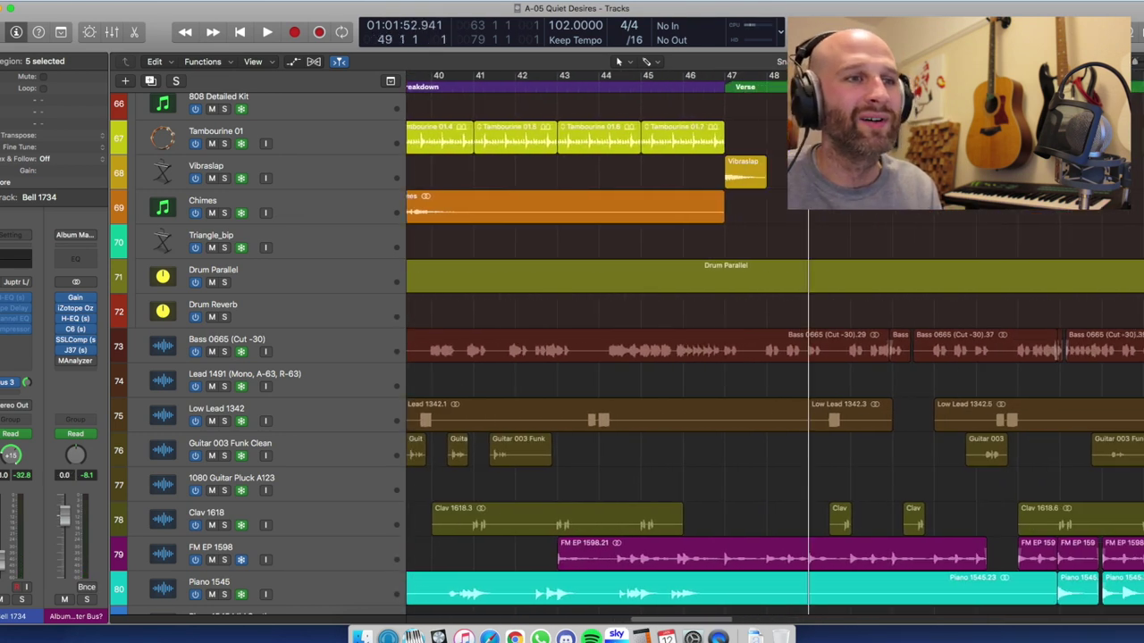
key("space")
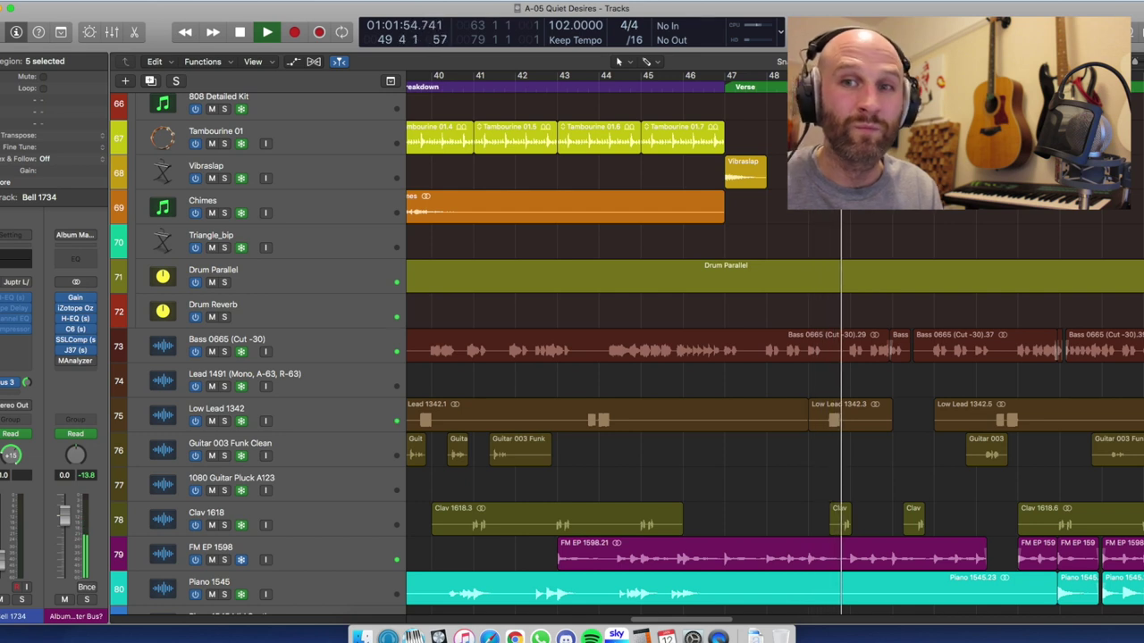
scroll(773, 357, "right", 3)
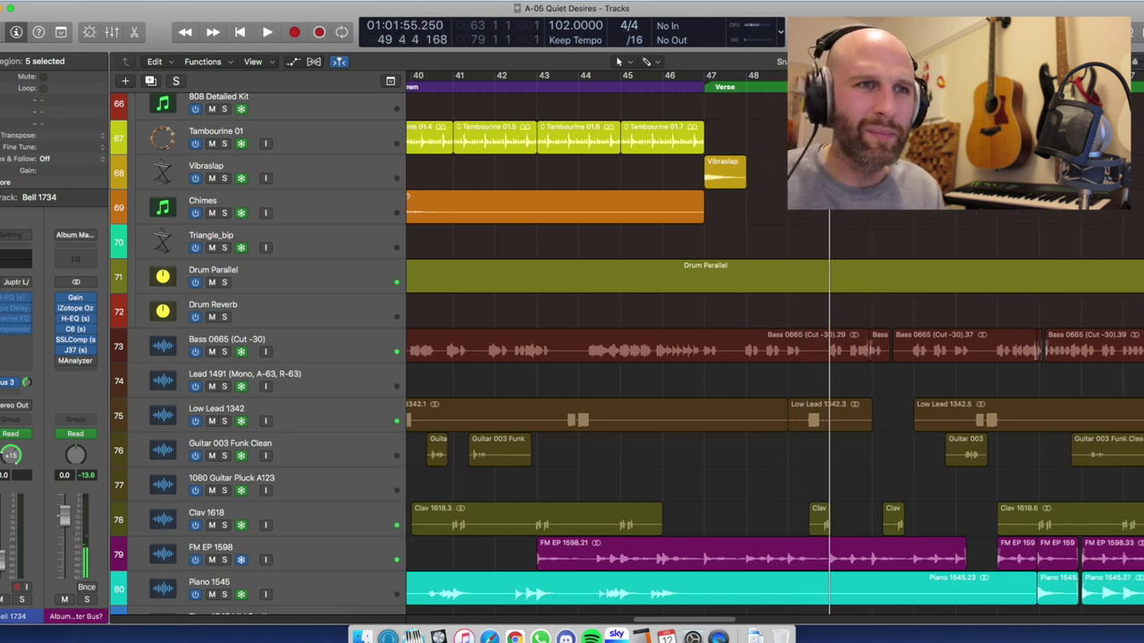
Play the Verse from bar 52 to bar 54 in the full mix, and rewind to replay the passage.
left_click(728, 90)
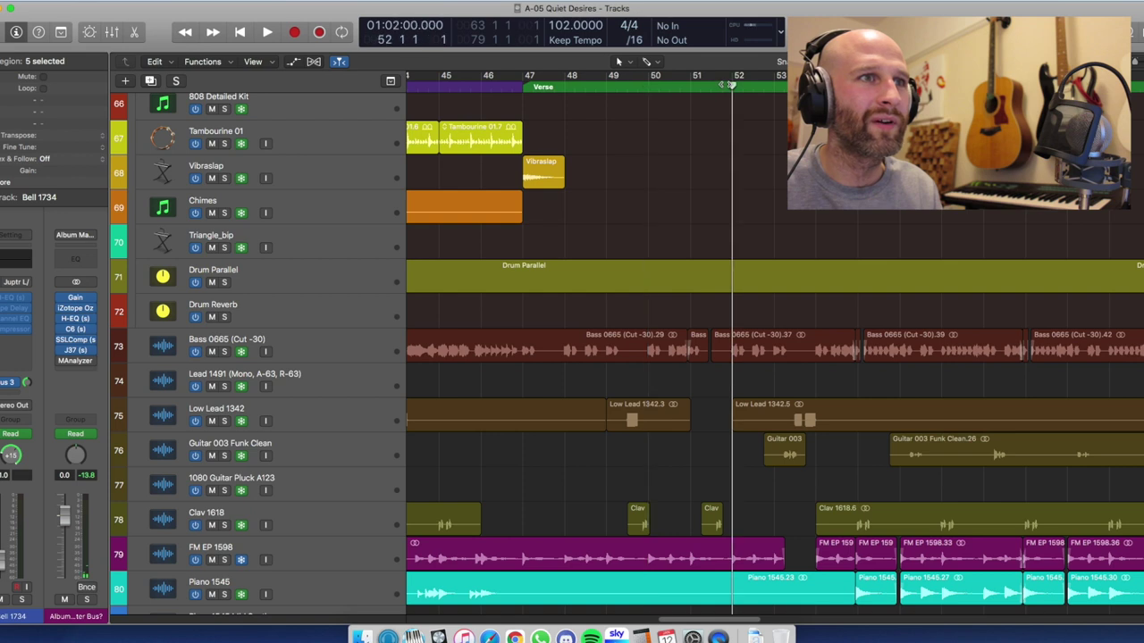
key("space")
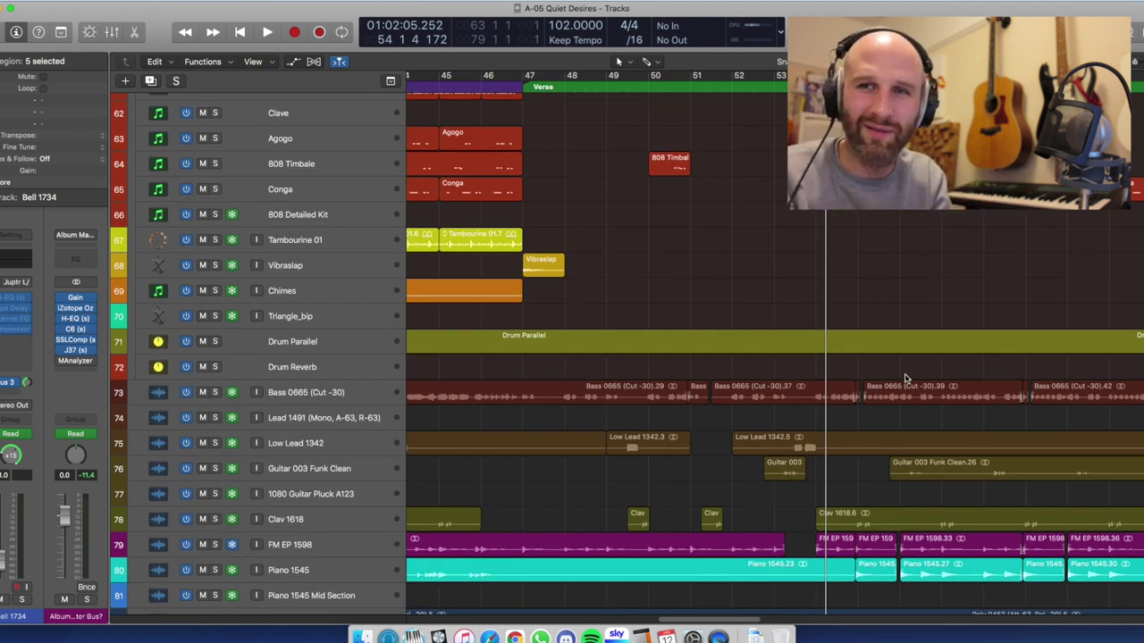
key("comma")
key("comma")
key("space")
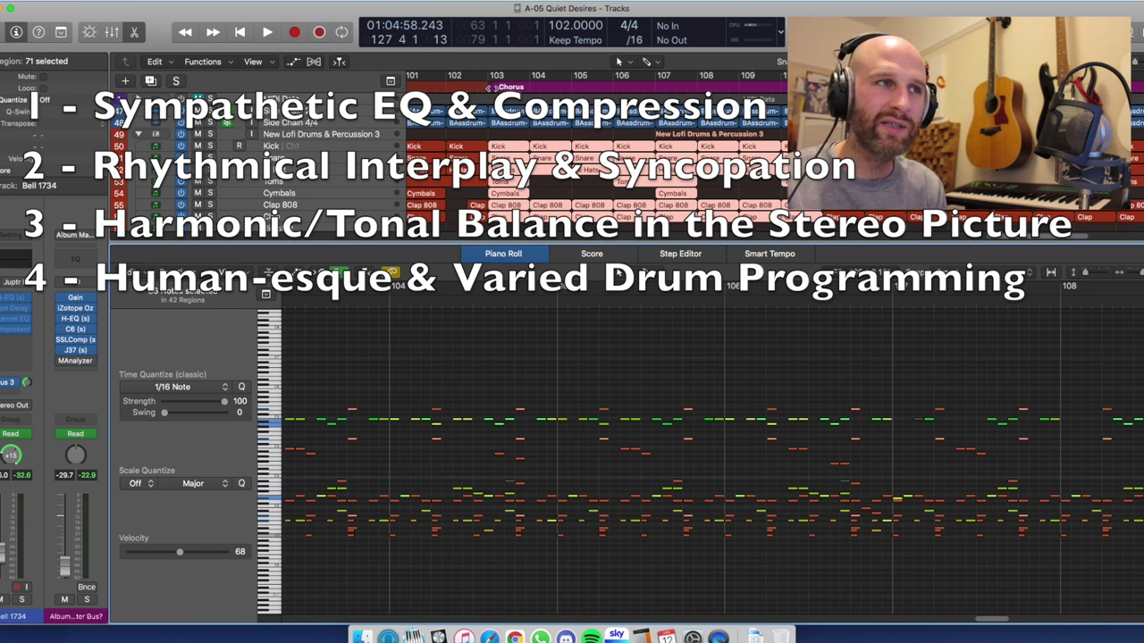
Move the playhead to the start of the Chorus at bar 103, close the Piano Roll, and deselect the drum regions.
left_click(485, 86)
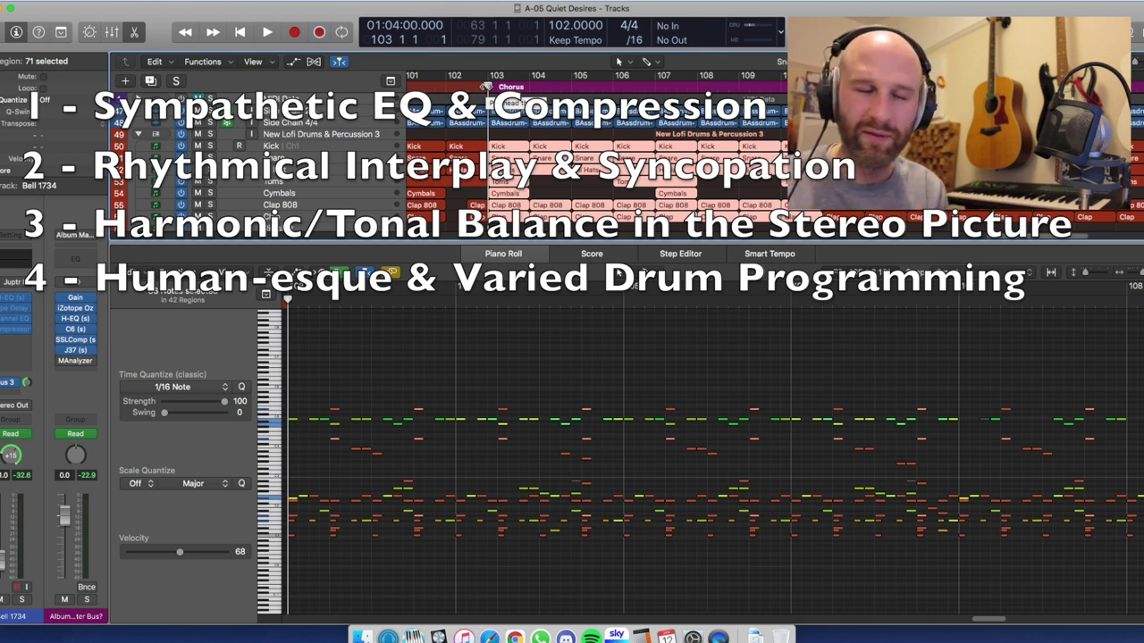
key("e")
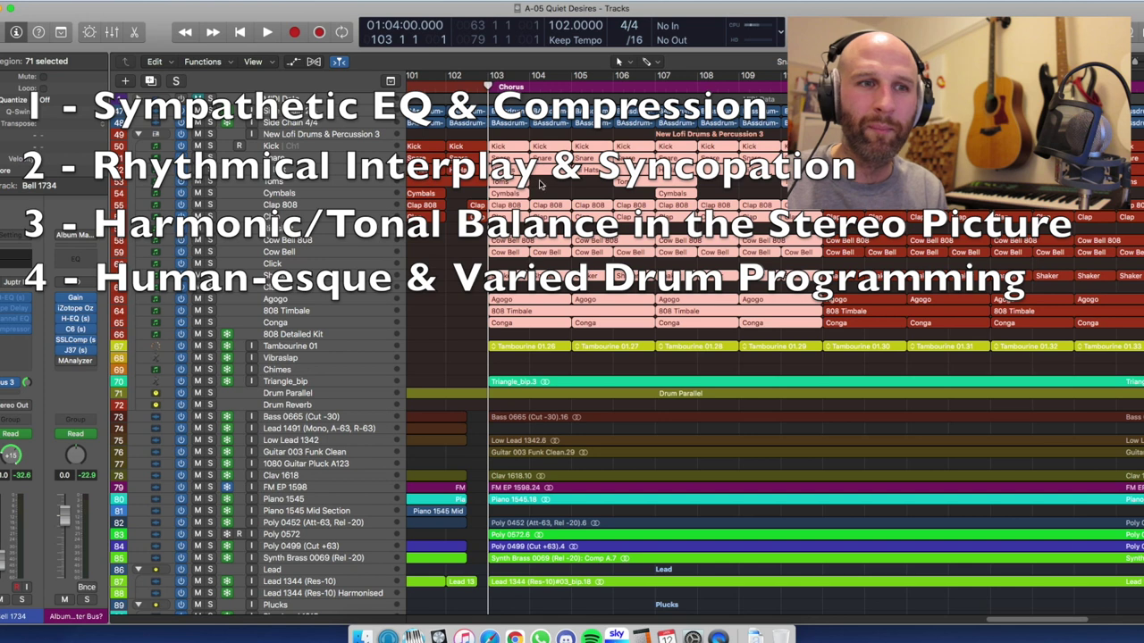
left_click(476, 407)
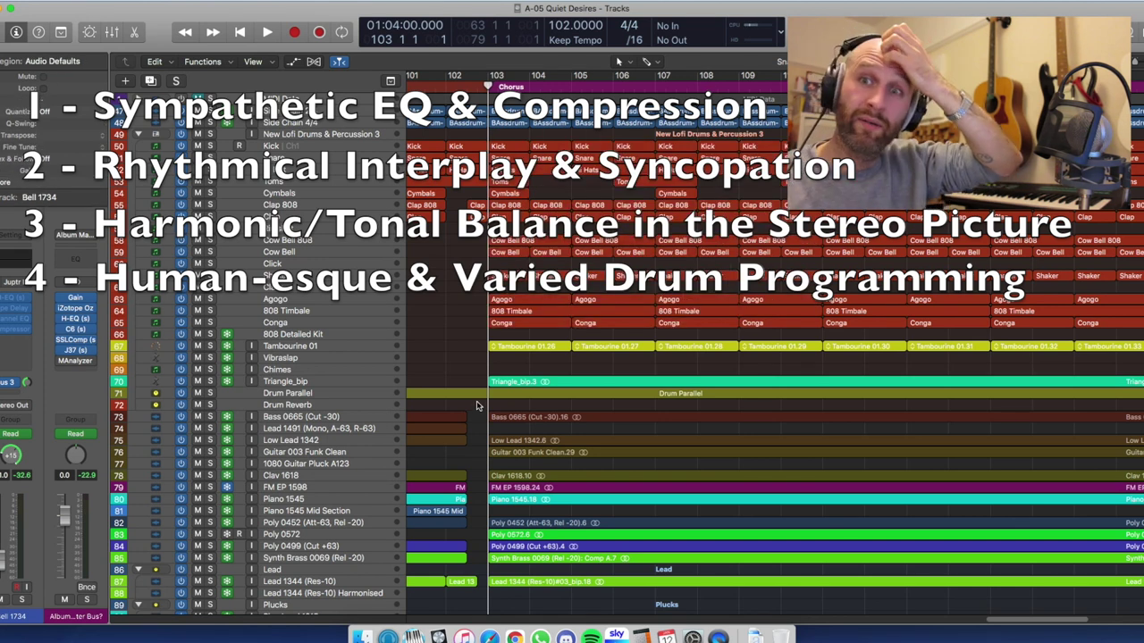